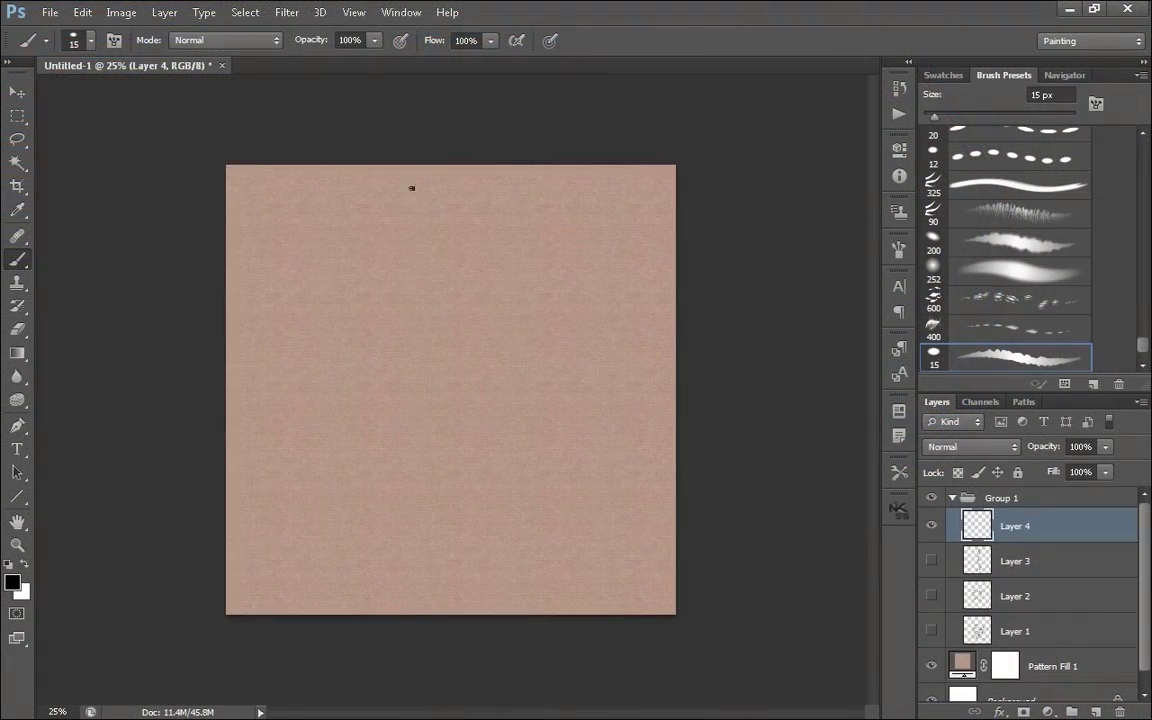
- Sketch a side-view figure's head, neck, egg-shaped ribcage and rounded pelvis on Layer 4 in the upper canvas
mouse_move(421, 209)
mouse_down()
mouse_move(428, 258)
mouse_move(441, 231)
mouse_move(418, 202)
mouse_move(437, 190)
mouse_move(444, 236)
mouse_move(424, 226)
mouse_move(462, 218)
mouse_move(408, 218)
mouse_move(441, 228)
mouse_move(443, 262)
mouse_move(416, 287)
mouse_move(418, 312)
mouse_move(441, 268)
mouse_move(457, 283)
mouse_move(450, 347)
mouse_move(428, 303)
mouse_move(457, 317)
mouse_up()
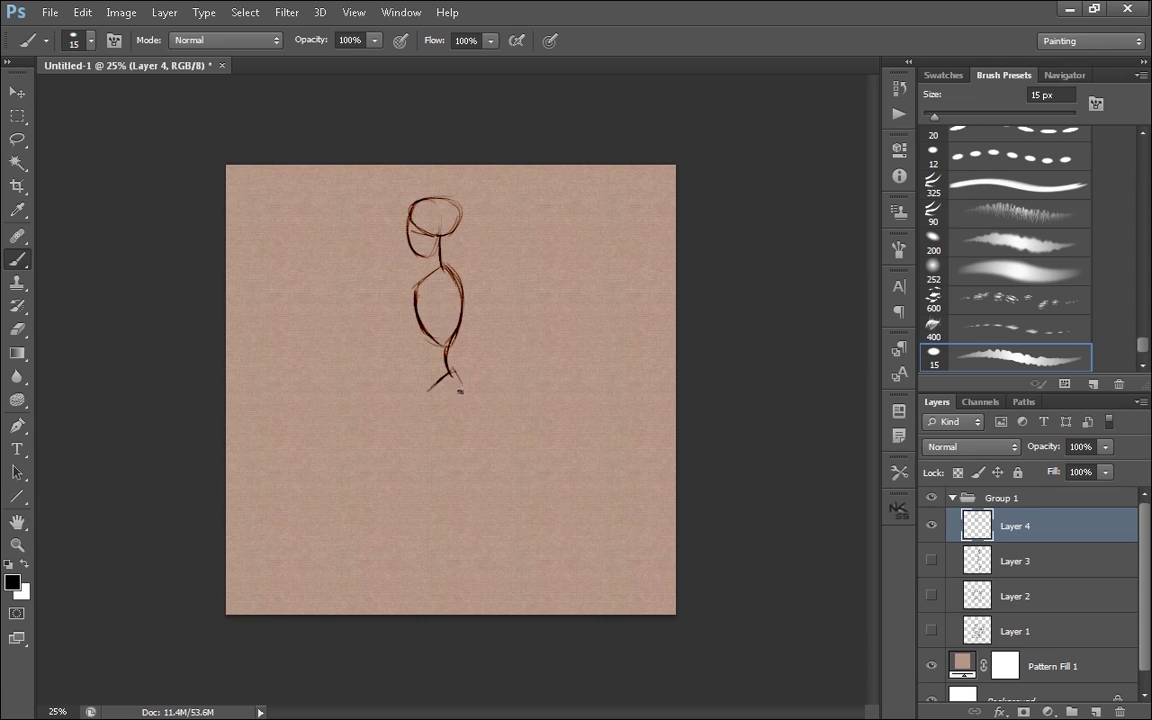
mouse_move(459, 392)
mouse_down()
mouse_move(440, 424)
mouse_move(452, 374)
mouse_up()
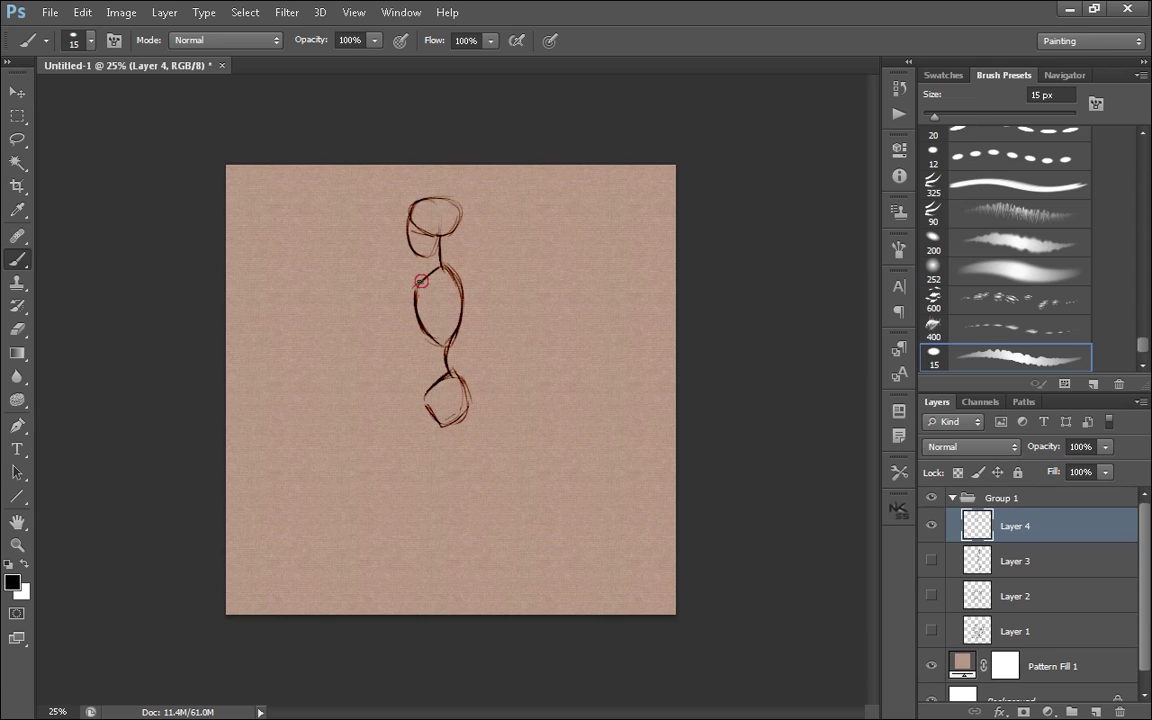
drag(421, 282, 457, 340)
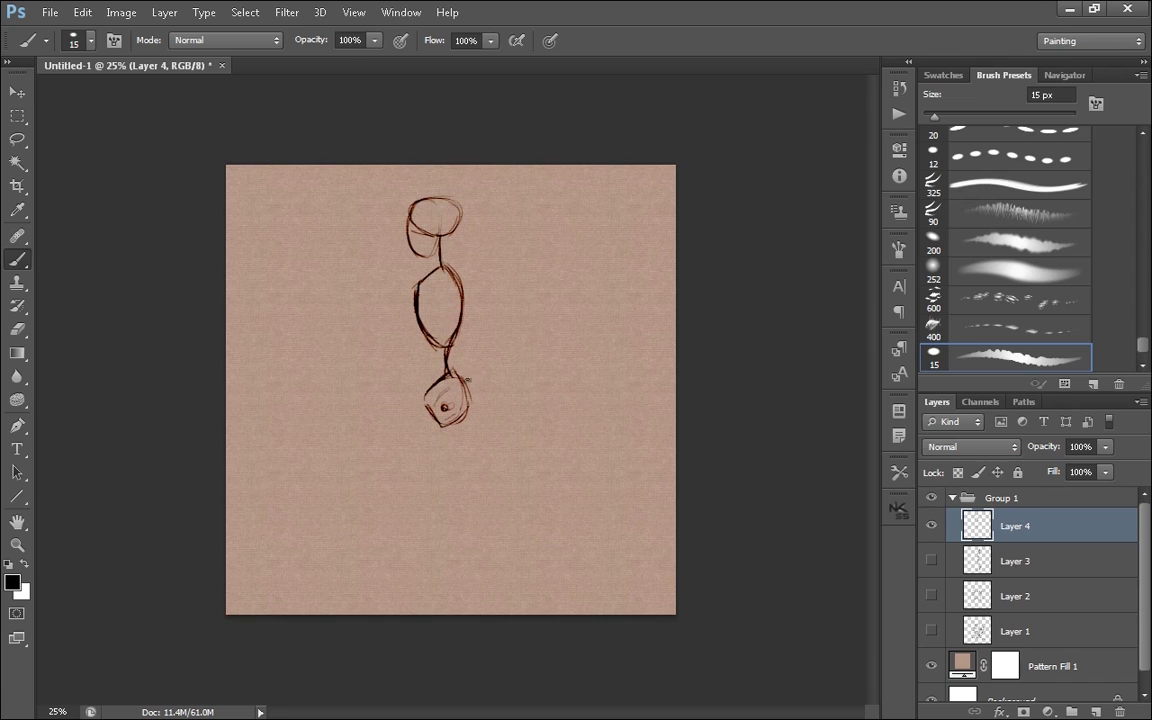
- Sketch the leg lines from the pelvis to the canvas's lower edge and shift the whole sketch slightly upward
mouse_move(449, 404)
mouse_down()
mouse_move(450, 345)
mouse_move(459, 415)
mouse_up()
mouse_move(459, 416)
mouse_down()
mouse_move(432, 431)
mouse_move(446, 377)
mouse_move(424, 418)
mouse_move(462, 410)
mouse_move(446, 395)
mouse_move(467, 527)
mouse_up()
drag(440, 428, 475, 613)
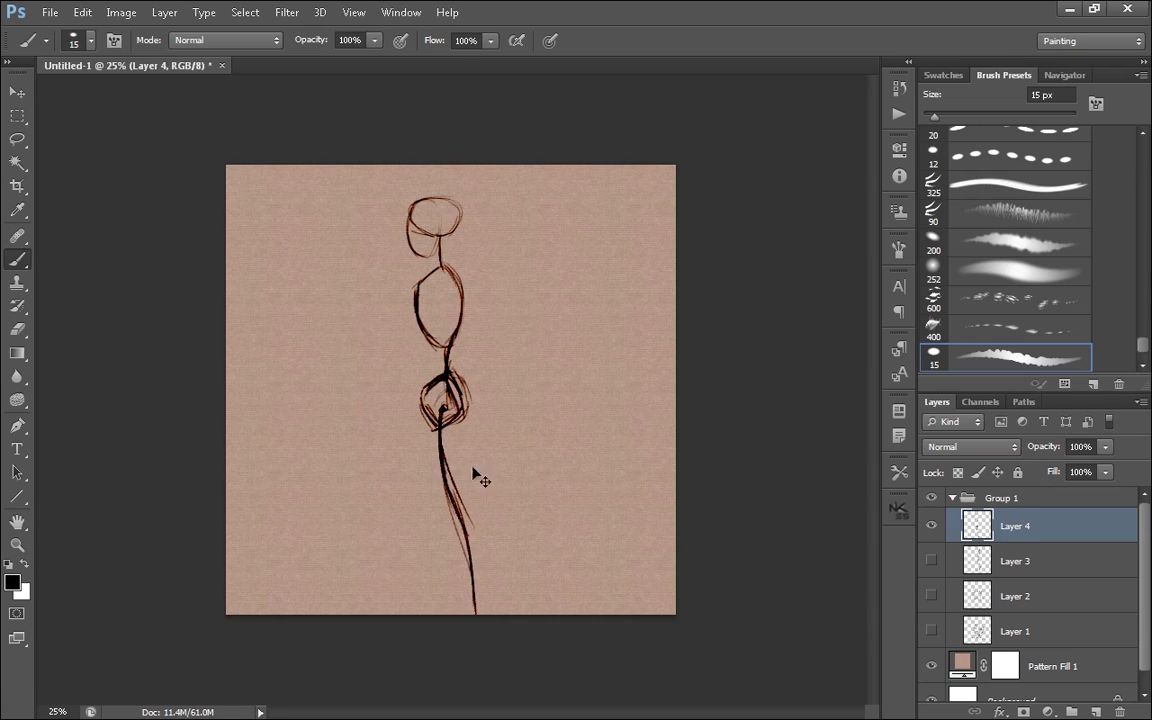
ctrl+drag(478, 480, 478, 460)
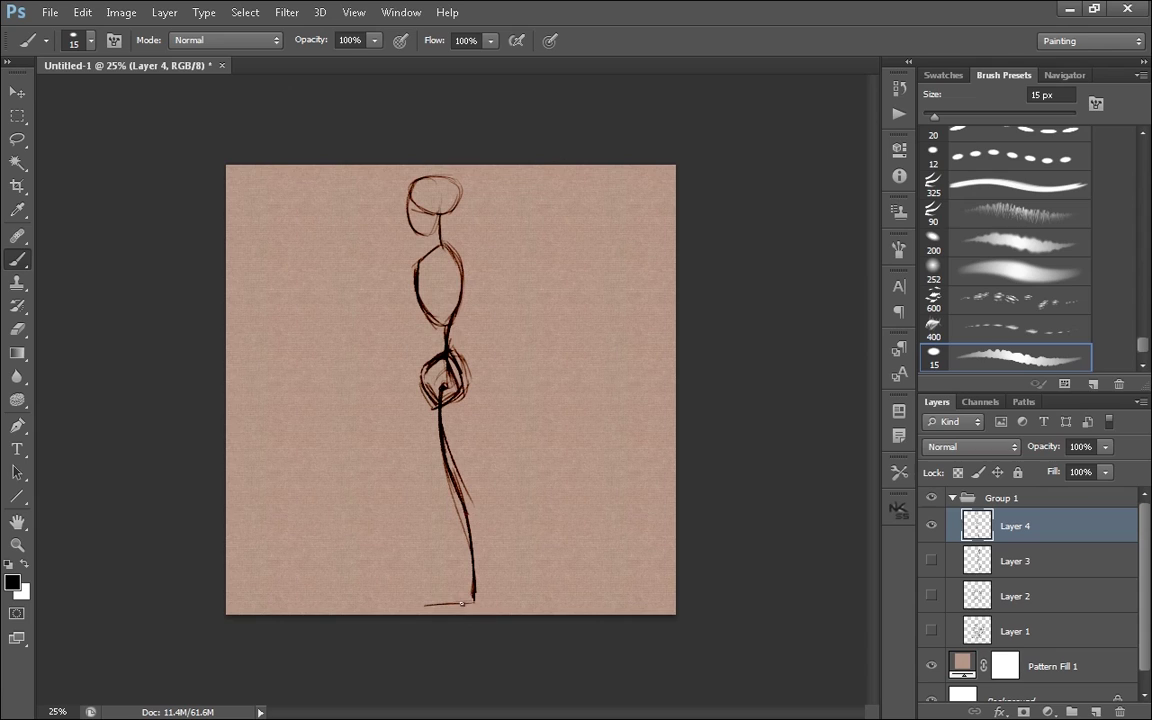
- Add the shoulder joint, hanging arm line and simple hand shape to the figure, undoing the misplaced hand strokes
click(450, 262)
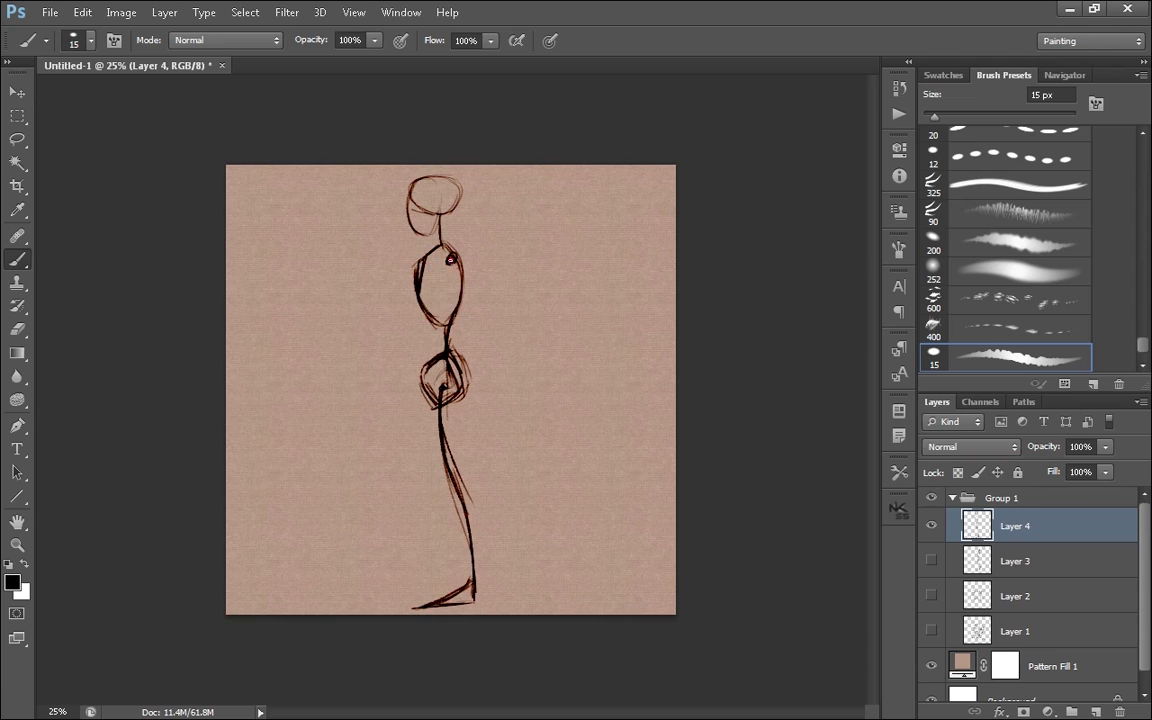
mouse_move(451, 262)
mouse_down()
mouse_move(465, 424)
mouse_move(484, 450)
mouse_up()
key(ctrl+z)
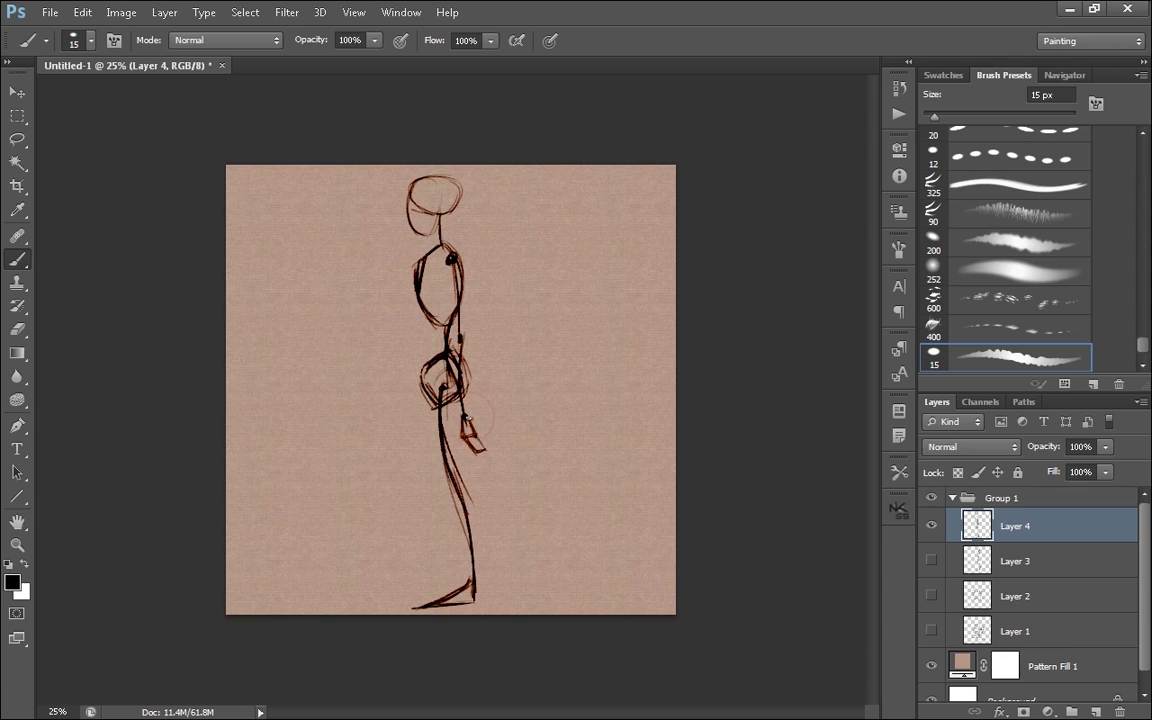
key(ctrl+z)
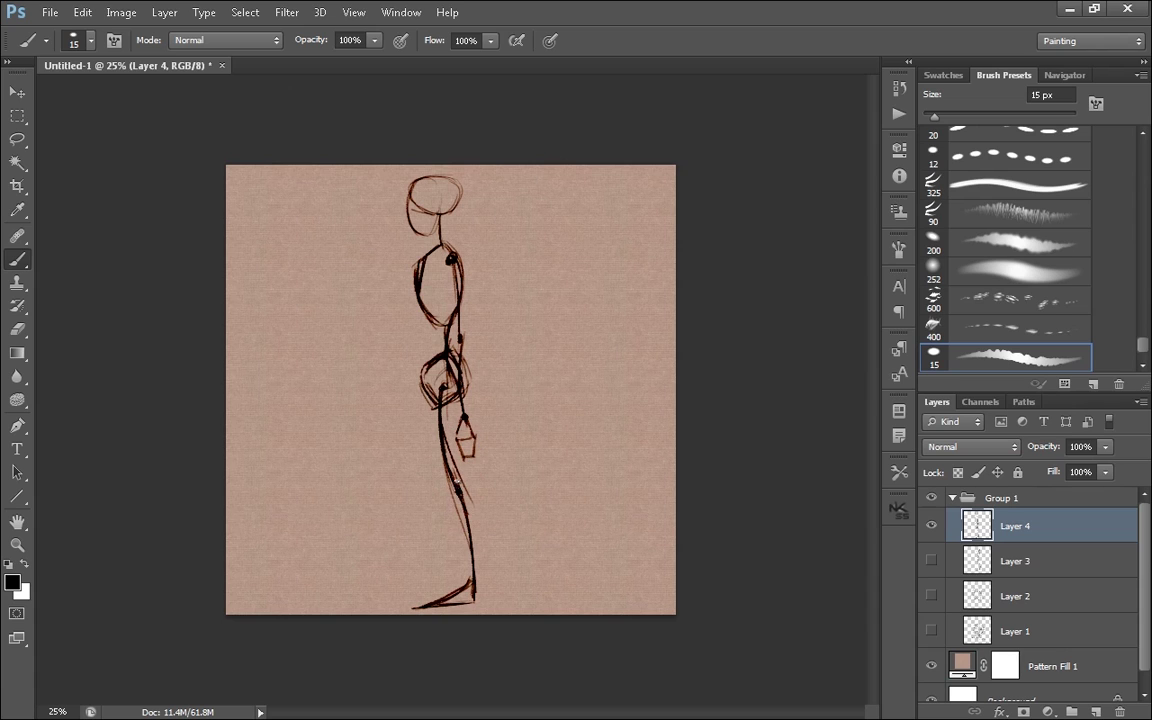
- Pick a dark grey as the foreground colour
click(12, 582)
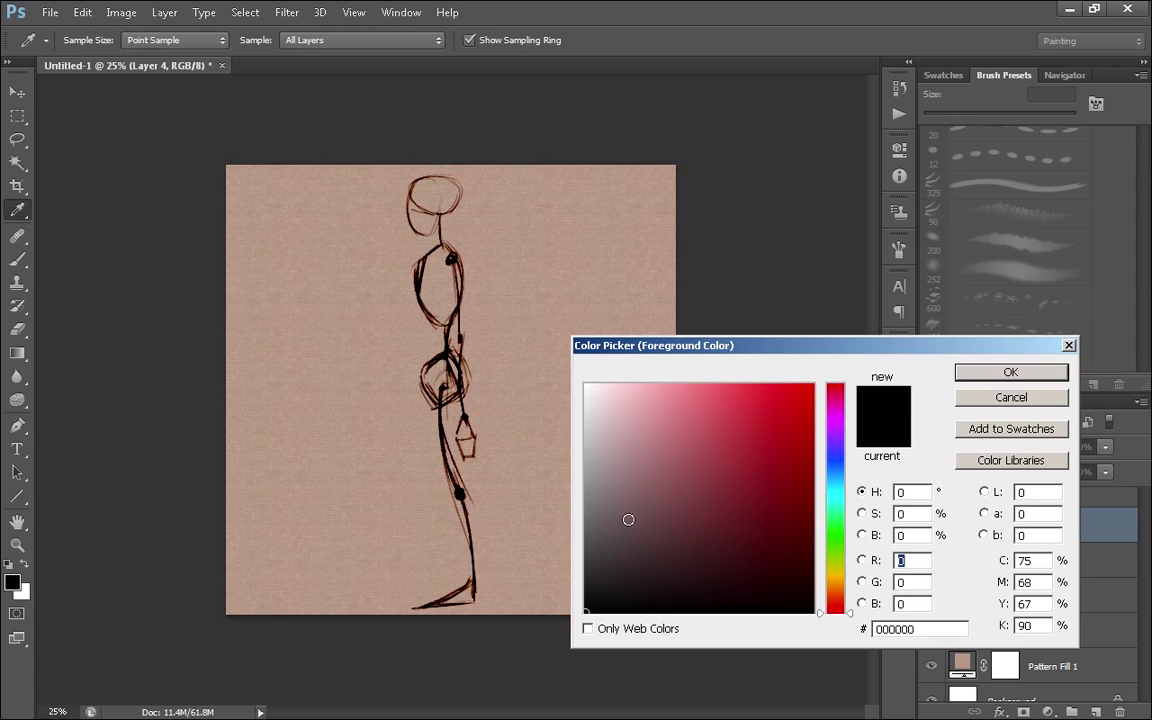
click(627, 519)
key(Return)
- Fade the Layer 4 construction sketch to 64% opacity and add a new layer above it
click(1105, 446)
click(1038, 472)
click(1096, 711)
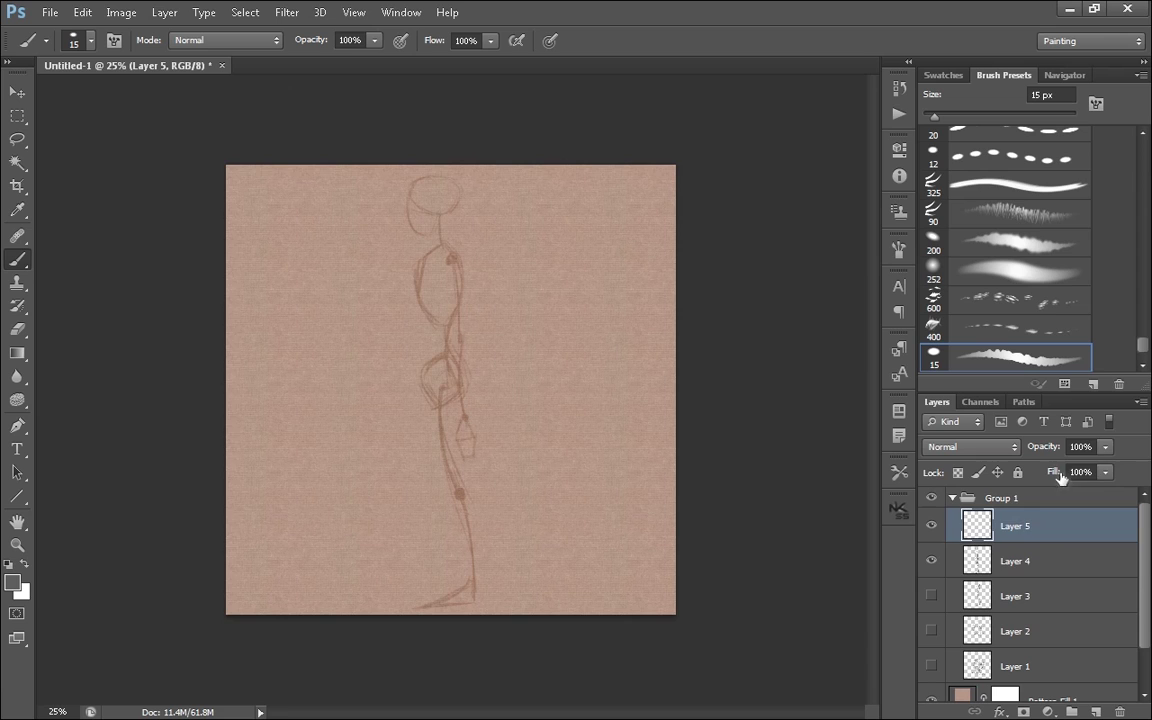
click(1050, 560)
click(1105, 446)
drag(1101, 468, 1109, 468)
- Prepare a 9 px brush with a near-black grey foreground colour and make Layer 5 the active layer
key(ctrl+plus)
key(ctrl+plus)
drag(456, 249, 464, 566)
mouse_move(381, 332)
mouse_down()
mouse_move(365, 321)
mouse_move(375, 298)
mouse_up()
click(12, 582)
click(586, 552)
key(Return)
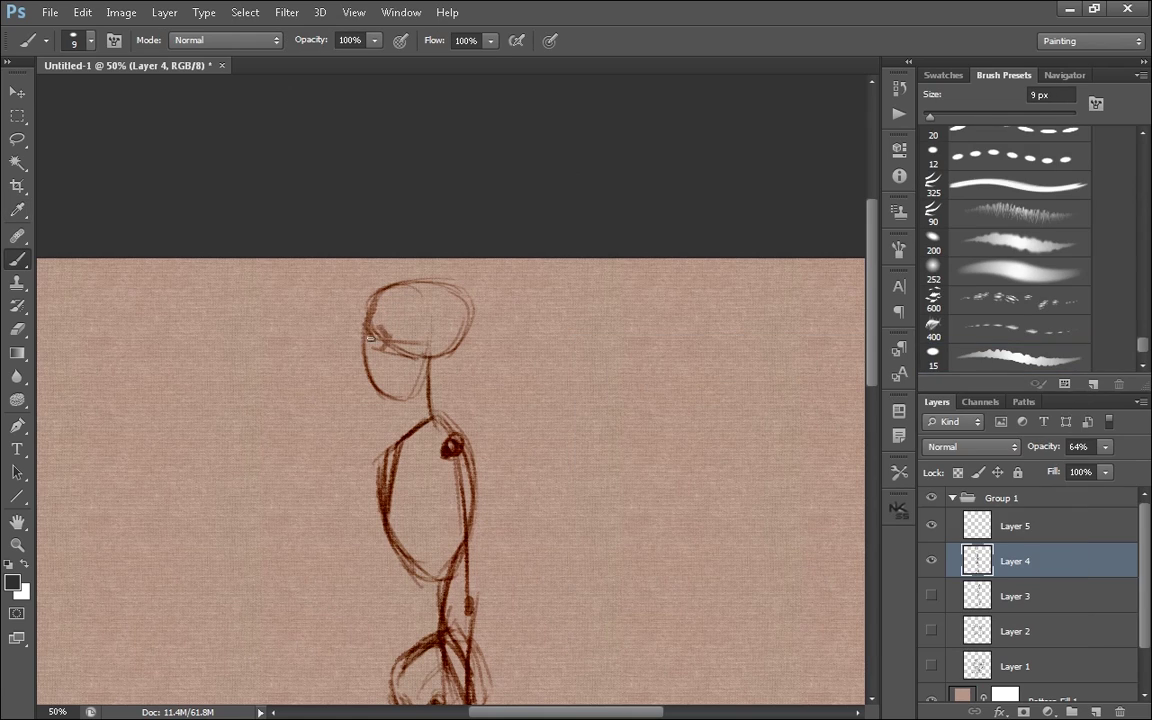
key(alt+bracketright)
- Draw the head's profile over the guide with a long pointed nose, lips, chin, ear, neck and skull outline
mouse_move(340, 373)
mouse_down()
mouse_move(375, 350)
mouse_move(359, 377)
mouse_move(428, 368)
mouse_move(450, 352)
mouse_move(432, 364)
mouse_up()
drag(494, 383, 424, 399)
drag(404, 328, 385, 440)
drag(380, 376, 398, 451)
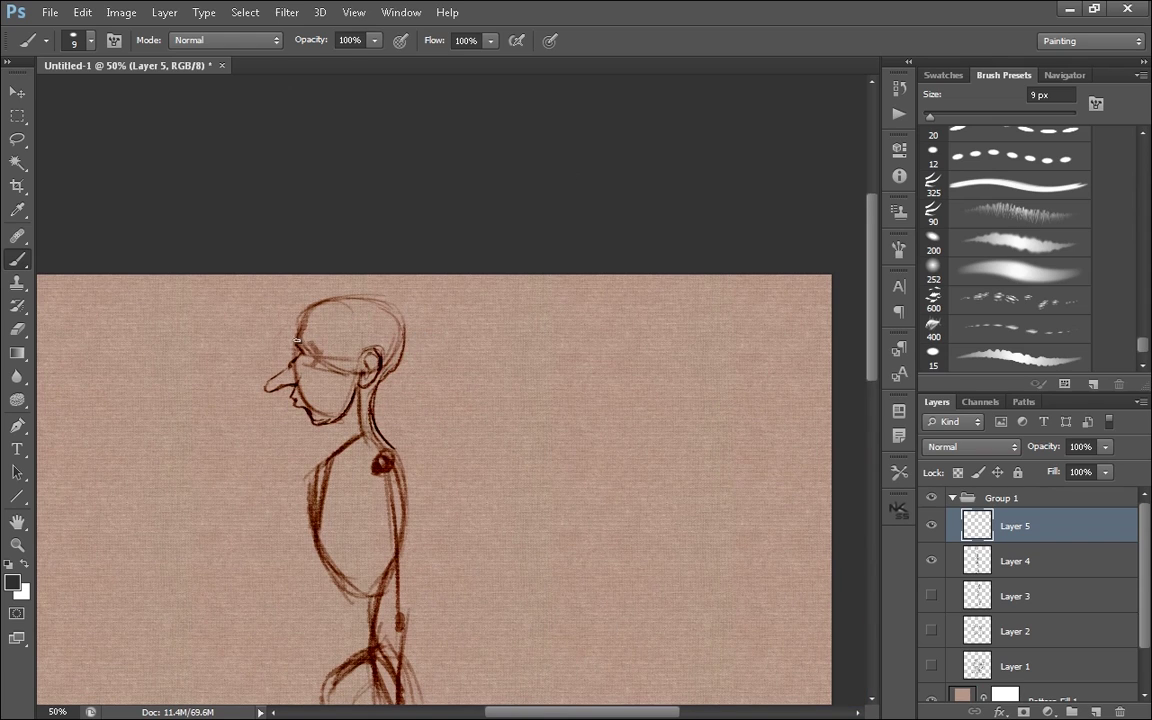
mouse_move(300, 341)
mouse_down()
mouse_move(347, 291)
mouse_move(402, 320)
mouse_up()
- Outline the front of the neck, the shoulder line, the chest and the belly over the construction sketch
mouse_move(350, 411)
mouse_down()
mouse_move(363, 355)
mouse_move(346, 406)
mouse_up()
mouse_move(344, 402)
mouse_down()
mouse_move(363, 428)
mouse_move(394, 372)
mouse_up()
mouse_move(390, 372)
mouse_down()
mouse_move(416, 394)
mouse_move(363, 357)
mouse_move(340, 430)
mouse_move(356, 353)
mouse_move(418, 280)
mouse_move(334, 494)
mouse_up()
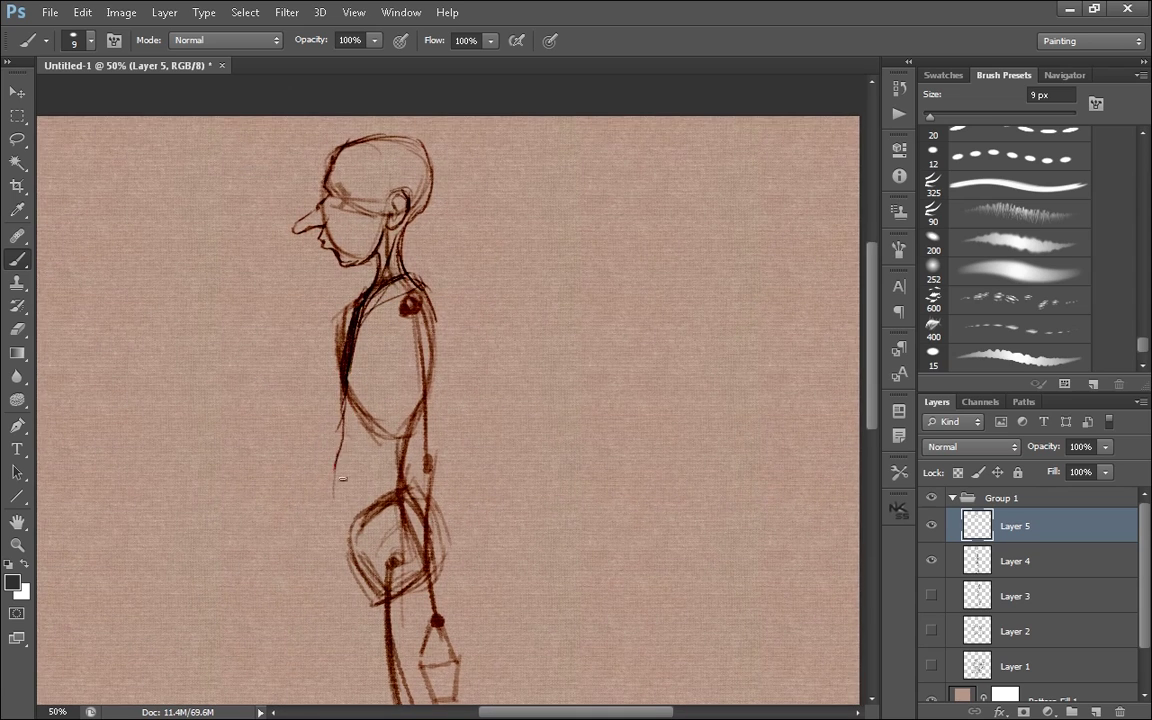
drag(342, 424, 355, 525)
drag(455, 426, 450, 413)
- Complete the lower belly, back and buttocks outlines and draw a small oval on the chest
drag(336, 452, 354, 532)
mouse_move(419, 443)
mouse_down()
mouse_move(427, 480)
mouse_move(432, 292)
mouse_up()
drag(432, 380, 448, 309)
drag(376, 255, 378, 257)
drag(450, 430, 420, 522)
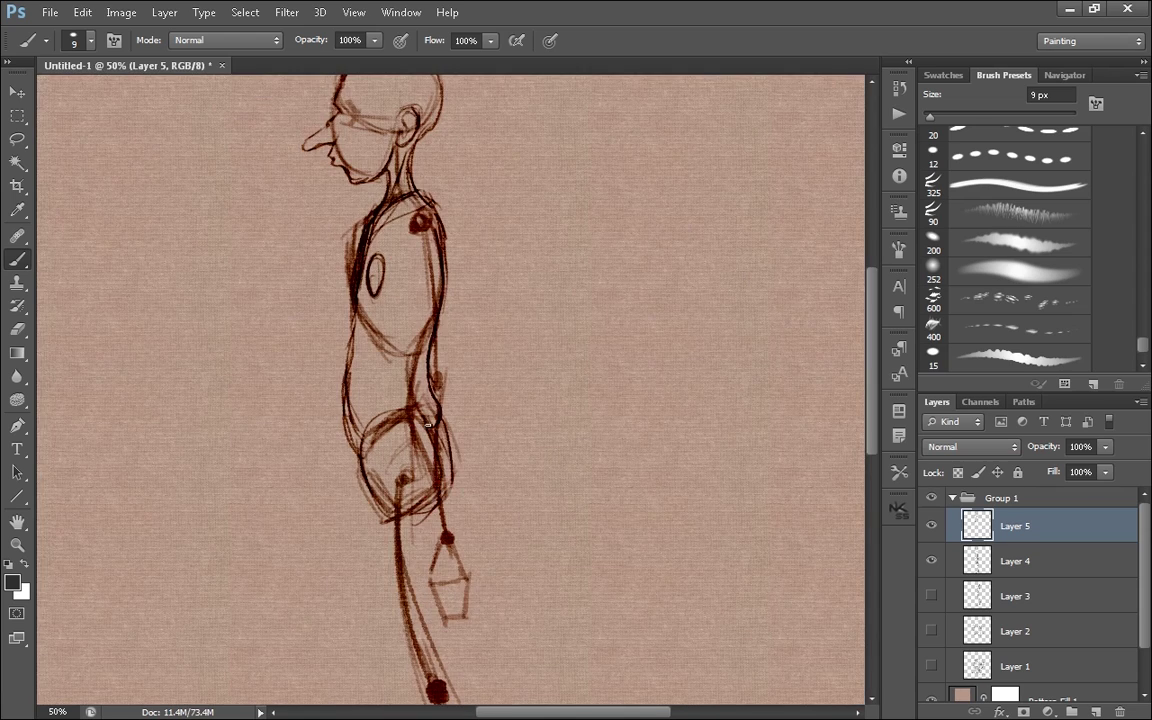
drag(465, 462, 458, 327)
- Draw the thigh, calf, ankle and forward-pointing foot outlines over the leg guide
key(ctrl+minus)
mouse_move(420, 397)
mouse_down()
mouse_move(446, 535)
mouse_move(454, 530)
mouse_up()
mouse_move(428, 438)
mouse_down()
mouse_move(453, 535)
mouse_move(463, 410)
mouse_up()
mouse_move(466, 350)
mouse_down()
mouse_move(462, 462)
mouse_move(494, 591)
mouse_move(490, 560)
mouse_move(486, 643)
mouse_up()
drag(452, 535, 473, 636)
mouse_move(465, 592)
mouse_down()
mouse_move(503, 573)
mouse_move(490, 660)
mouse_up()
mouse_move(492, 662)
mouse_down()
mouse_move(472, 678)
mouse_move(405, 676)
mouse_up()
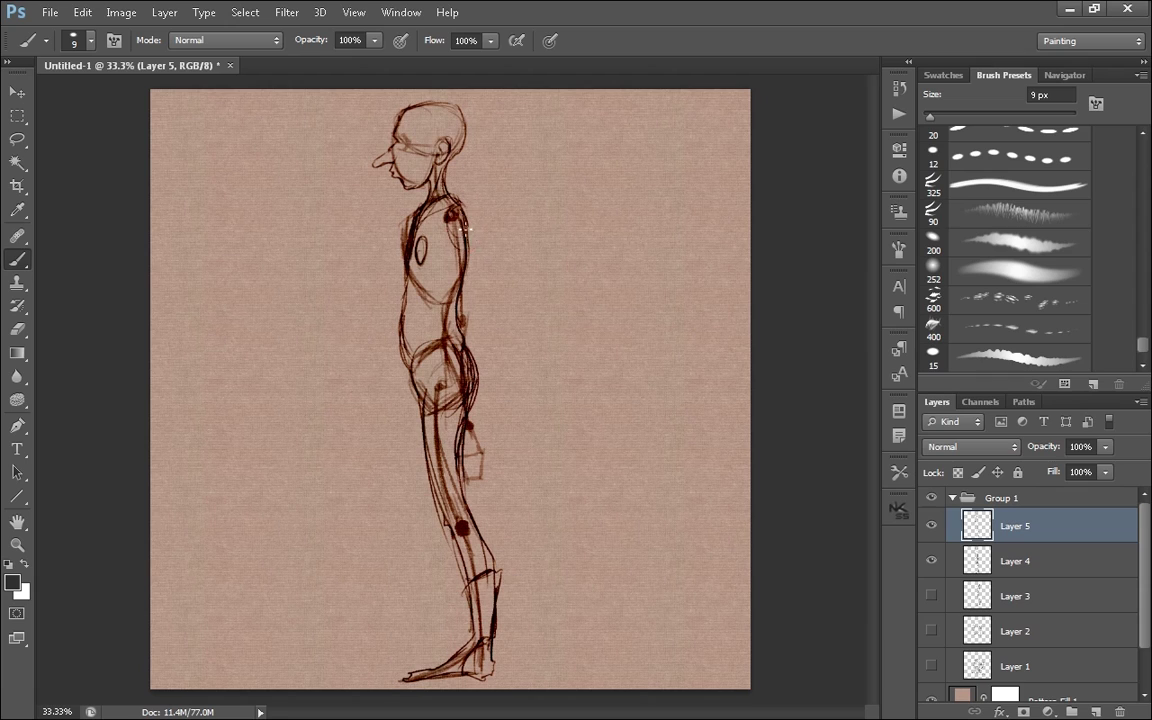
- Draw the arm hanging along the back with its hand and fingers, undoing and redrawing the faulty strokes
mouse_move(472, 225)
mouse_down()
mouse_move(478, 468)
mouse_move(483, 452)
mouse_up()
key(ctrl+alt+z)
key(ctrl+alt+z)
key(ctrl+alt+z)
drag(467, 454, 486, 482)
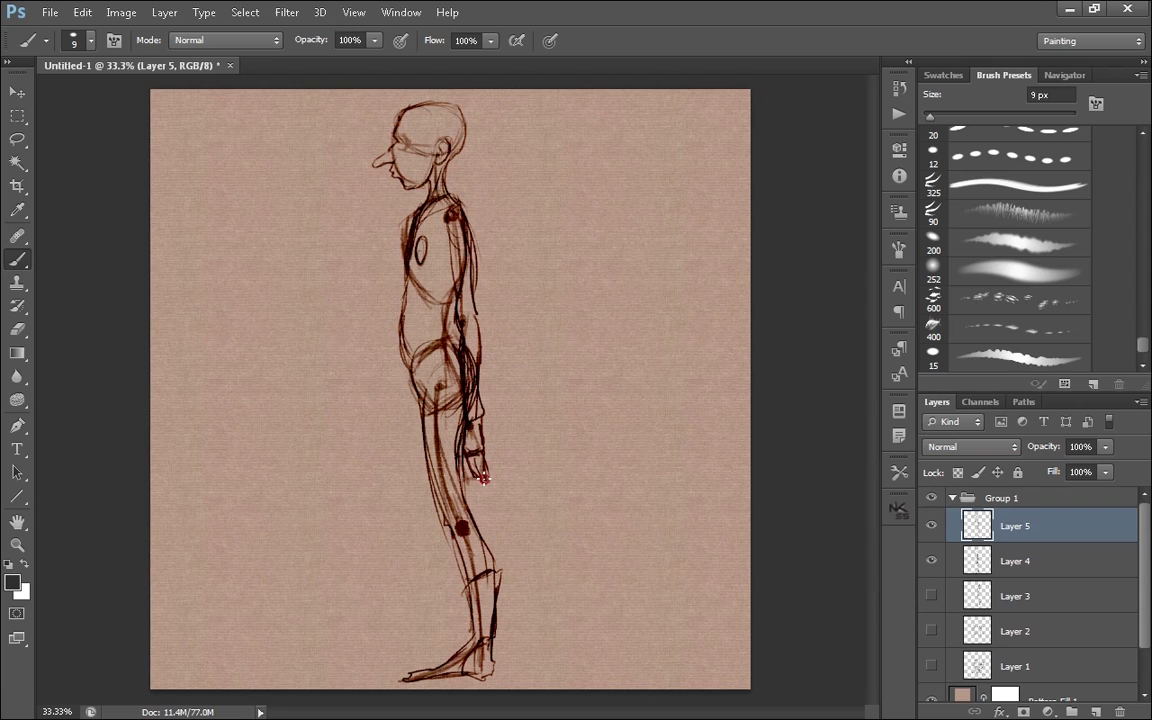
drag(467, 428, 478, 440)
- Reinforce the knee and lower leg lines and merge Layers 4 and 5 into a single layer
key(space)
drag(456, 521, 490, 664)
ctrl+click(1040, 560)
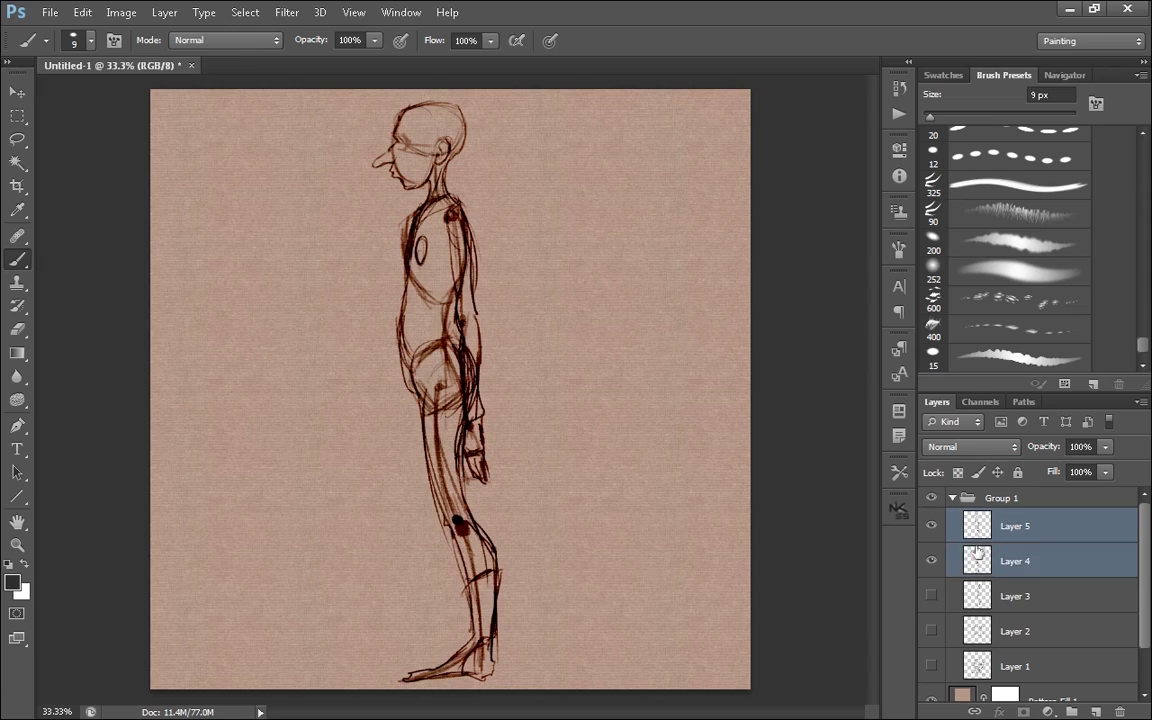
click(931, 560)
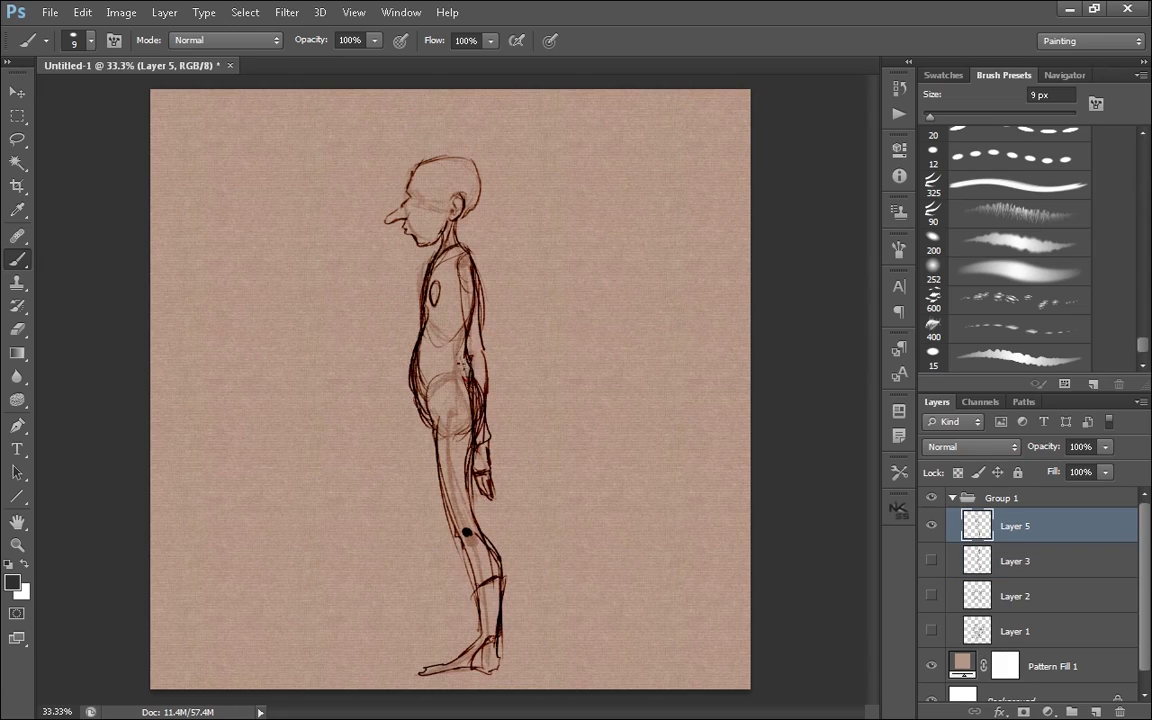
- Refine the figure's face with heavier nose, mouth and jaw lines, dark strapped goggles and cheek shading
drag(436, 372, 455, 612)
key(ctrl+plus)
key(ctrl+plus)
key(ctrl+plus)
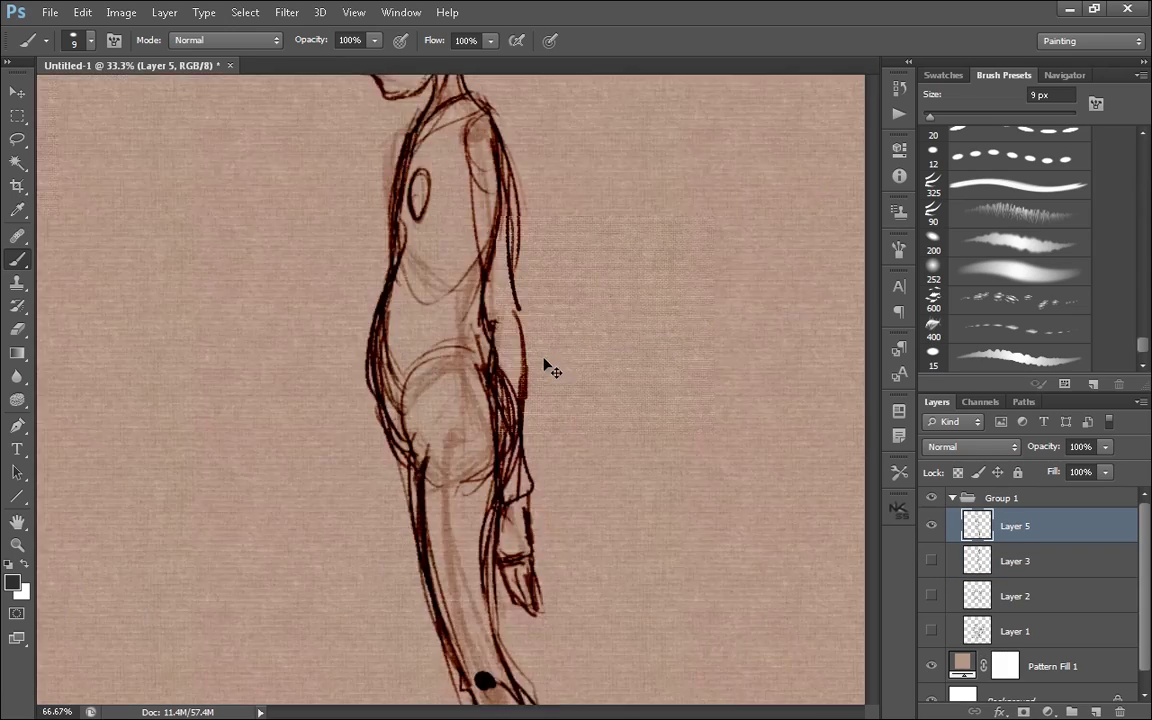
drag(420, 120, 481, 450)
mouse_move(430, 265)
mouse_down()
mouse_move(415, 310)
mouse_move(414, 245)
mouse_move(406, 273)
mouse_move(428, 266)
mouse_move(459, 305)
mouse_move(423, 315)
mouse_move(428, 264)
mouse_move(407, 311)
mouse_move(534, 291)
mouse_up()
mouse_move(412, 253)
mouse_down()
mouse_move(391, 268)
mouse_move(434, 290)
mouse_up()
mouse_move(400, 330)
mouse_down()
mouse_move(376, 374)
mouse_move(406, 411)
mouse_move(405, 400)
mouse_move(414, 430)
mouse_up()
mouse_move(405, 362)
mouse_down()
mouse_move(424, 394)
mouse_move(428, 378)
mouse_up()
mouse_move(466, 350)
mouse_down()
mouse_move(433, 386)
mouse_move(452, 374)
mouse_up()
mouse_move(472, 364)
mouse_down()
mouse_move(443, 408)
mouse_move(416, 406)
mouse_up()
key(space)
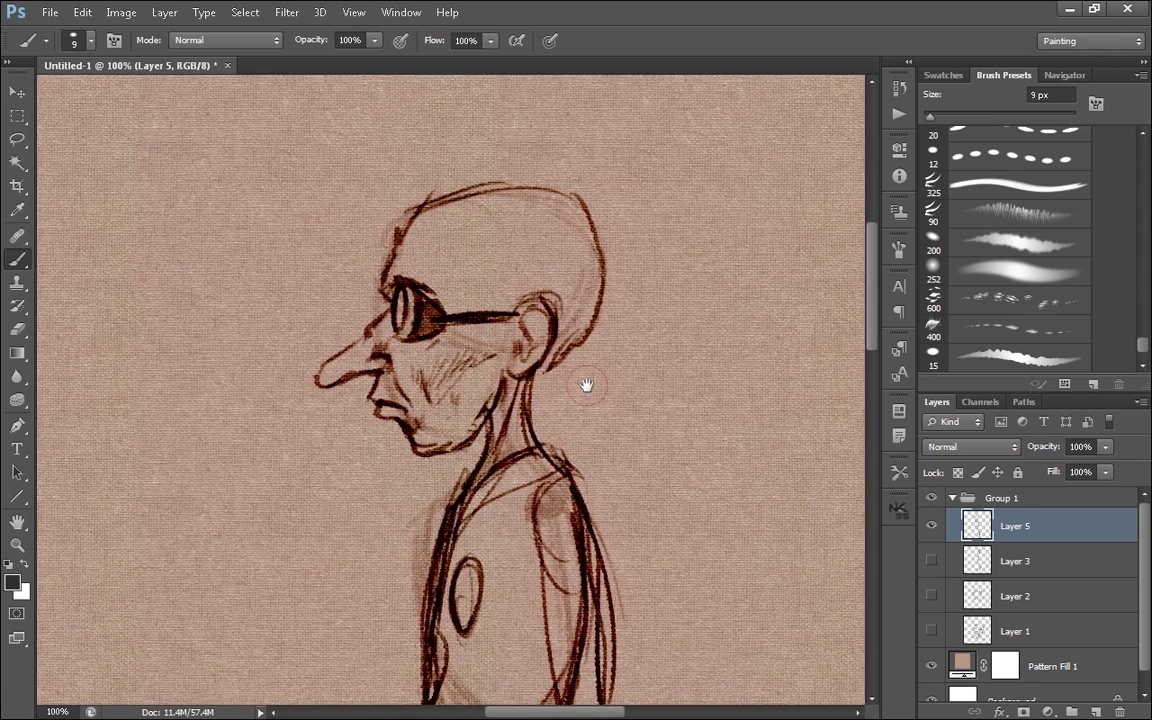
drag(587, 385, 569, 400)
- Draw a cap around the skull with a wide forehead band, a raised crown and dark shaded patches
drag(364, 249, 360, 286)
drag(362, 258, 548, 286)
drag(408, 243, 572, 346)
drag(378, 286, 530, 325)
drag(390, 292, 540, 330)
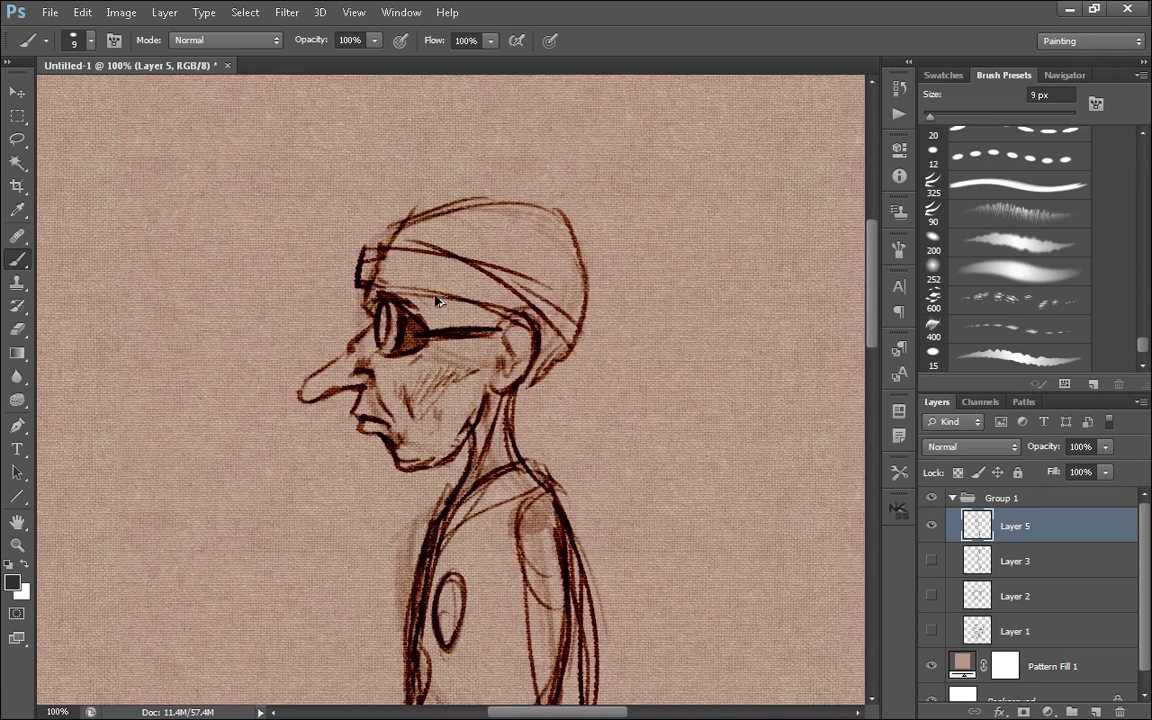
mouse_move(437, 300)
mouse_down()
mouse_move(510, 320)
mouse_move(370, 200)
mouse_move(400, 180)
mouse_move(577, 212)
mouse_up()
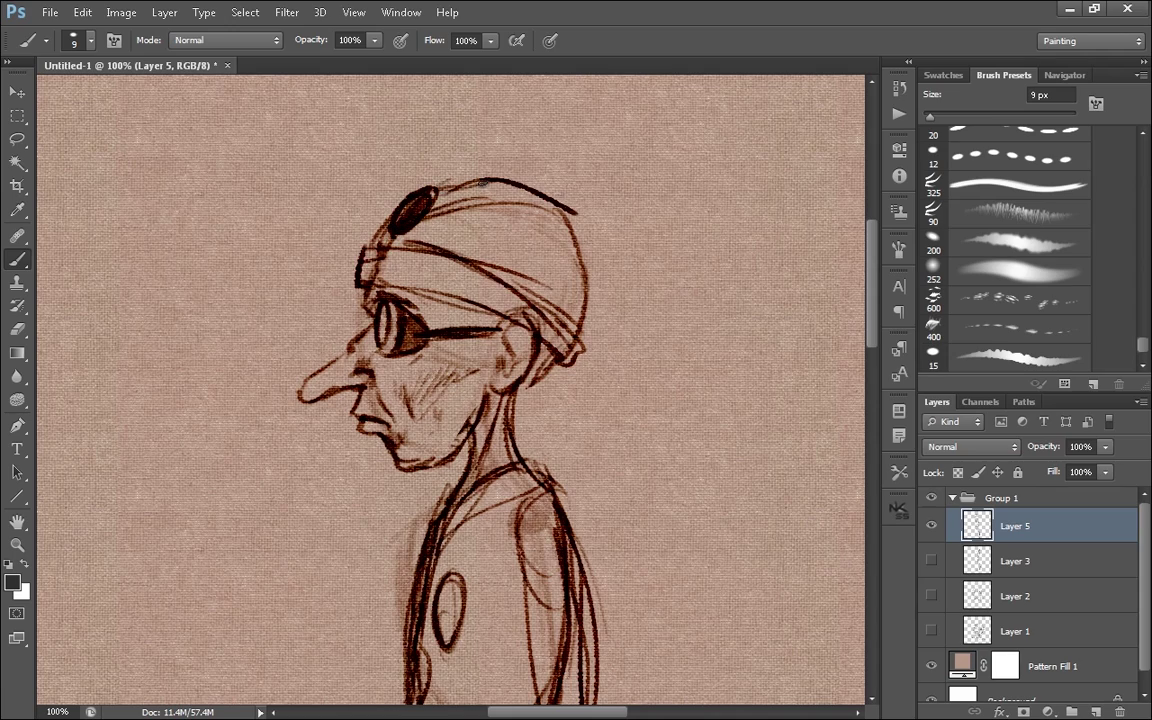
mouse_move(483, 182)
mouse_down()
mouse_move(500, 235)
mouse_move(470, 205)
mouse_move(530, 240)
mouse_move(568, 295)
mouse_up()
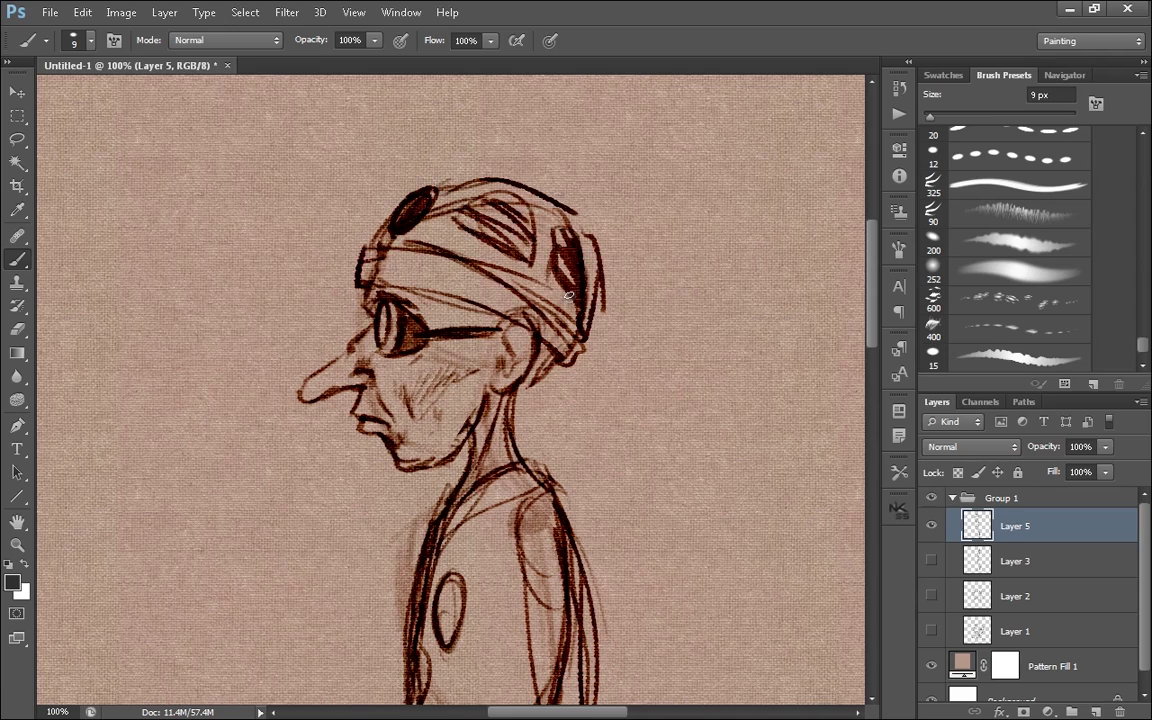
- Draw a shoulder strap and the long rounded body of a pack behind the figure's back, undoing one faulty stroke
key(ctrl+minus)
key(ctrl+minus)
key(ctrl+minus)
key(ctrl+plus)
drag(579, 377, 581, 389)
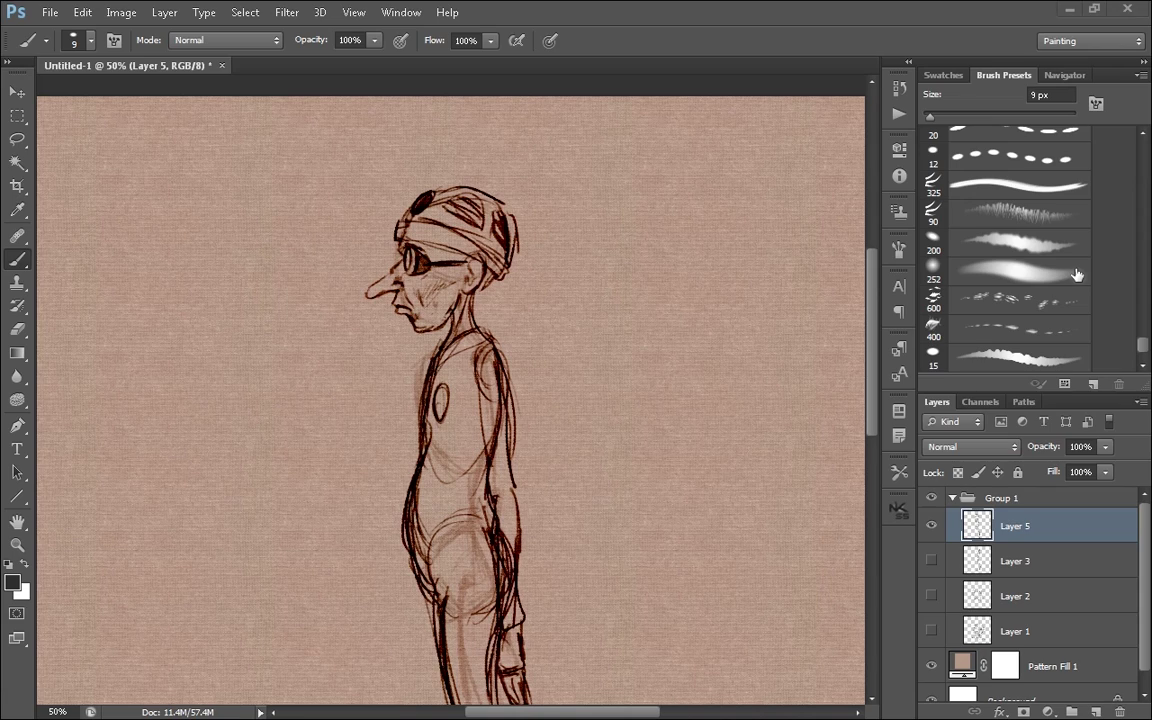
drag(642, 682, 616, 501)
key(ctrl+minus)
key(ctrl+plus)
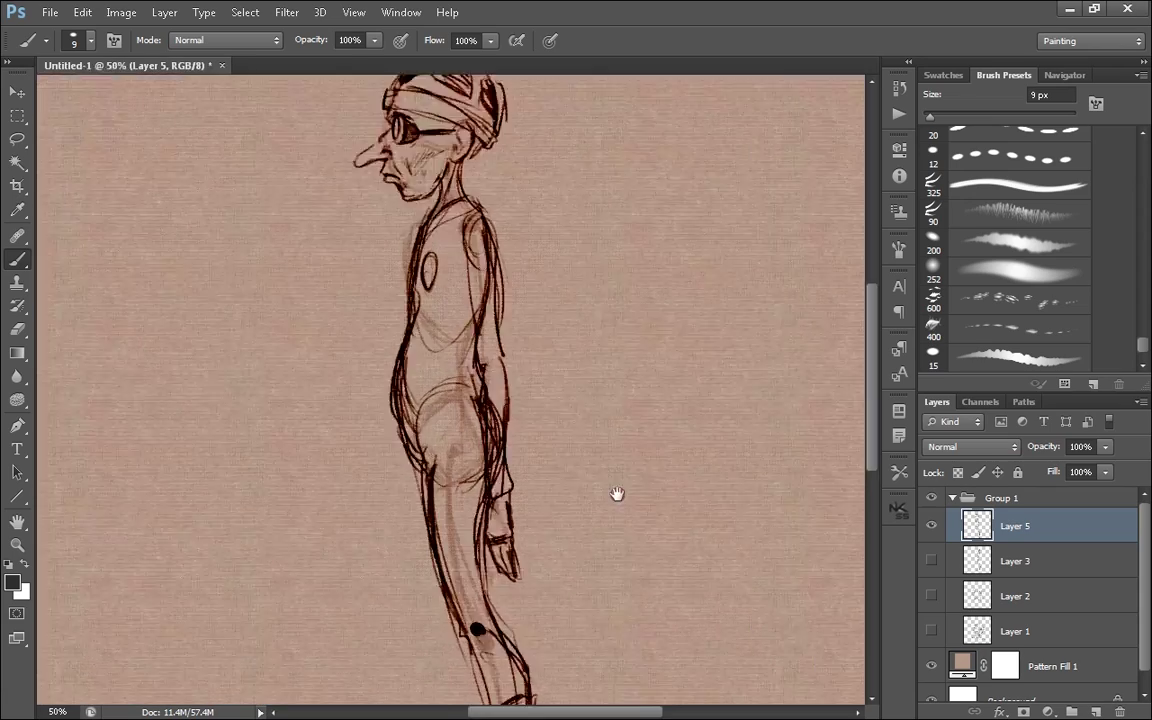
mouse_move(542, 124)
mouse_down()
mouse_move(560, 232)
mouse_move(538, 170)
mouse_up()
mouse_move(490, 250)
mouse_down()
mouse_move(420, 287)
mouse_move(405, 346)
mouse_up()
mouse_move(440, 300)
mouse_down()
mouse_move(520, 280)
mouse_move(498, 458)
mouse_up()
mouse_move(494, 300)
mouse_down()
mouse_move(509, 225)
mouse_move(553, 414)
mouse_up()
key(ctrl+z)
mouse_move(500, 243)
mouse_down()
mouse_move(543, 424)
mouse_move(504, 485)
mouse_up()
- Hatch the pack's upper oval and add a curved shaded fin and a lower end piece near the hand
drag(556, 373, 543, 466)
mouse_move(540, 213)
mouse_down()
mouse_move(522, 270)
mouse_move(545, 230)
mouse_up()
mouse_move(525, 218)
mouse_down()
mouse_move(522, 262)
mouse_move(542, 283)
mouse_up()
drag(557, 399, 609, 487)
drag(556, 453, 613, 495)
mouse_move(560, 405)
mouse_down()
mouse_move(615, 500)
mouse_move(606, 480)
mouse_move(536, 508)
mouse_up()
mouse_move(501, 497)
mouse_down()
mouse_move(530, 480)
mouse_move(503, 538)
mouse_up()
- Sketch a separate head profile with hooked nose, goggles, jaw, neck and back line in the canvas's upper left
key(ctrl+minus)
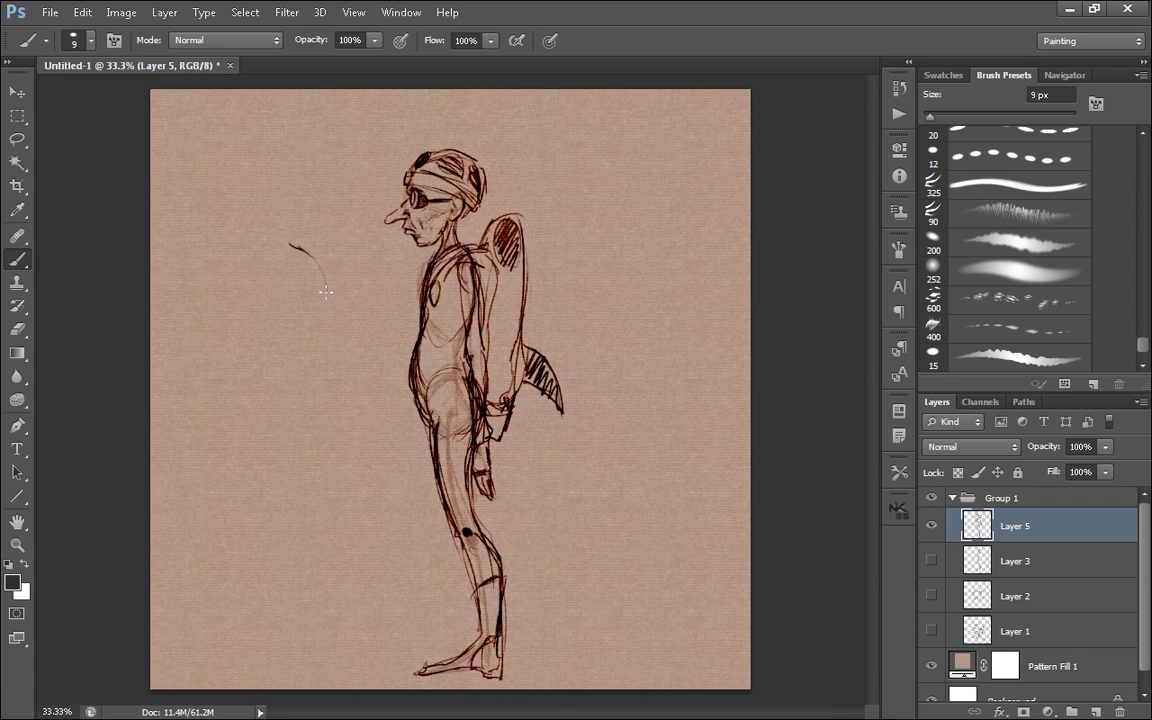
mouse_move(269, 211)
mouse_down()
mouse_move(337, 289)
mouse_move(268, 213)
mouse_move(190, 228)
mouse_move(179, 197)
mouse_up()
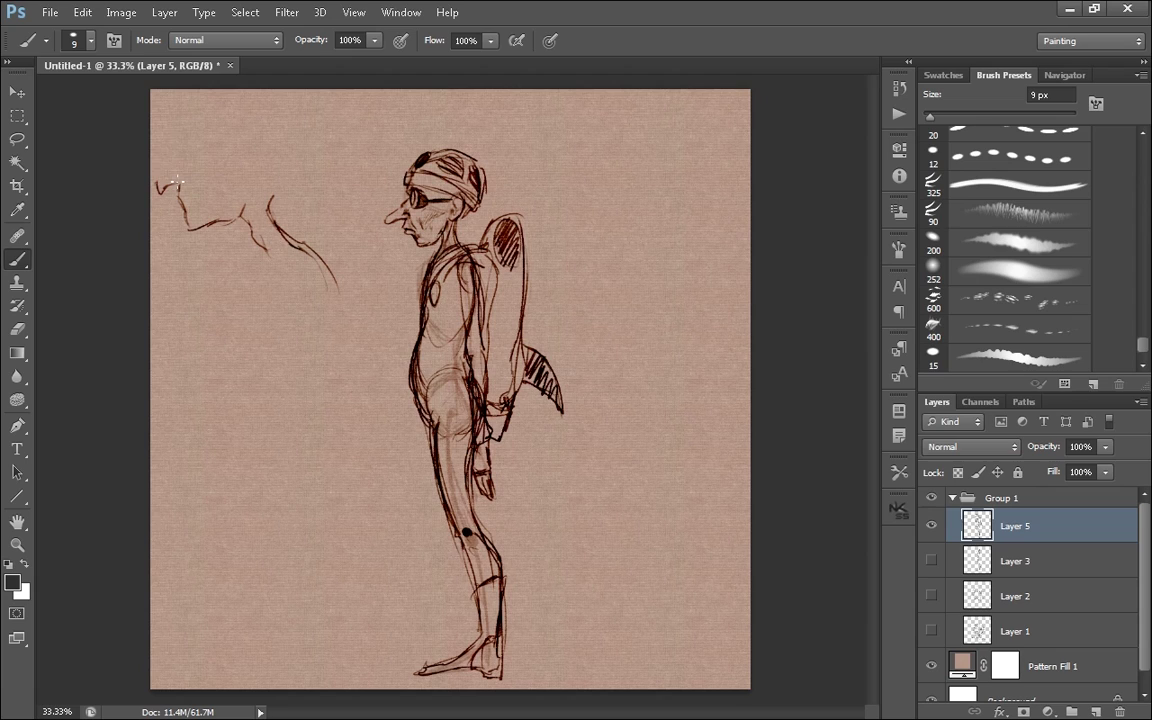
drag(190, 142, 197, 172)
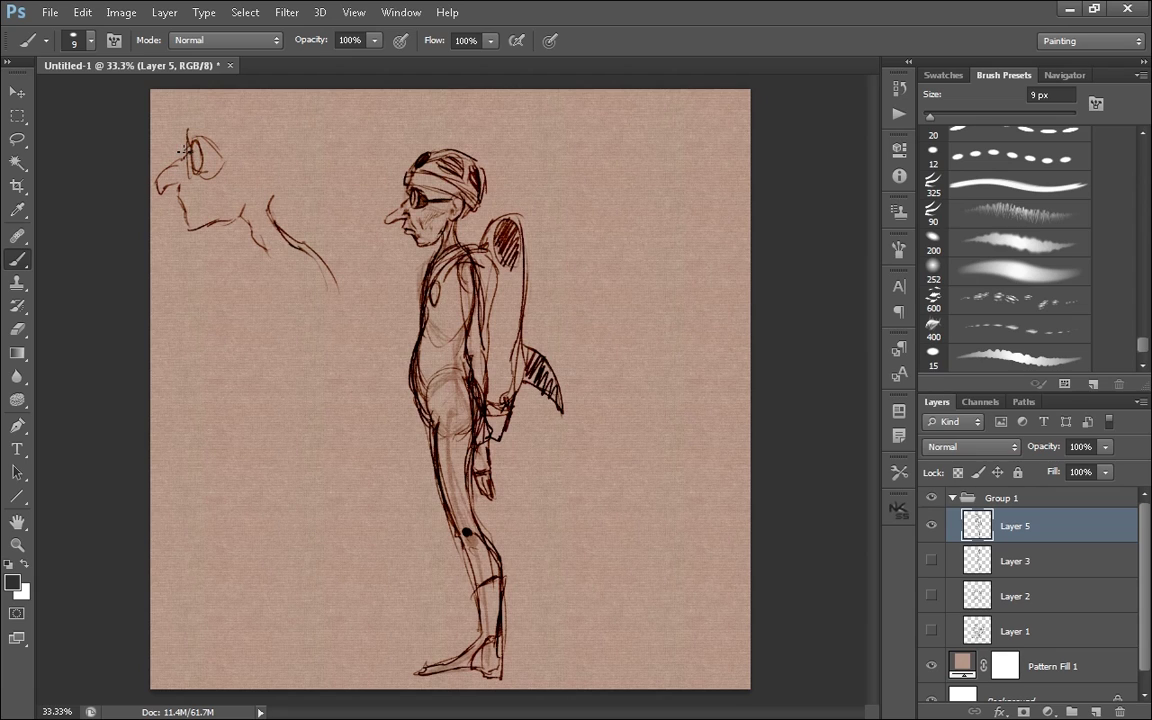
- Handwrite the note "More Slouchy" beside the figure and sketch a slouching head, spine and torso under it
mouse_move(530, 190)
mouse_down()
mouse_move(579, 182)
mouse_move(566, 210)
mouse_move(622, 200)
mouse_up()
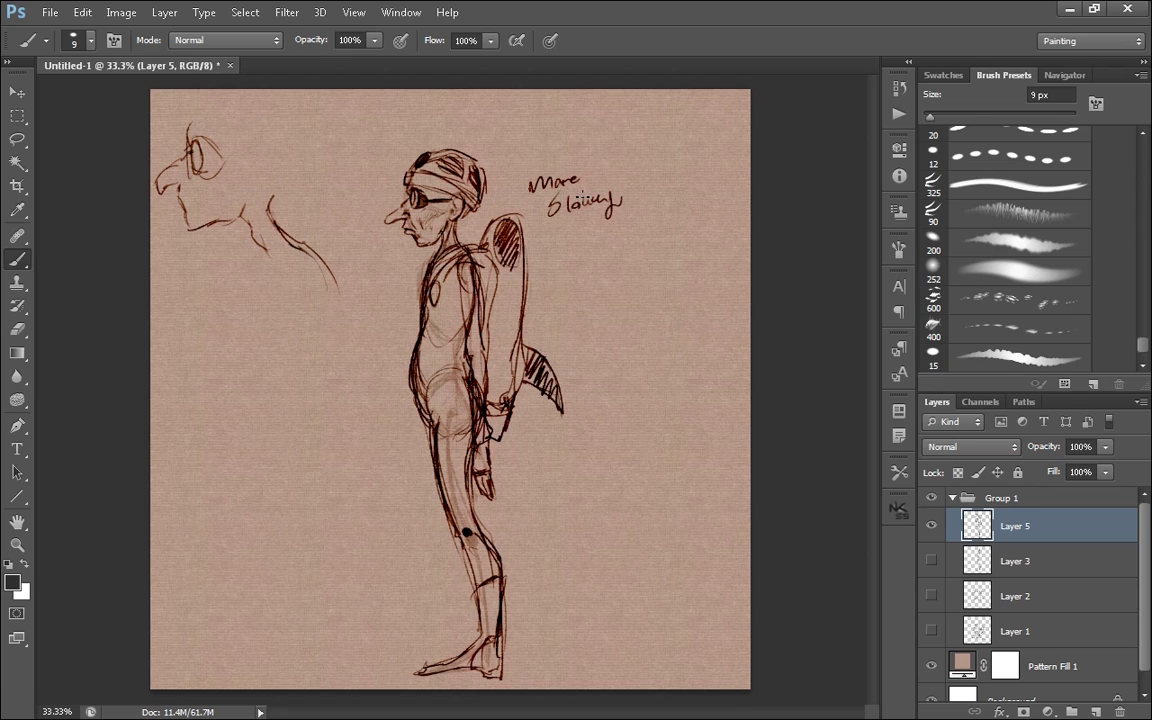
mouse_move(620, 450)
mouse_down()
mouse_move(657, 236)
mouse_move(640, 210)
mouse_move(592, 232)
mouse_move(638, 210)
mouse_move(660, 316)
mouse_up()
mouse_move(637, 272)
mouse_down()
mouse_move(609, 437)
mouse_move(625, 275)
mouse_move(662, 405)
mouse_up()
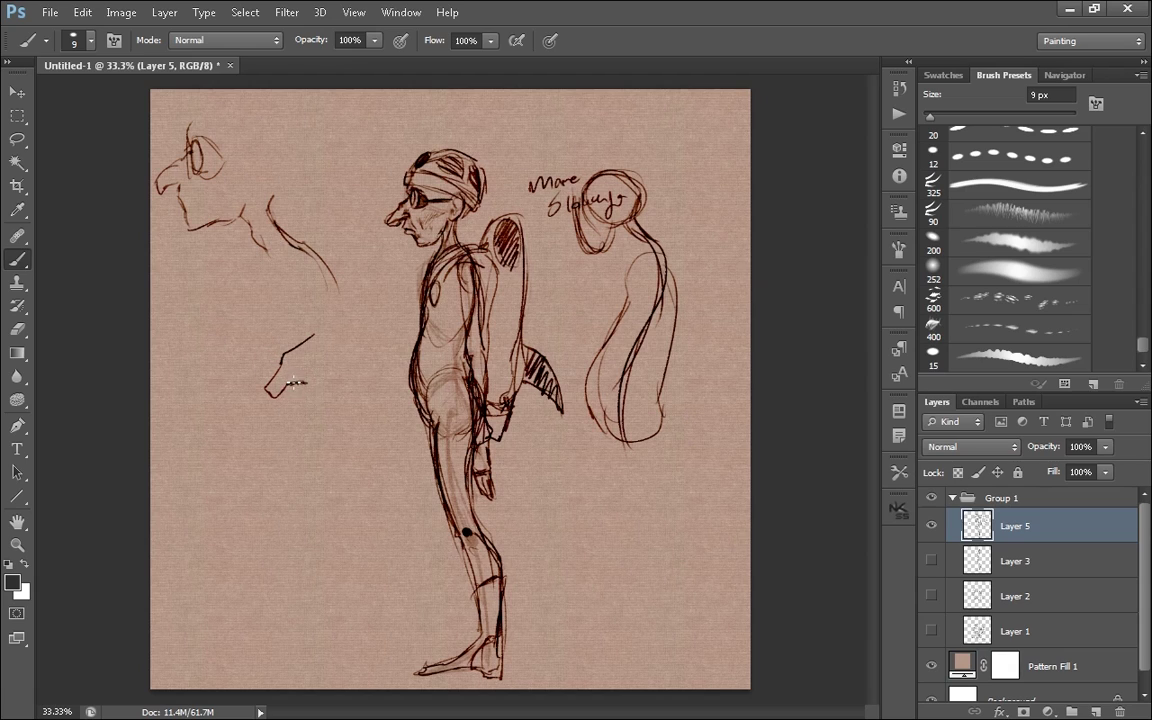
- Undo the last stroke and sketch short arm and hand lines in the empty area below the small head profile
key(ctrl+z)
drag(232, 338, 262, 306)
mouse_move(199, 352)
mouse_down()
mouse_move(232, 343)
mouse_move(236, 362)
mouse_up()
drag(238, 365, 243, 382)
- Draw additional contour lines over the main figure's waist, arm, hip and upper leg
mouse_move(410, 362)
mouse_down()
mouse_move(416, 390)
mouse_move(466, 391)
mouse_up()
drag(462, 334, 459, 383)
drag(467, 264, 459, 335)
drag(467, 290, 460, 367)
drag(422, 401, 451, 470)
mouse_move(470, 432)
mouse_down()
mouse_move(480, 525)
mouse_move(463, 488)
mouse_up()
drag(477, 489, 472, 516)
- Add the thigh, lower leg and foot to the slouching figure on the canvas's right side
drag(630, 382, 622, 428)
drag(656, 436, 632, 554)
drag(604, 438, 630, 573)
drag(632, 560, 648, 678)
drag(633, 530, 650, 662)
drag(648, 662, 610, 672)
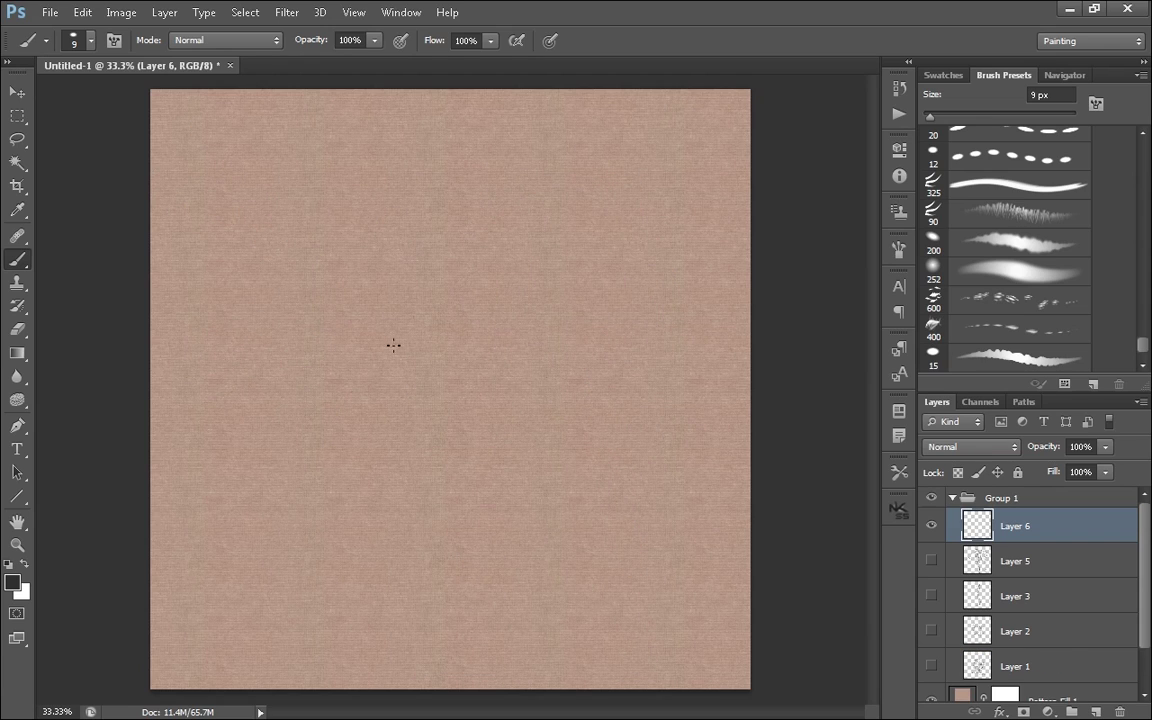
- Sketch a large head on Layer 6 from overlapping ovals and an eye line, and outline its forehead and long nose
drag(400, 208, 460, 330)
drag(333, 290, 490, 284)
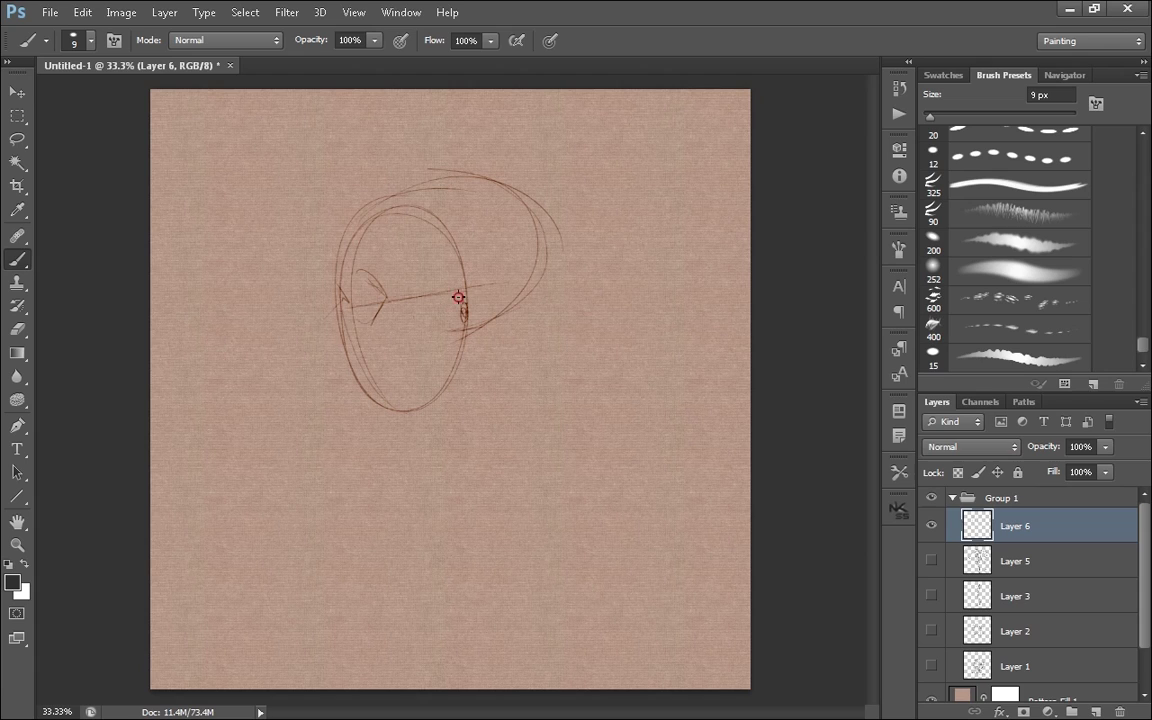
mouse_move(339, 285)
mouse_down()
mouse_move(398, 200)
mouse_move(309, 374)
mouse_up()
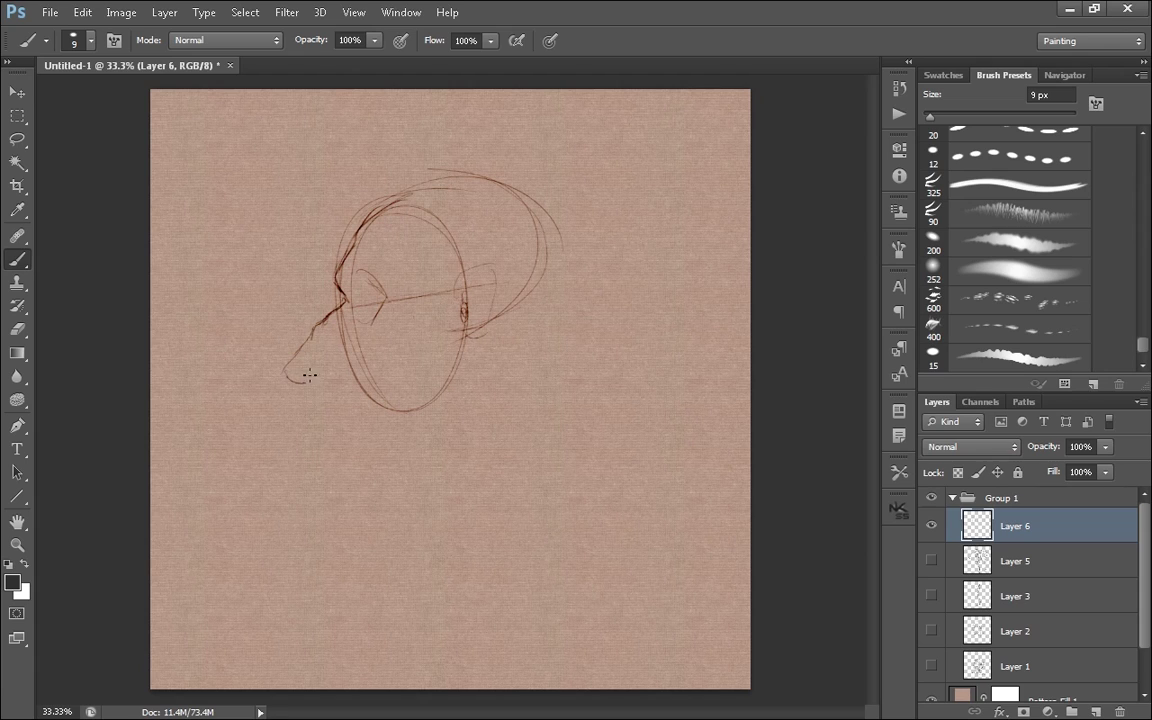
- Draw the underside of the nose, the nostril, pouting lips, bumpy chin and jaw line of the large head
drag(318, 330, 355, 362)
mouse_move(318, 323)
mouse_down()
mouse_move(302, 346)
mouse_move(409, 424)
mouse_move(467, 349)
mouse_up()
mouse_move(364, 397)
mouse_down()
mouse_move(383, 409)
mouse_move(391, 391)
mouse_up()
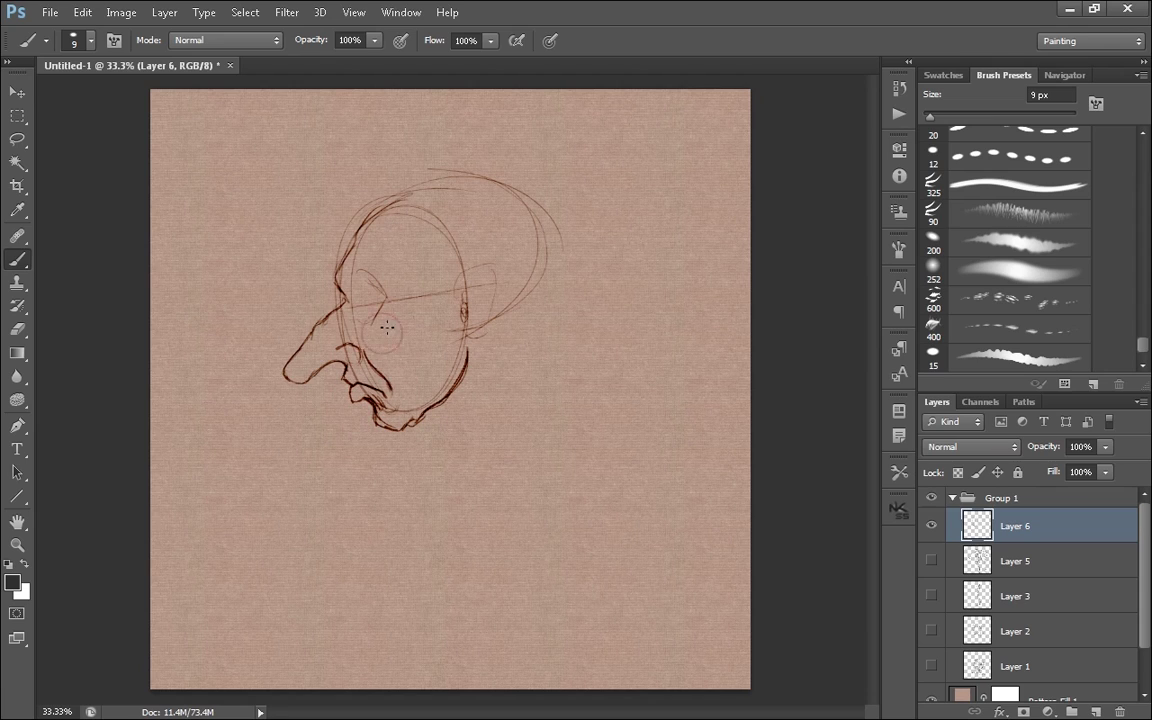
- Add cheek creases, a small eye and a dark shaded brow to the large head
drag(387, 328, 400, 371)
drag(365, 292, 367, 310)
mouse_move(360, 238)
mouse_down()
mouse_move(343, 292)
mouse_move(388, 286)
mouse_up()
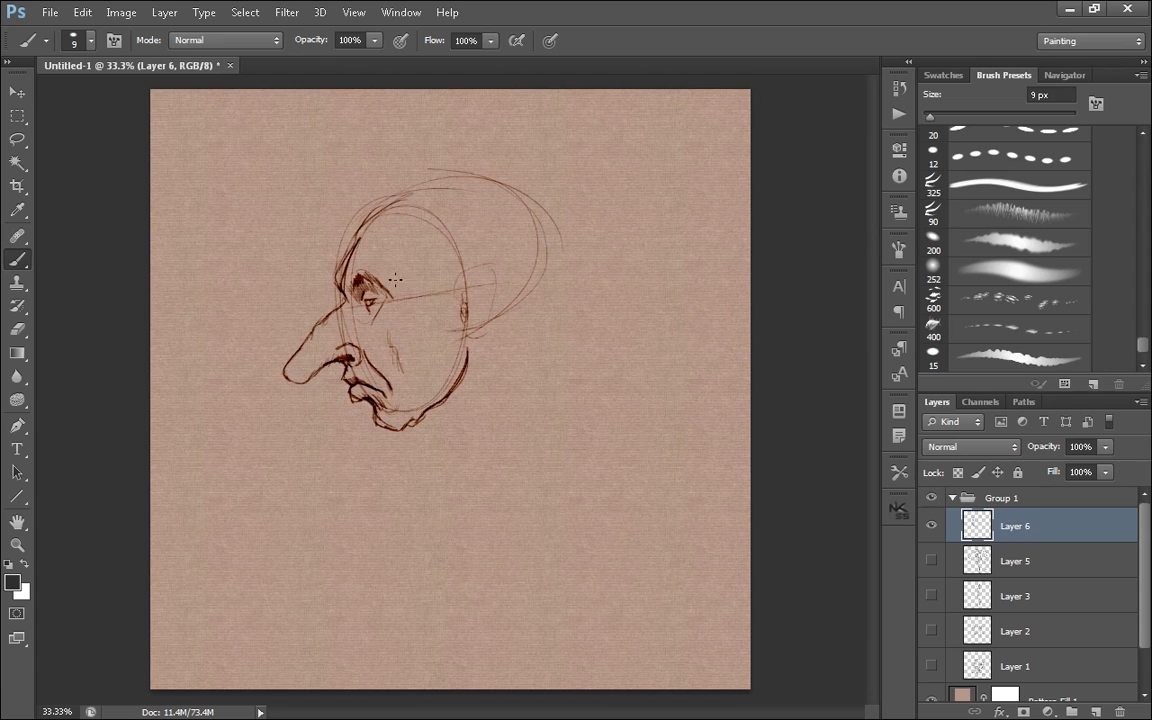
- Hatch the cheek of the large head, and draw the ear, the back of the skull and the front and back neck lines
drag(395, 358, 414, 334)
mouse_move(476, 314)
mouse_down()
mouse_move(492, 293)
mouse_move(498, 304)
mouse_move(488, 292)
mouse_move(472, 334)
mouse_move(480, 326)
mouse_up()
mouse_move(360, 234)
mouse_down()
mouse_move(470, 189)
mouse_move(543, 284)
mouse_move(512, 405)
mouse_move(543, 434)
mouse_up()
drag(366, 368, 425, 418)
drag(432, 404, 473, 443)
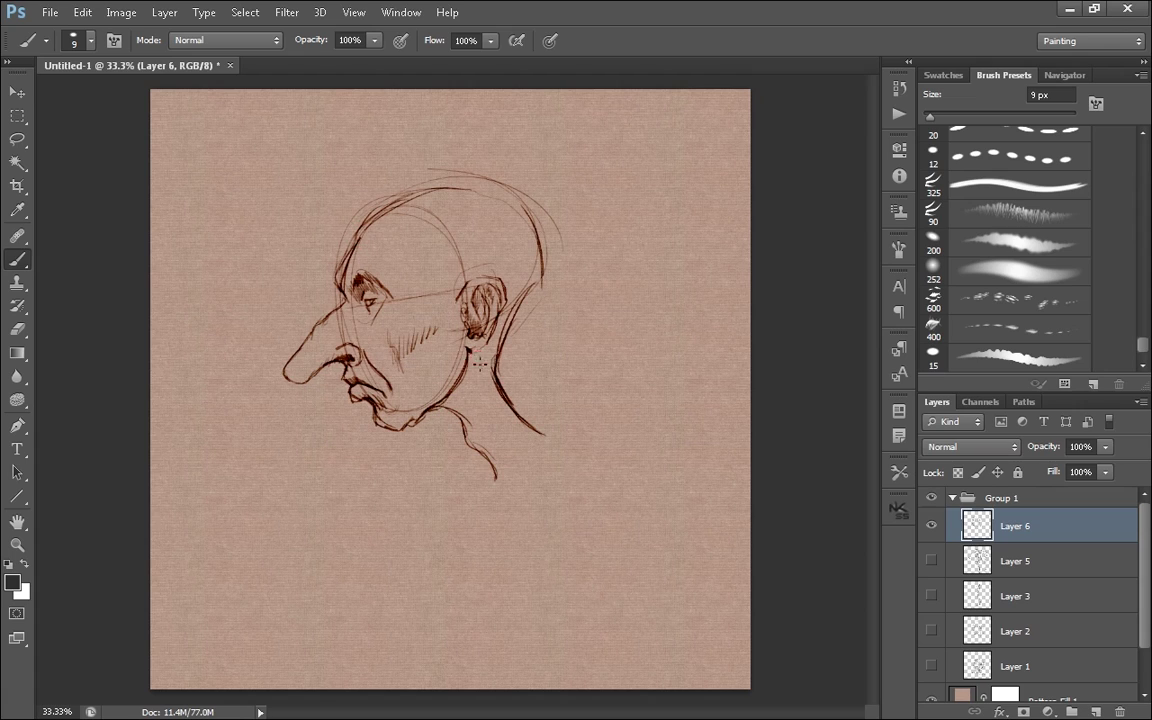
- Sketch the collar and chest line below the neck, and add hatched shading to the temple, cheek and neck
mouse_move(489, 432)
mouse_down()
mouse_move(460, 389)
mouse_move(537, 432)
mouse_move(495, 490)
mouse_up()
mouse_move(536, 420)
mouse_down()
mouse_move(575, 431)
mouse_move(492, 498)
mouse_up()
drag(490, 485, 488, 530)
drag(416, 311, 400, 290)
mouse_move(414, 290)
mouse_down()
mouse_move(393, 265)
mouse_move(418, 285)
mouse_up()
drag(436, 331, 408, 370)
mouse_move(450, 350)
mouse_down()
mouse_move(428, 395)
mouse_move(470, 416)
mouse_up()
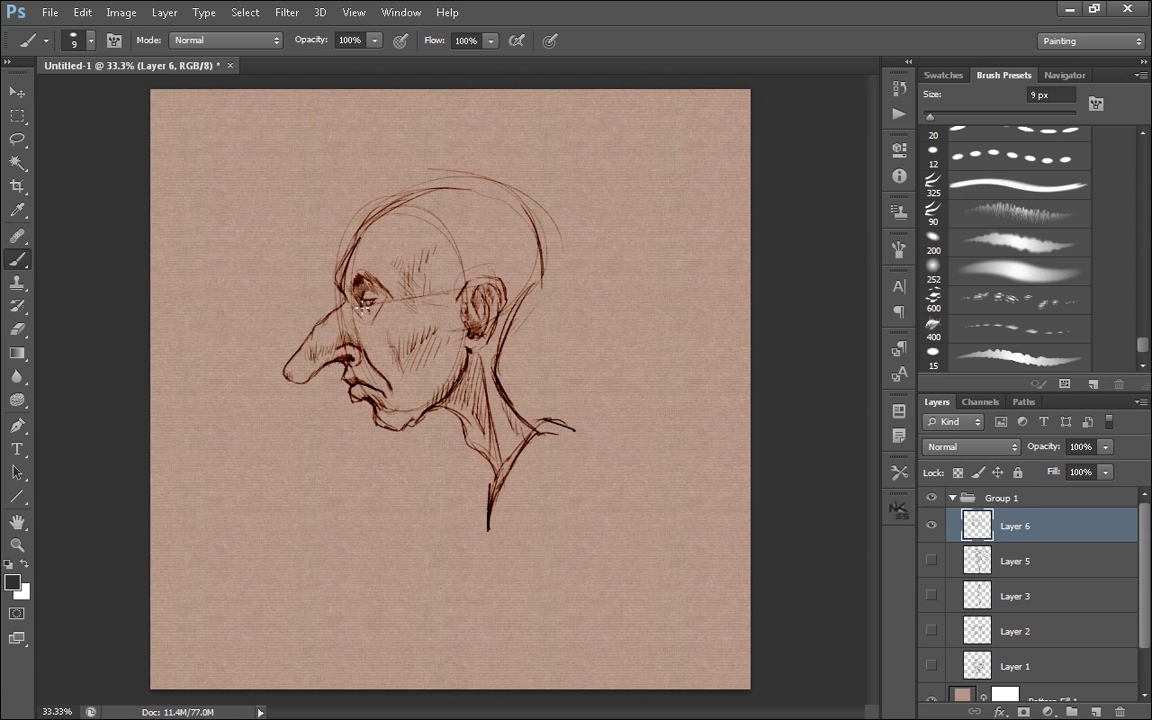
- Draw round dark-lensed goggles with a side hinge and a strap reaching the ear on a new layer
key(ctrl+shift+alt+n)
mouse_move(360, 270)
mouse_down()
mouse_move(368, 334)
mouse_move(356, 285)
mouse_move(350, 313)
mouse_move(372, 266)
mouse_up()
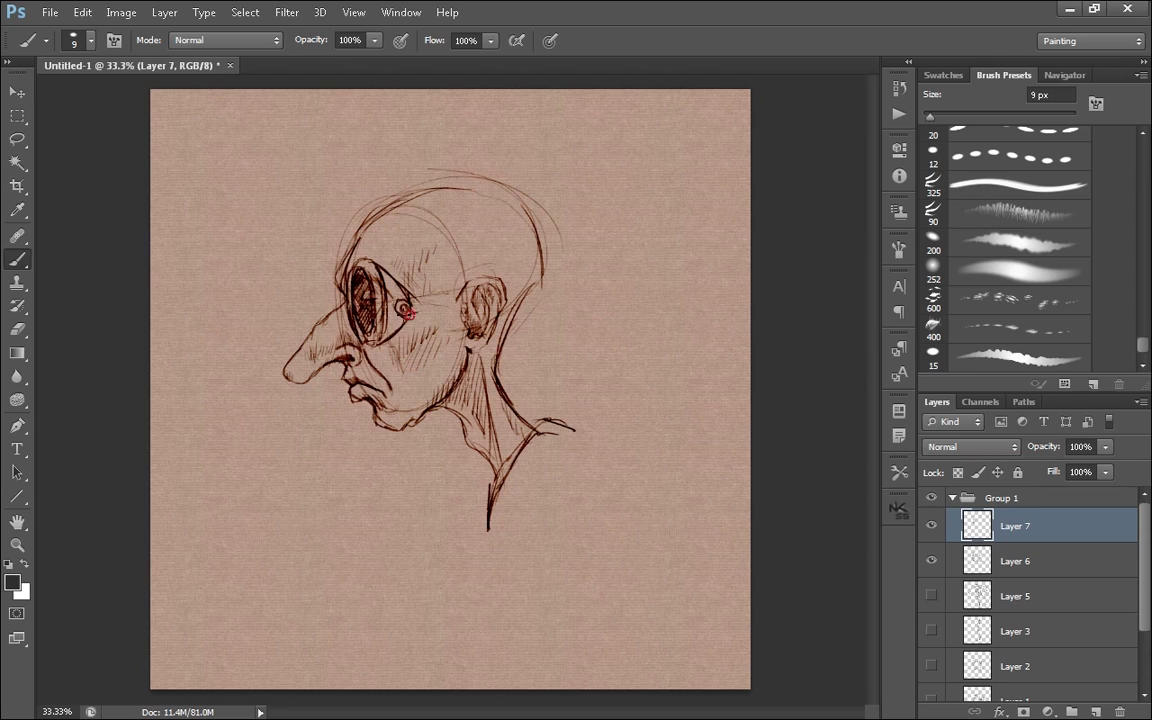
- Outline a helmet on Layer 6 with a brim, an oval front port, a rear edge and a rounded dome
click(1025, 568)
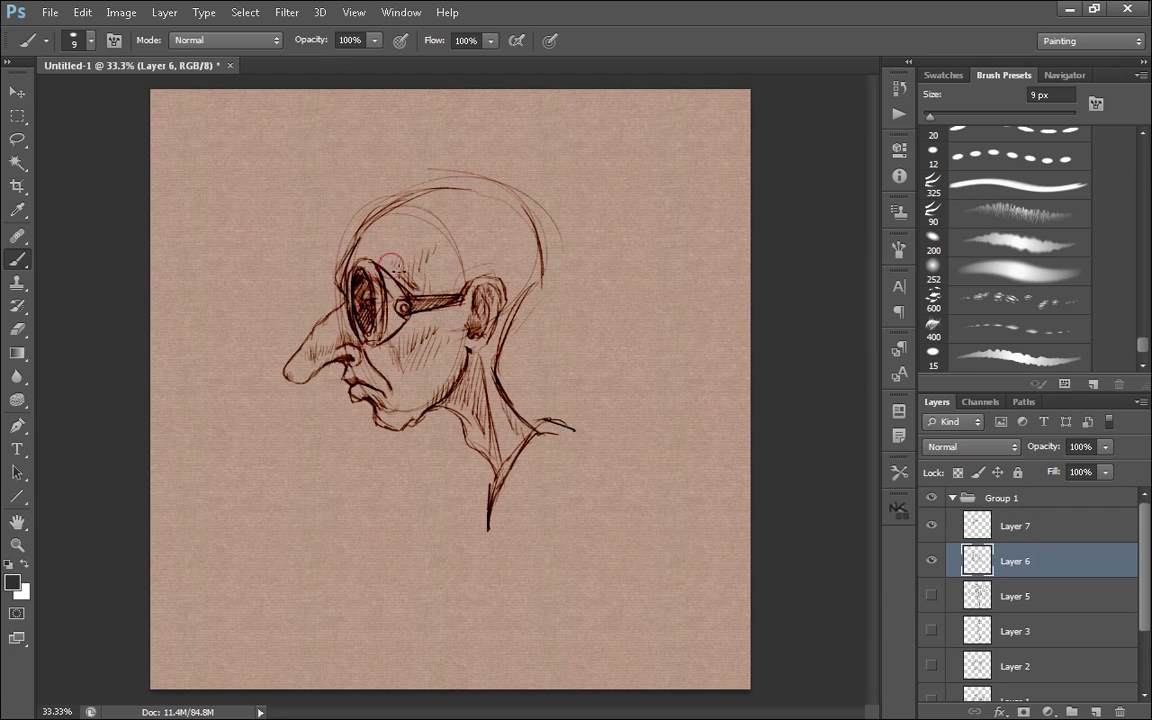
mouse_move(381, 250)
mouse_down()
mouse_move(372, 258)
mouse_move(347, 218)
mouse_up()
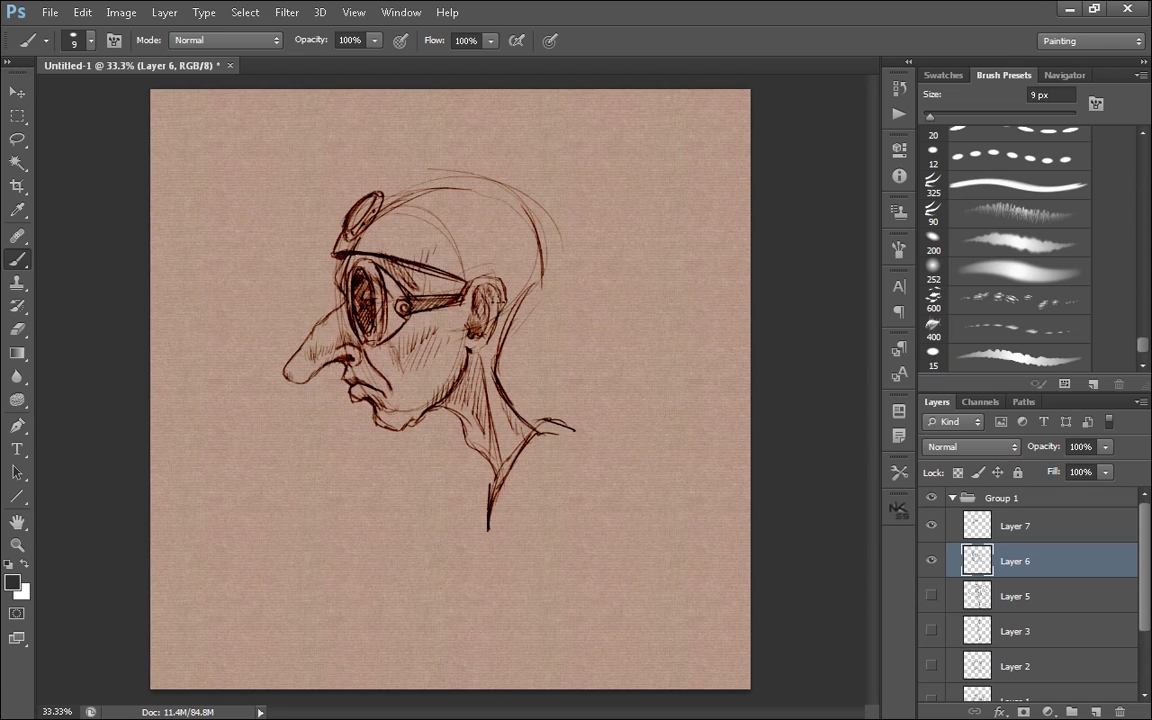
drag(497, 299, 518, 318)
drag(564, 226, 545, 306)
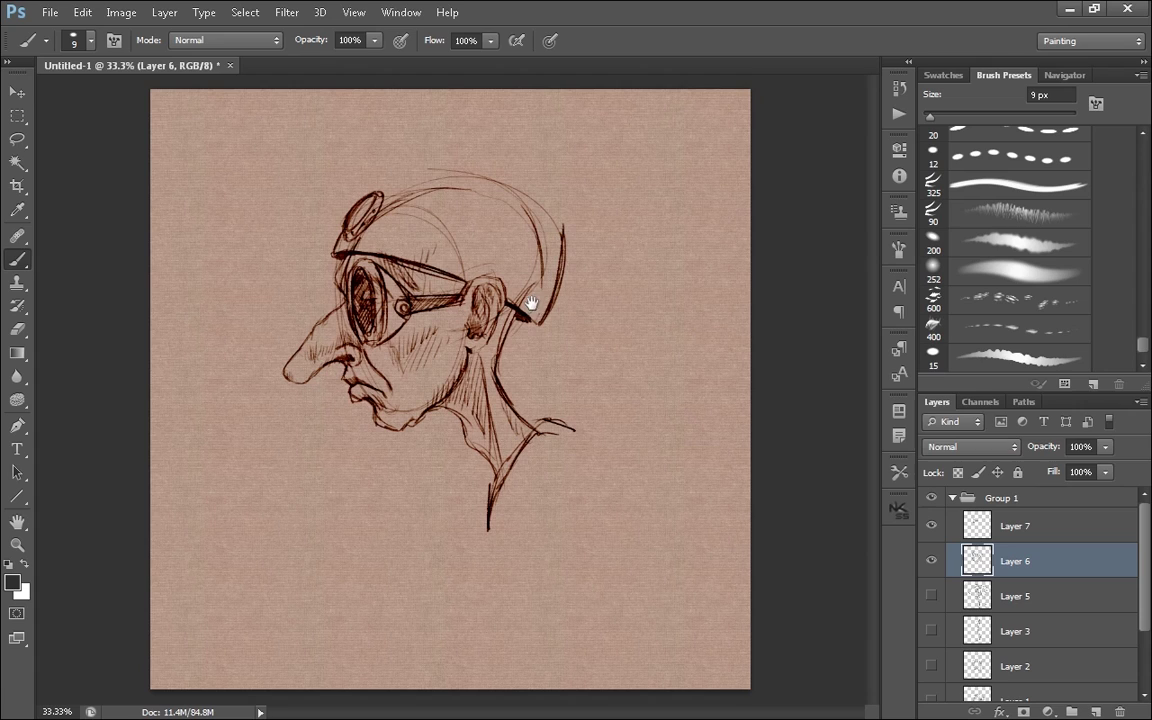
drag(381, 186, 535, 198)
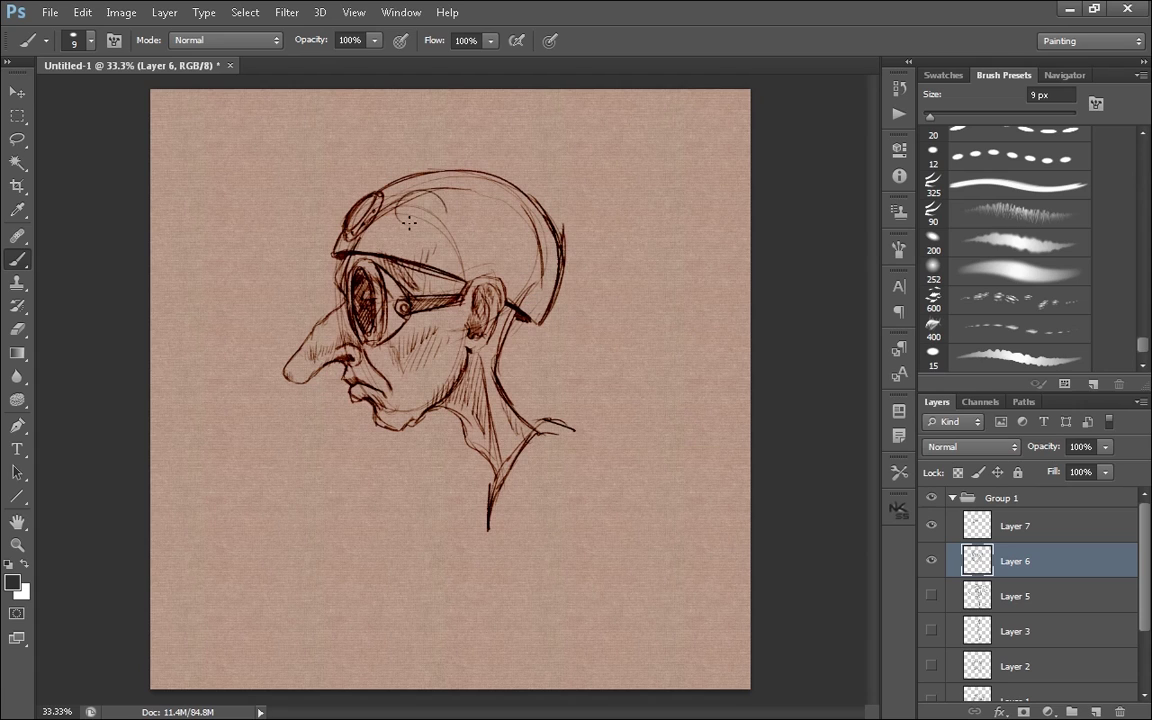
- Add round vents and a riveted centre seam to the helmet, and darken its brim and the shadow behind the ear
drag(408, 224, 410, 210)
drag(496, 222, 506, 233)
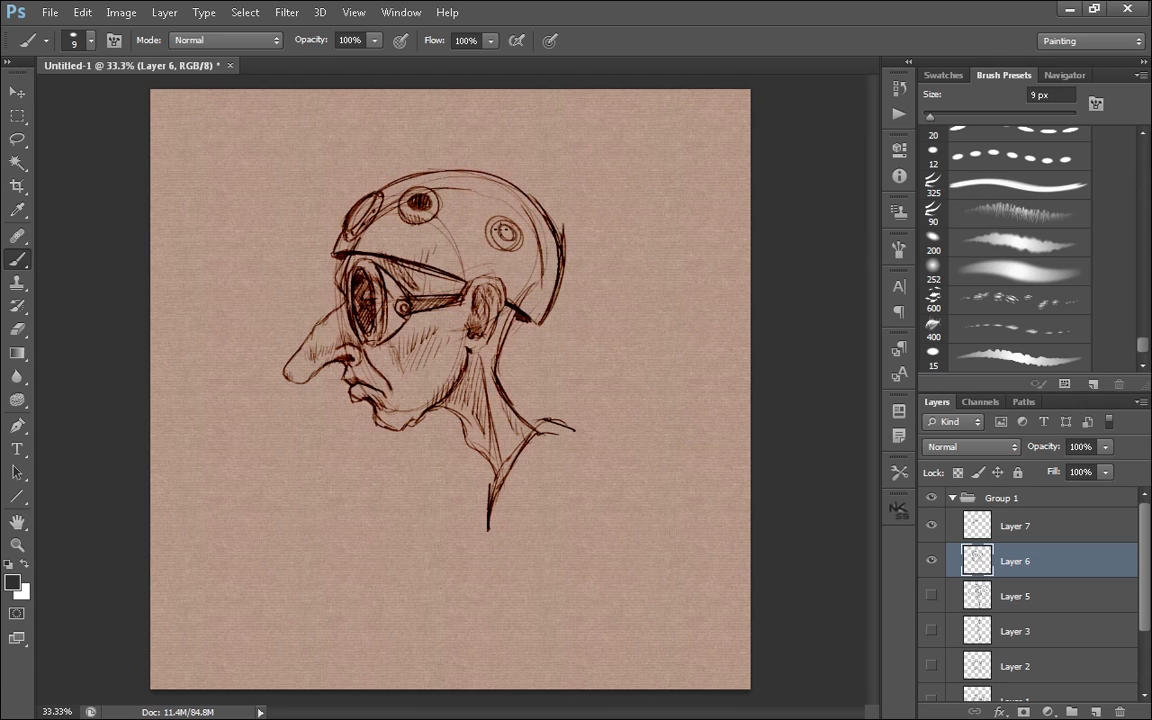
key(ctrl+z)
drag(507, 322, 500, 346)
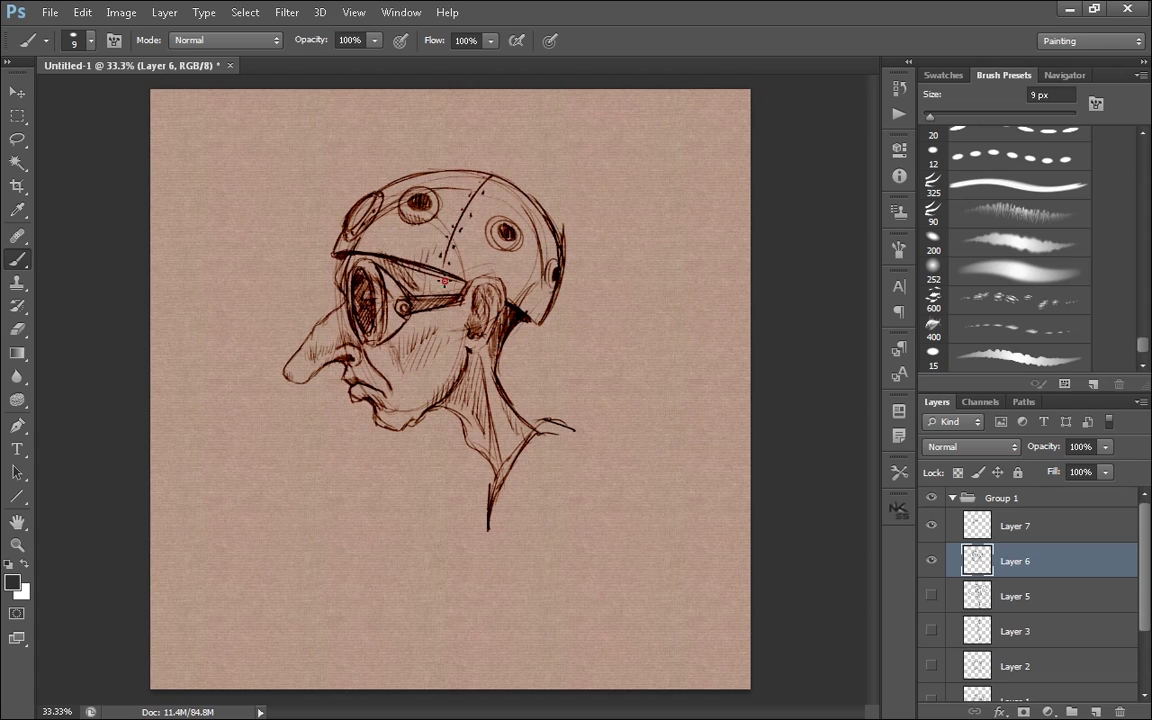
drag(438, 276, 468, 292)
- Draw the collar, shoulder line, vest strap and hatched top section of the back pack
drag(532, 419, 580, 430)
mouse_move(492, 480)
mouse_down()
mouse_move(481, 566)
mouse_move(585, 446)
mouse_up()
mouse_move(560, 450)
mouse_down()
mouse_move(600, 463)
mouse_move(640, 510)
mouse_up()
drag(628, 505, 622, 552)
drag(594, 436, 656, 500)
mouse_move(625, 485)
mouse_down()
mouse_move(649, 465)
mouse_move(661, 513)
mouse_up()
- Shade the pack connector, vest front and torso with a larger brush at reduced opacity
key(])
key(])
key(])
key(])
key(])
key(])
key(])
key(5)
drag(610, 450, 637, 543)
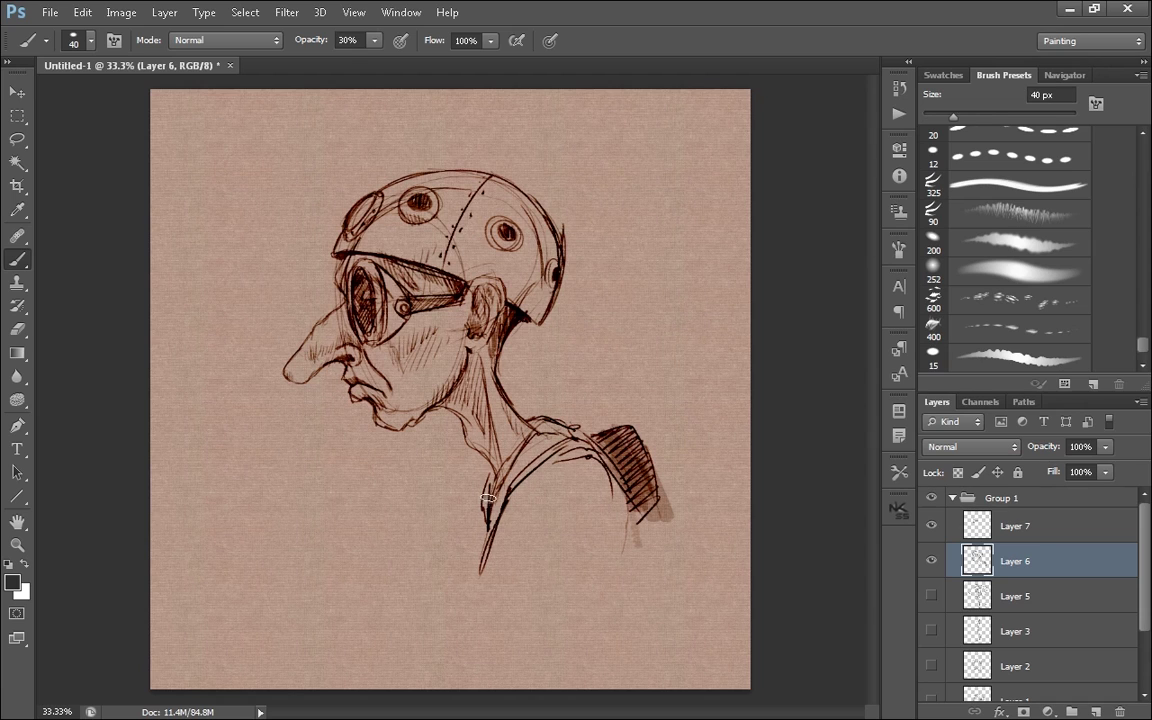
mouse_move(496, 505)
mouse_down()
mouse_move(480, 599)
mouse_move(508, 469)
mouse_move(545, 442)
mouse_move(478, 605)
mouse_up()
key(])
key(])
mouse_move(549, 491)
mouse_down()
mouse_move(601, 480)
mouse_move(475, 594)
mouse_move(602, 551)
mouse_move(608, 590)
mouse_up()
- Block in the body of the back pack behind the shoulder in a translucent tone using a different brush preset
scroll(1030, 215, up, 3)
click(1030, 215)
mouse_move(630, 435)
mouse_down()
mouse_move(643, 545)
mouse_move(640, 440)
mouse_move(692, 347)
mouse_move(689, 586)
mouse_move(624, 402)
mouse_move(684, 398)
mouse_move(699, 414)
mouse_move(690, 430)
mouse_move(672, 338)
mouse_move(749, 450)
mouse_move(725, 615)
mouse_up()
- Draw the pack's oval recess, panel lines and second tank outline with a grey brush at full opacity
click(13, 583)
click(590, 285)
key(Return)
key(0)
click(13, 583)
click(590, 488)
key(Return)
key(bracketleft)
key(bracketleft)
key(bracketleft)
key(bracketleft)
key(bracketleft)
key(bracketleft)
key(bracketleft)
key(bracketleft)
key(bracketleft)
key(bracketleft)
key(bracketleft)
drag(672, 380, 686, 452)
drag(690, 360, 702, 440)
drag(588, 424, 645, 342)
drag(641, 342, 654, 355)
drag(597, 430, 622, 390)
- Draw the front and back contours of the upper arm and the fold lines of the vest
mouse_move(569, 463)
mouse_down()
mouse_move(537, 519)
mouse_move(545, 660)
mouse_up()
mouse_move(590, 462)
mouse_down()
mouse_move(622, 560)
mouse_move(626, 622)
mouse_up()
drag(522, 550, 538, 634)
key(ctrl+z)
drag(520, 520, 541, 631)
drag(553, 568, 548, 654)
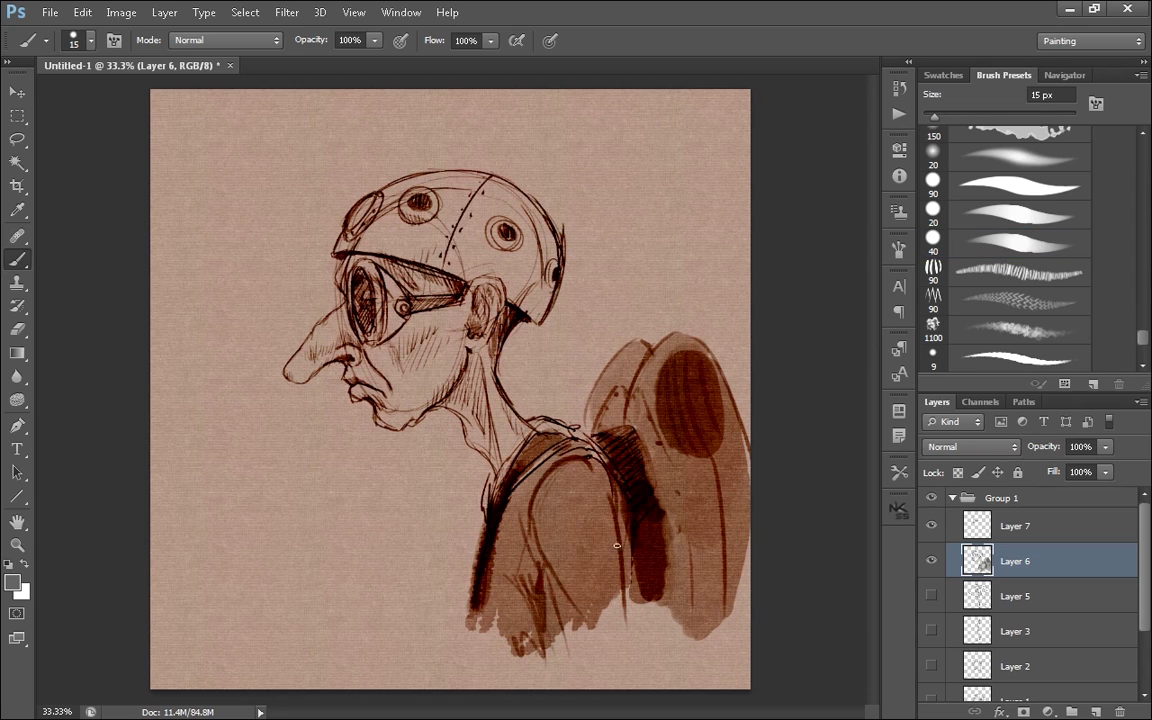
- Paint the upper arm clear of tone in white and lighten the vest strap with a 45 px brush, setting opacity to 40%
key(x)
mouse_move(592, 462)
mouse_down()
mouse_move(618, 655)
mouse_move(584, 571)
mouse_move(600, 625)
mouse_up()
key(bracketright)
key(bracketright)
key(bracketright)
key(bracketright)
key(bracketright)
key(bracketright)
mouse_move(520, 450)
mouse_down()
mouse_move(490, 550)
mouse_move(499, 553)
mouse_up()
key(4)
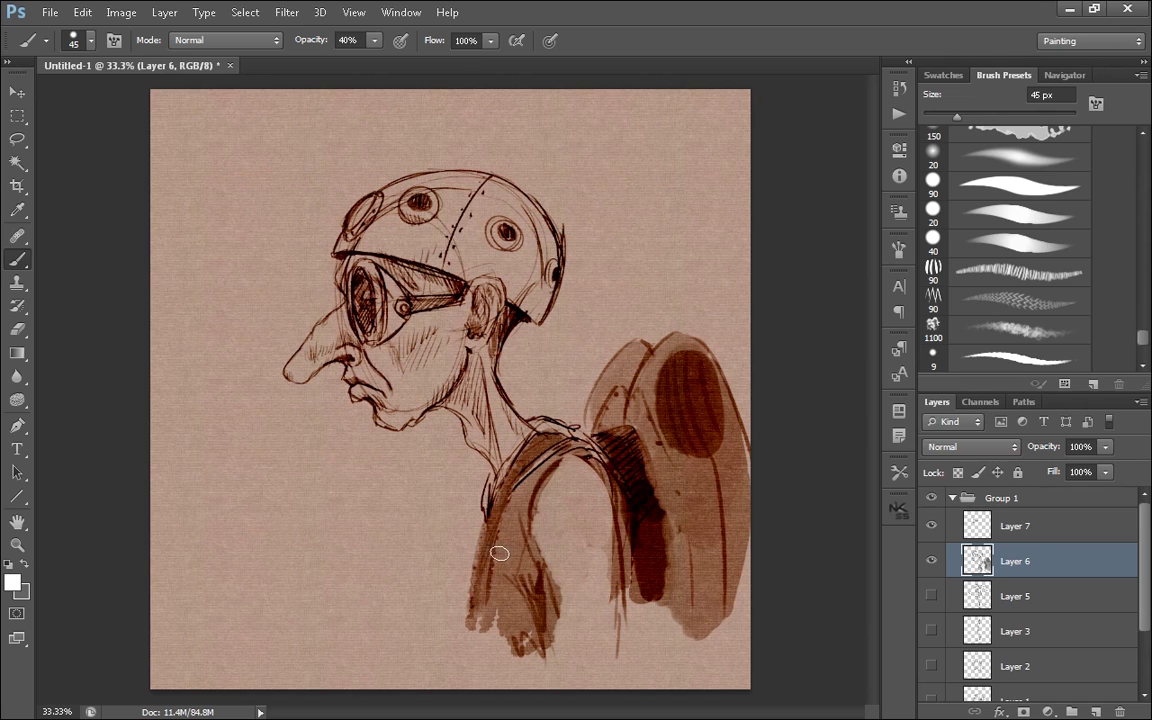
- Redraw the vest's front strap in a dark colour with a 9 px brush at 100% opacity
key(x)
key(0)
key(bracketleft)
key(bracketleft)
key(bracketleft)
key(bracketleft)
key(bracketleft)
key(bracketleft)
key(bracketleft)
key(bracketleft)
click(12, 582)
click(1010, 372)
drag(522, 445, 476, 571)
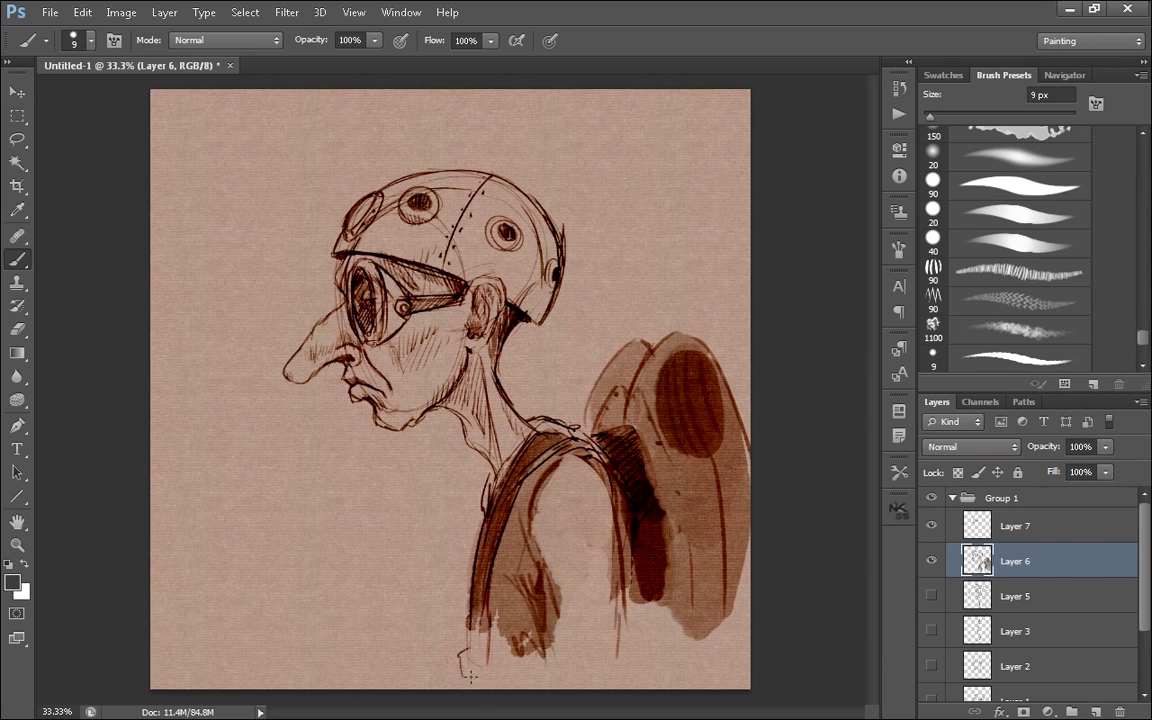
- Add a layer below Layer 6 and shade the ear, goggle area and strap with a 40 px brush at 50% opacity
key(5)
ctrl+click(1096, 711)
click(1005, 243)
mouse_move(483, 298)
mouse_down()
mouse_move(475, 338)
mouse_move(494, 355)
mouse_up()
drag(456, 284, 367, 264)
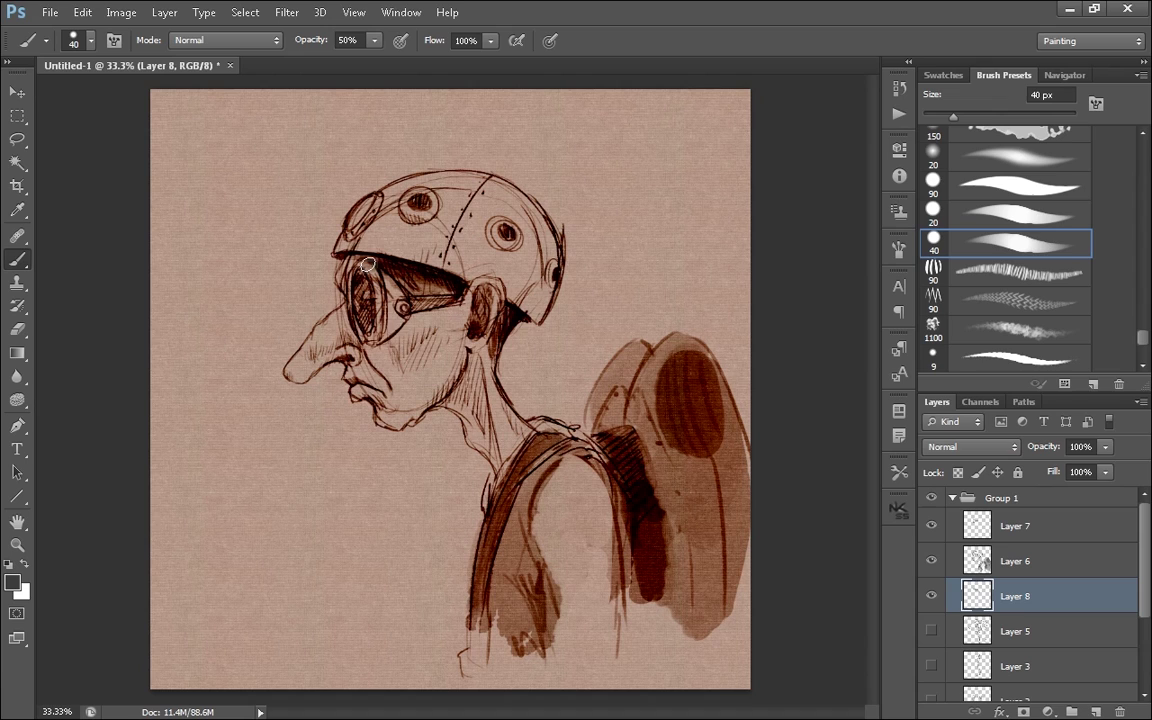
drag(372, 310, 394, 351)
drag(398, 330, 462, 305)
- Shade the jaw, neck and nose more lightly at 30% brush opacity
key(3)
mouse_move(398, 355)
mouse_down()
mouse_move(450, 395)
mouse_move(465, 440)
mouse_up()
drag(330, 360, 358, 268)
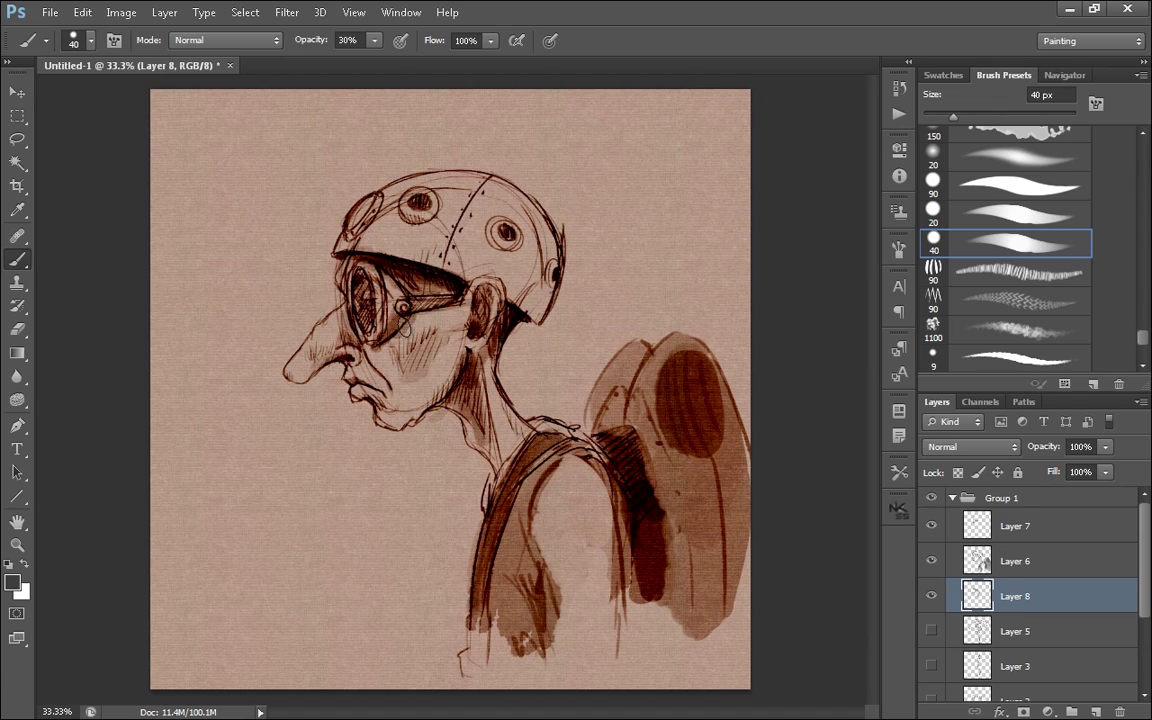
- Shade the mouth area, cheek, jaw and helmet surface on Layer 6
click(940, 563)
drag(345, 382, 395, 370)
drag(415, 305, 470, 410)
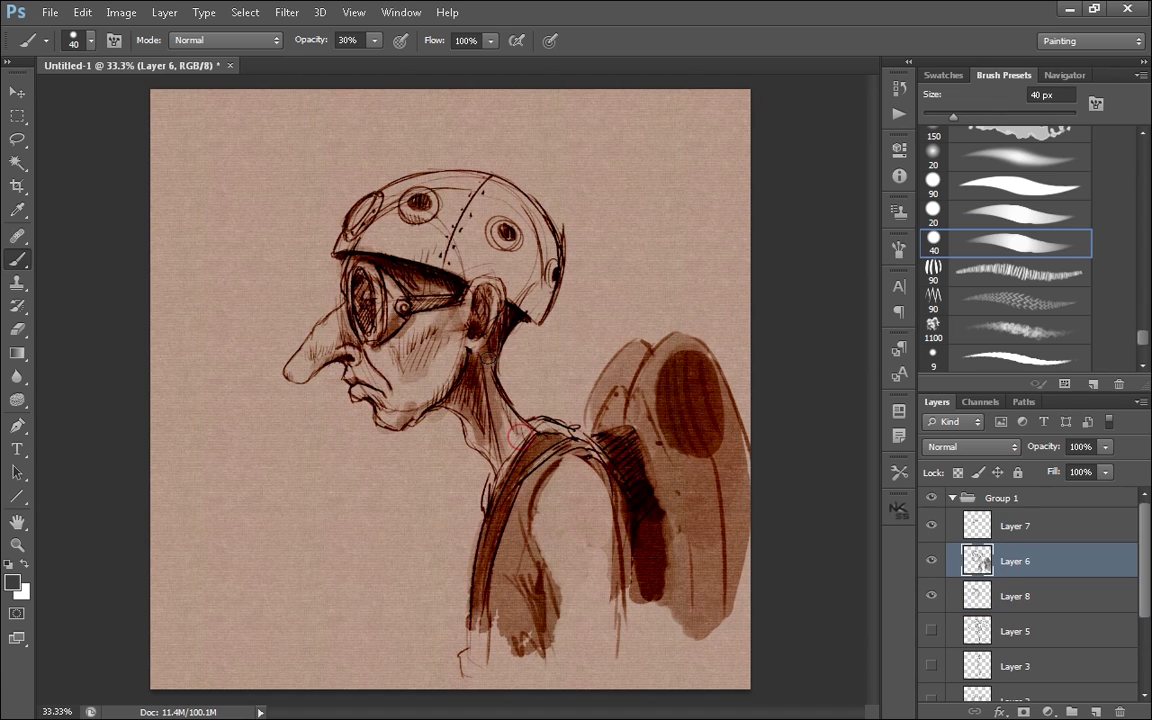
drag(380, 240, 470, 265)
drag(465, 210, 375, 235)
- Extend the lower pack and deepen the cheek shading with a 70 px brush at 30% opacity, undoing unwanted strokes
key(0)
key(bracketright)
key(bracketright)
key(bracketright)
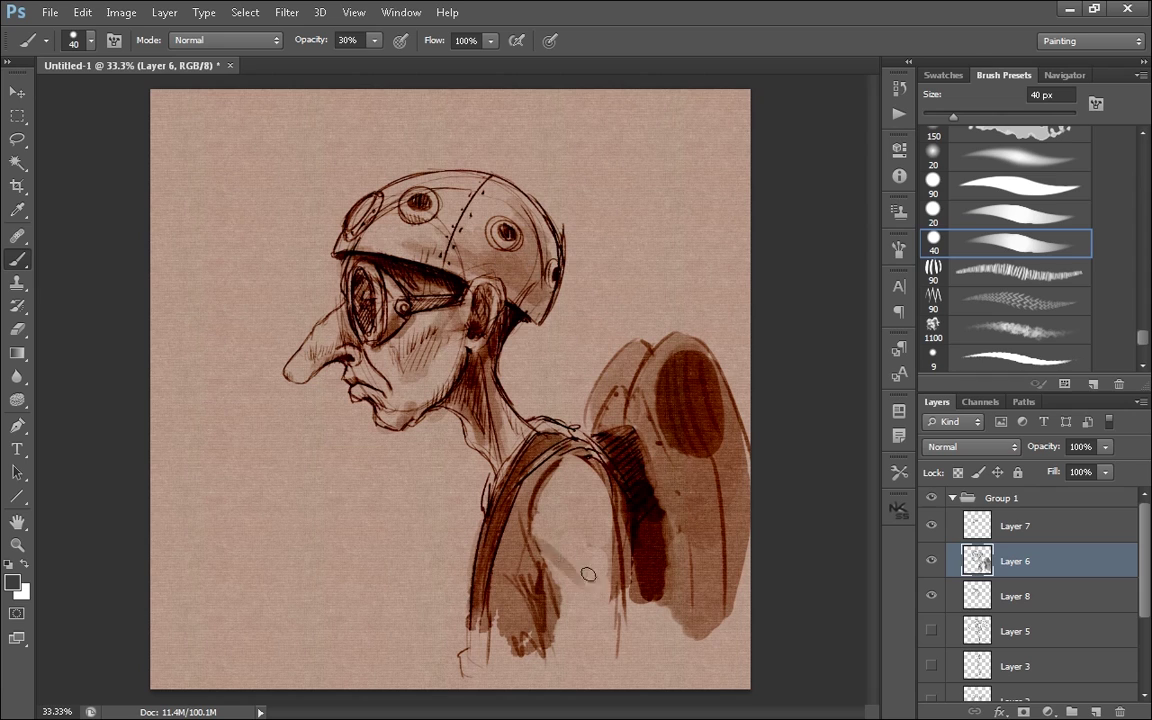
mouse_move(638, 555)
mouse_down()
mouse_move(648, 663)
mouse_move(634, 590)
mouse_move(661, 679)
mouse_up()
key(ctrl+z)
alt+click(634, 662)
key(ctrl+z)
key(3)
drag(731, 642, 731, 588)
mouse_move(425, 322)
mouse_down()
mouse_move(380, 365)
mouse_move(443, 398)
mouse_up()
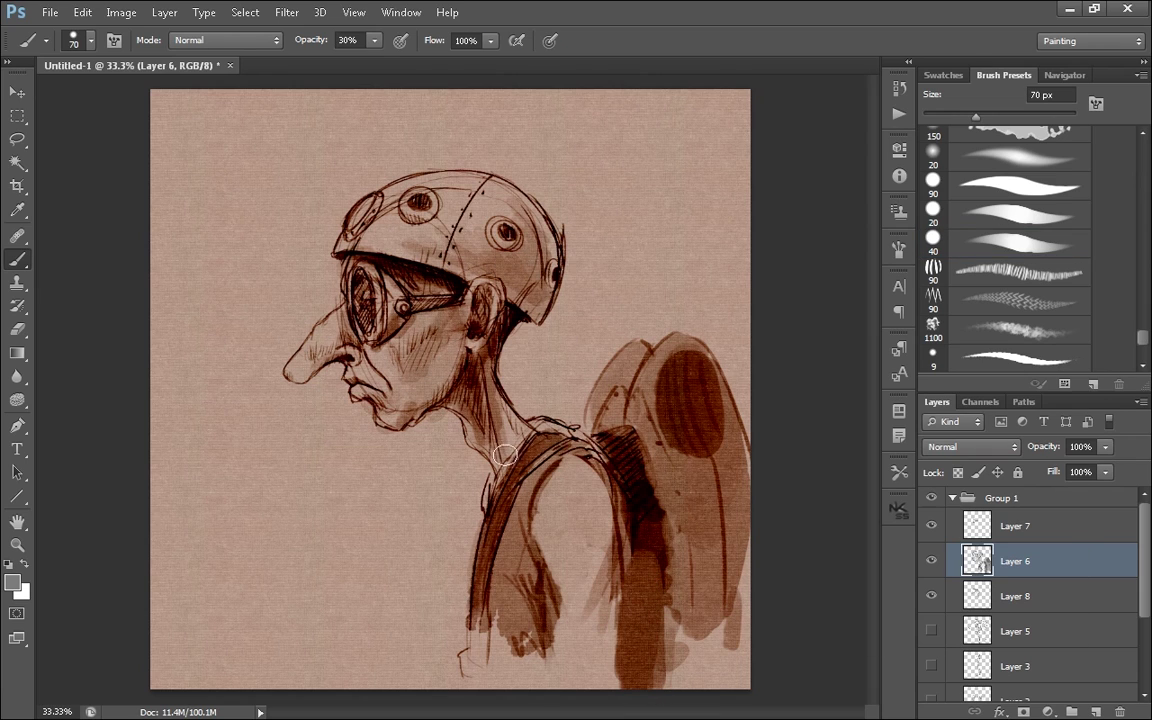
- Reinforce the pack's tank outlines, recess and lower edge in a dark colour with a 9 px brush at 100% opacity
key(bracketleft)
key(bracketleft)
key(bracketleft)
key(bracketleft)
key(bracketleft)
key(5)
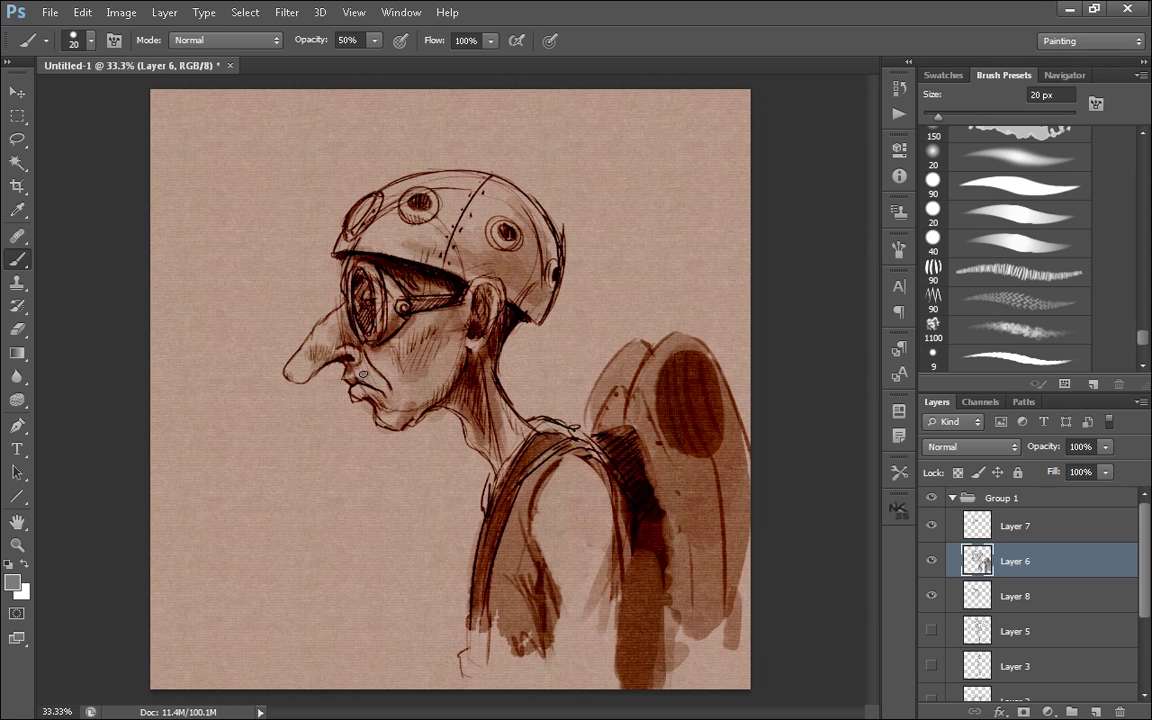
key(bracketleft)
key(bracketleft)
key(0)
click(12, 582)
click(588, 578)
key(Return)
drag(662, 346, 628, 428)
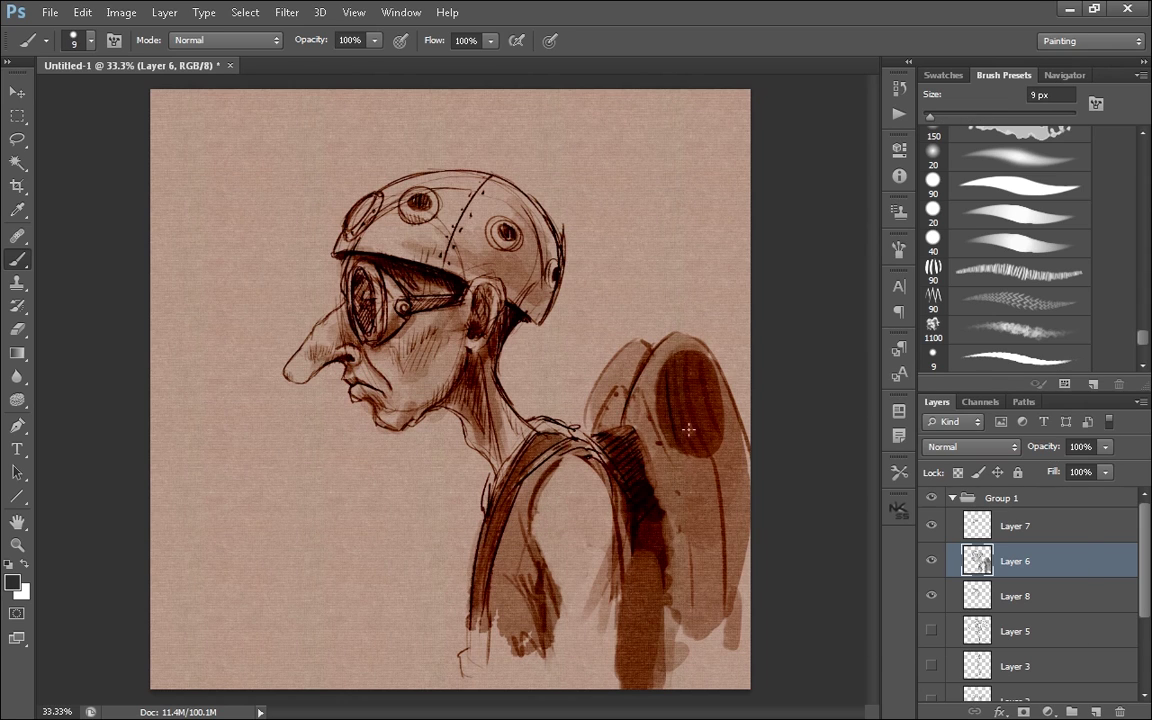
drag(722, 368, 748, 436)
drag(671, 575, 671, 675)
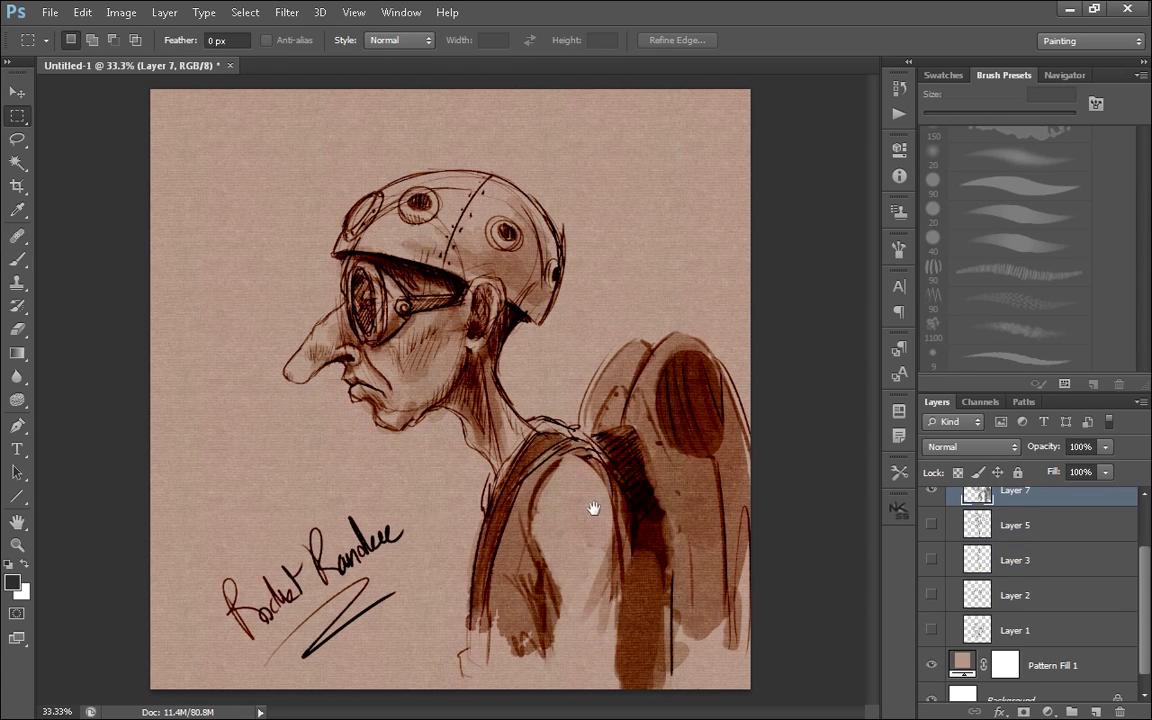
click(287, 12)
click(298, 124)
key(b)
key(w)
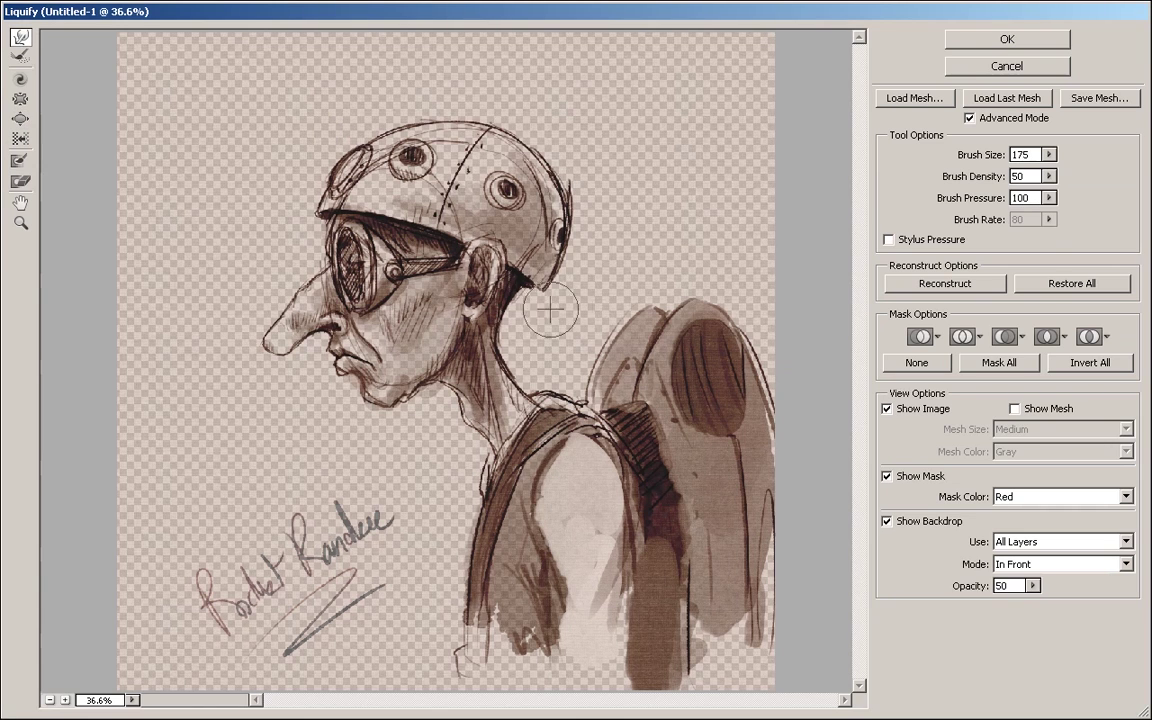
key(bracketright)
key(bracketright)
key(bracketright)
key(bracketright)
key(bracketright)
key(bracketright)
key(bracketright)
drag(561, 241, 548, 300)
key(Return)
key(ctrl+z)
key(ctrl+z)
key(ctrl+z)
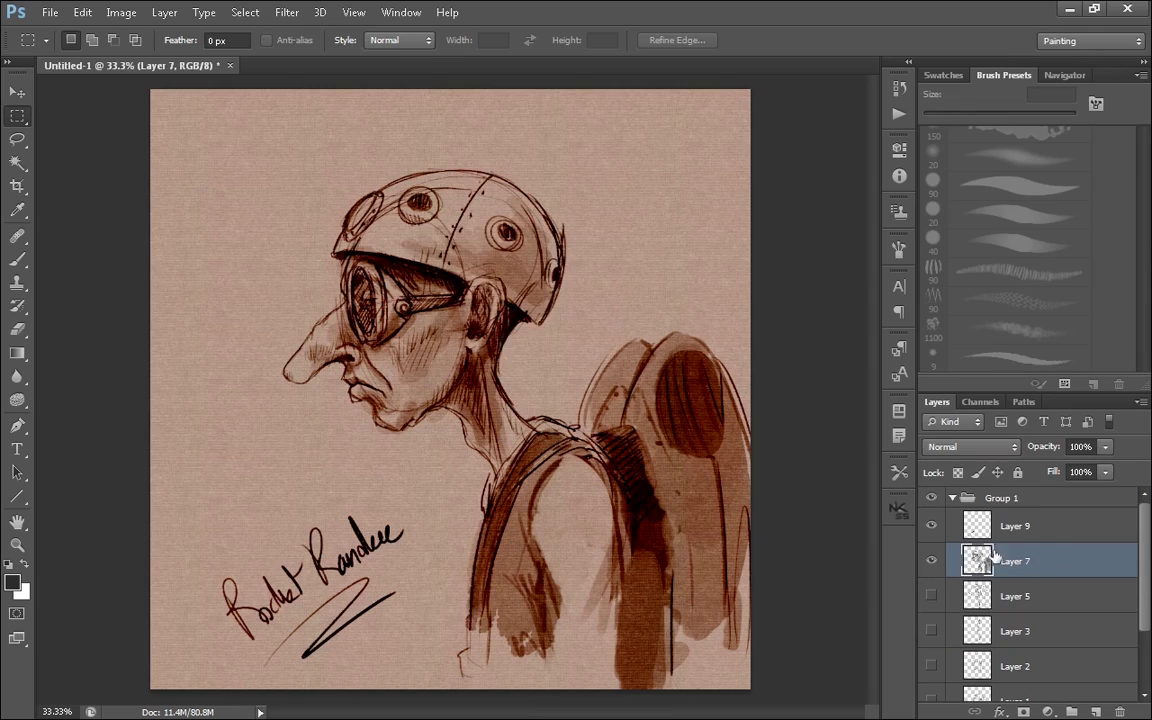
- Use Liquify on Layer 7 to reshape the lower back of the helmet, apply it and return to the Brush tool
click(287, 12)
click(300, 124)
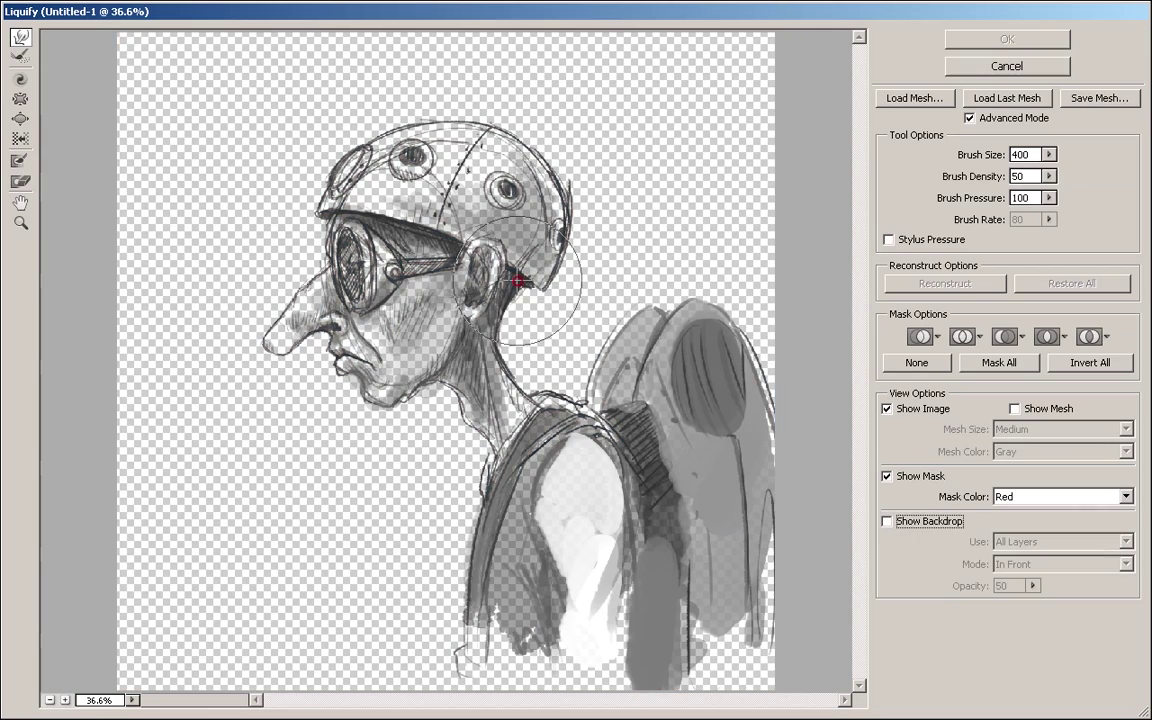
drag(600, 250, 620, 265)
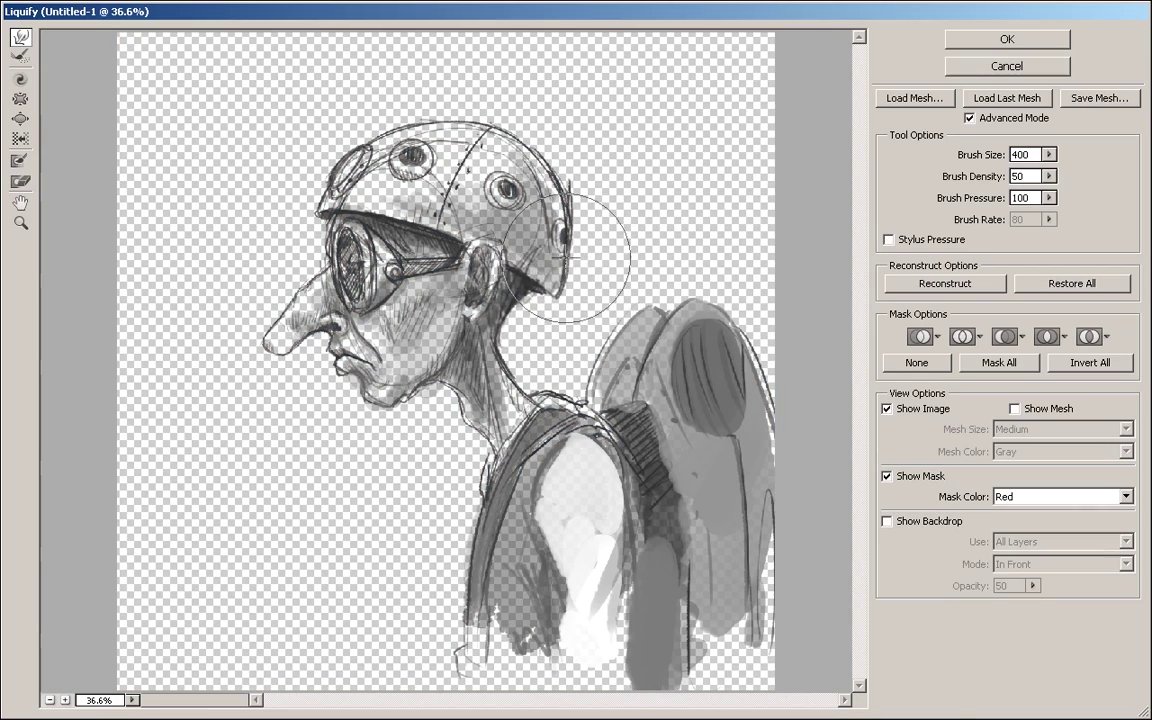
click(1007, 38)
key(b)
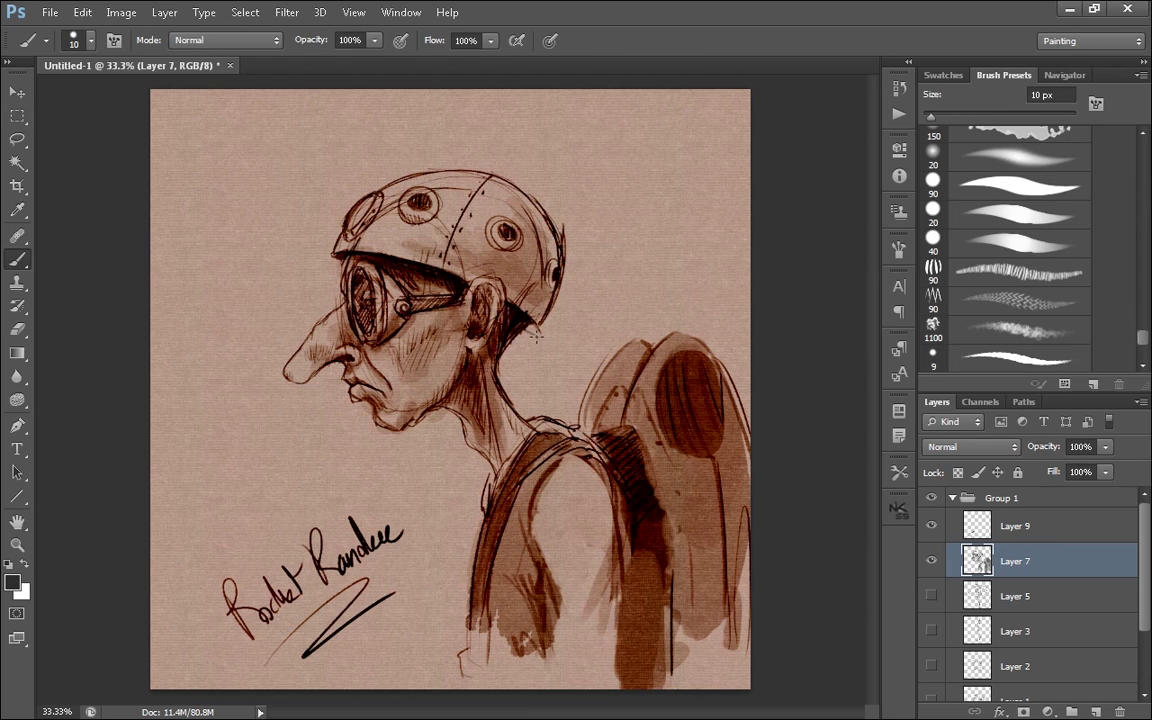
- Draw the helmet's lower back edge and the nape behind the ear on Layer 7 with a 9 px brush
key(bracketright)
key(bracketright)
key(bracketright)
key(bracketleft)
key(bracketleft)
key(bracketleft)
key(bracketleft)
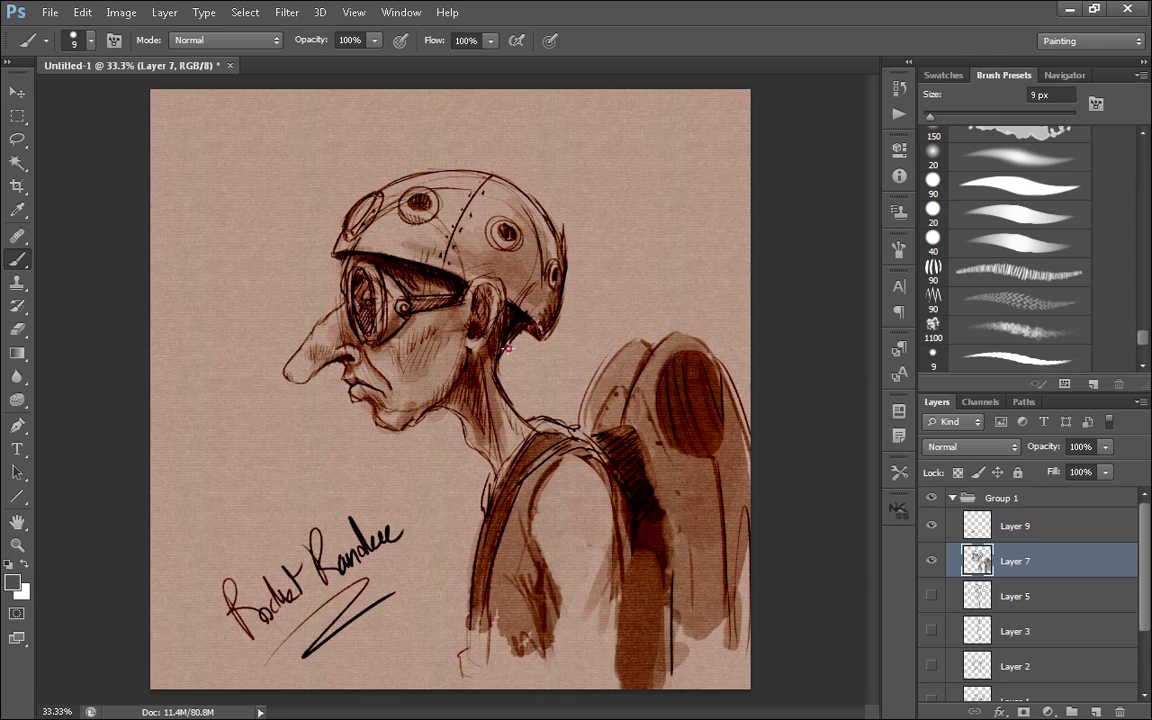
- Save the document as RR_Concept.psd and add a new layer above Layer 7, keeping its blend mode Normal
key(ctrl+s)
click(1096, 504)
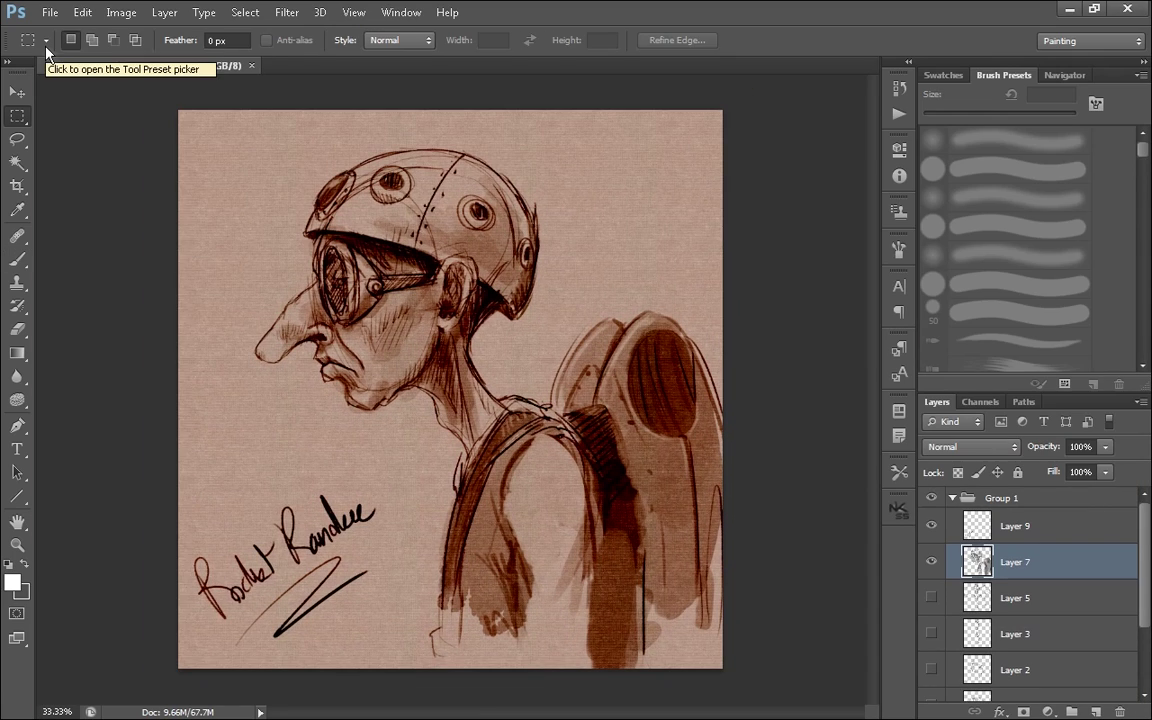
key(ctrl+shift+alt+n)
click(972, 446)
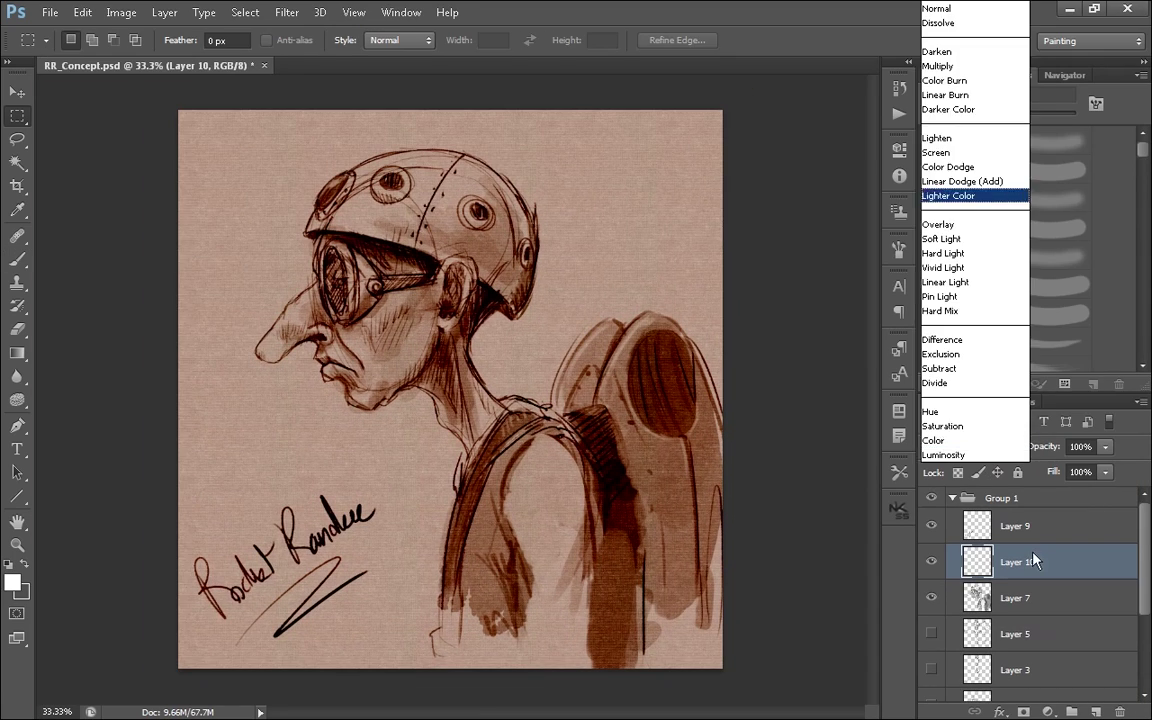
click(1035, 562)
- Shade the dark oval recess and upper part of the rocket pack on Layer 10 with 35 px and 25 px brush strokes
key(b)
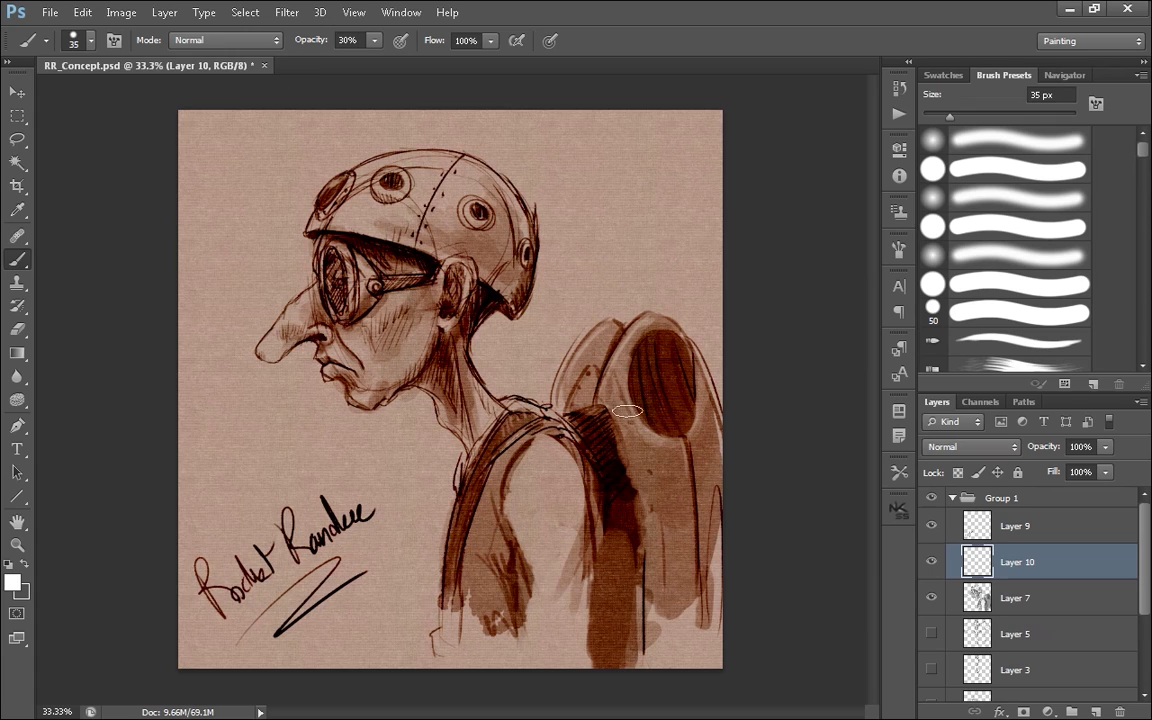
key(x)
key(5)
key(6)
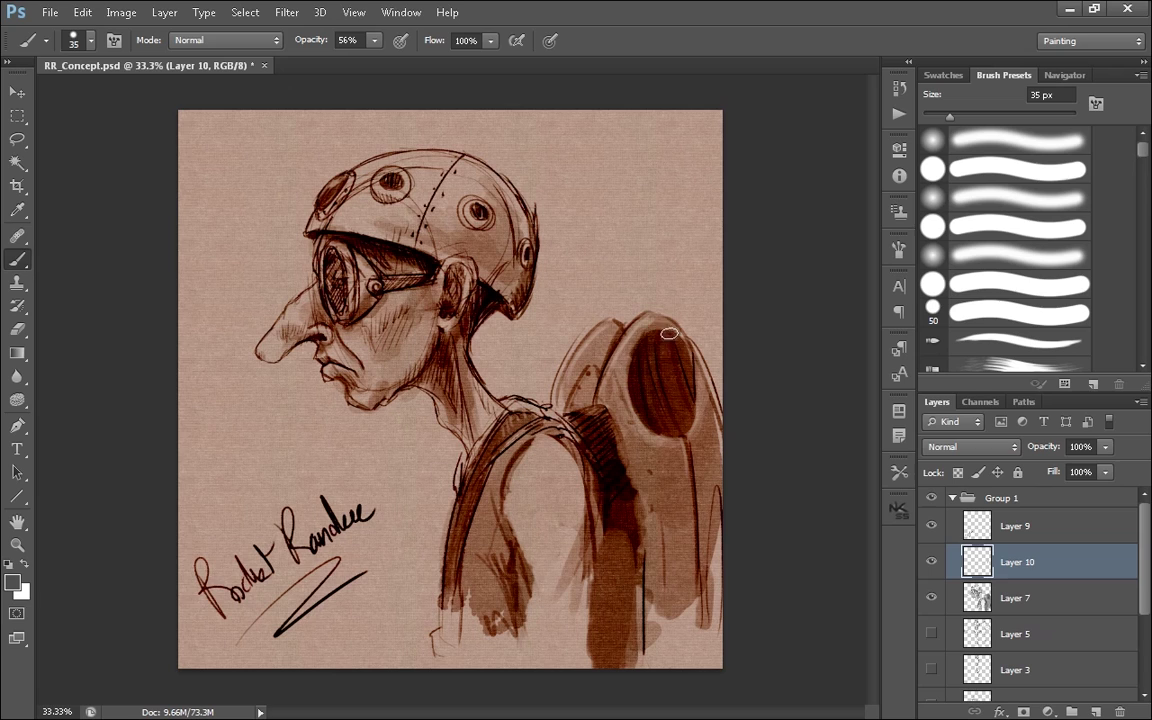
key(bracketleft)
key(x)
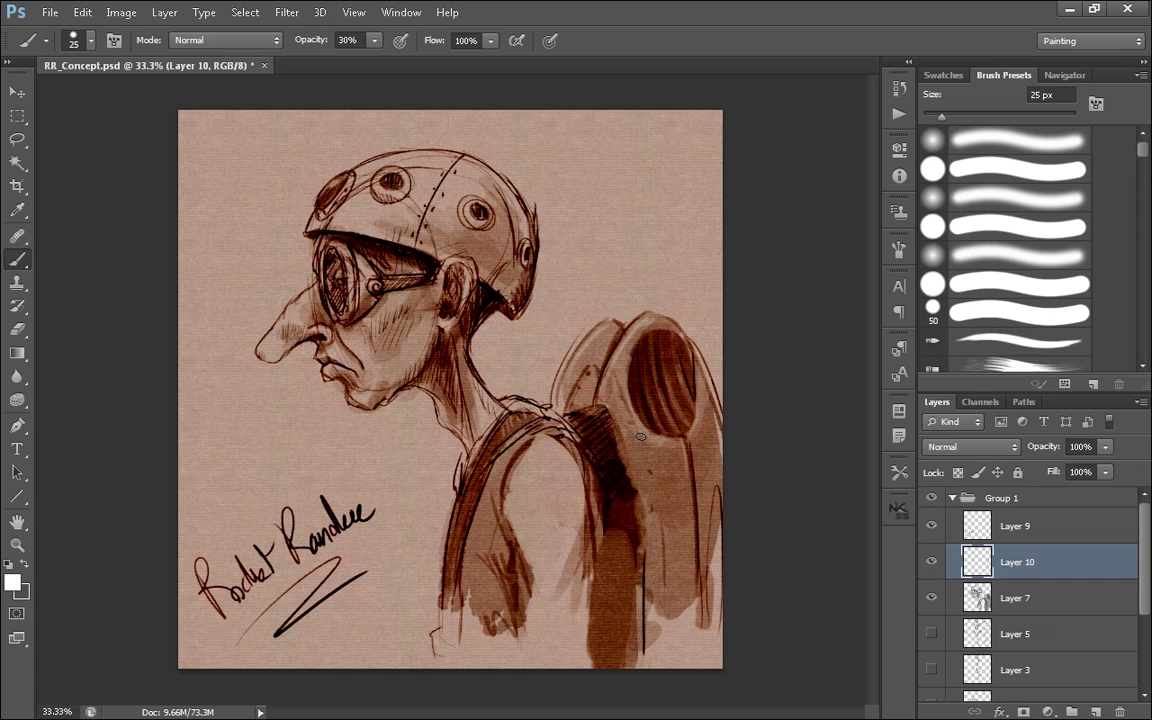
- Shade the lower edge of the pack and the arm and vest area with a dark 30 px brush at 30% opacity
key(x)
key(bracketright)
key(bracketright)
key(bracketright)
key(bracketright)
key(bracketright)
key(bracketright)
mouse_move(643, 627)
mouse_down()
mouse_move(643, 607)
mouse_move(668, 652)
mouse_up()
key(space)
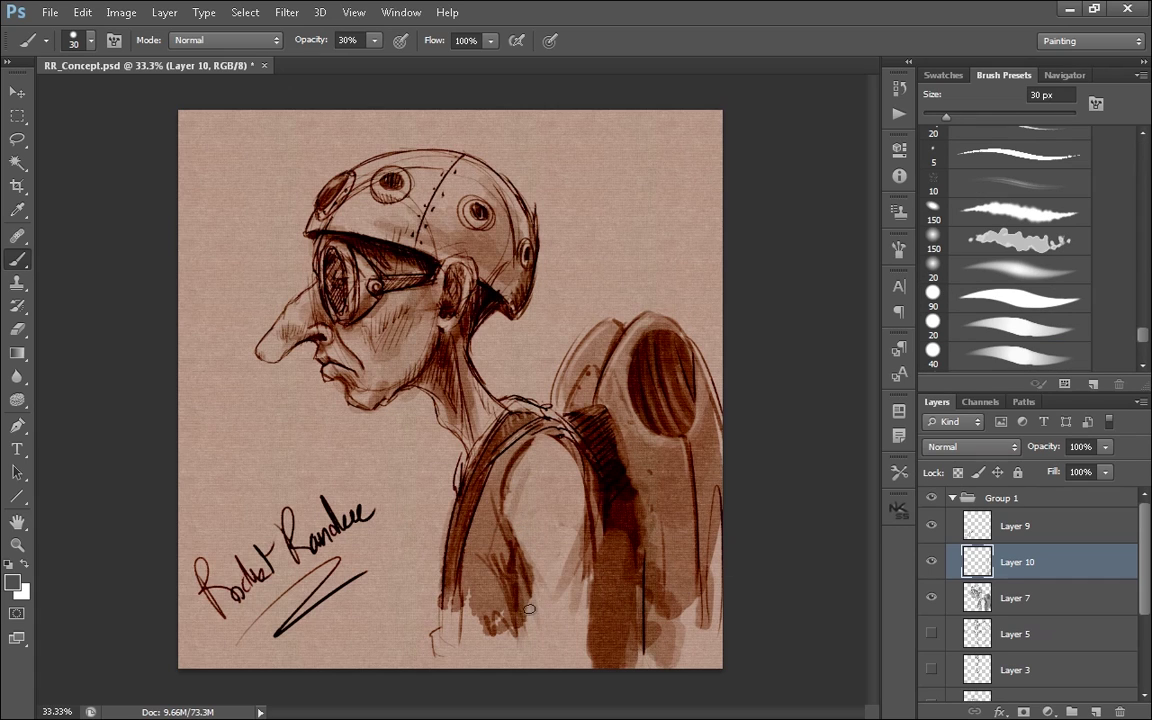
mouse_move(563, 443)
mouse_down()
mouse_move(557, 543)
mouse_move(591, 640)
mouse_up()
- Add rivets, seams and arm crease lines to the pack and vest with a dark 9 px brush at 100% opacity
key(0)
key(bracketleft)
key(bracketleft)
key(bracketleft)
key(bracketleft)
key(bracketleft)
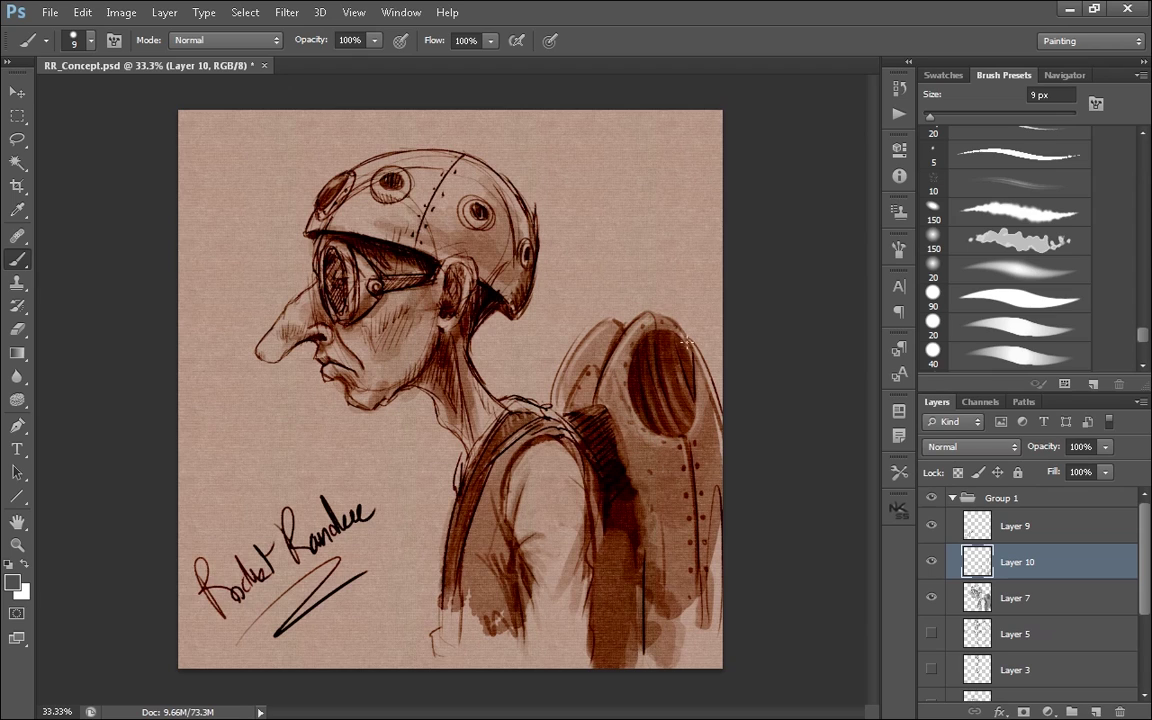
- Switch the brush to white at 30% opacity and enlarge its tip
key(x)
key(3)
key(bracketright)
key(bracketright)
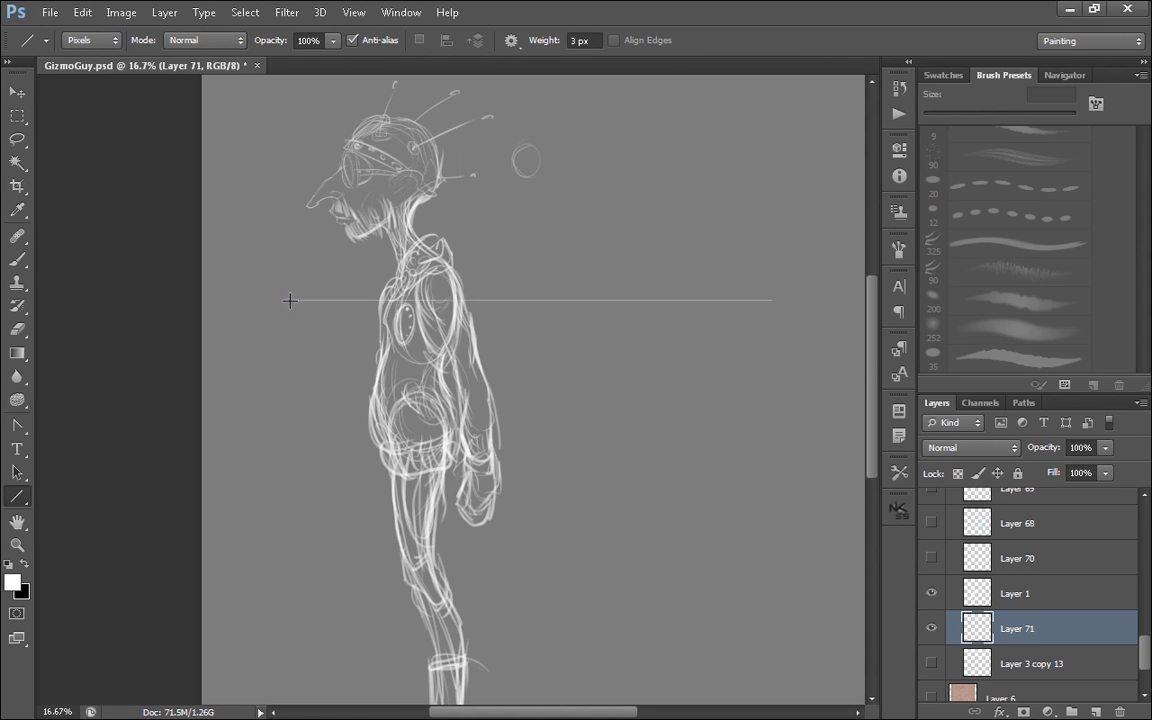
- Draw a horizontal 3 px guide line at the profile figure's chin on Layer 71 in GizmoGuy.psd, undoing the extra lines
key(ctrl+z)
drag(538, 328, 598, 468)
drag(348, 382, 743, 382)
drag(346, 348, 798, 348)
drag(349, 334, 808, 334)
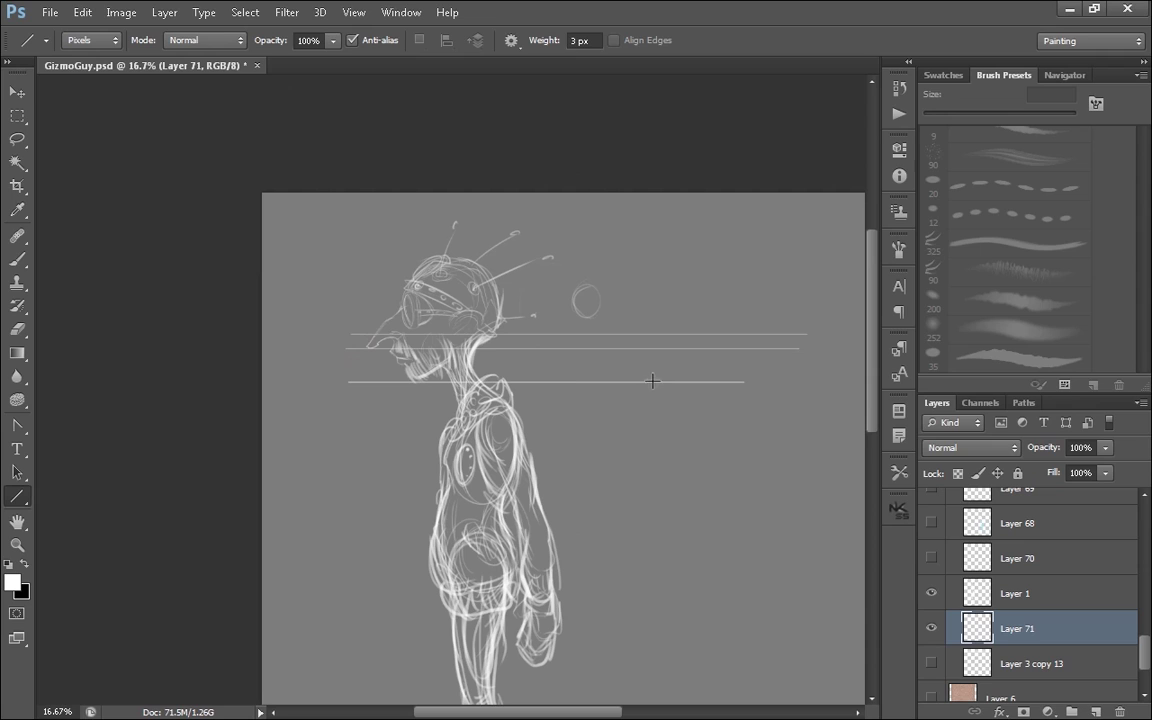
key(ctrl+z)
key(v)
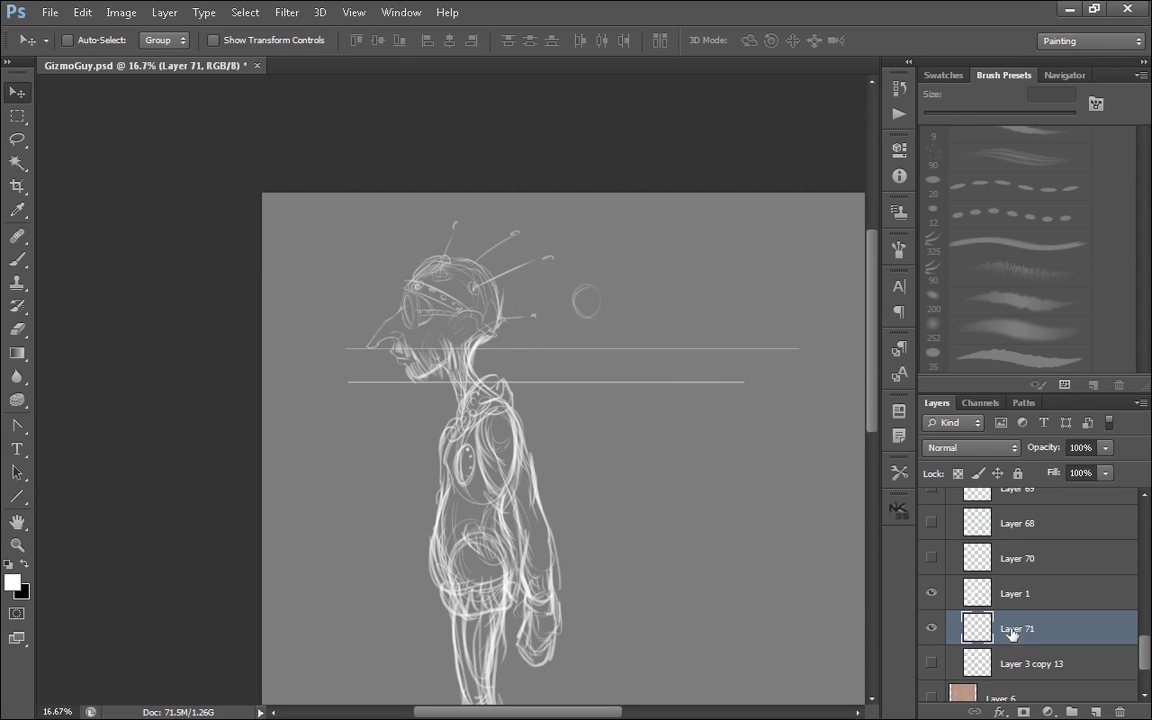
click(932, 630)
key(ctrl+alt+z)
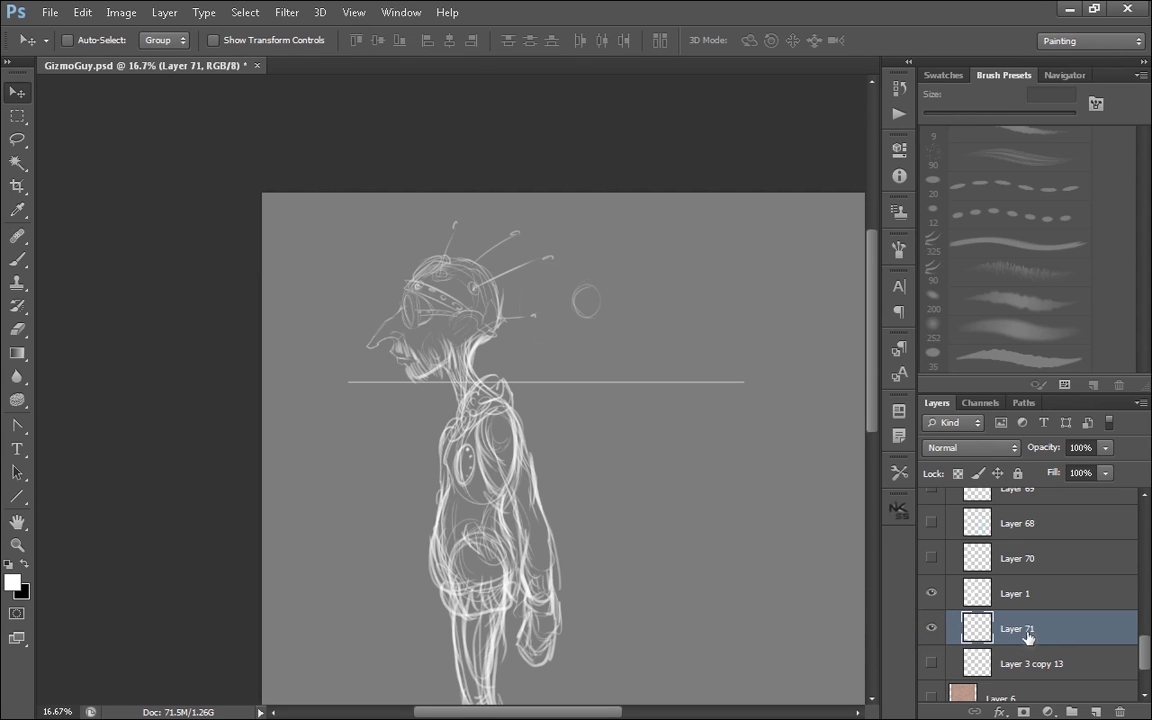
- Rename Layer 71 as line
double_click(1014, 630)
text(lin)
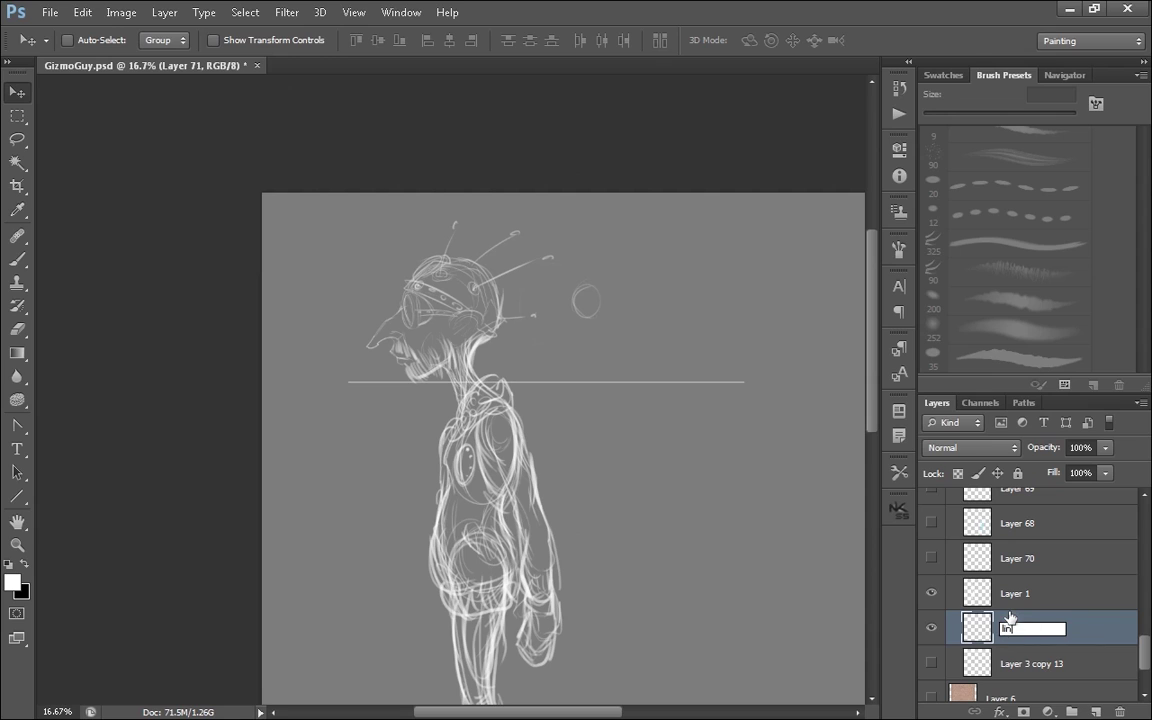
text(e)
key(Return)
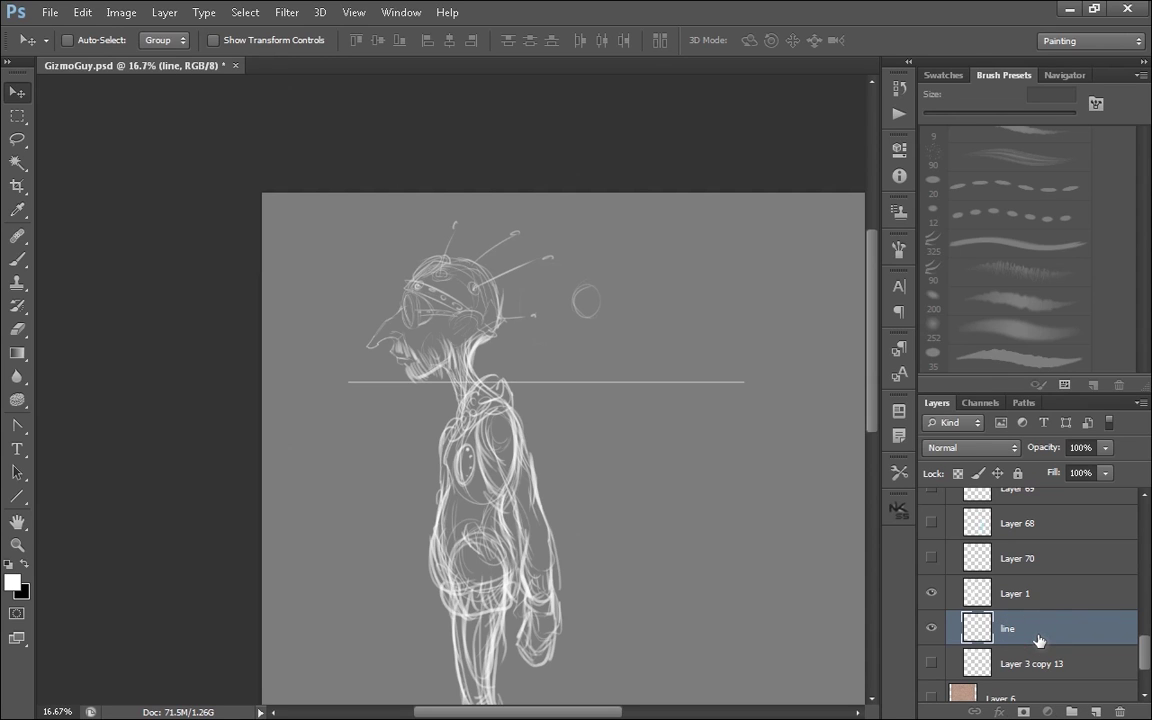
- Duplicate the guide line and place copies at the head top, goggles, nose, mouth, shoulder and waist levels
key(alt)
drag(630, 392, 624, 512)
key(ctrl+j)
drag(665, 578, 661, 445)
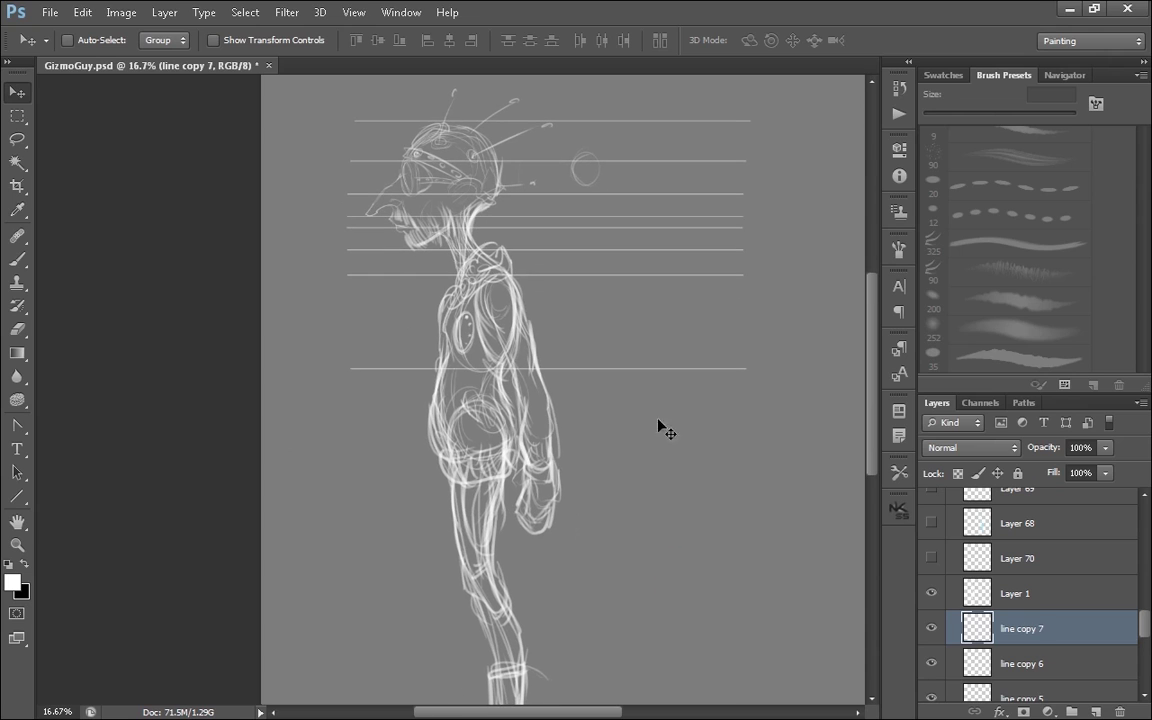
- Adjust the waist guide line and place further copies at the hips, fingertips, knees and soles of the profile figure
key(ctrl+z)
drag(647, 293, 620, 661)
key(ctrl+j)
key(ctrl+j)
key(ctrl+j)
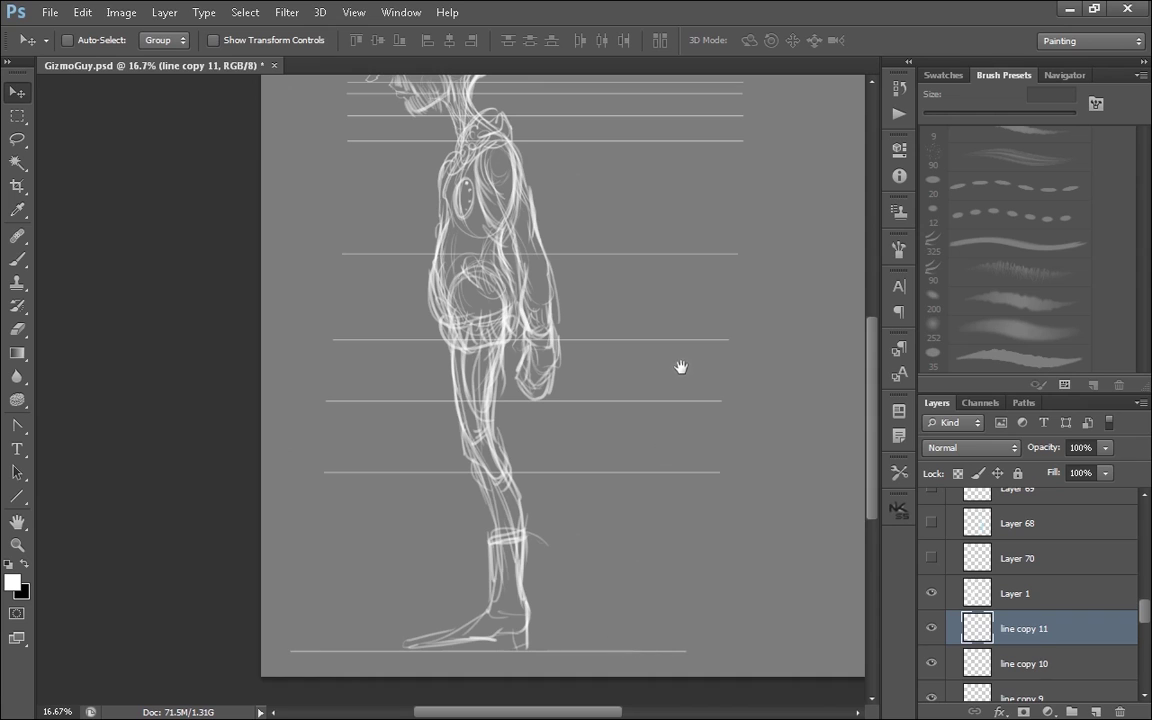
- Merge the guide line copies into one layer and stretch it to 175.41% width so the lines span the canvas
scroll(679, 366, up, 4)
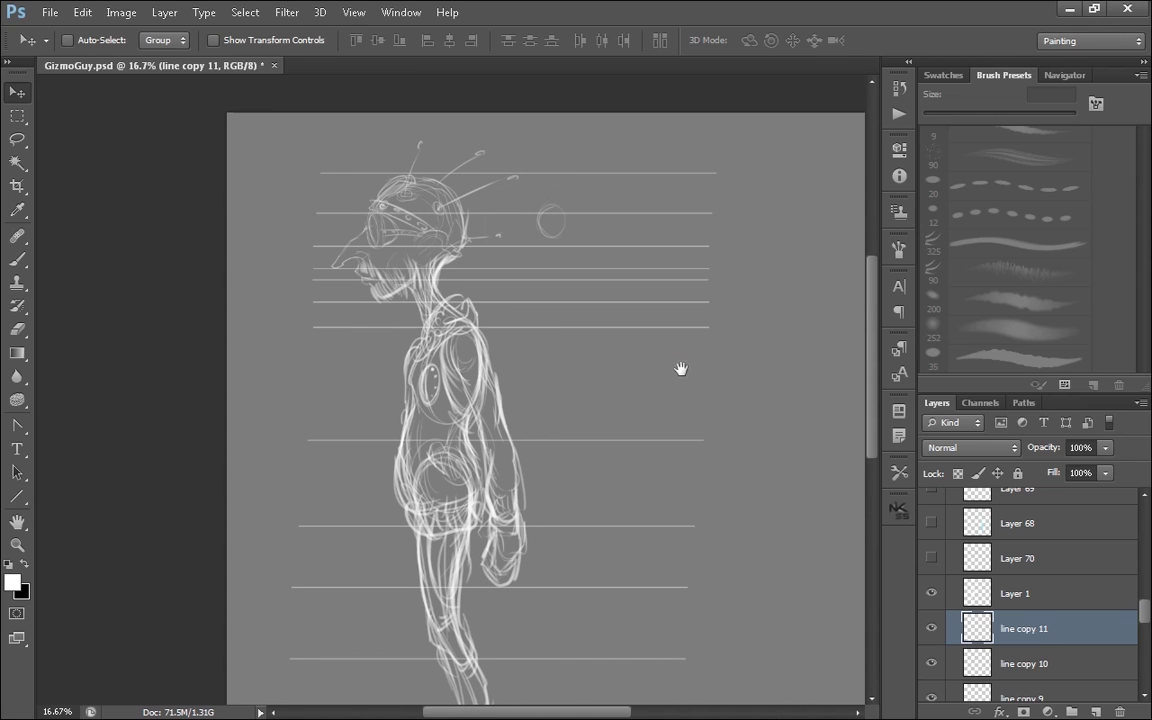
drag(1145, 614, 1144, 668)
key(ctrl+t)
drag(716, 507, 211, 507)
key(Return)
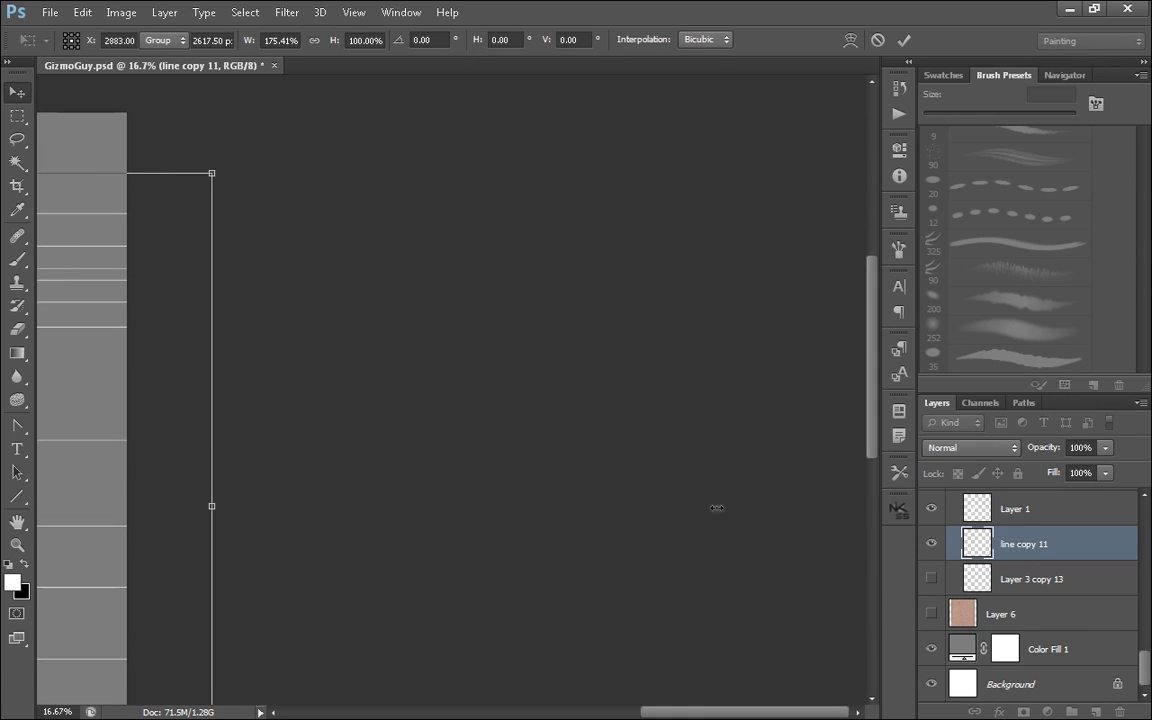
key(ctrl+minus)
drag(581, 438, 516, 437)
key(ctrl+plus)
drag(638, 268, 602, 421)
- Lock the merged guide line layer and add a new layer above Layer 1
key(b)
drag(497, 231, 484, 319)
key(ctrl+z)
click(1017, 473)
click(1009, 517)
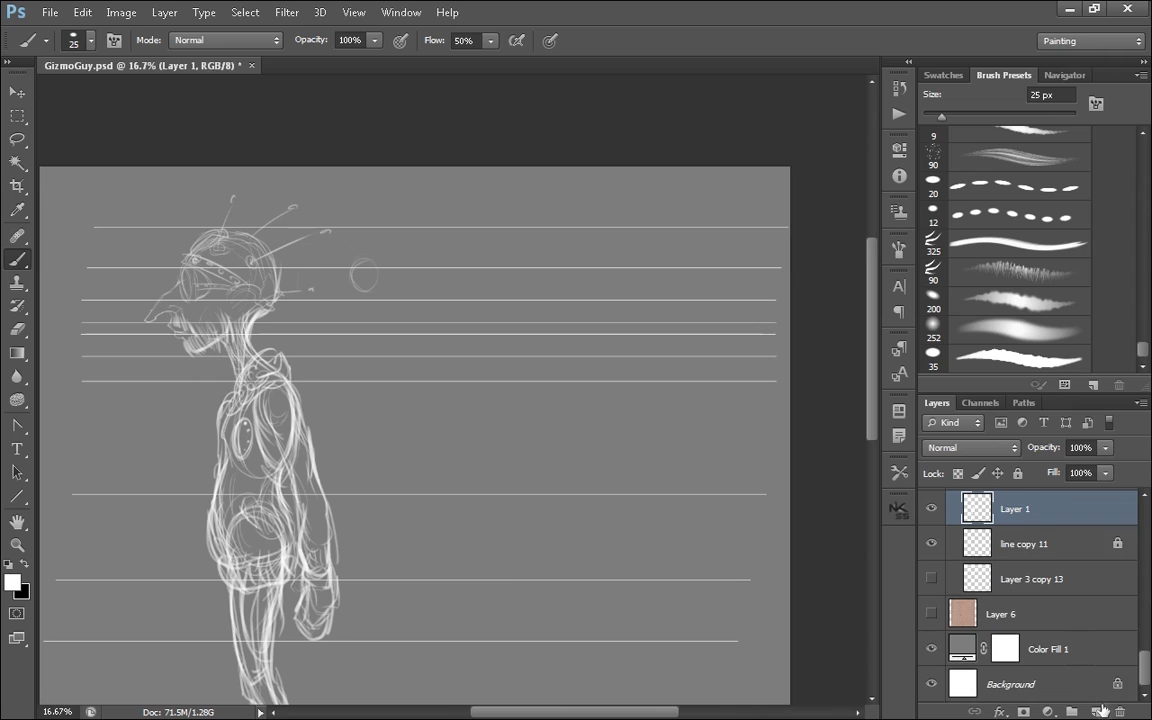
click(1097, 711)
- Sketch the front-view goggles, nose, mouth and cheek lines on Layer 71 along the guide lines, undoing unwanted strokes
mouse_move(460, 296)
mouse_down()
mouse_move(512, 269)
mouse_move(508, 300)
mouse_up()
key(ctrl+z)
drag(484, 270, 480, 330)
mouse_move(488, 314)
mouse_down()
mouse_move(486, 330)
mouse_move(461, 314)
mouse_move(489, 323)
mouse_up()
key(ctrl+z)
key(ctrl+z)
mouse_move(489, 320)
mouse_down()
mouse_move(504, 304)
mouse_move(500, 336)
mouse_up()
drag(434, 302, 464, 340)
mouse_move(443, 305)
mouse_down()
mouse_move(476, 378)
mouse_move(530, 310)
mouse_up()
key(ctrl+alt+z)
key(ctrl+alt+z)
drag(520, 318, 542, 304)
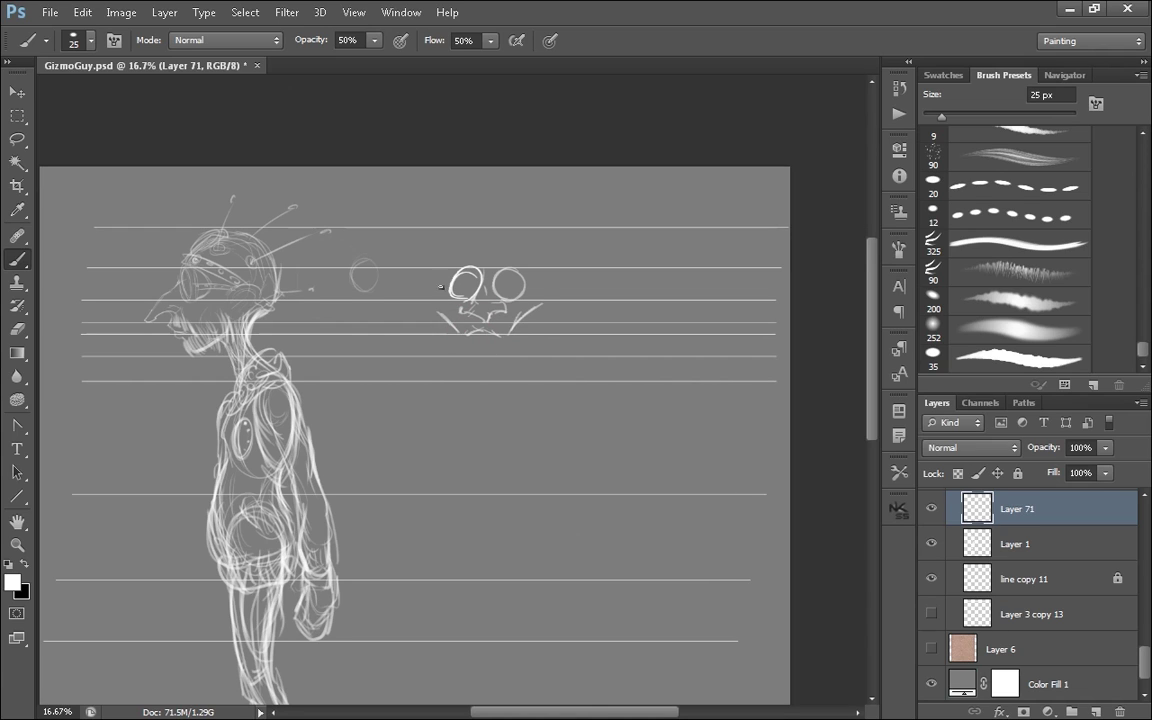
- Outline the front-view head with the brow, cheeks, jaw and one ear
mouse_move(443, 304)
mouse_down()
mouse_move(466, 267)
mouse_move(448, 298)
mouse_up()
mouse_move(510, 269)
mouse_down()
mouse_move(498, 290)
mouse_move(543, 272)
mouse_up()
mouse_move(470, 260)
mouse_down()
mouse_move(437, 321)
mouse_move(452, 340)
mouse_move(479, 361)
mouse_up()
drag(470, 356, 529, 332)
mouse_move(525, 332)
mouse_down()
mouse_move(538, 291)
mouse_move(553, 314)
mouse_up()
- Unlock the line copy 11 layer and duplicate its nose-level line twice, placing the copies just above and below it
click(1030, 544)
click(1020, 579)
click(931, 578)
click(931, 578)
key(m)
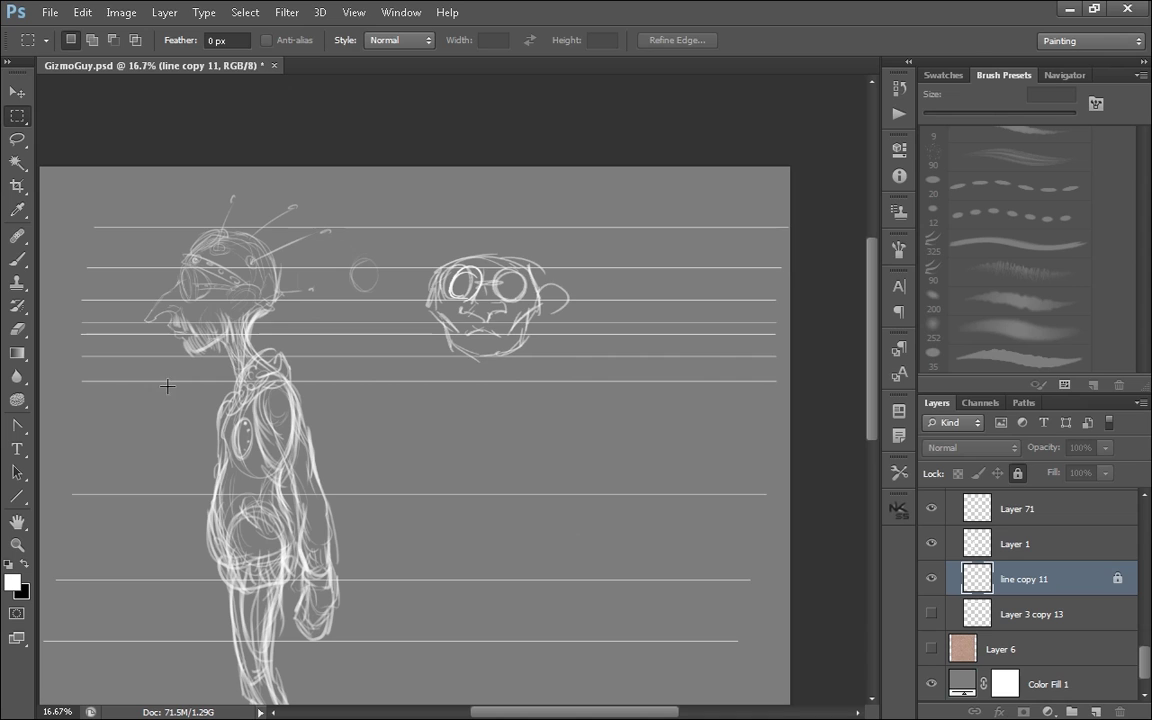
drag(795, 308, 58, 288)
click(1018, 473)
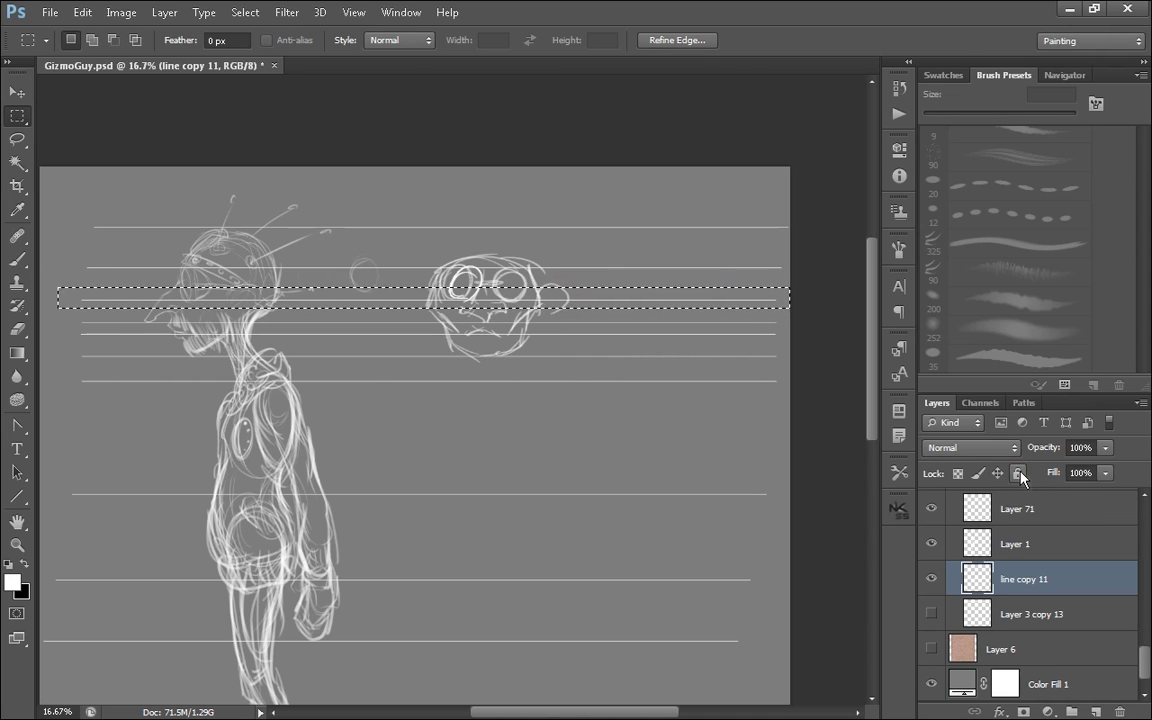
key(ctrl+j)
key(v)
drag(622, 307, 616, 327)
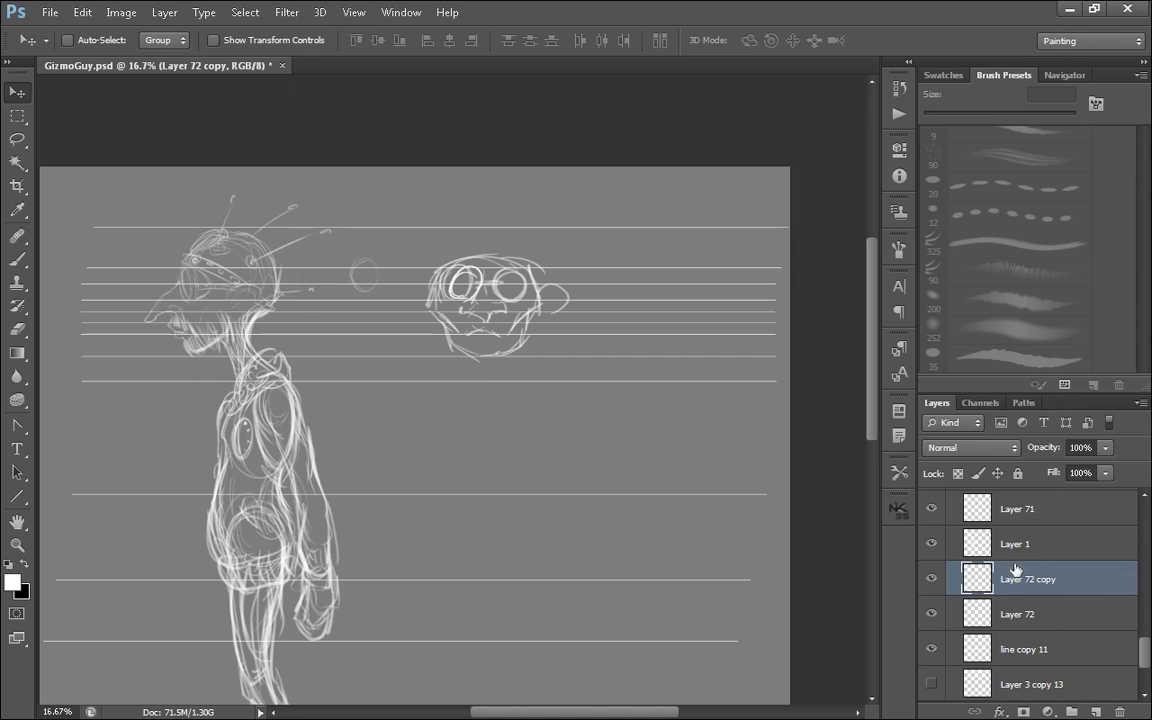
- Merge the two added guide line layers with the line copy 11 layer
shift+click(994, 621)
click(932, 649)
click(932, 649)
click(1025, 649)
click(1043, 621)
click(1040, 581)
shift+click(1036, 645)
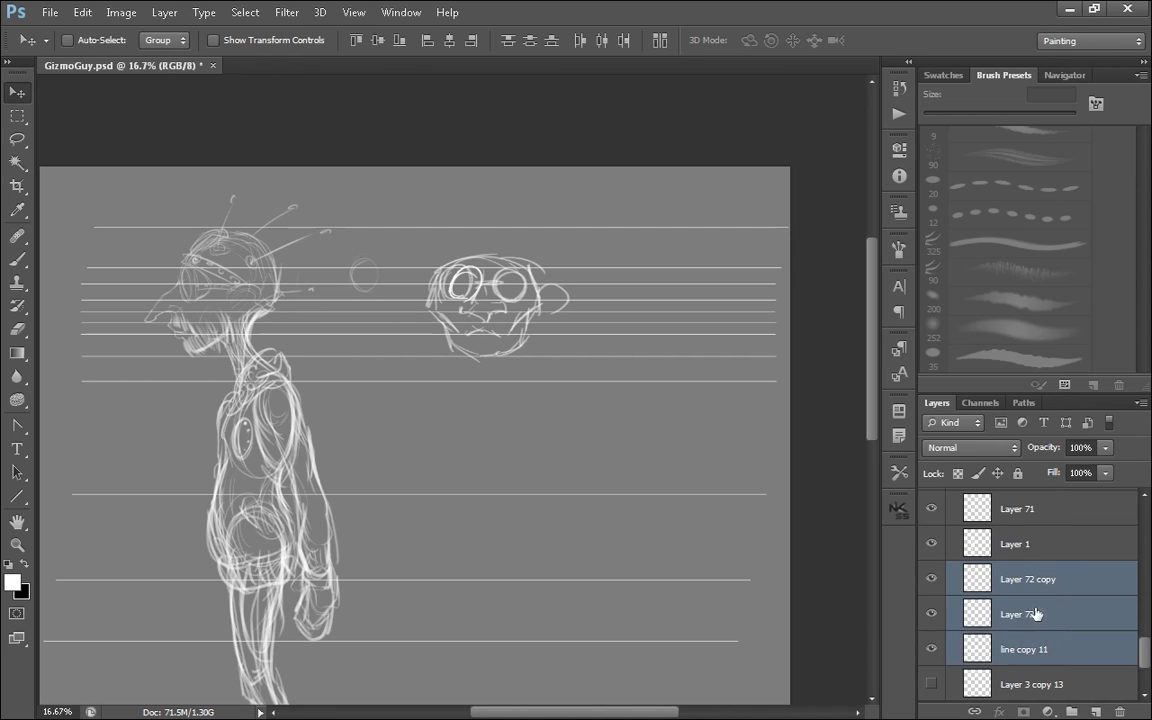
key(ctrl+e)
- Set the merged guide line layer's opacity to 50% and lock the layer
key(2)
key(5)
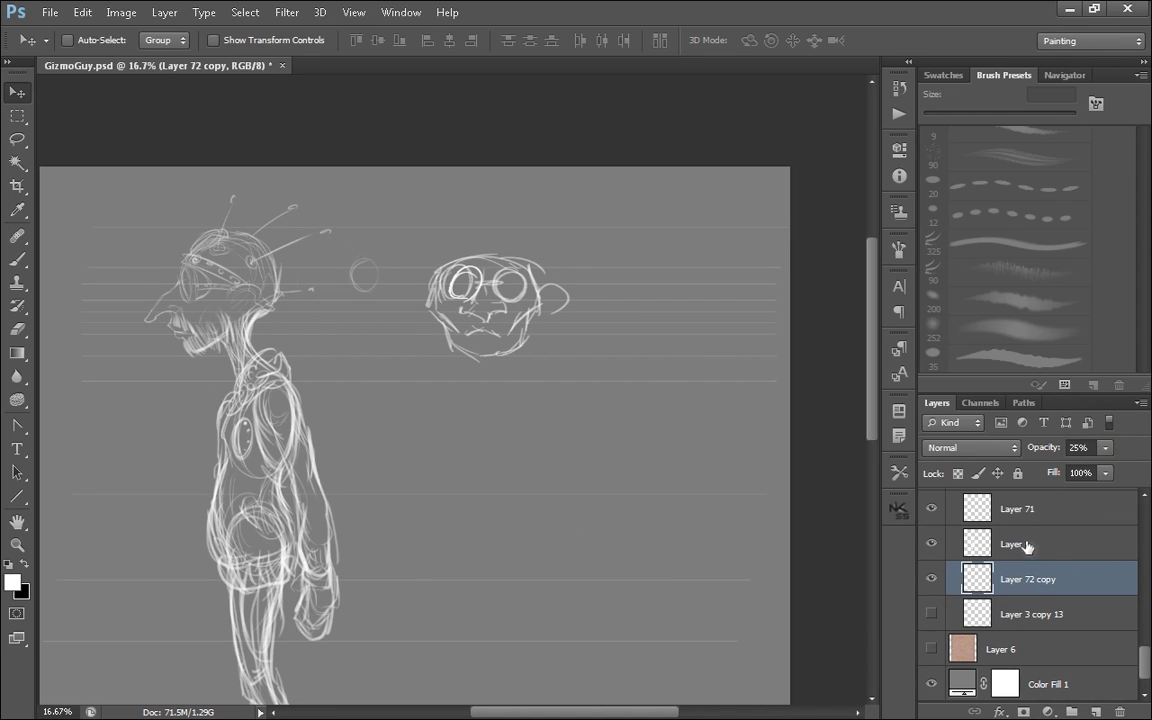
click(1043, 447)
text(50)
click(1030, 510)
key(b)
ctrl+click(420, 300)
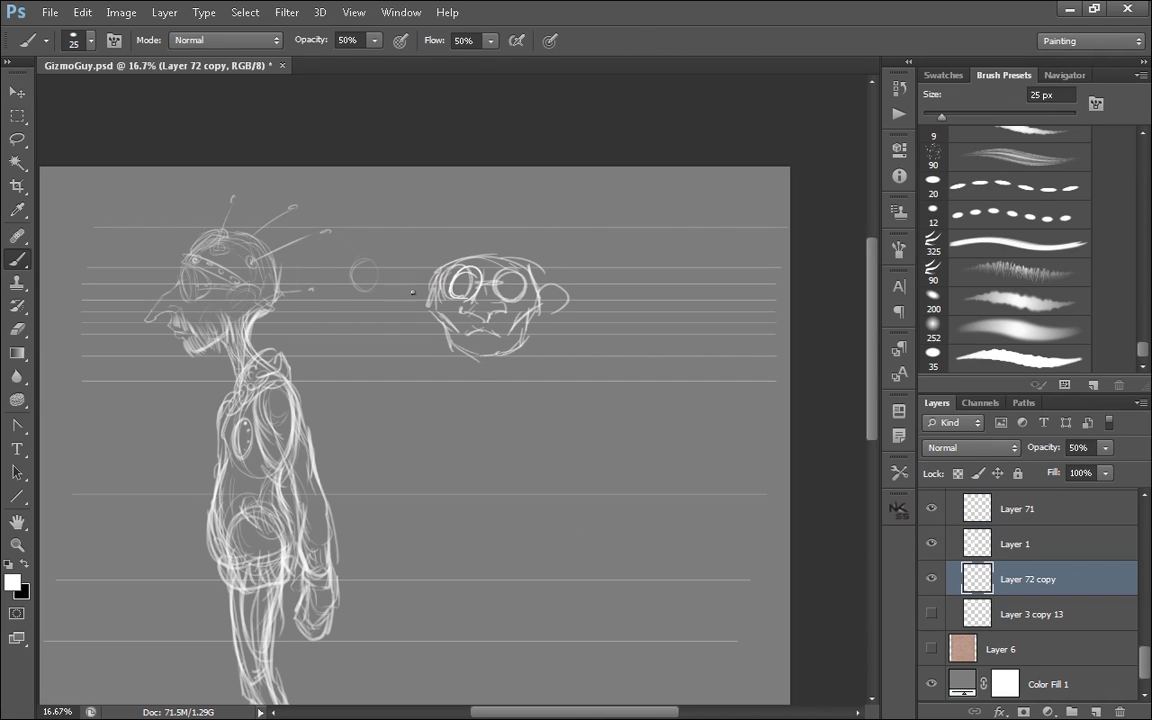
key(ctrl+z)
click(1017, 473)
- Sketch the missing second ear and the neck of the front-view head on Layer 71
click(1022, 553)
click(931, 544)
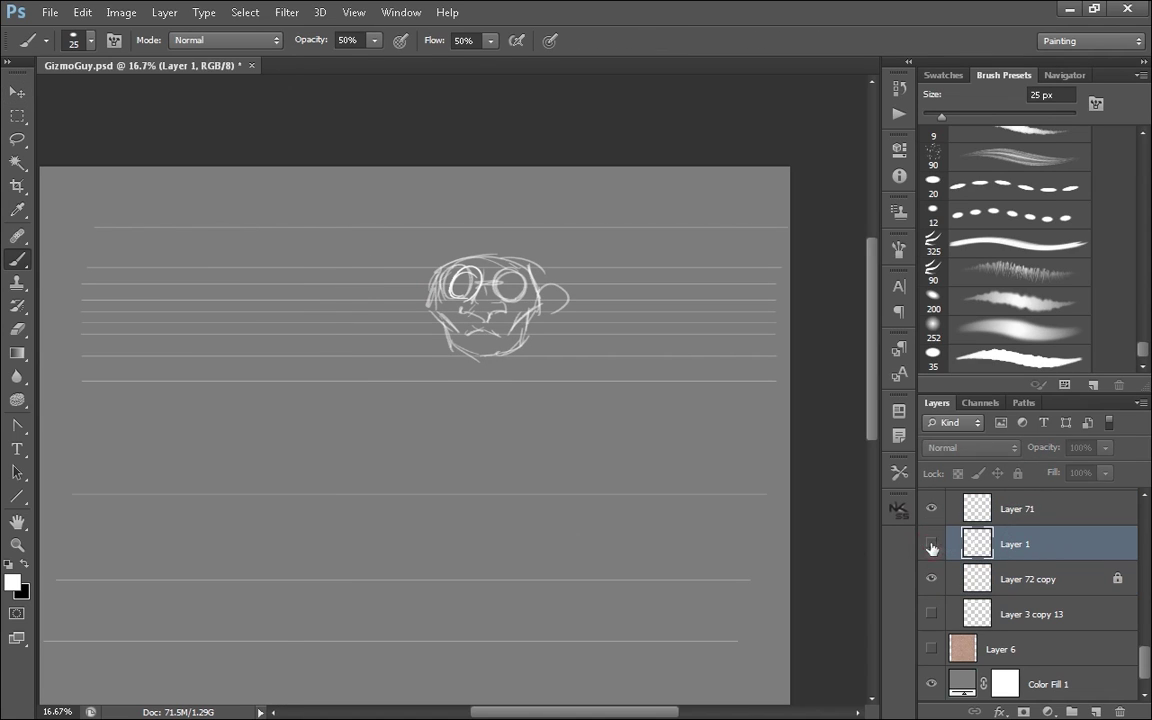
click(931, 544)
click(955, 515)
drag(428, 287, 445, 312)
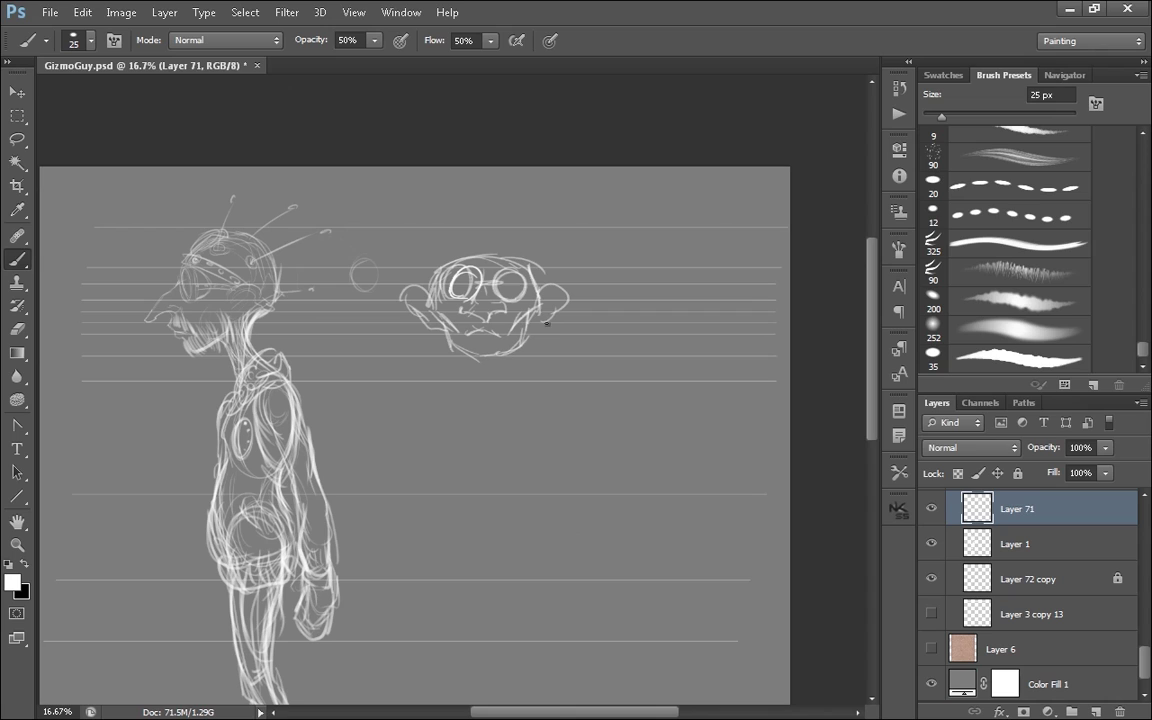
drag(478, 355, 484, 388)
mouse_move(481, 356)
mouse_down()
mouse_move(489, 404)
mouse_move(492, 388)
mouse_move(469, 388)
mouse_up()
drag(508, 352, 516, 389)
- Draw the front view's rounded helmet up to the top guide line with its forehead disc, and refine the face and ears
drag(434, 293, 505, 232)
mouse_move(436, 270)
mouse_down()
mouse_move(450, 245)
mouse_move(543, 272)
mouse_move(488, 228)
mouse_up()
mouse_move(512, 235)
mouse_down()
mouse_move(543, 278)
mouse_move(575, 295)
mouse_up()
drag(473, 258, 488, 256)
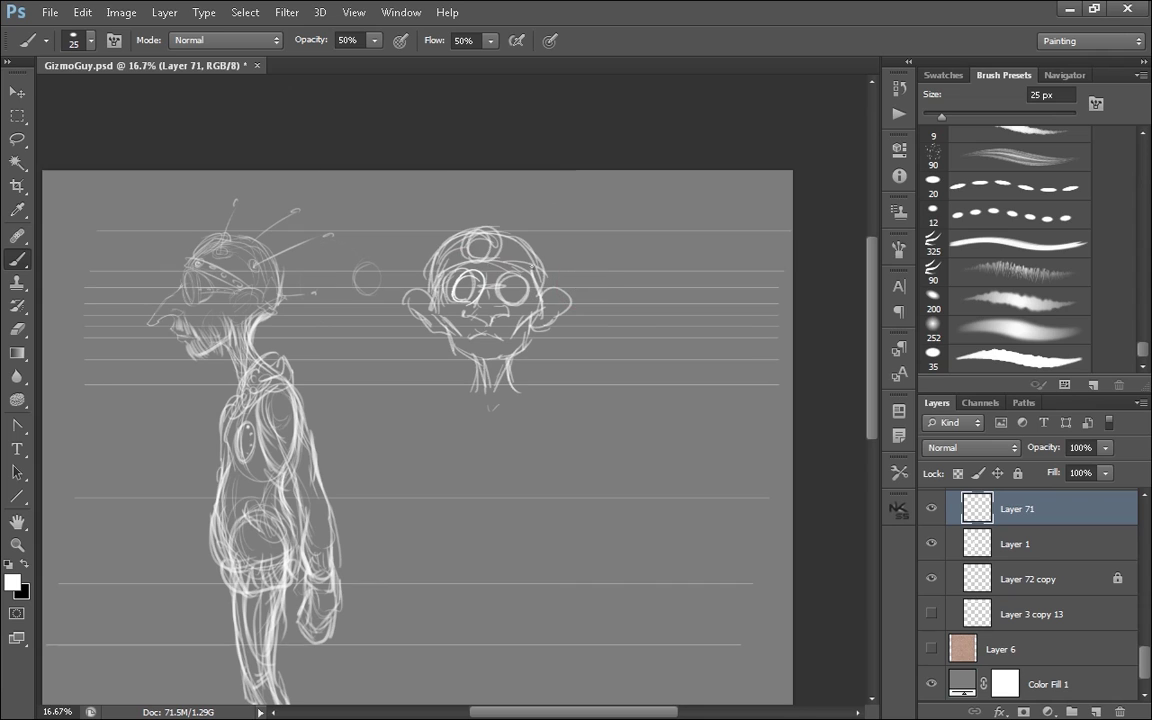
drag(509, 328, 516, 318)
drag(494, 258, 515, 267)
drag(418, 291, 441, 320)
- Sketch the front view's neck tendons, collar and shoulder curves, undoing a stray mark
mouse_move(495, 380)
mouse_down()
mouse_move(509, 366)
mouse_move(514, 381)
mouse_up()
drag(532, 338, 520, 377)
mouse_move(503, 343)
mouse_down()
mouse_move(482, 380)
mouse_move(490, 387)
mouse_up()
mouse_move(536, 347)
mouse_down()
mouse_move(525, 396)
mouse_move(506, 364)
mouse_up()
mouse_move(556, 327)
mouse_down()
mouse_move(580, 363)
mouse_move(556, 328)
mouse_up()
key(ctrl+z)
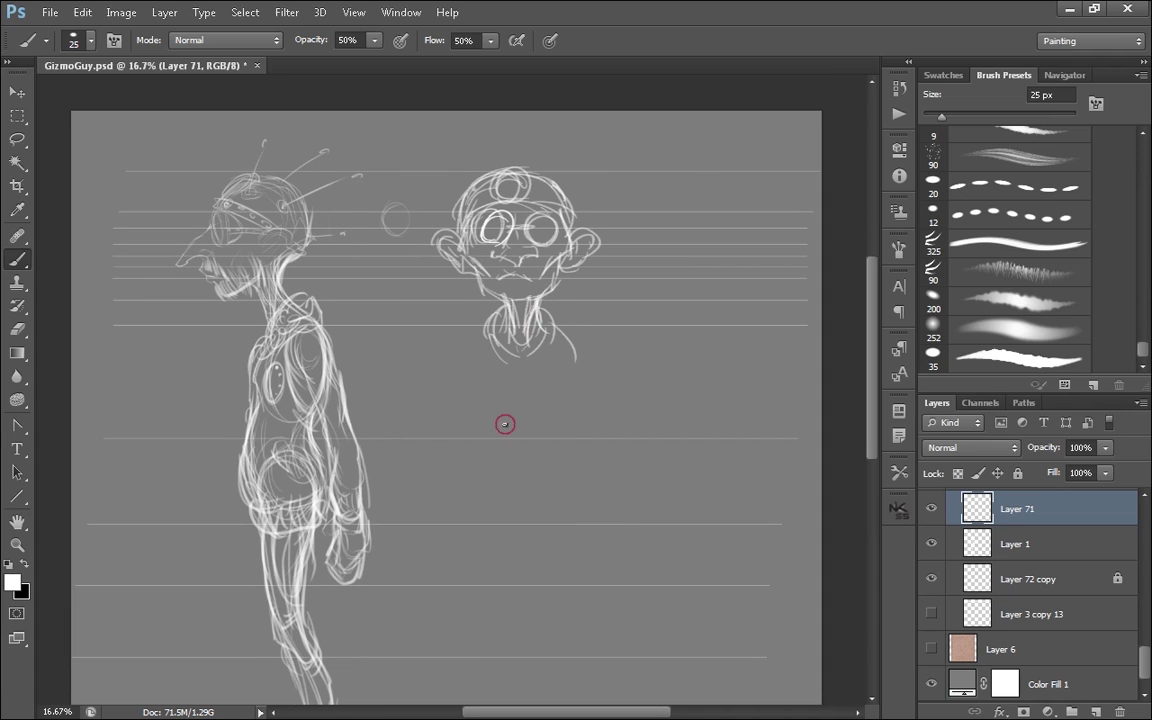
- Sketch both sides of the front-view upper torso from the shoulders down to the waist guide line
drag(493, 418, 504, 436)
drag(562, 416, 564, 417)
drag(502, 433, 523, 404)
drag(543, 410, 548, 442)
mouse_move(478, 369)
mouse_down()
mouse_move(492, 325)
mouse_move(470, 388)
mouse_move(485, 424)
mouse_up()
key(ctrl+z)
drag(465, 347, 487, 437)
drag(472, 364, 489, 427)
drag(570, 356, 557, 437)
drag(566, 384, 559, 427)
mouse_move(580, 368)
mouse_down()
mouse_move(571, 341)
mouse_move(559, 439)
mouse_up()
drag(560, 430, 585, 342)
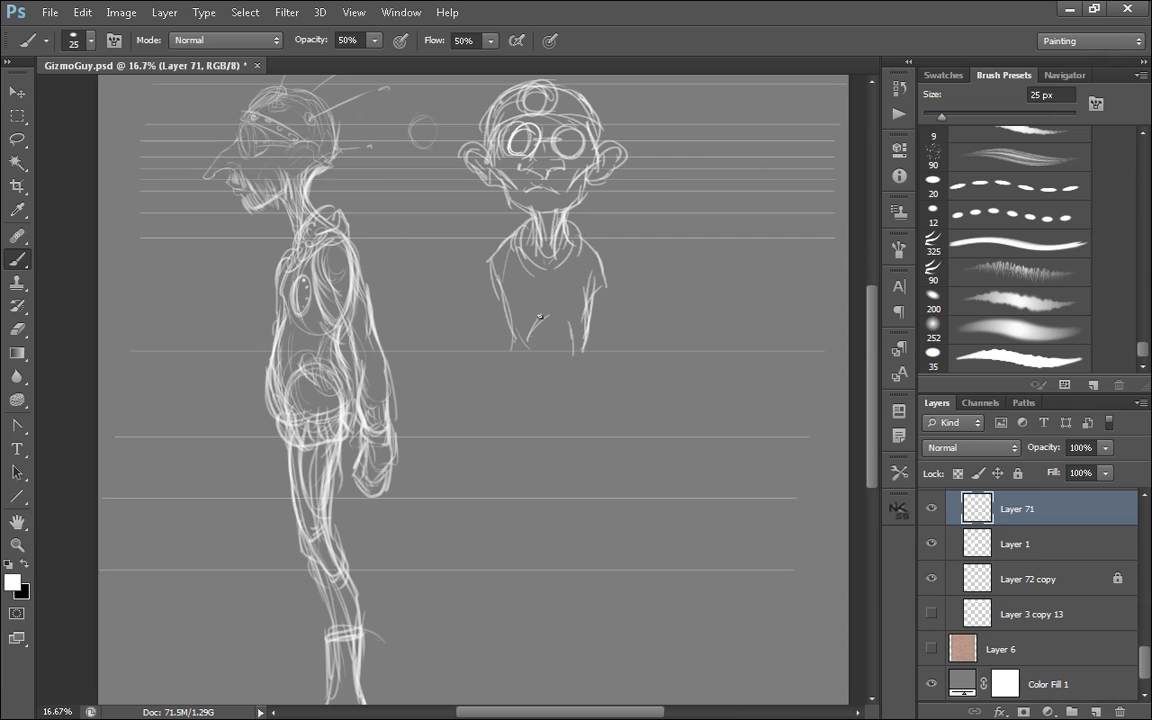
- Sketch the front view's rounded lower torso and waistband at the hip guide line, adding diagonal folds and a round chest emblem
drag(499, 300, 505, 419)
drag(499, 348, 514, 442)
drag(588, 312, 581, 446)
drag(598, 286, 585, 440)
mouse_move(589, 428)
mouse_down()
mouse_move(529, 433)
mouse_move(592, 442)
mouse_up()
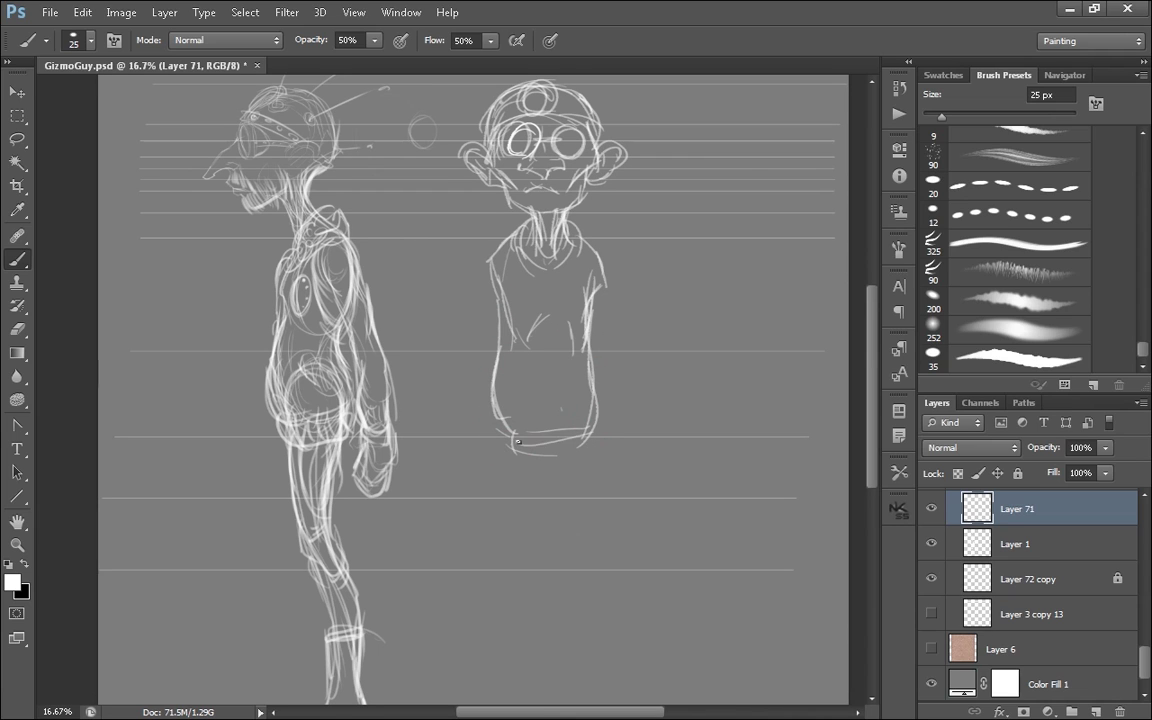
drag(505, 452, 578, 362)
drag(566, 285, 585, 307)
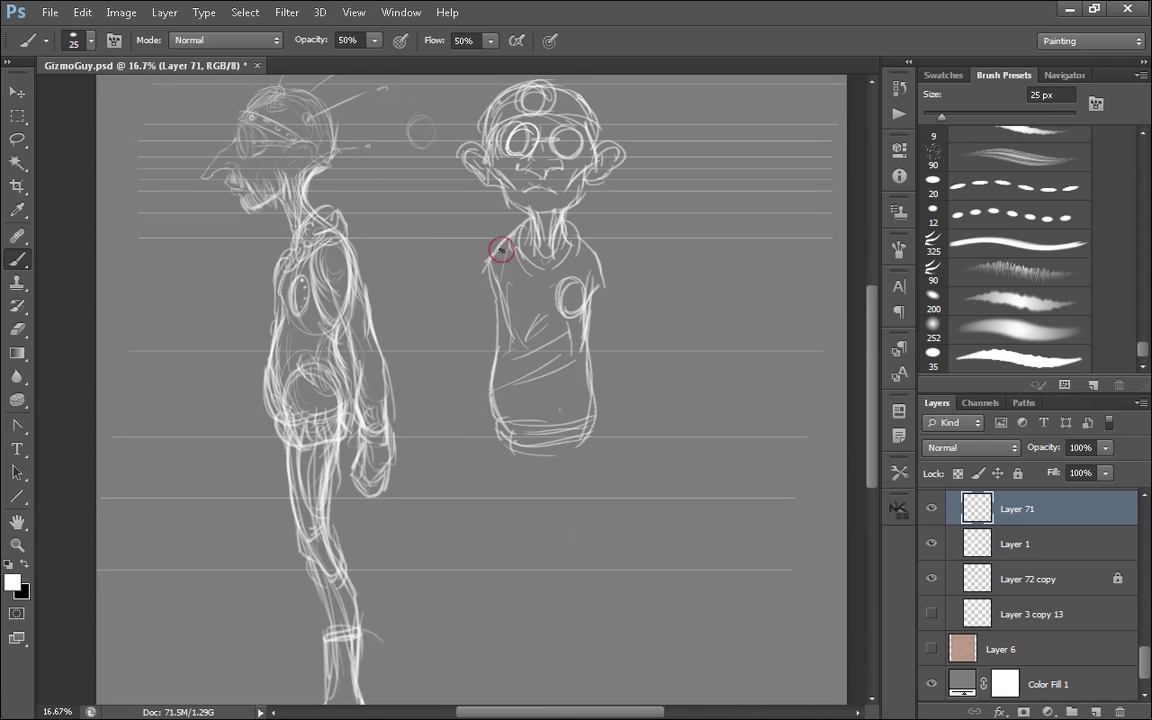
- Move the front-view figure sketch farther away from the profile view
scroll(489, 249, up, 1)
scroll(489, 249, right, 1)
key(m)
drag(394, 99, 704, 595)
key(ctrl+t)
mouse_move(533, 326)
mouse_down()
mouse_move(544, 385)
mouse_move(575, 376)
mouse_up()
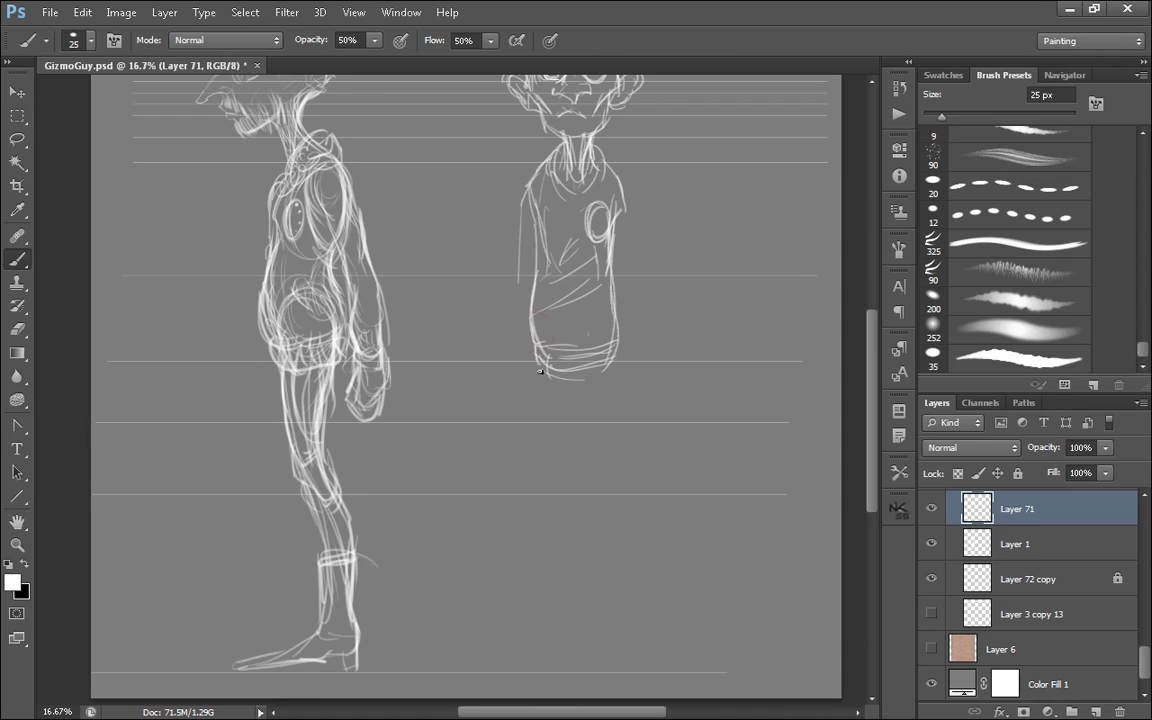
- Sketch the front view's curved hip lines and leg outlines running down from the waistband
key(ctrl+z)
drag(576, 374, 618, 350)
drag(538, 334, 540, 382)
drag(540, 373, 538, 476)
drag(530, 404, 558, 513)
drag(547, 488, 560, 637)
mouse_move(615, 362)
mouse_down()
mouse_move(620, 488)
mouse_move(602, 519)
mouse_move(628, 646)
mouse_up()
key(ctrl+z)
- Sketch the front view's ankles and feet below the leg outlines
mouse_move(563, 622)
mouse_down()
mouse_move(548, 655)
mouse_move(604, 563)
mouse_up()
mouse_move(582, 575)
mouse_down()
mouse_move(584, 624)
mouse_move(503, 628)
mouse_up()
drag(508, 626, 623, 630)
drag(644, 592, 666, 621)
mouse_move(691, 338)
mouse_down()
mouse_move(691, 461)
mouse_move(681, 419)
mouse_move(700, 418)
mouse_up()
- Delete the unused hidden layers above Layer 71 in the outlines group
scroll(690, 461, up, 1)
scroll(685, 335, right, 1)
scroll(1029, 597, up, 1)
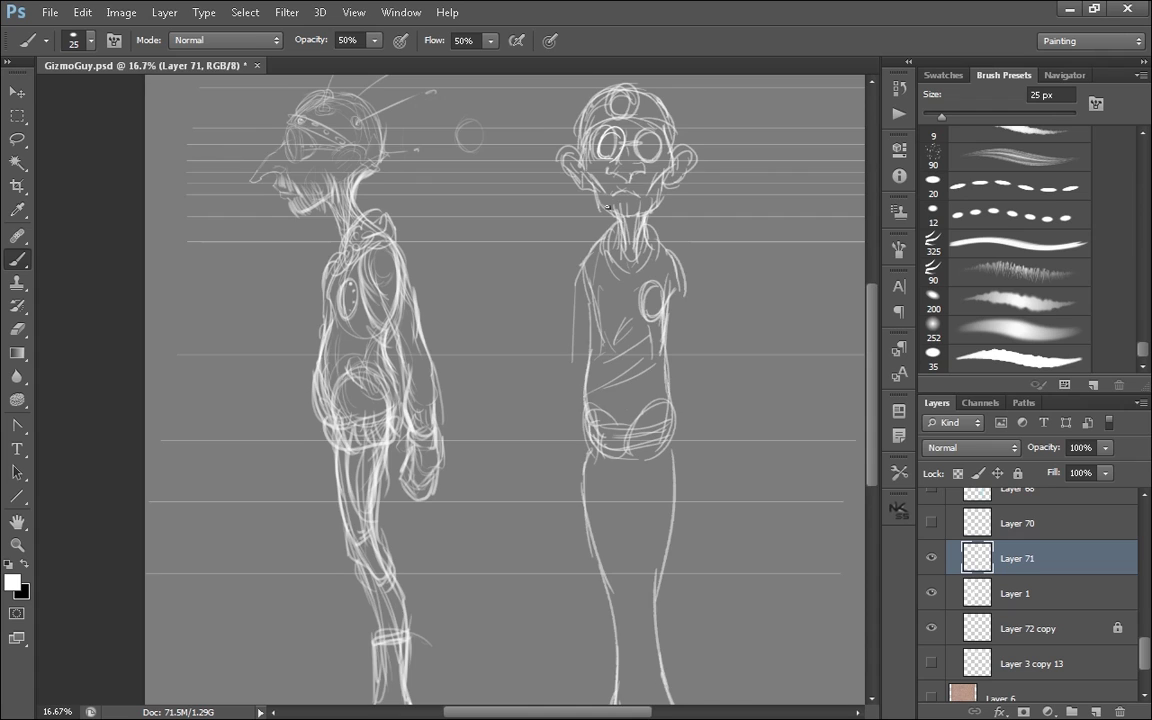
scroll(373, 245, up, 2)
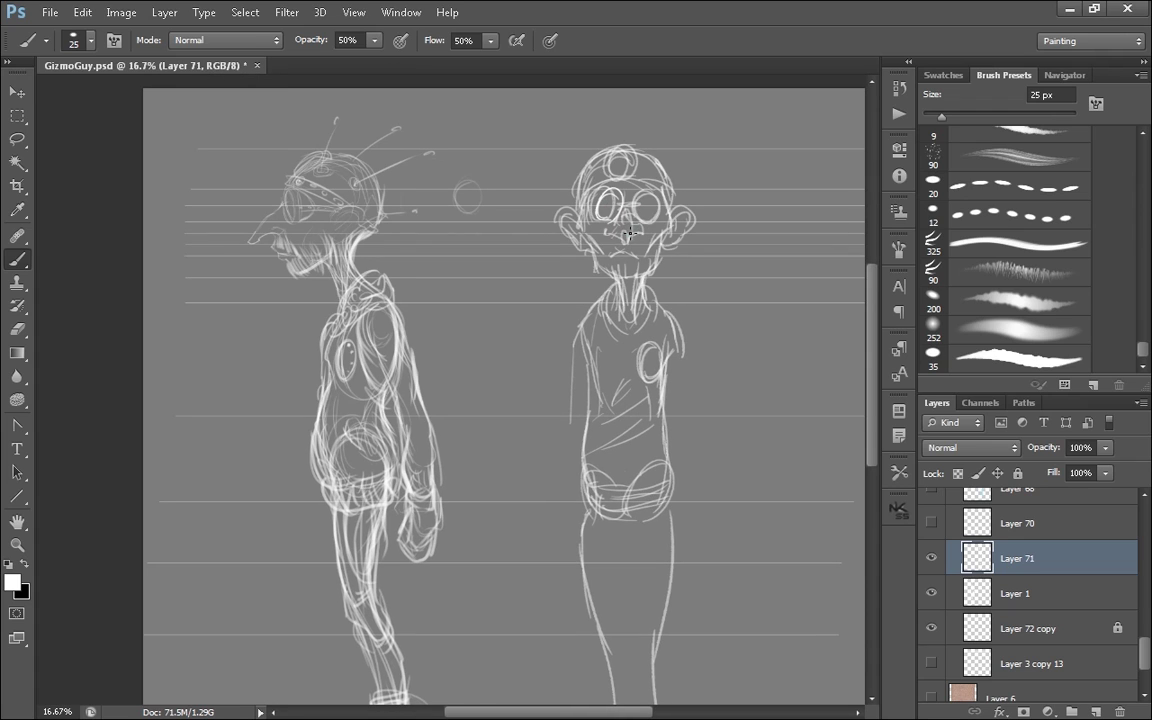
scroll(628, 234, up, 2)
scroll(636, 250, right, 2)
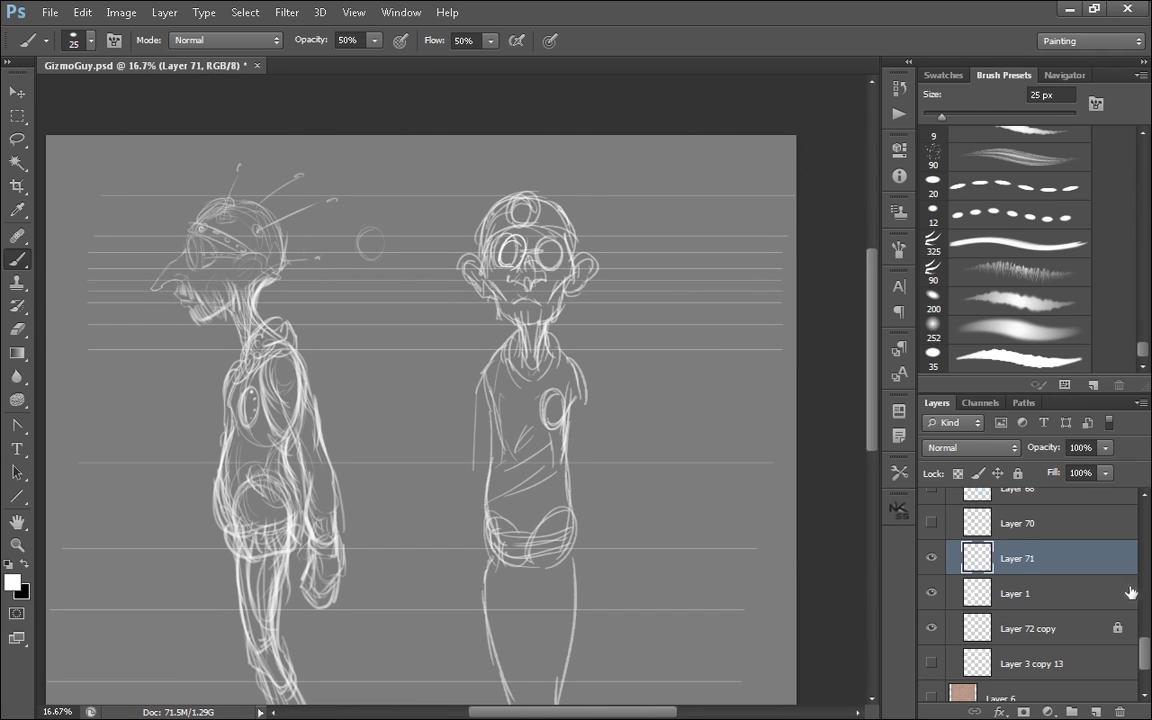
drag(1143, 642, 1143, 619)
click(930, 585)
click(930, 585)
click(1035, 586)
shift+click(1050, 650)
key(Delete)
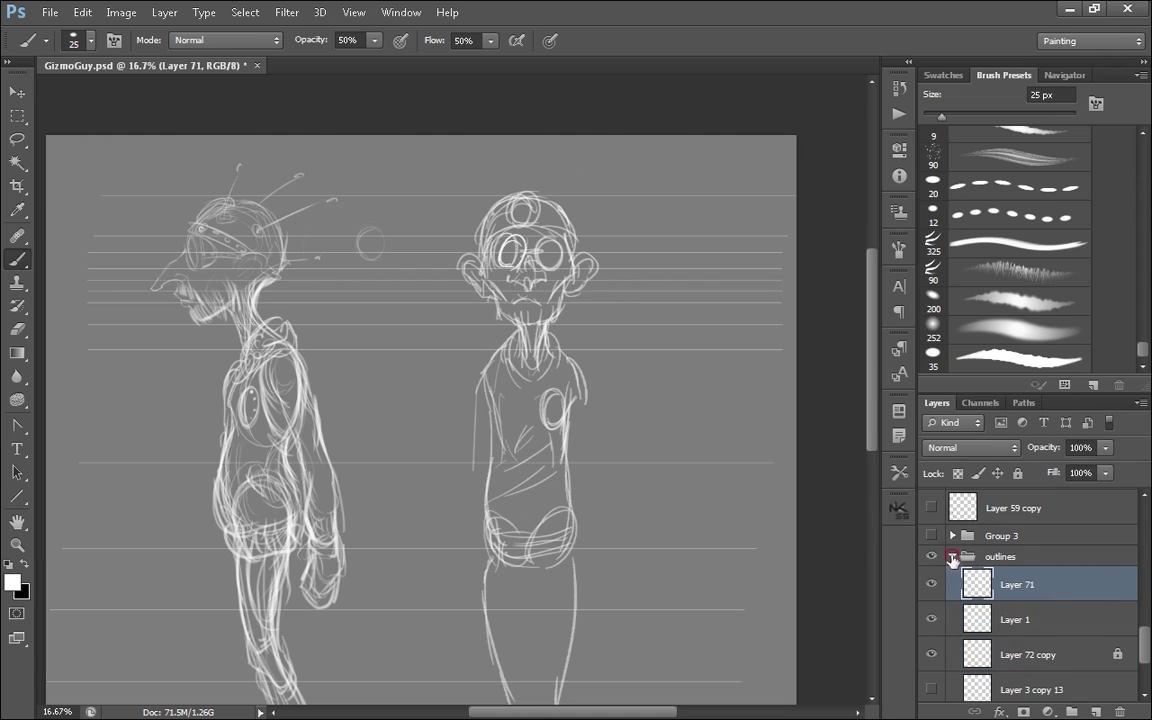
- Fade the outlines group to 50% opacity and add above it a group named Ink_Lines containing a new empty layer
click(952, 559)
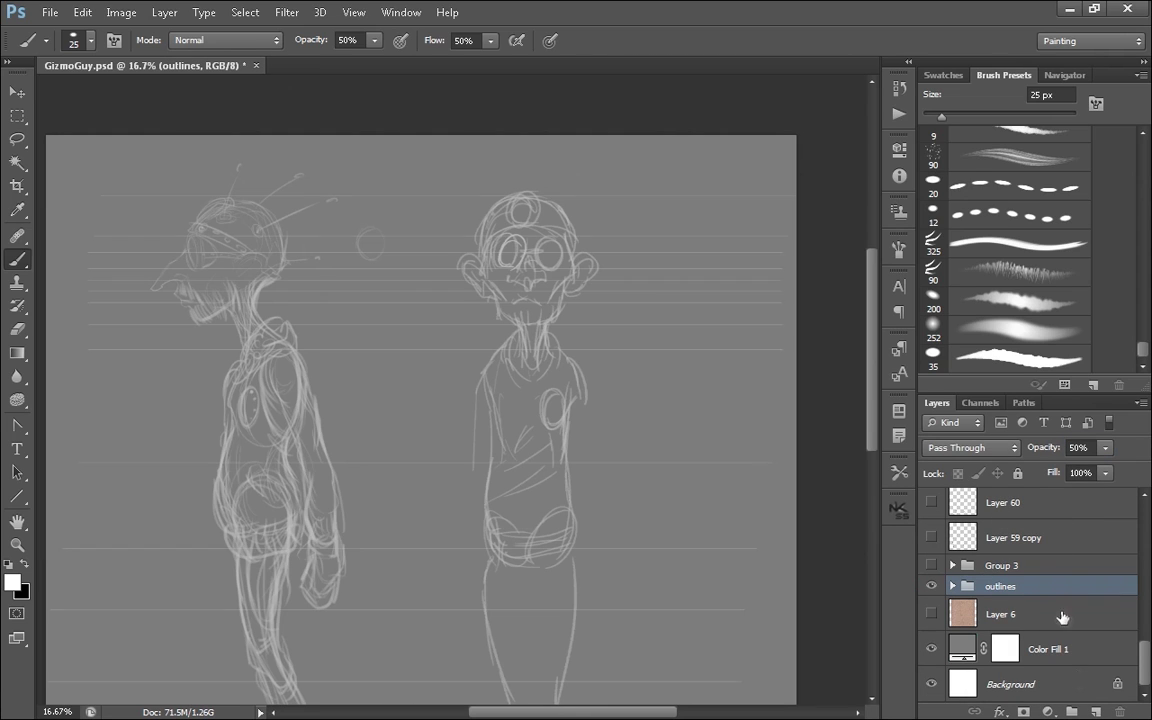
click(931, 565)
click(931, 565)
click(1095, 711)
key(ctrl+g)
click(1008, 618)
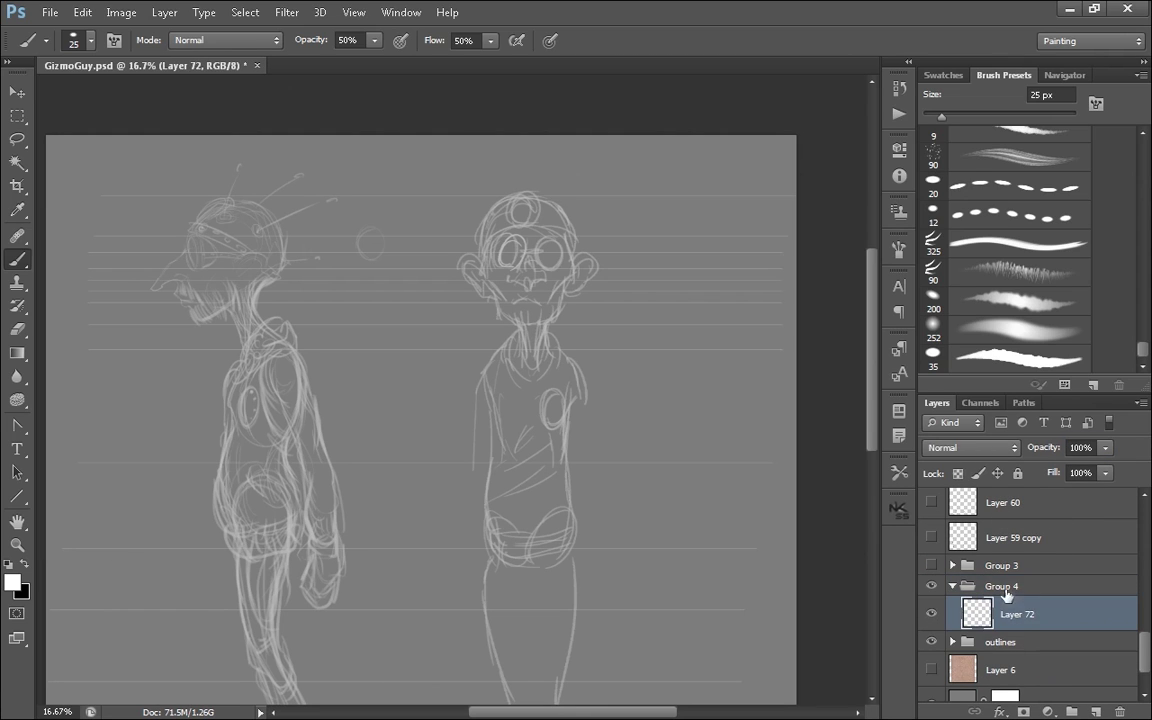
double_click(1002, 587)
text(Ink_Lines)
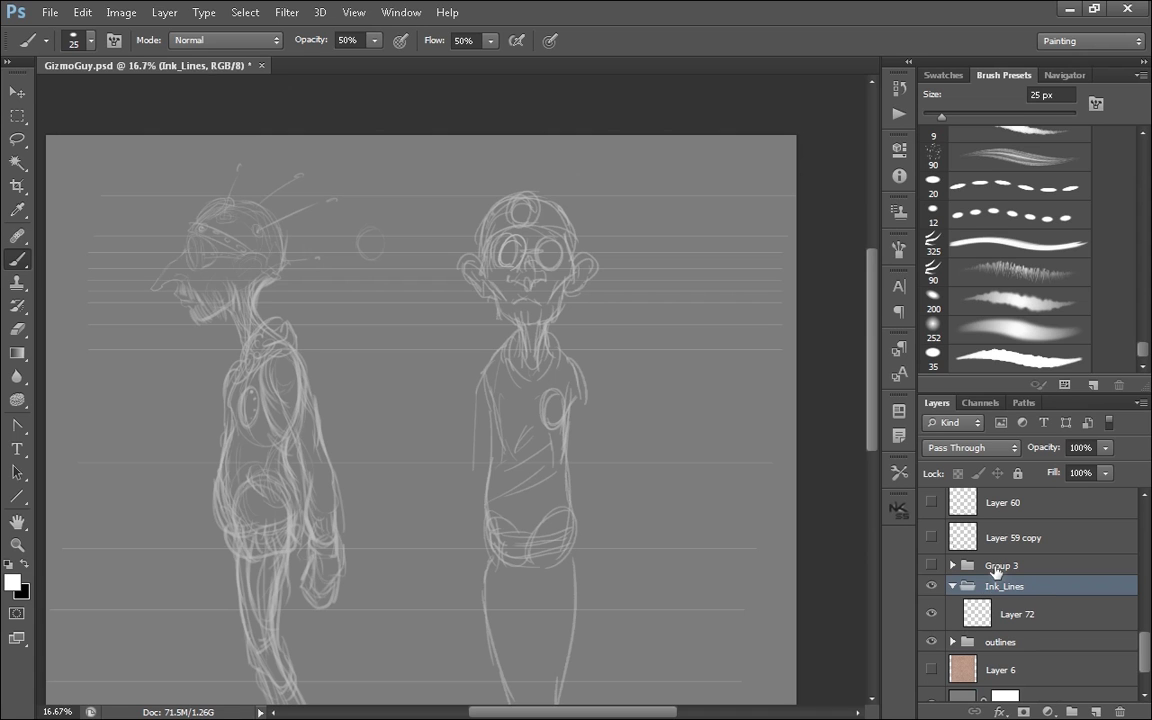
- Prepare a black 10 px brush at 100% opacity for inking the profile head on the Ink_Lines layer
click(1008, 612)
key(ctrl+plus)
key(x)
mouse_move(522, 496)
mouse_down()
mouse_move(506, 200)
mouse_move(558, 365)
mouse_move(703, 381)
mouse_up()
key(ctrl+z)
key(ctrl+plus)
key(0)
key(bracketleft)
key(bracketleft)
key(ctrl+plus)
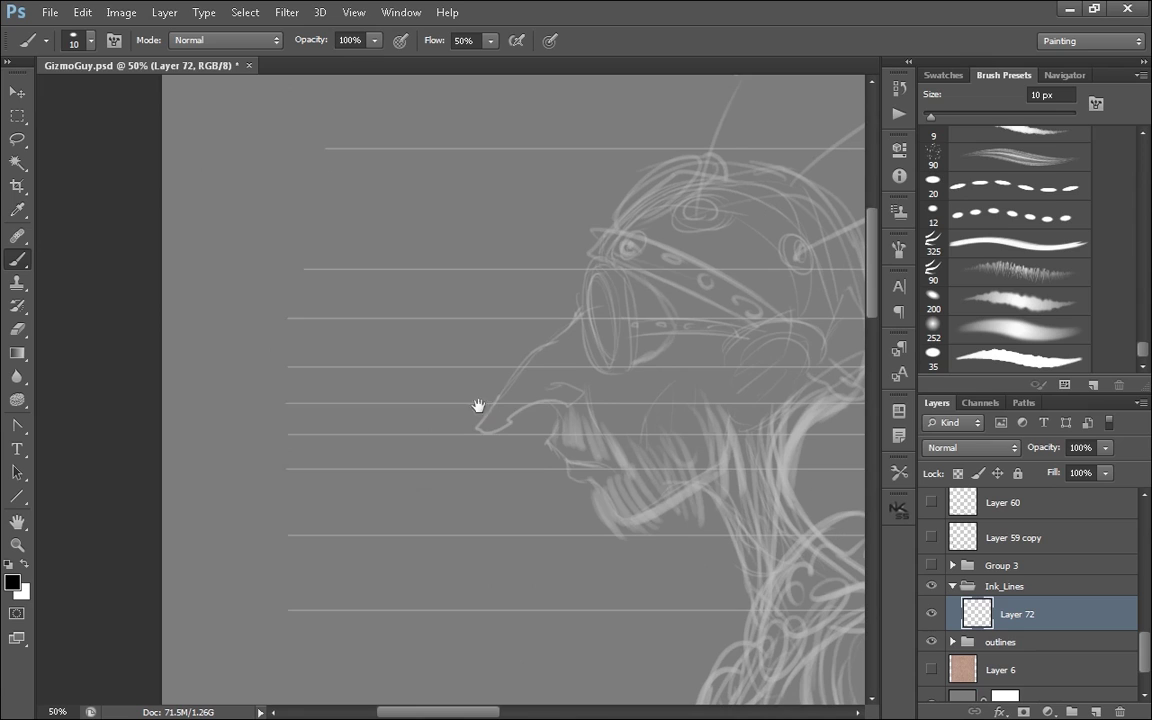
mouse_move(479, 419)
mouse_down()
mouse_move(555, 406)
mouse_move(504, 377)
mouse_move(579, 304)
mouse_up()
key(ctrl+z)
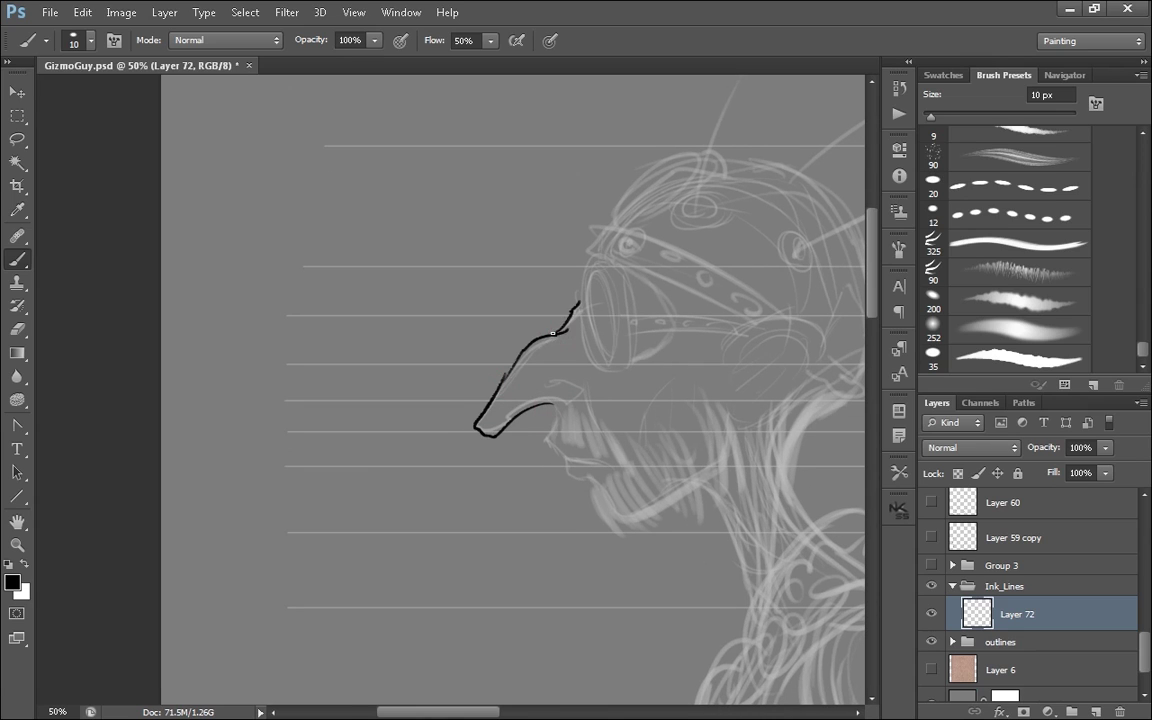
key(ctrl+alt+z)
drag(692, 328, 620, 353)
key(ctrl+alt+z)
key(ctrl+alt+z)
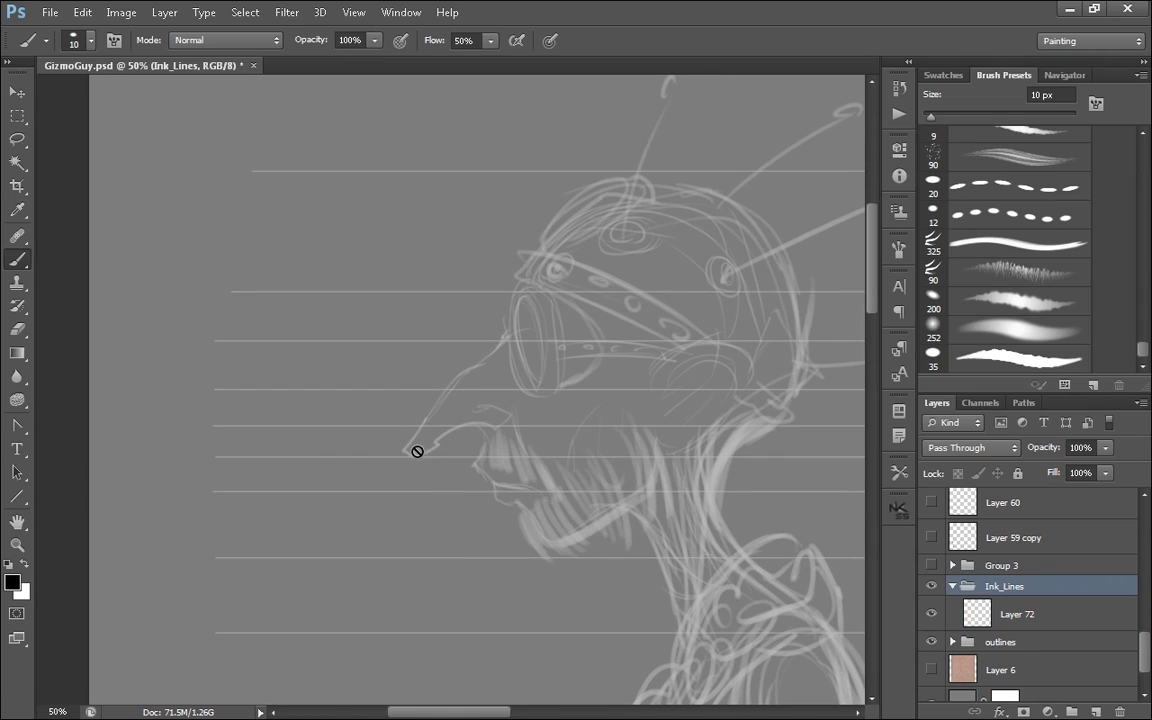
- Ink the profile's long pointed nose from the goggles to its tip and underside on Layer 72
click(985, 614)
mouse_move(407, 449)
mouse_down()
mouse_move(457, 432)
mouse_move(432, 399)
mouse_move(476, 356)
mouse_up()
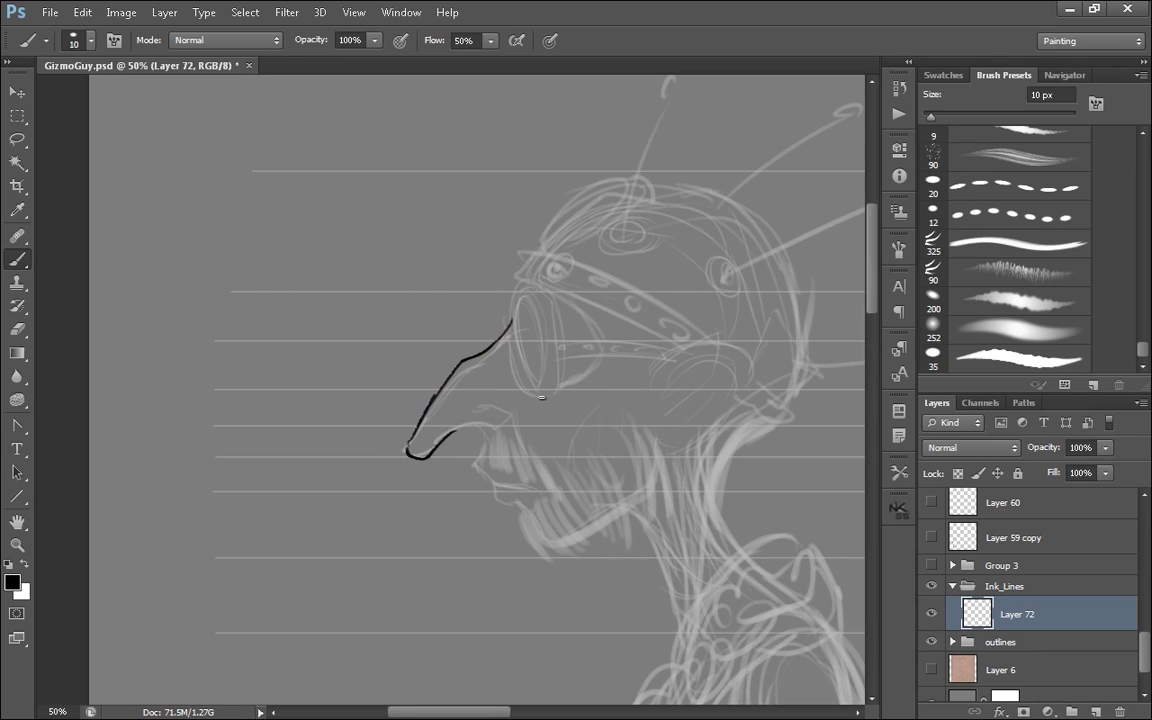
mouse_move(456, 432)
mouse_down()
mouse_move(490, 428)
mouse_move(488, 438)
mouse_move(483, 429)
mouse_up()
key(ctrl+alt+z)
drag(548, 380, 483, 381)
- Ink the profile's nostril wing, upper lip, mouth line and lower lip
drag(409, 430, 430, 485)
key(ctrl+alt+z)
drag(480, 417, 460, 396)
drag(409, 464, 423, 494)
drag(425, 491, 442, 499)
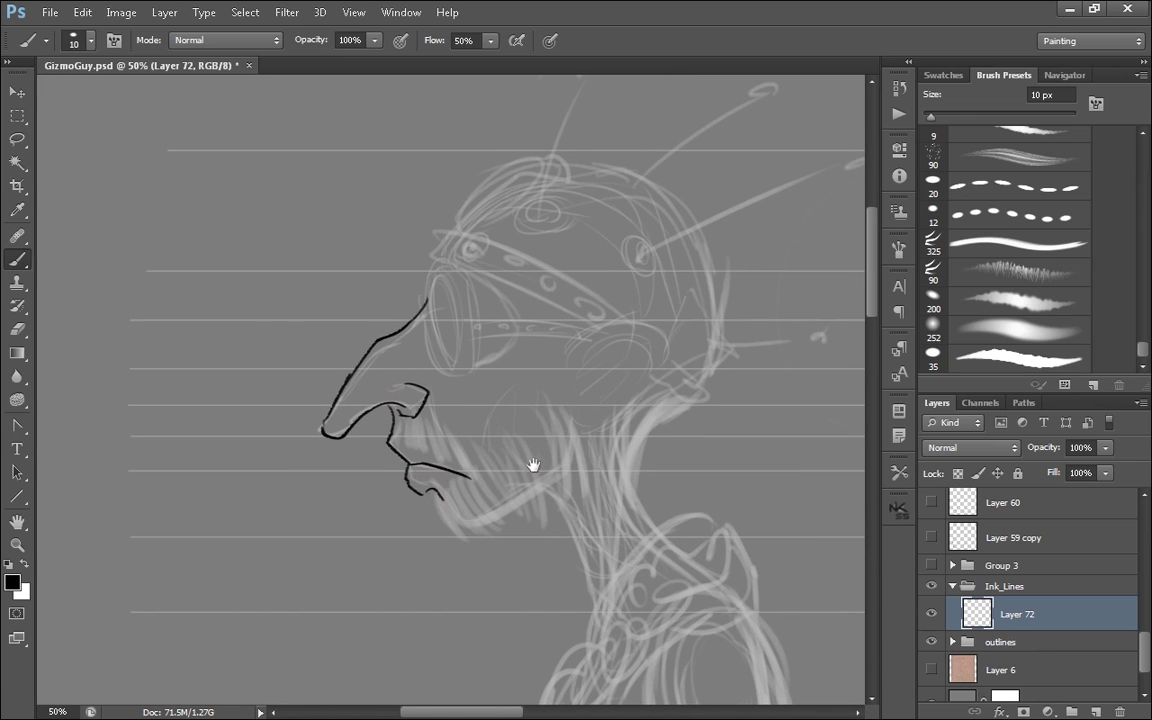
- Ink the profile's chin, jawline and nape curve, undoing unsatisfactory strokes
drag(532, 465, 515, 416)
drag(416, 446, 462, 483)
key(ctrl+alt+z)
mouse_move(415, 446)
mouse_down()
mouse_move(459, 483)
mouse_move(530, 451)
mouse_up()
key(ctrl+z)
key(ctrl+z)
drag(466, 480, 546, 440)
key(ctrl+z)
drag(598, 427, 558, 407)
mouse_move(429, 461)
mouse_down()
mouse_move(527, 368)
mouse_move(514, 390)
mouse_up()
key(ctrl+z)
drag(620, 322, 573, 367)
mouse_move(416, 461)
mouse_down()
mouse_move(498, 409)
mouse_move(428, 452)
mouse_move(488, 414)
mouse_up()
key(ctrl+z)
mouse_move(462, 431)
mouse_down()
mouse_move(510, 459)
mouse_move(543, 541)
mouse_up()
drag(536, 378, 550, 540)
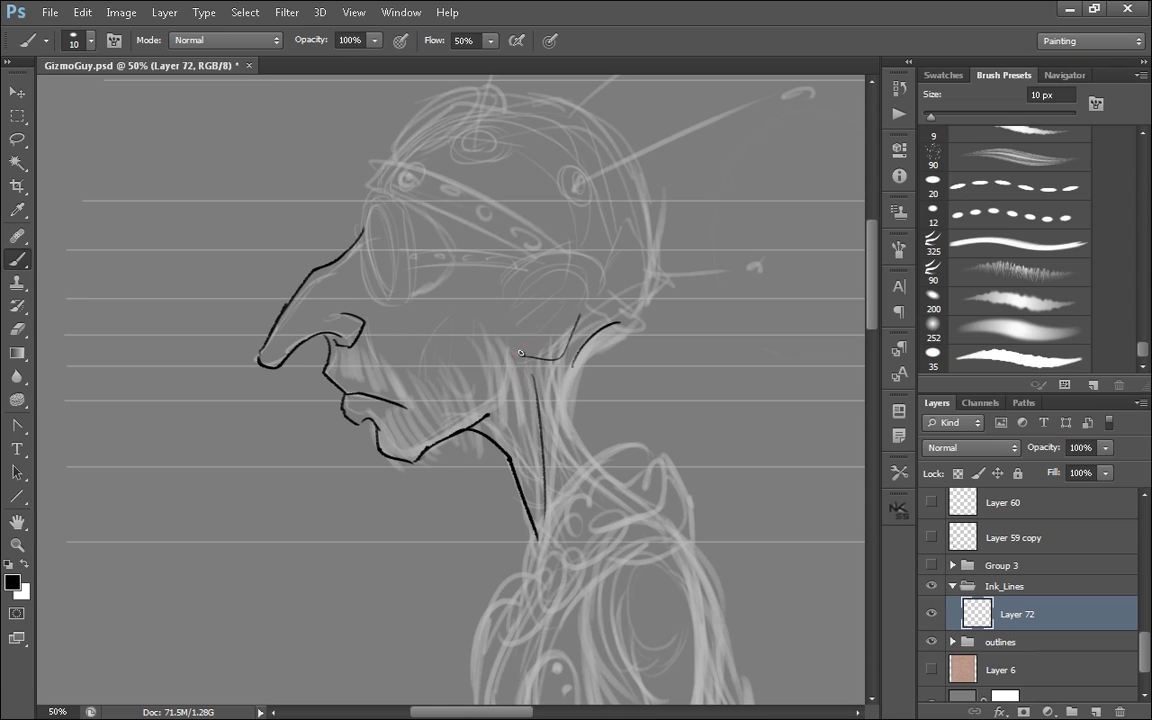
drag(562, 329, 603, 357)
key(ctrl+alt+z)
key(ctrl+alt+z)
- Ink the jaw's rear corner up to the earlobe and the ear's outer outline, undoing stray strokes
mouse_move(522, 454)
mouse_down()
mouse_move(561, 428)
mouse_move(566, 390)
mouse_move(552, 441)
mouse_move(566, 378)
mouse_up()
key(ctrl+z)
key(ctrl+z)
mouse_move(567, 379)
mouse_down()
mouse_move(585, 397)
mouse_move(605, 390)
mouse_move(636, 346)
mouse_move(632, 276)
mouse_up()
key(ctrl+z)
drag(556, 328, 652, 322)
drag(585, 346, 641, 310)
key(ctrl+z)
key(ctrl+z)
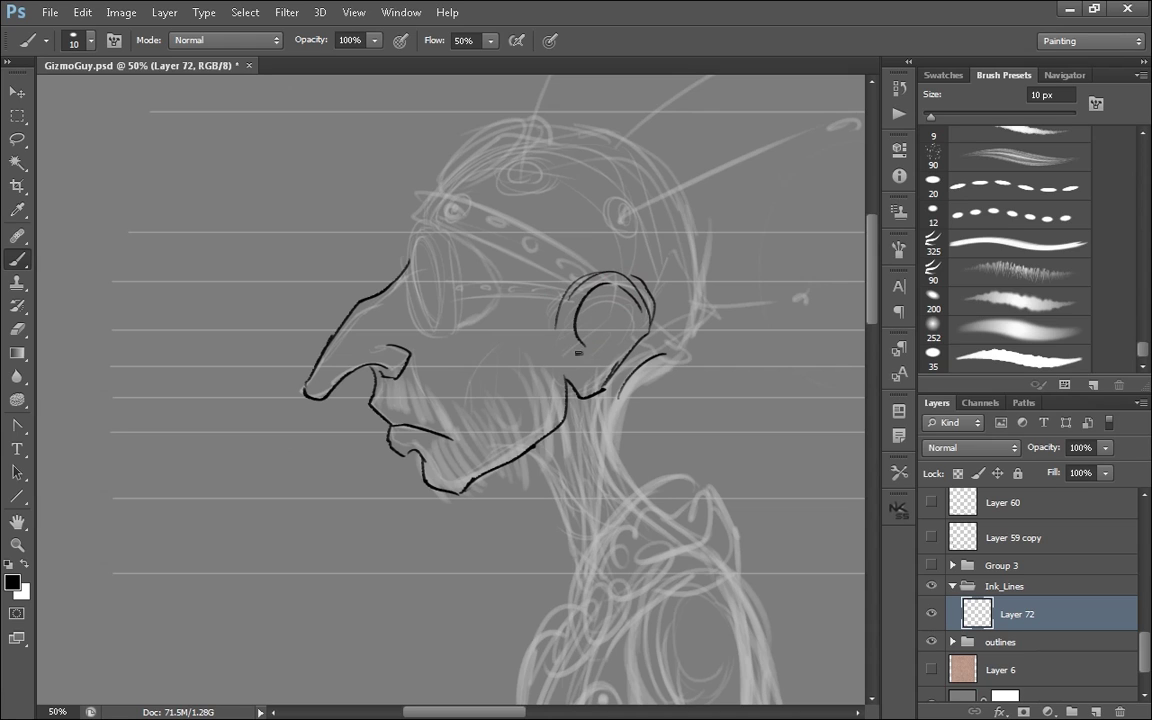
- Ink the inner folds of the profile's ear and hatch its opening
mouse_move(573, 348)
mouse_down()
mouse_move(586, 375)
mouse_move(605, 358)
mouse_up()
drag(600, 297, 590, 356)
mouse_move(602, 301)
mouse_down()
mouse_move(582, 326)
mouse_move(590, 345)
mouse_up()
drag(676, 355, 676, 351)
- Ink the profile goggles' oval lens and rim, and add a new layer above the face ink layer
drag(431, 333, 423, 214)
mouse_move(426, 215)
mouse_down()
mouse_move(450, 221)
mouse_move(437, 346)
mouse_move(424, 238)
mouse_up()
key(ctrl+shift+n)
click(911, 276)
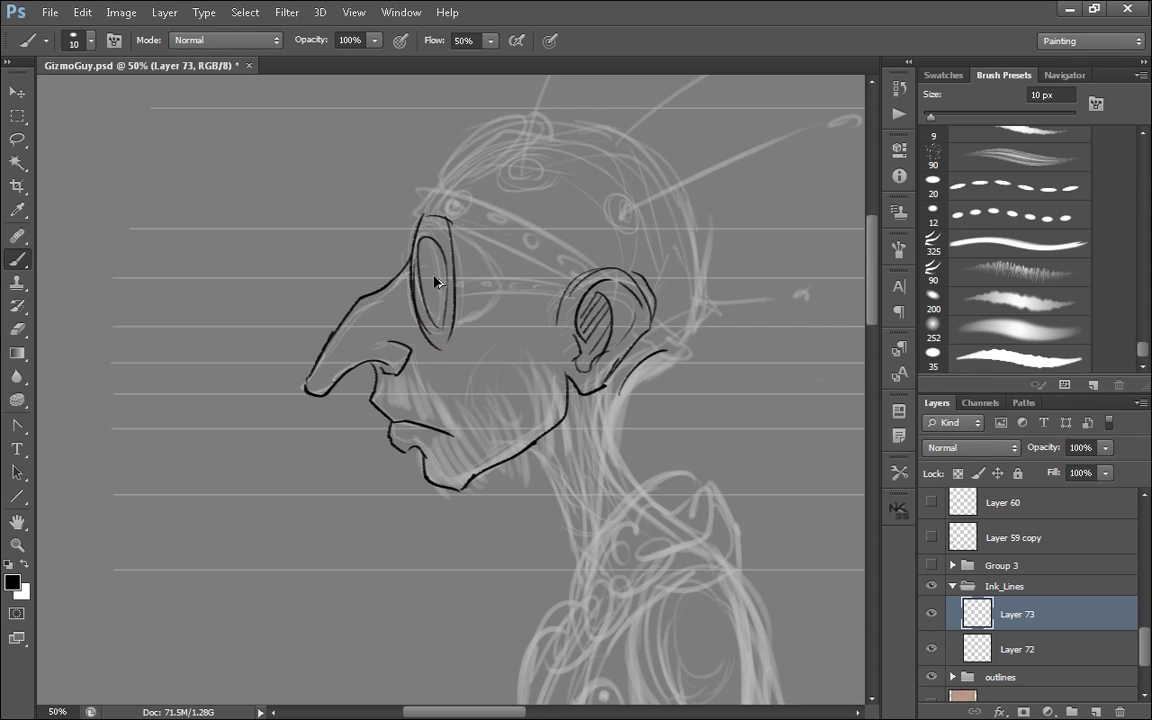
key(ctrl+z)
mouse_move(436, 330)
mouse_down()
mouse_move(424, 229)
mouse_move(438, 336)
mouse_up()
key(ctrl+z)
key(ctrl+z)
- Hatch the profile goggles' lens diagonally and ink the outer edge of its rim
mouse_move(427, 231)
mouse_down()
mouse_move(436, 338)
mouse_move(439, 322)
mouse_up()
drag(424, 278, 440, 304)
drag(424, 260, 440, 286)
drag(424, 240, 440, 268)
drag(539, 314, 542, 313)
mouse_move(452, 222)
mouse_down()
mouse_move(506, 275)
mouse_move(456, 343)
mouse_up()
- Ink the riveted goggle strap running from the rim back to the ear
drag(461, 275, 578, 281)
drag(574, 296, 472, 288)
click(551, 284)
mouse_move(573, 298)
mouse_down()
mouse_move(623, 296)
mouse_move(613, 302)
mouse_up()
- Hatch the goggles' cone-shaped side above and below the strap, and add rivets to the rim
drag(496, 340, 511, 337)
drag(497, 332, 518, 329)
drag(498, 325, 527, 312)
mouse_move(501, 308)
mouse_down()
mouse_move(535, 304)
mouse_move(554, 343)
mouse_up()
click(482, 235)
click(470, 226)
drag(493, 271, 507, 280)
drag(493, 263, 517, 279)
drag(493, 254, 524, 277)
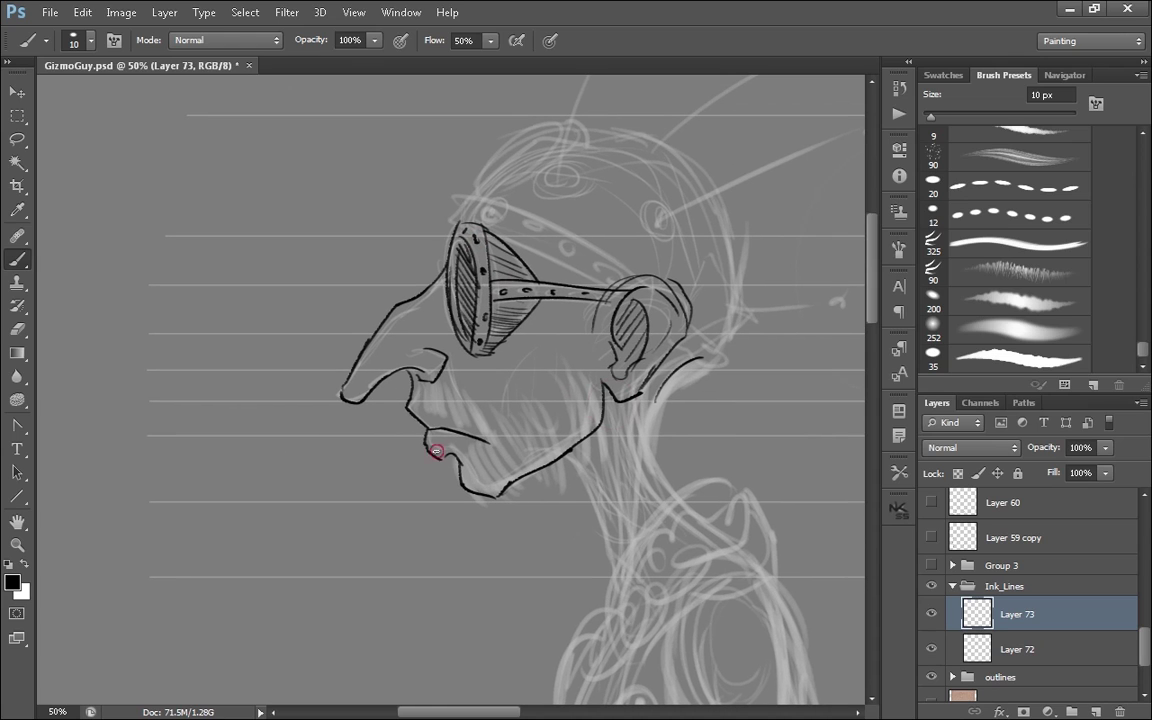
- Hatch shading below the profile's lower lip and along the side of the nose
drag(443, 449, 462, 461)
drag(456, 449, 474, 463)
drag(397, 326, 395, 339)
drag(403, 327, 401, 338)
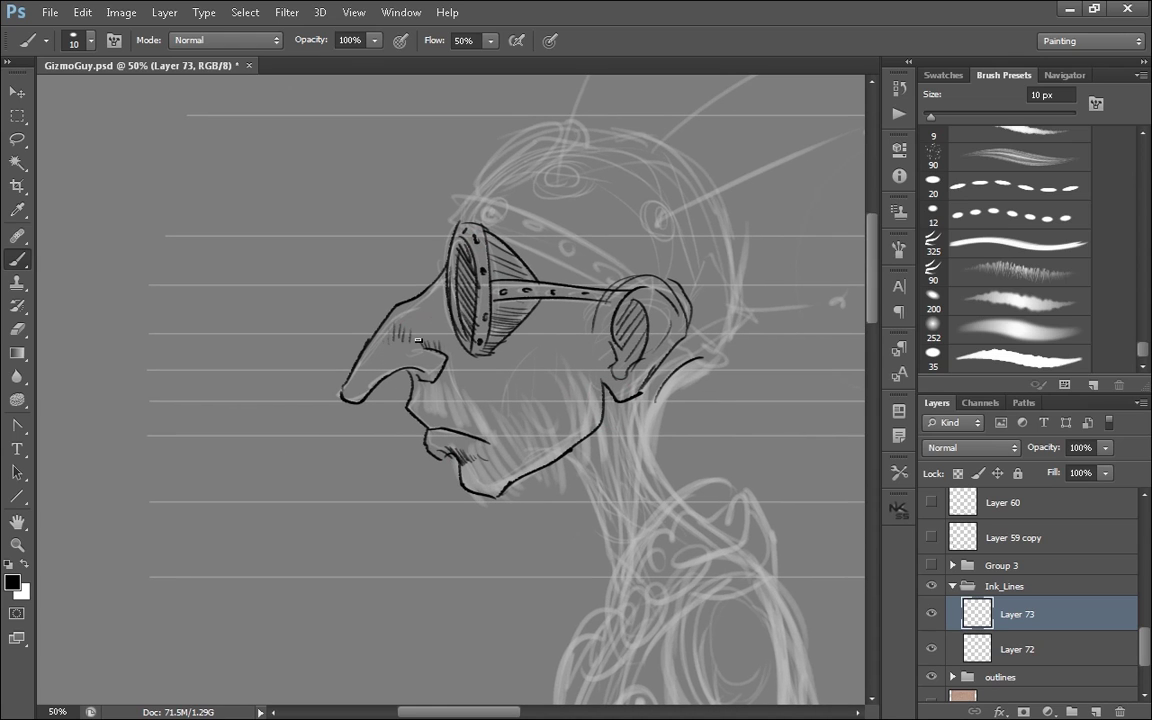
- Ink the crease from nostril to mouth corner and hatch the profile's cheek and upper lip
drag(461, 383, 491, 441)
key(ctrl+z)
drag(458, 366, 503, 446)
drag(516, 376, 510, 416)
mouse_move(524, 369)
mouse_down()
mouse_move(518, 411)
mouse_move(526, 405)
mouse_up()
drag(540, 354, 535, 395)
drag(559, 349, 555, 361)
key(ctrl+minus)
drag(430, 405, 443, 412)
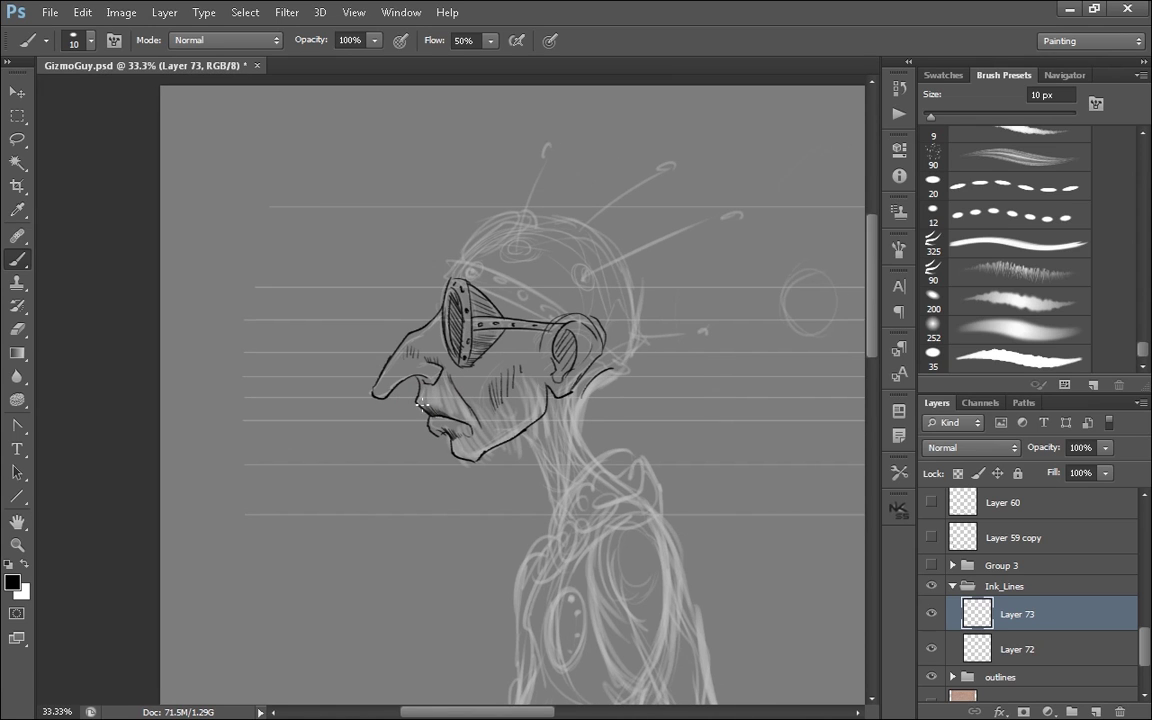
- Move the front-view sketch on Layer 71 in the outlines group closer to the profile view
key(ctrl+minus)
key(ctrl+minus)
key(ctrl+plus)
drag(841, 628, 704, 548)
drag(426, 380, 348, 415)
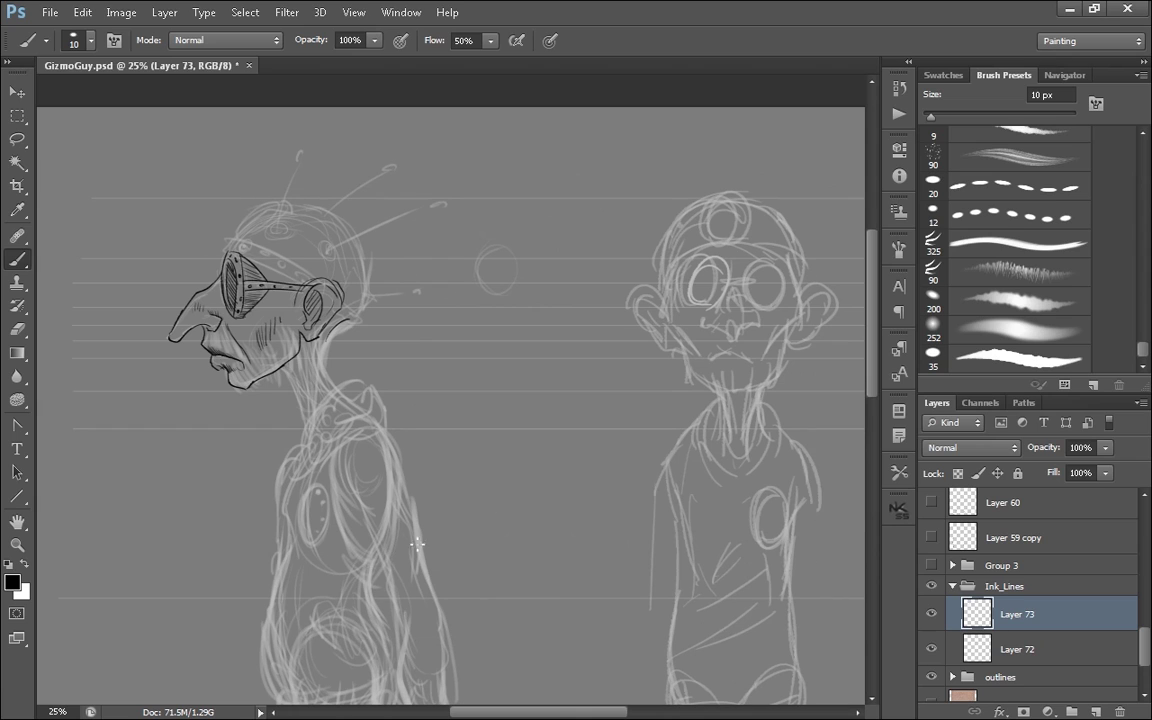
click(1022, 648)
click(952, 677)
scroll(1093, 640, down, 3)
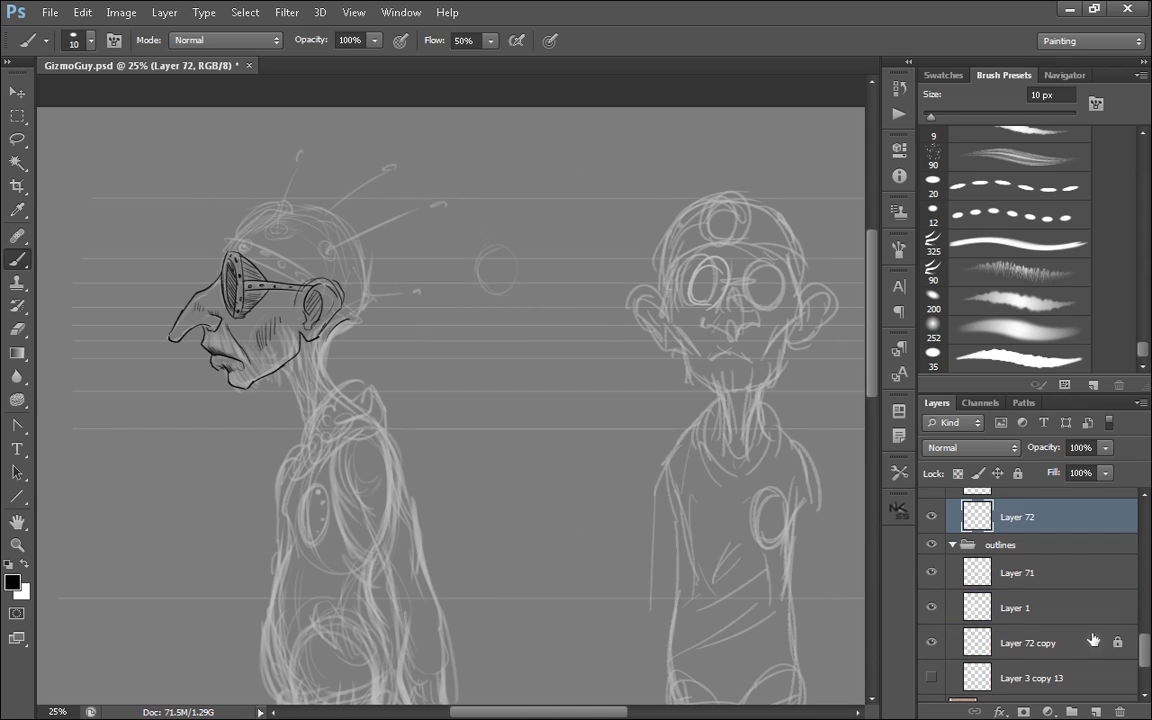
click(1003, 571)
key(v)
mouse_move(770, 496)
mouse_down()
mouse_move(497, 494)
mouse_move(523, 496)
mouse_up()
- Add a new layer above Layer 71, fade Layer 71 to 25% opacity, and ready a white brush on the new layer
click(1095, 711)
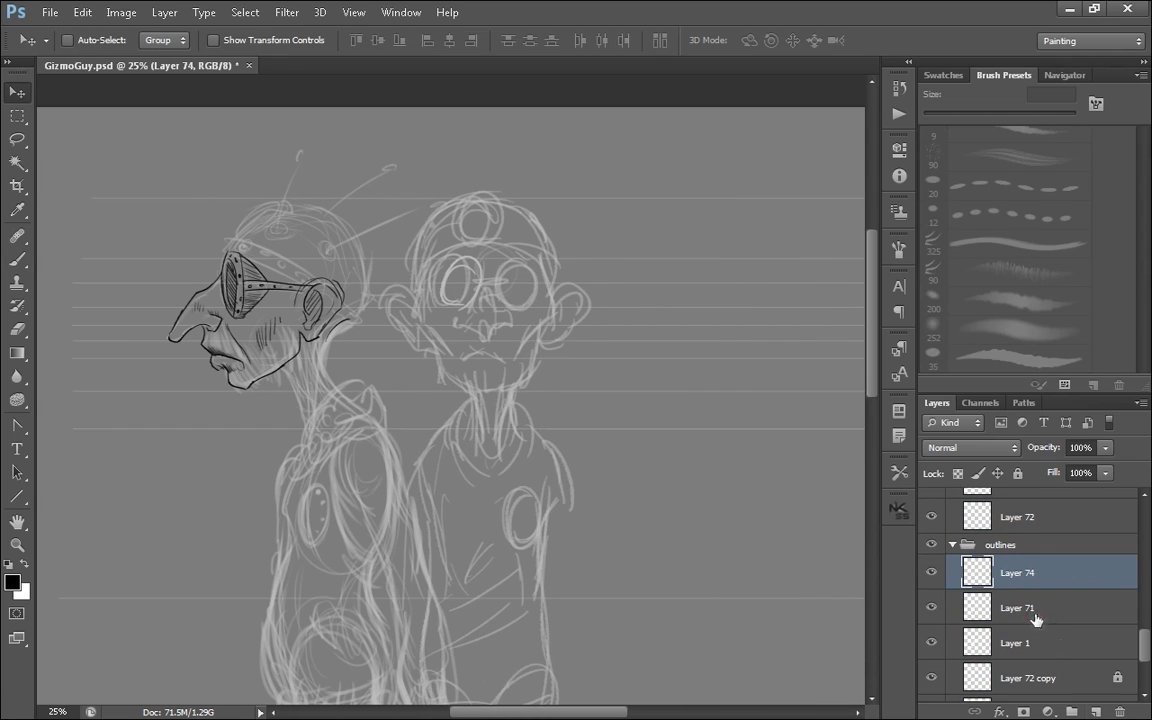
click(1036, 612)
click(1046, 447)
text(25)
key(Return)
click(1035, 581)
key(z)
key(b)
key(x)
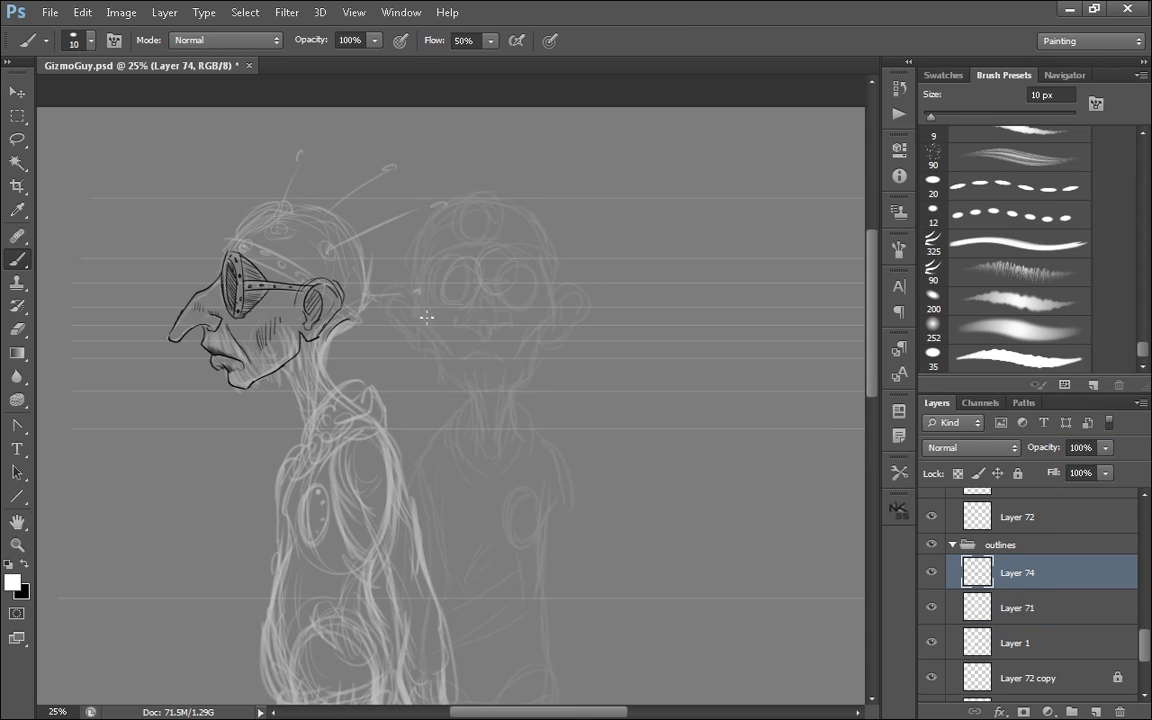
- Sketch the front view's jawline, nose and mouth in white over the faded guide, erasing the stray strokes beside the mouth corner
drag(421, 303, 480, 389)
drag(459, 364, 485, 357)
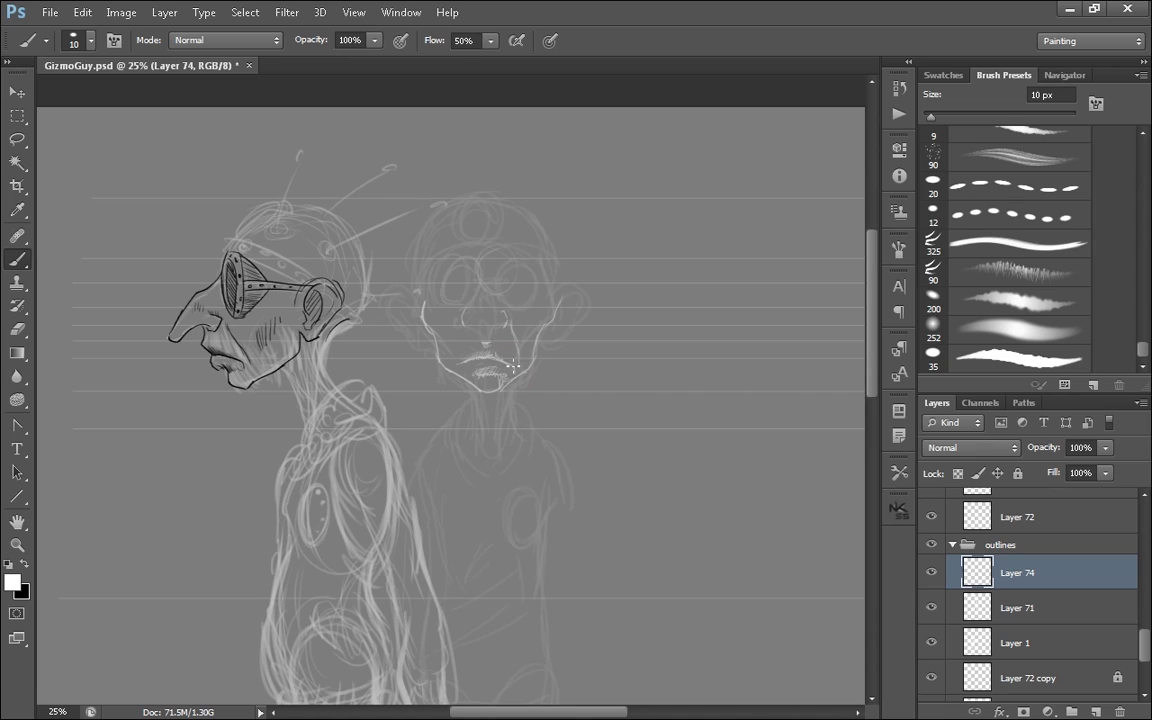
key(e)
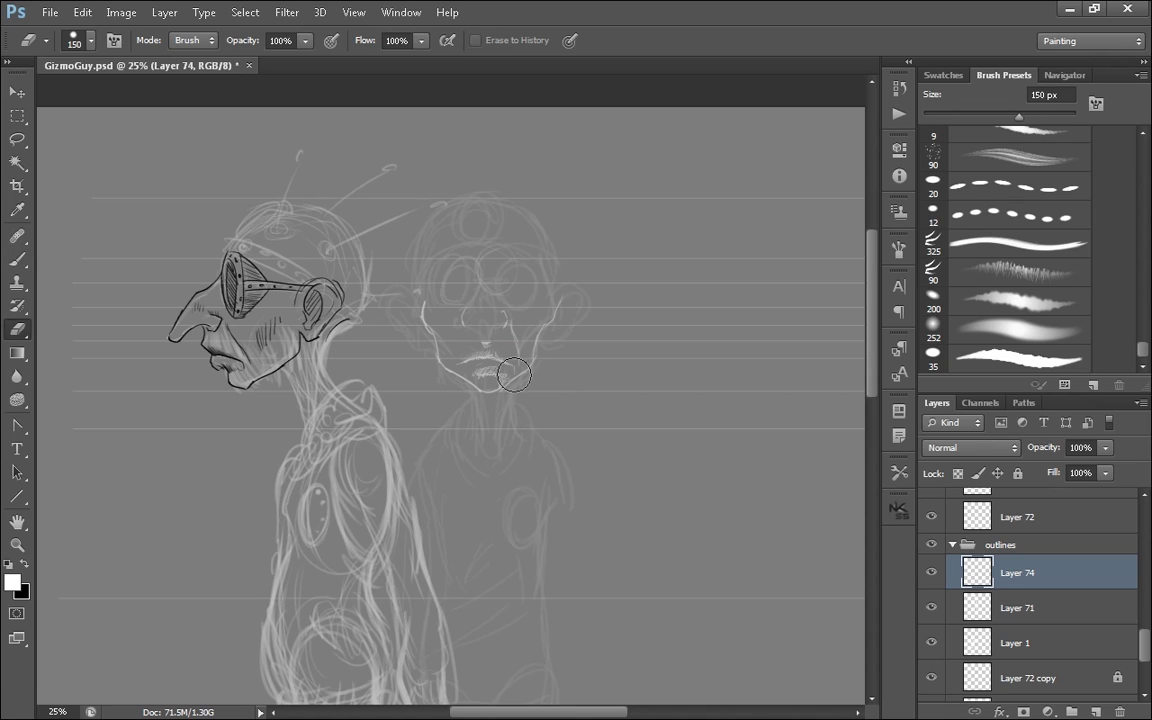
key([)
key([)
key([)
key([)
key([)
key([)
drag(520, 374, 505, 355)
key(b)
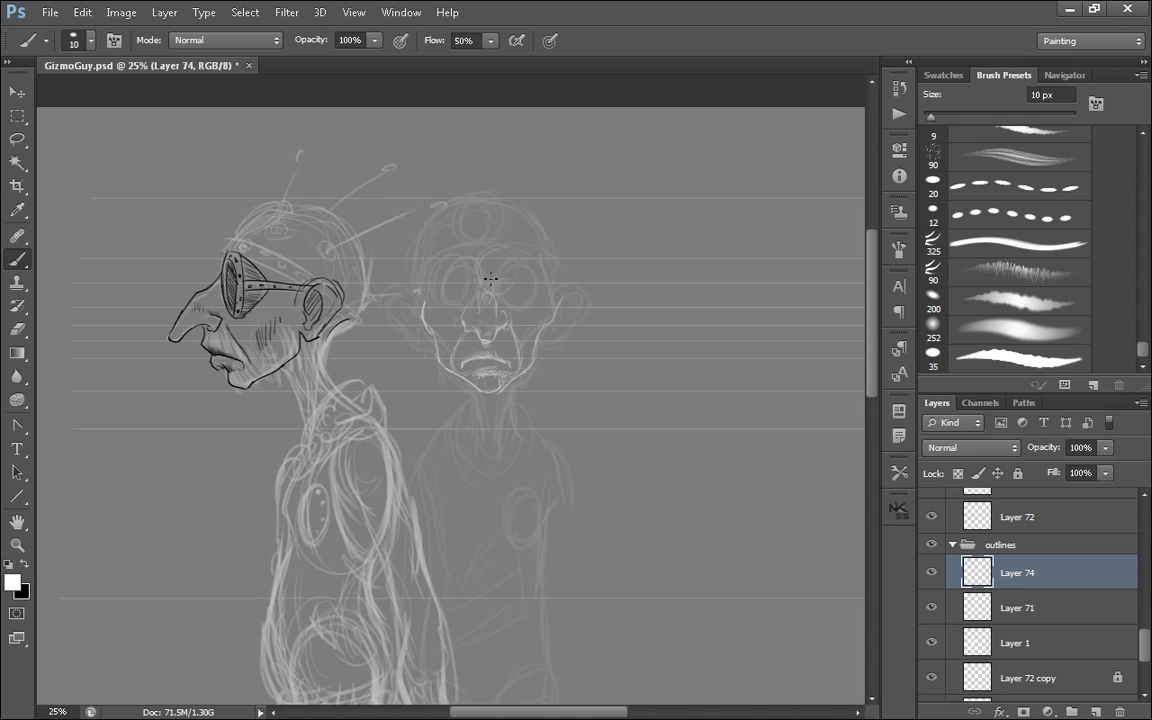
- Draw the two round goggle lenses and their connecting bridge on the front-view face on Layer 74
mouse_move(474, 273)
mouse_down()
mouse_move(546, 270)
mouse_move(462, 308)
mouse_up()
key(ctrl+z)
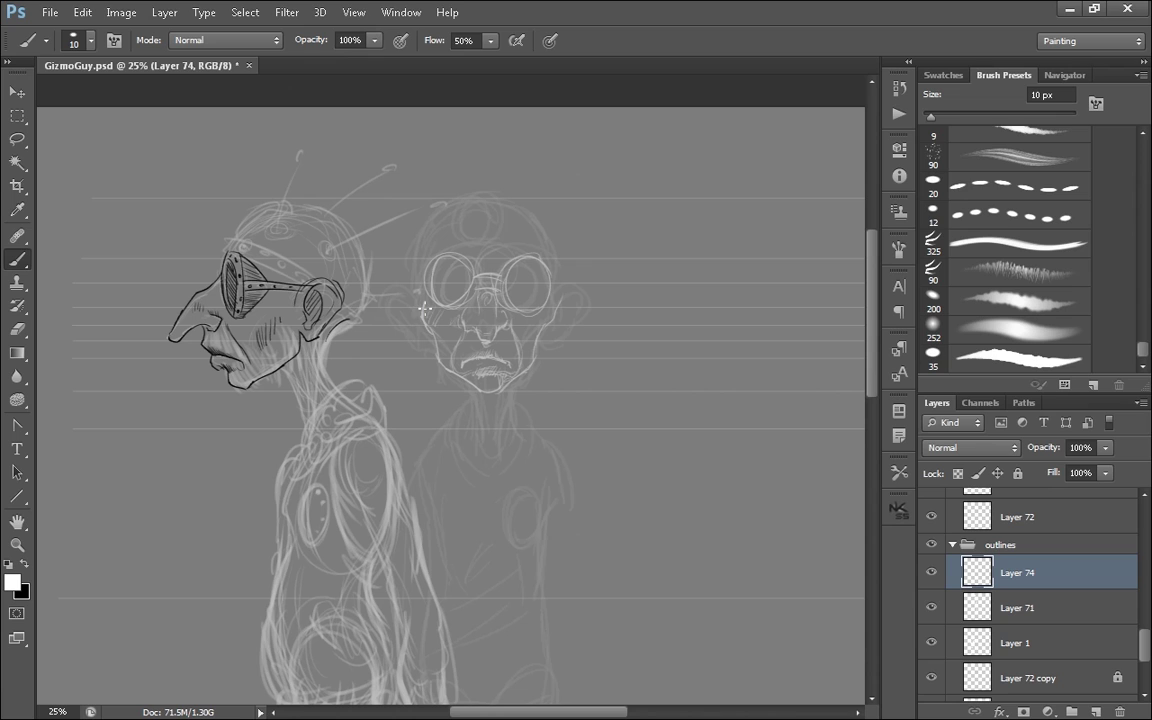
drag(1010, 572, 972, 522)
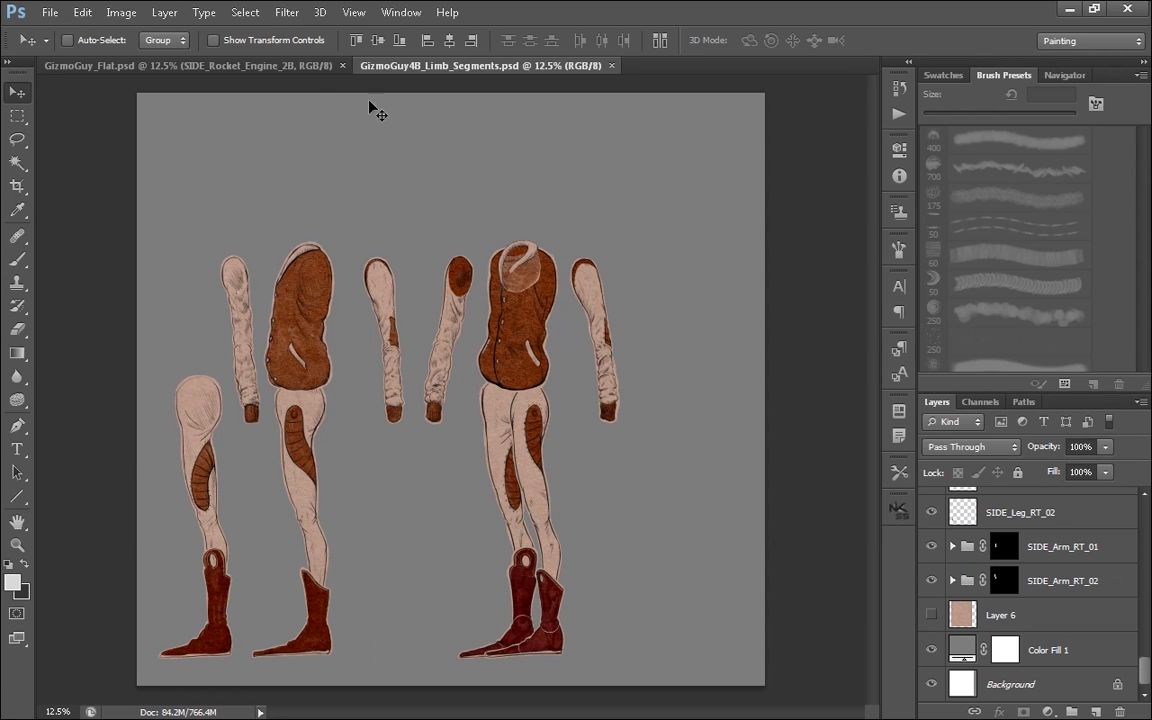
- Switch to GizmoGuy_Flat.psd and select the SIDE_Arm_RT layer, toggling its visibility to identify the detached arm
click(314, 64)
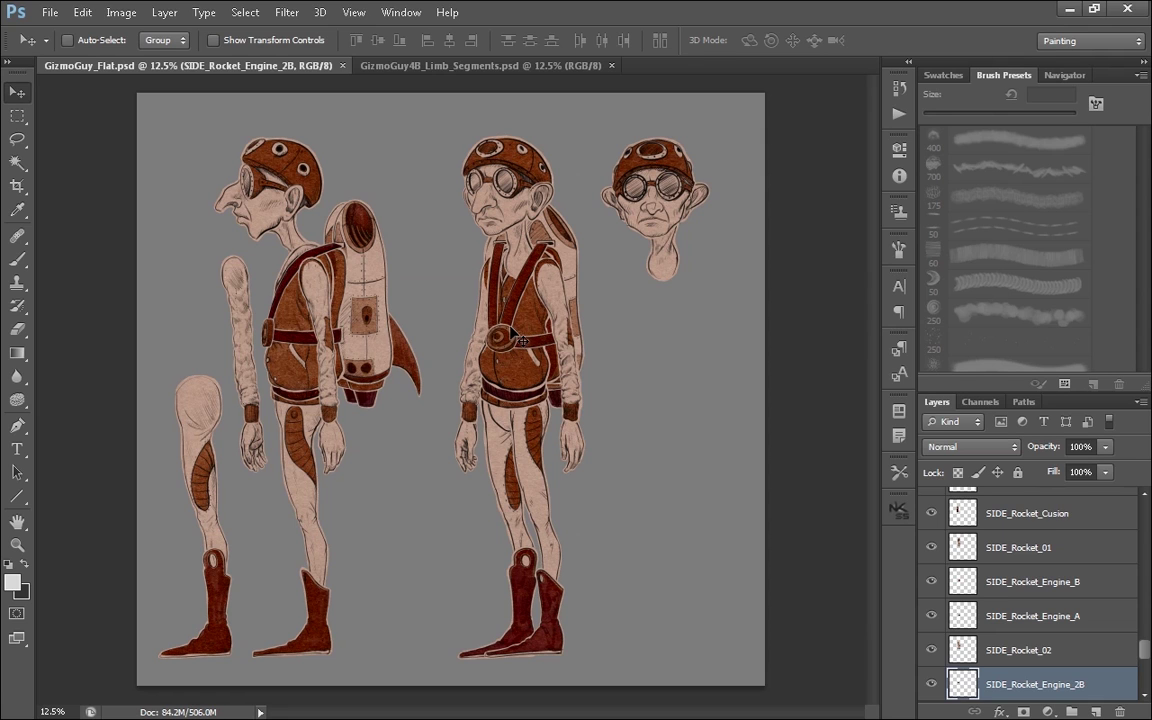
key(ctrl+plus)
key(ctrl+plus)
drag(1144, 649, 1144, 634)
click(1029, 590)
click(932, 592)
click(932, 592)
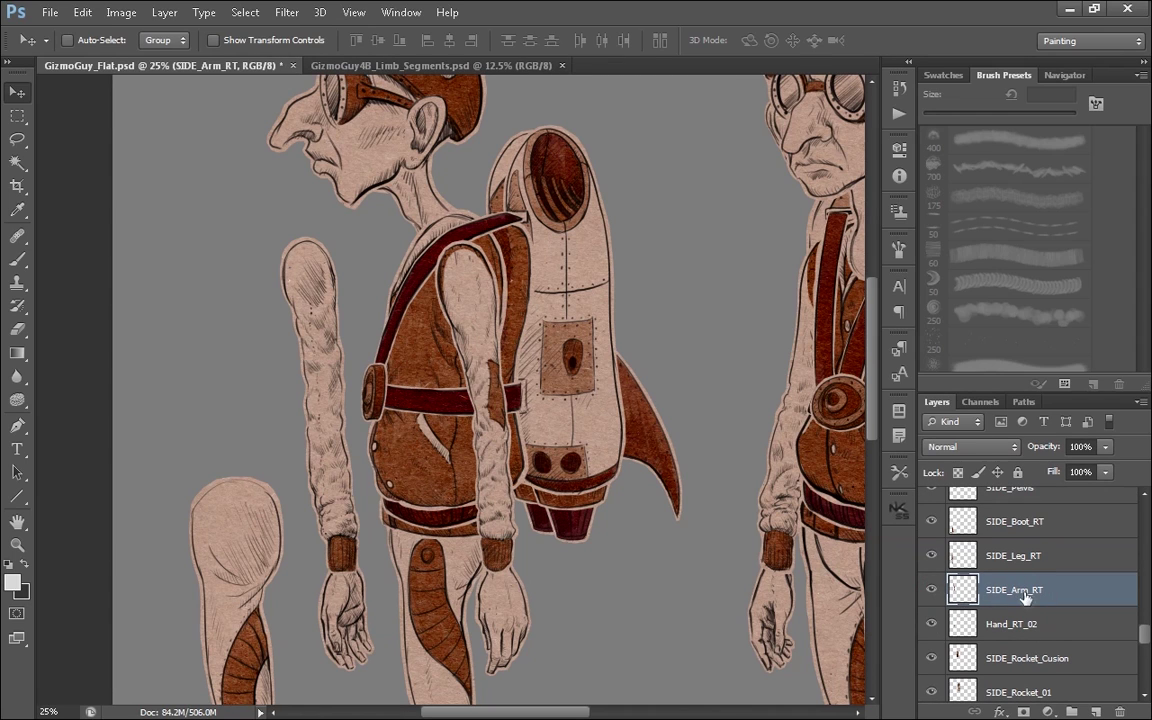
click(929, 592)
click(929, 592)
- Try moving the SIDE_Arm_RT arm away from its hand, and undo the move
mouse_move(334, 452)
mouse_down()
mouse_move(268, 386)
mouse_move(254, 407)
mouse_move(271, 440)
mouse_up()
key(ctrl+z)
key(ctrl+z)
key(ctrl+z)
key(ctrl+z)
key(ctrl+z)
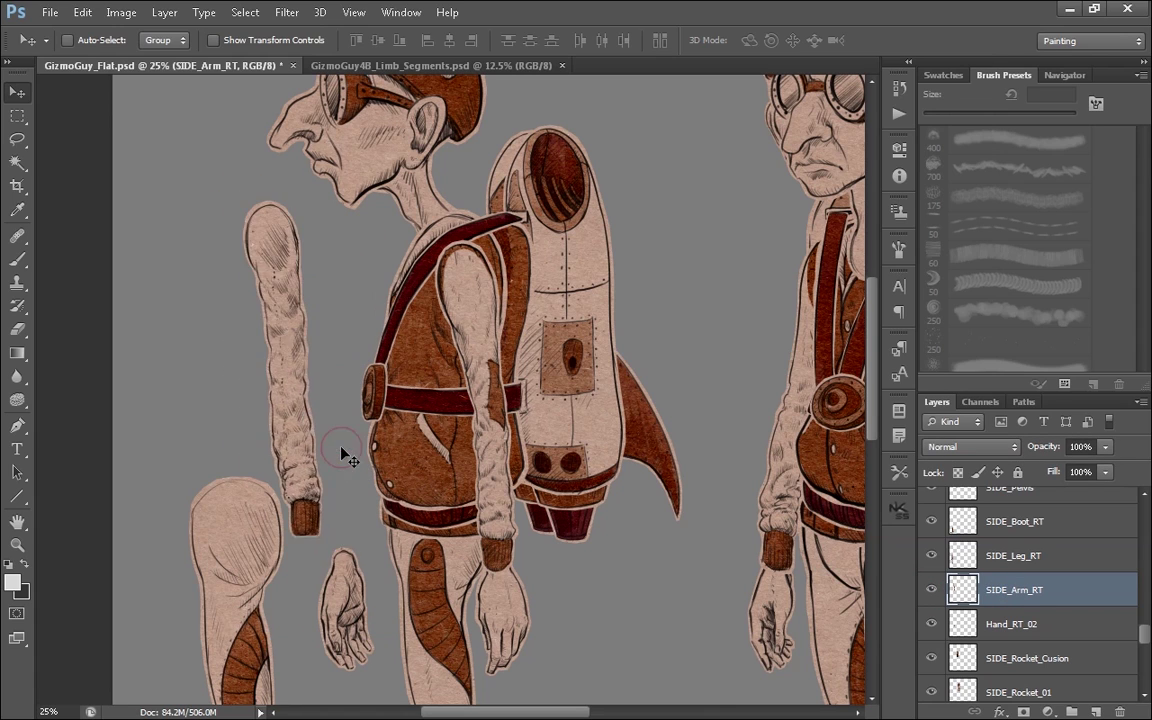
- Try bending the SIDE_Arm_RT arm forward with Puppet Warp, using pins at the elbow, shoulder and cuff
click(84, 13)
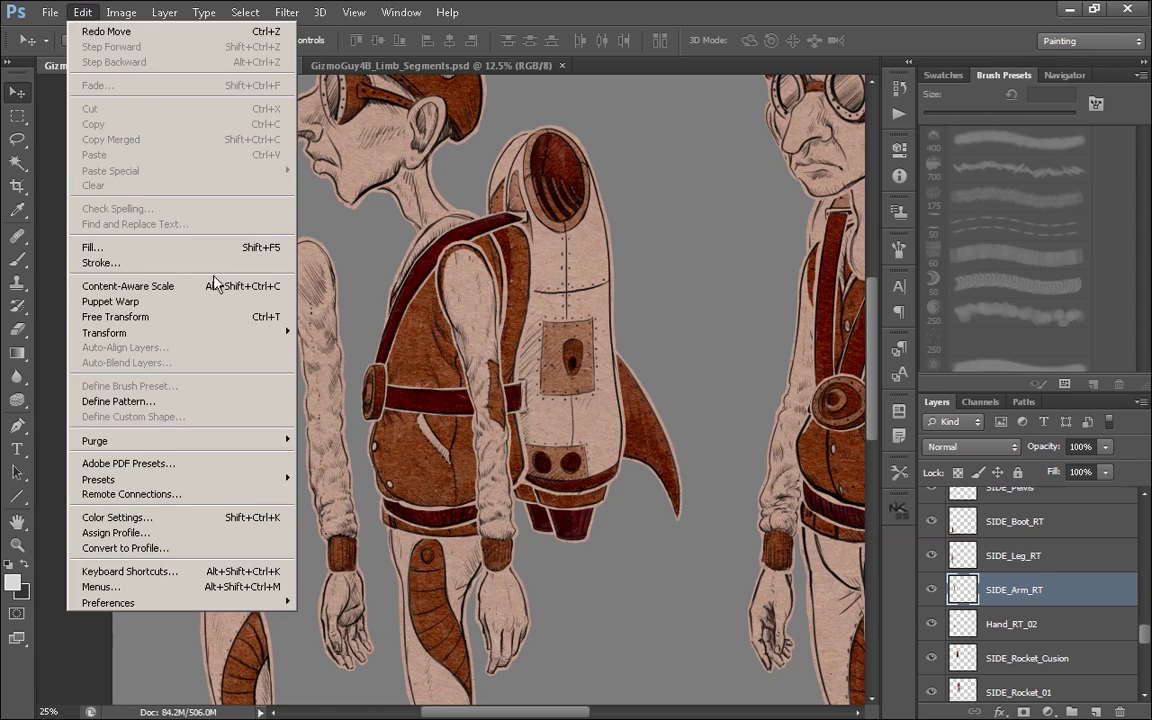
click(285, 303)
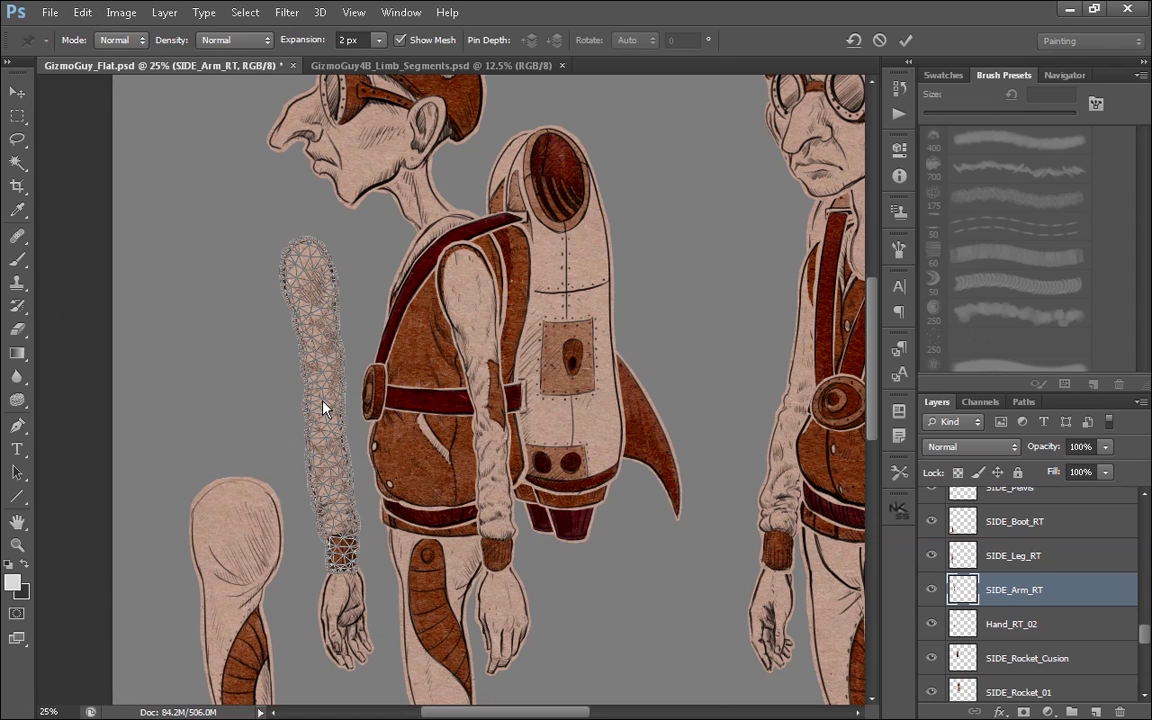
click(322, 402)
click(305, 266)
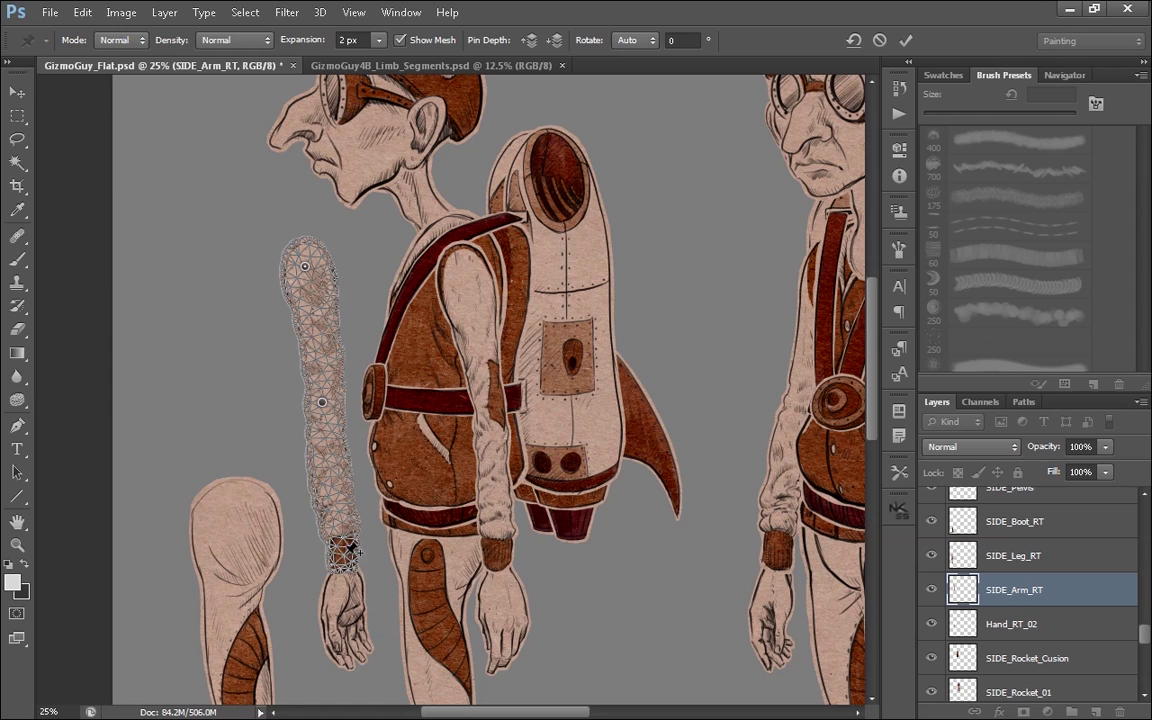
click(340, 546)
drag(348, 543, 188, 386)
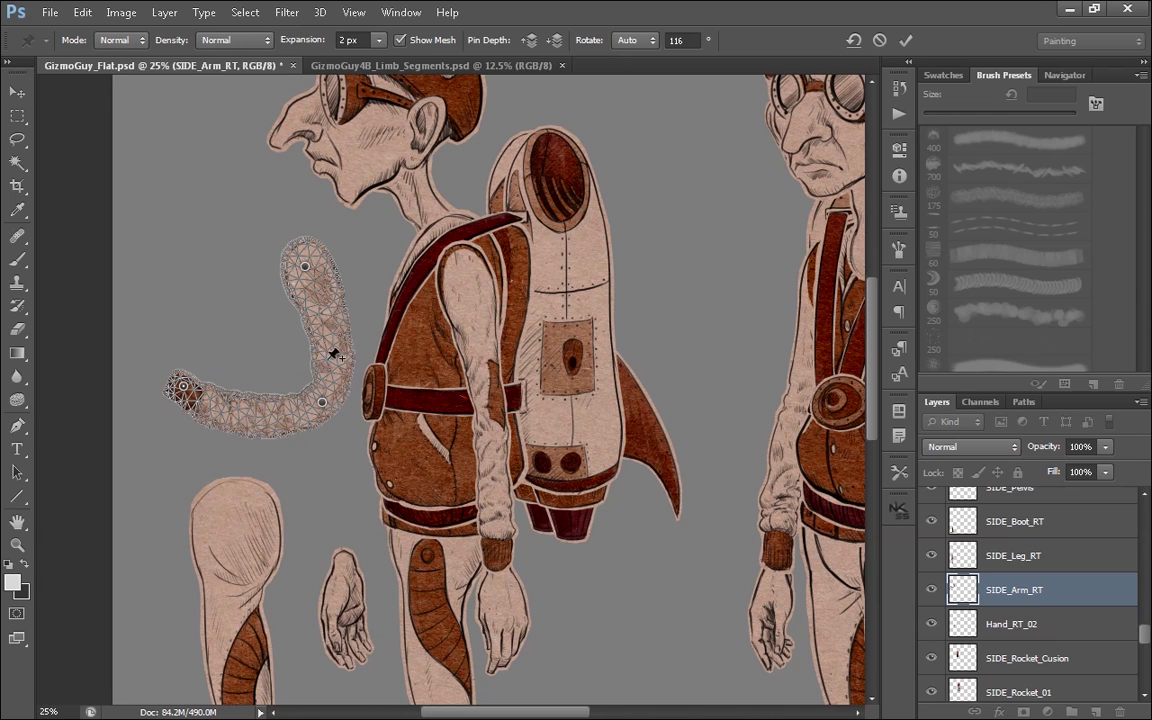
click(321, 402)
drag(321, 402, 335, 392)
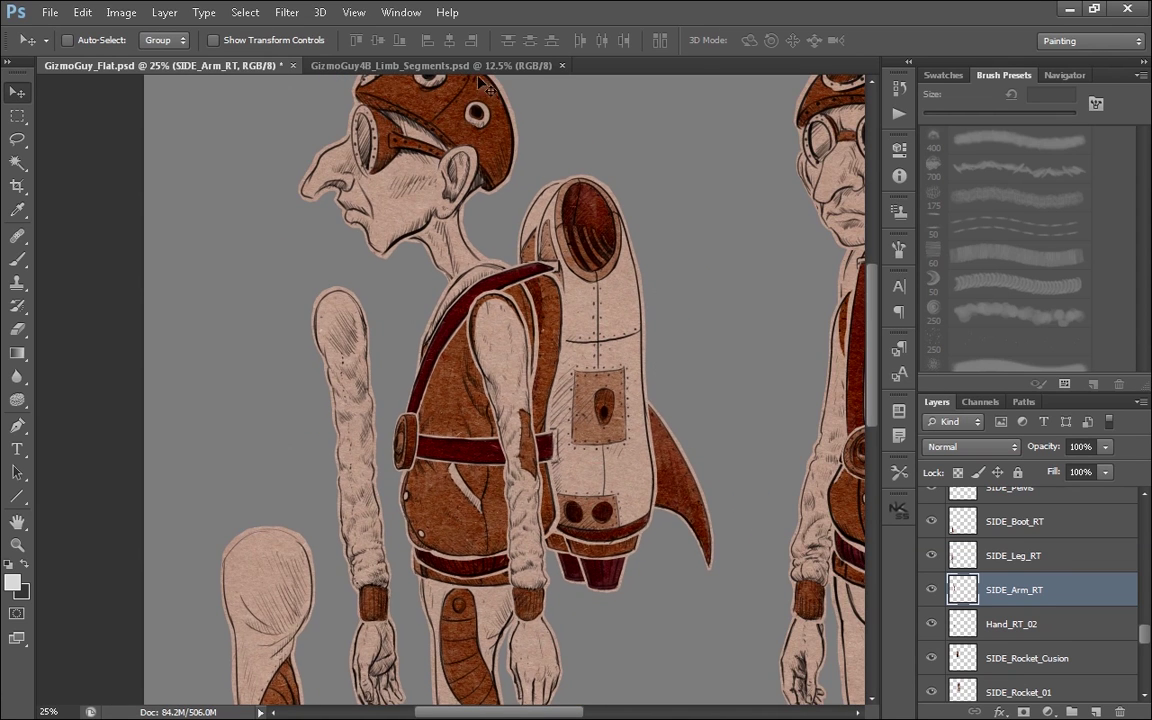
- Switch to GizmoGuy4B_Limb_Segments.psd and select the mask of the SIDE_Arm_RT_01 group
click(429, 66)
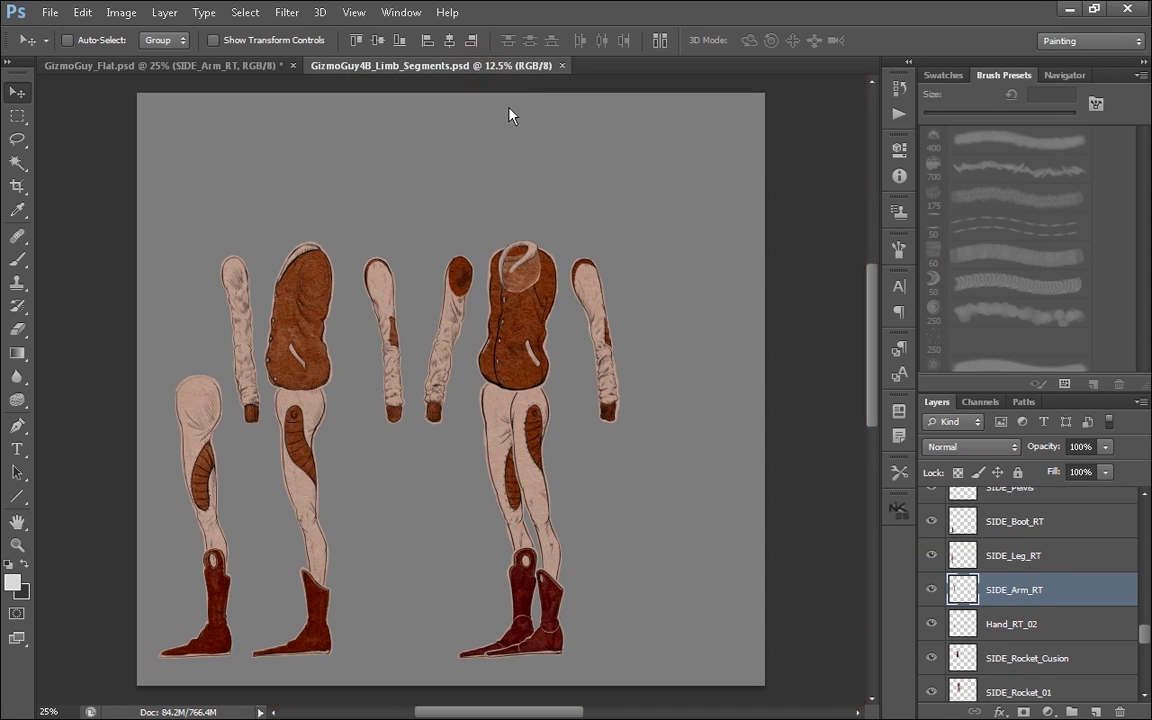
key(ctrl+plus)
key(ctrl+plus)
key(ctrl+plus)
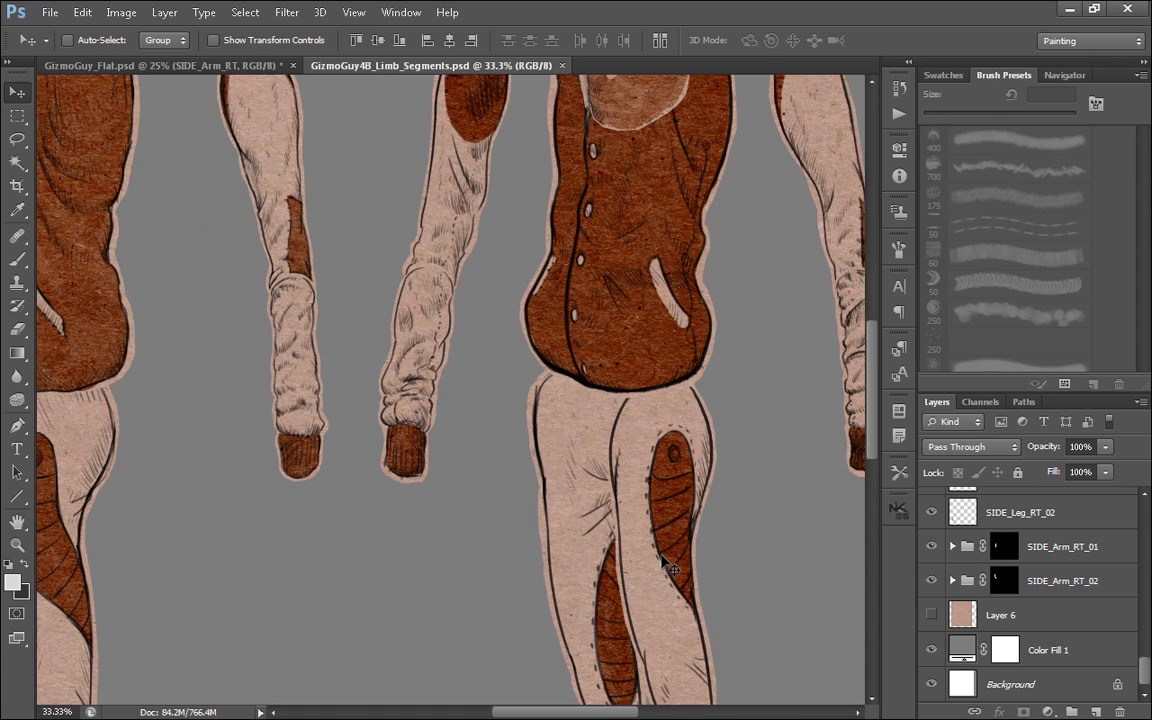
click(1004, 546)
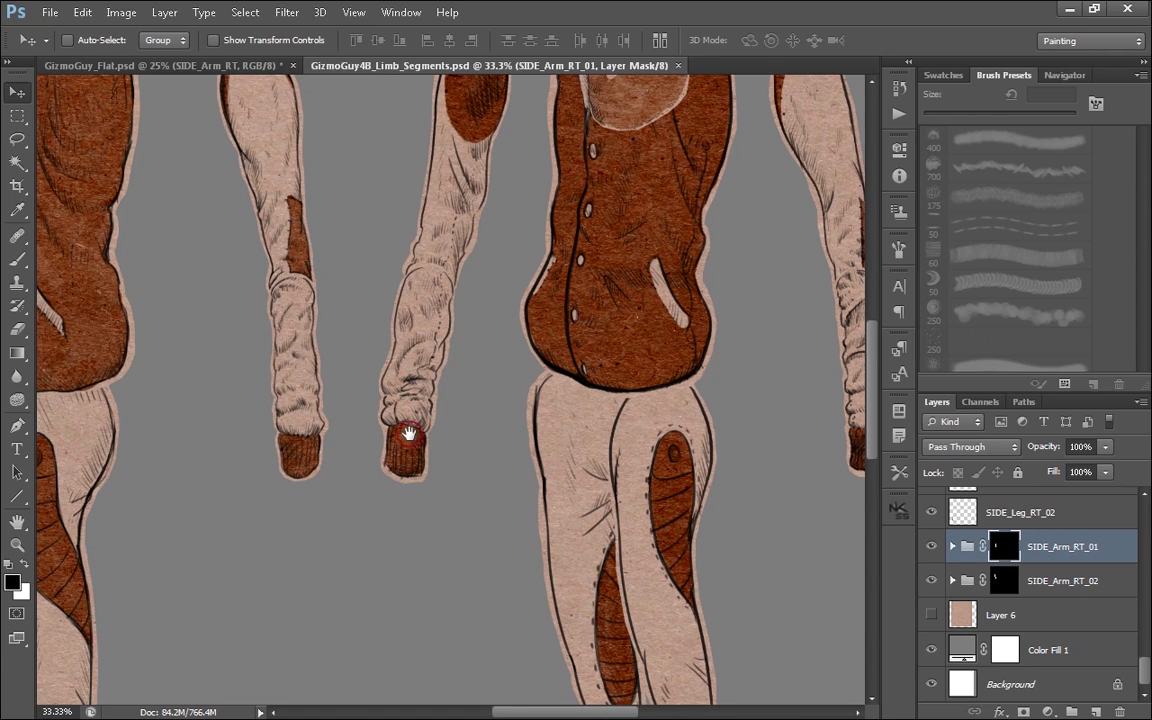
drag(85, 625, 324, 590)
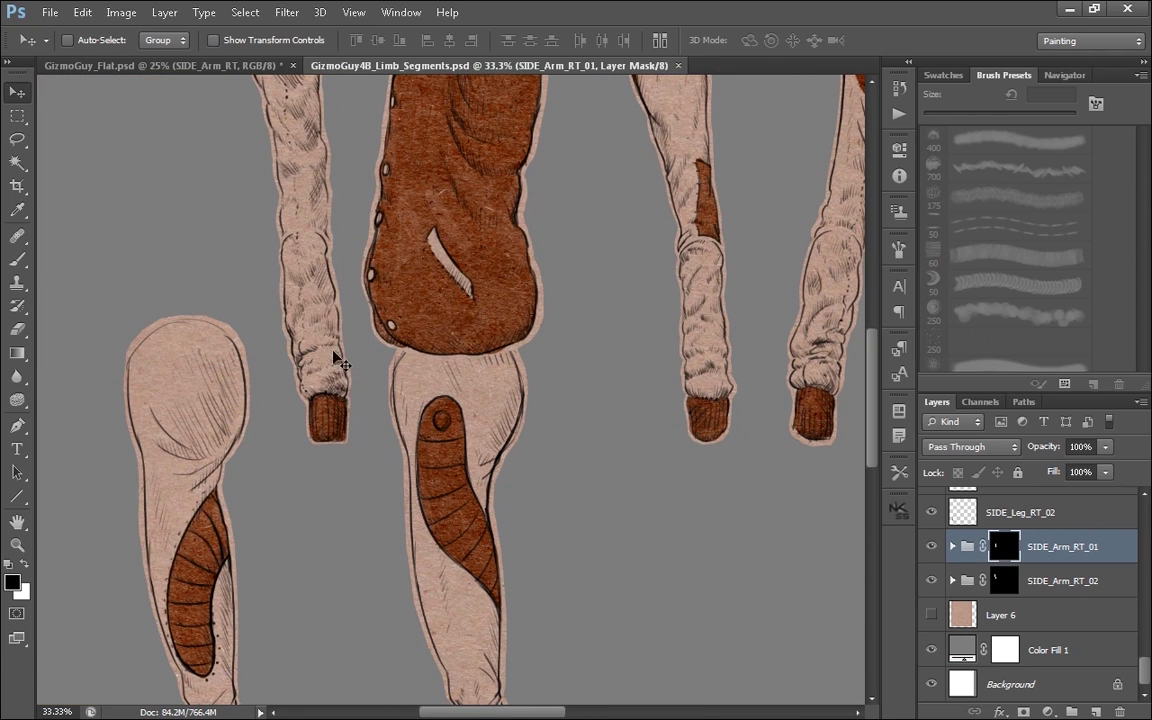
- Try pulling the side view's forearm segment away from the upper arm and rotating it about the elbow with Free Transform
drag(314, 329, 332, 464)
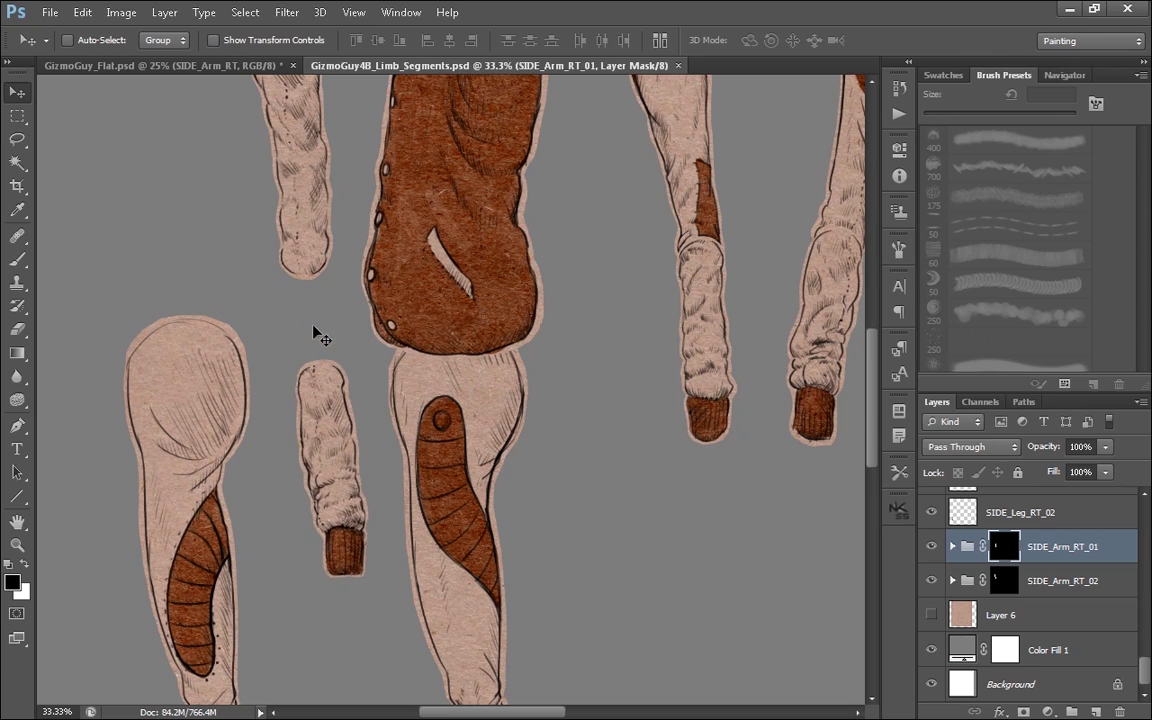
key(ctrl+z)
key(ctrl+t)
mouse_move(408, 255)
mouse_down()
mouse_move(452, 283)
mouse_move(335, 401)
mouse_move(372, 389)
mouse_move(456, 249)
mouse_move(332, 402)
mouse_up()
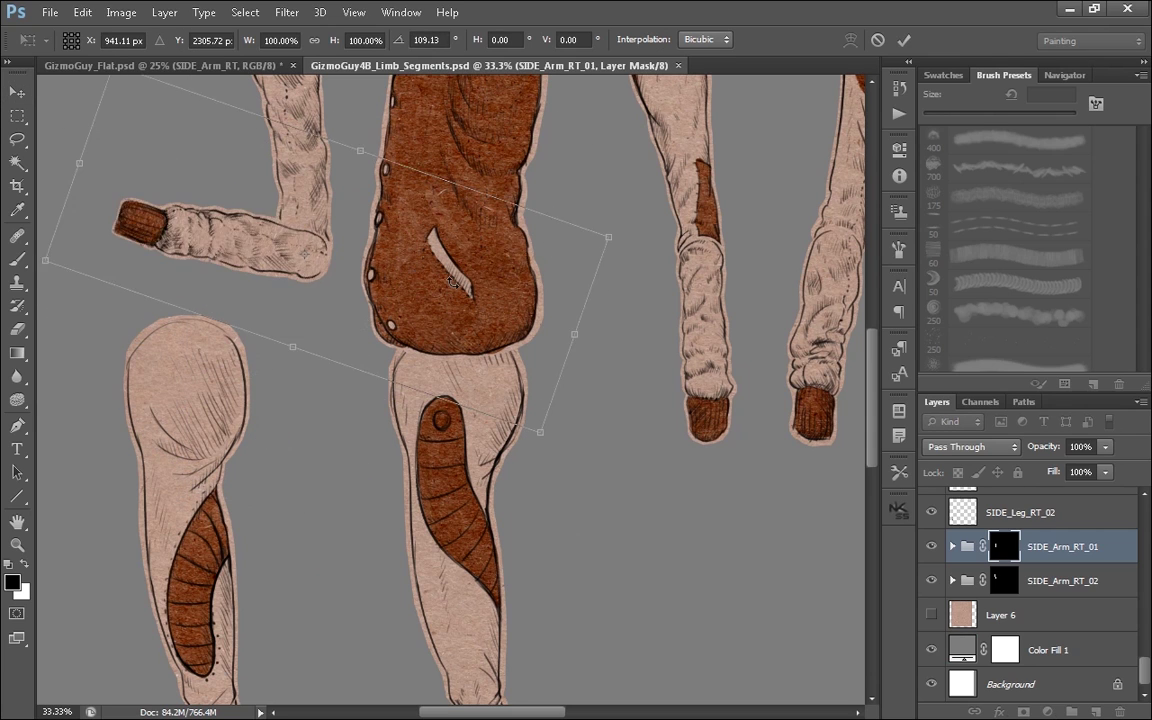
drag(455, 285, 313, 271)
drag(535, 454, 662, 641)
key(Escape)
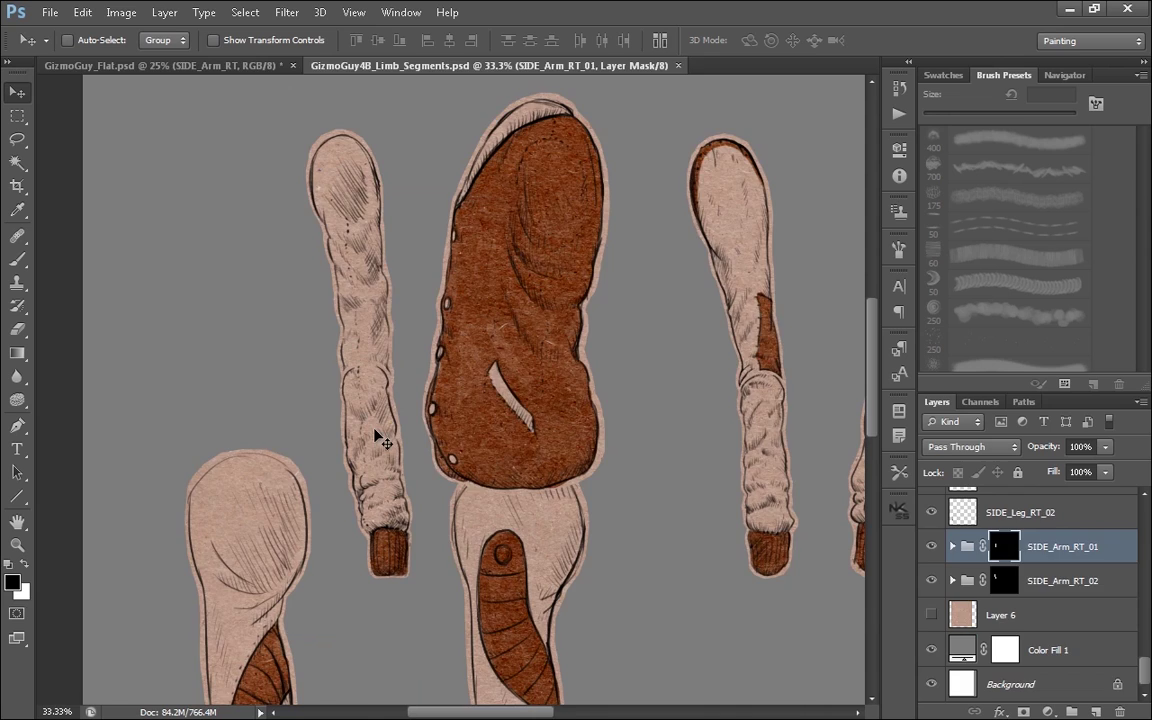
- Return to GizmoGuy_Flat.psd and examine how the side and three-quarter figures are divided into separate body parts
key(ctrl+Tab)
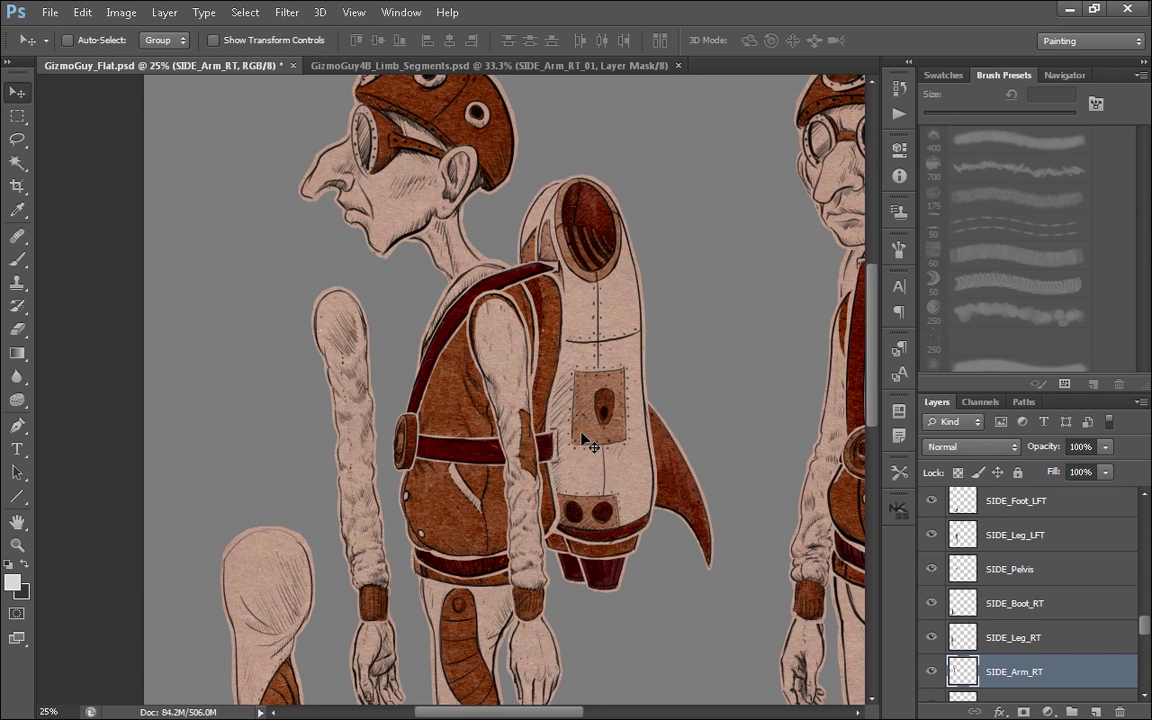
key(ctrl+minus)
drag(681, 430, 577, 354)
drag(681, 432, 572, 381)
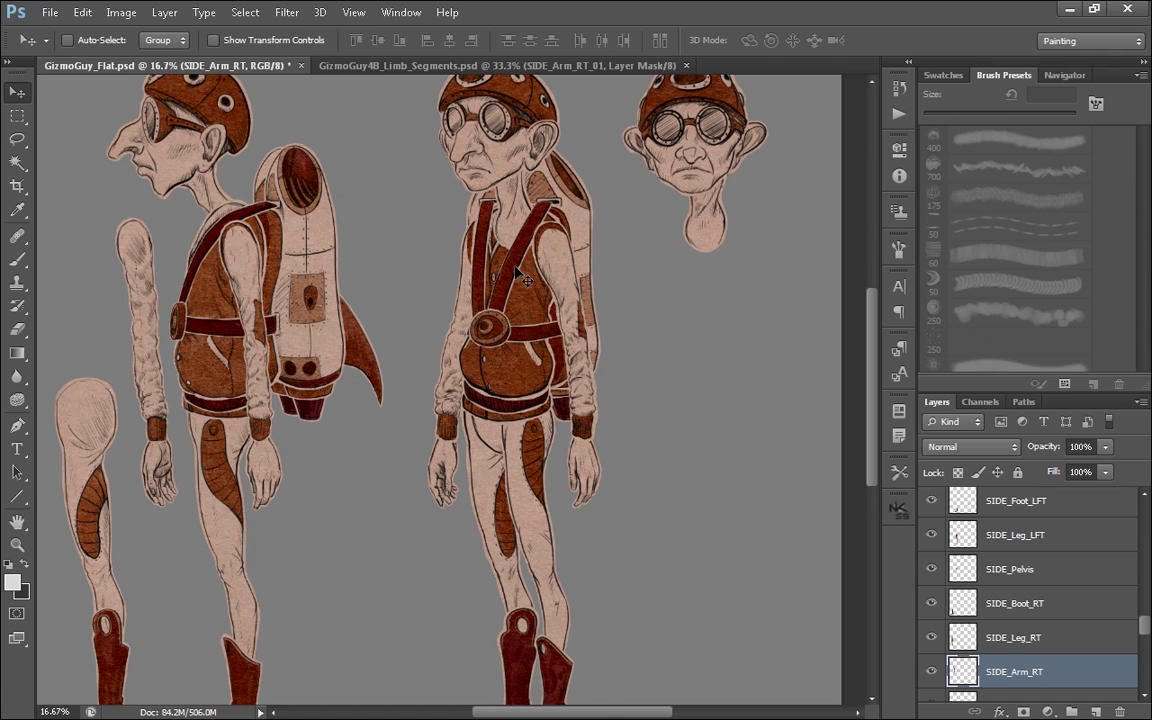
key(ctrl+plus)
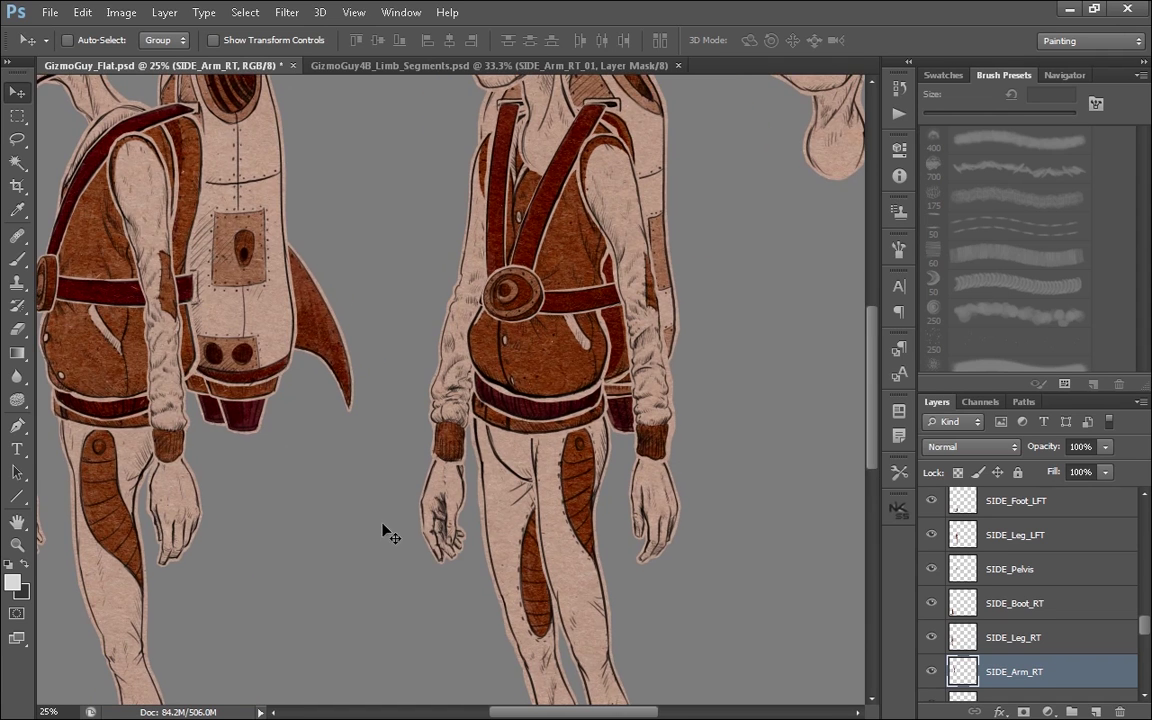
drag(398, 491, 714, 541)
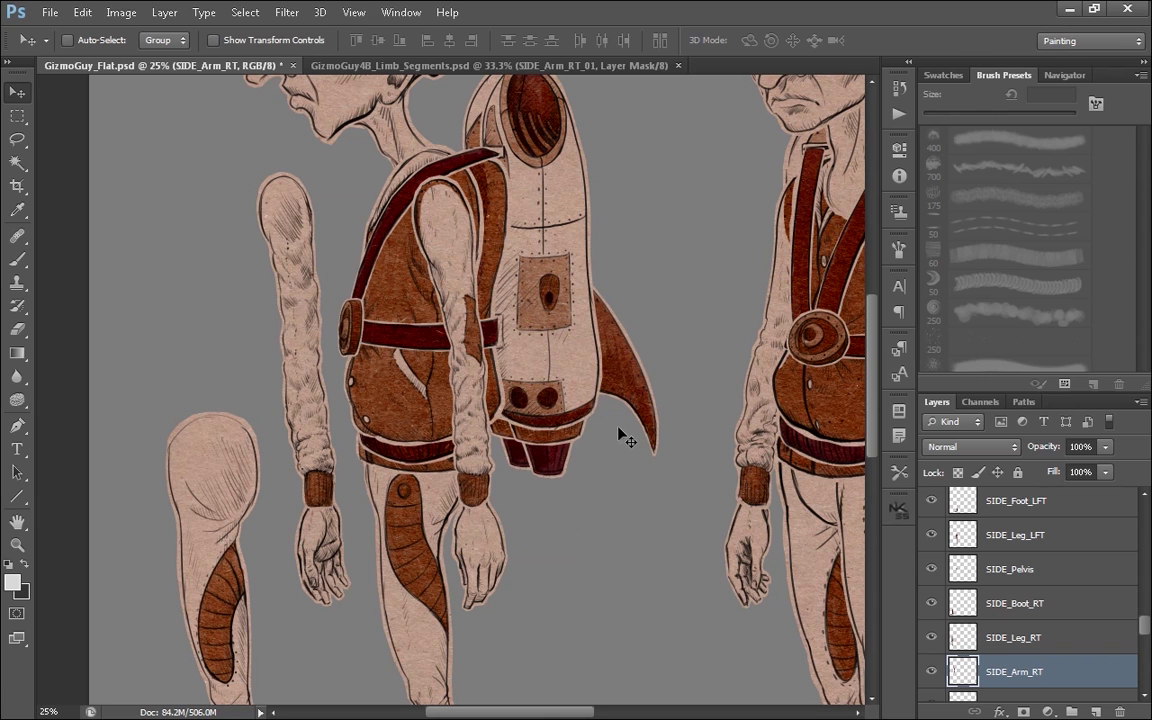
key(ctrl+minus)
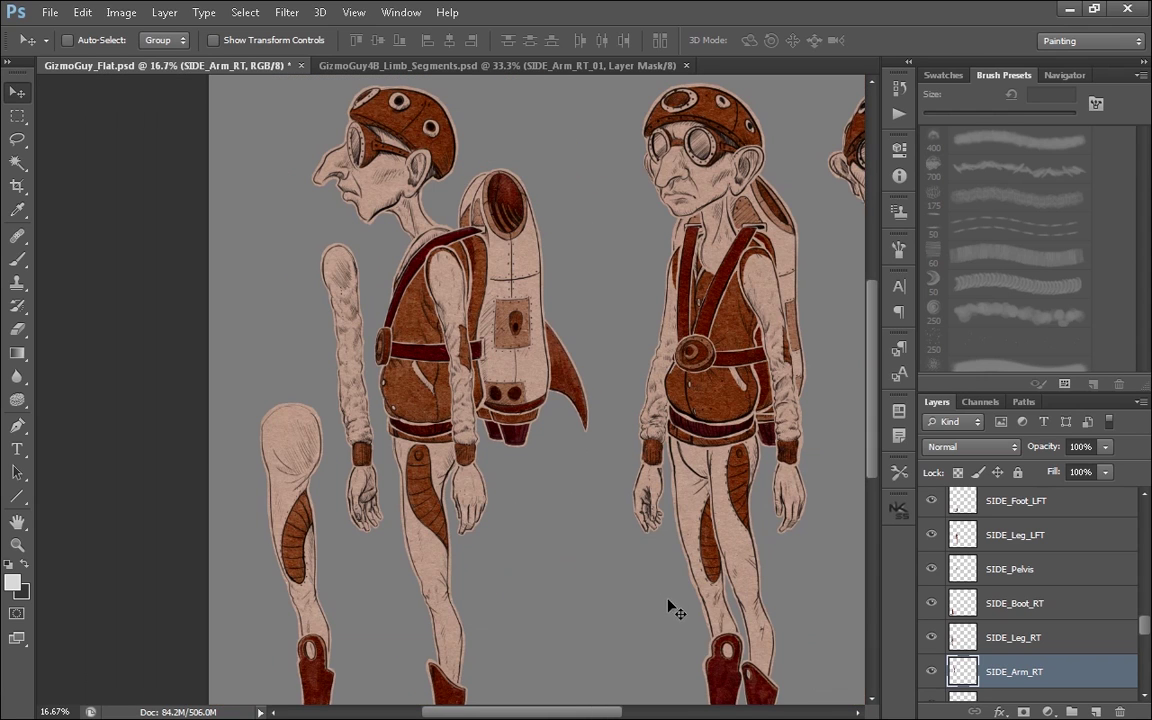
drag(751, 625, 715, 607)
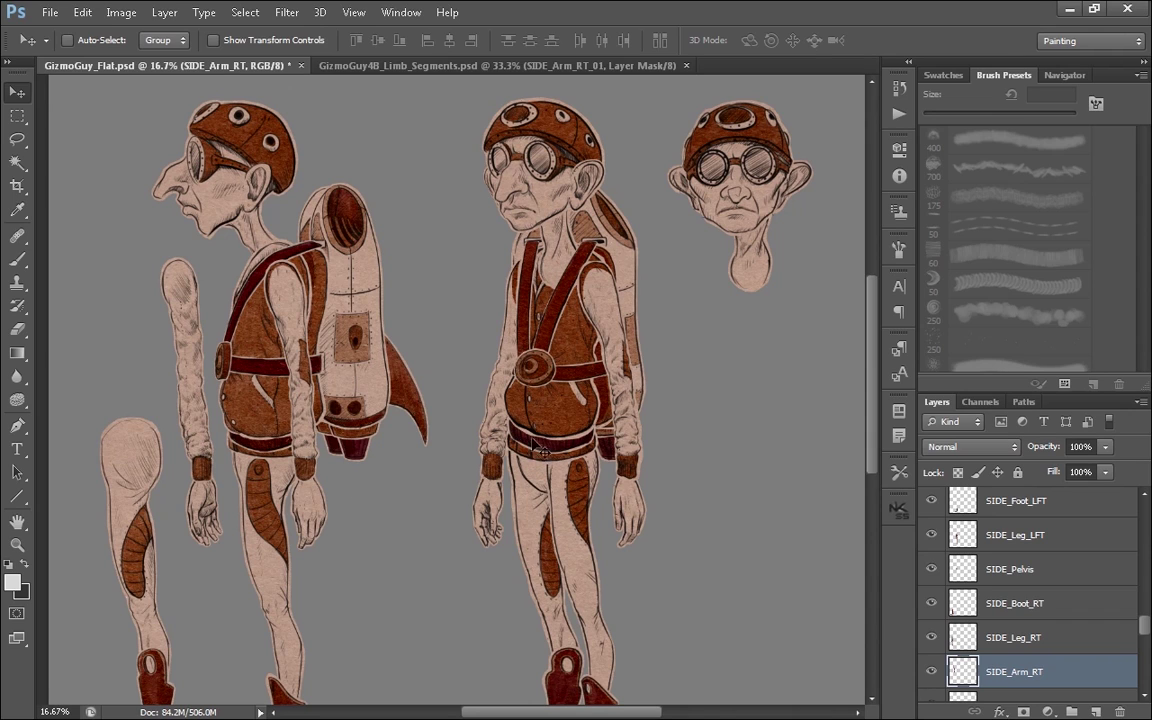
- Enable Auto-Select and Show Transform Controls for the Move tool, and select the three-quarter figure's torso skirt
click(262, 46)
click(512, 418)
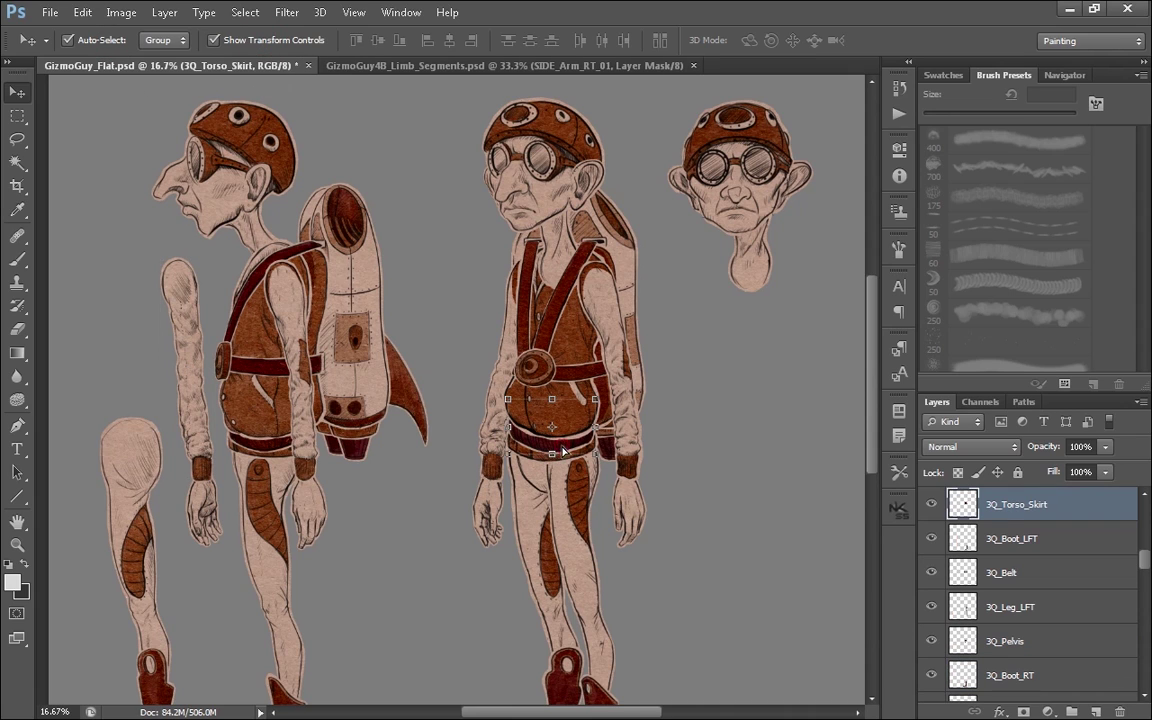
- Try rotating the 3Q_Torso_Skirt piece by about 17 degrees, and undo the rotation
drag(564, 452, 608, 472)
key(ctrl+z)
key(Return)
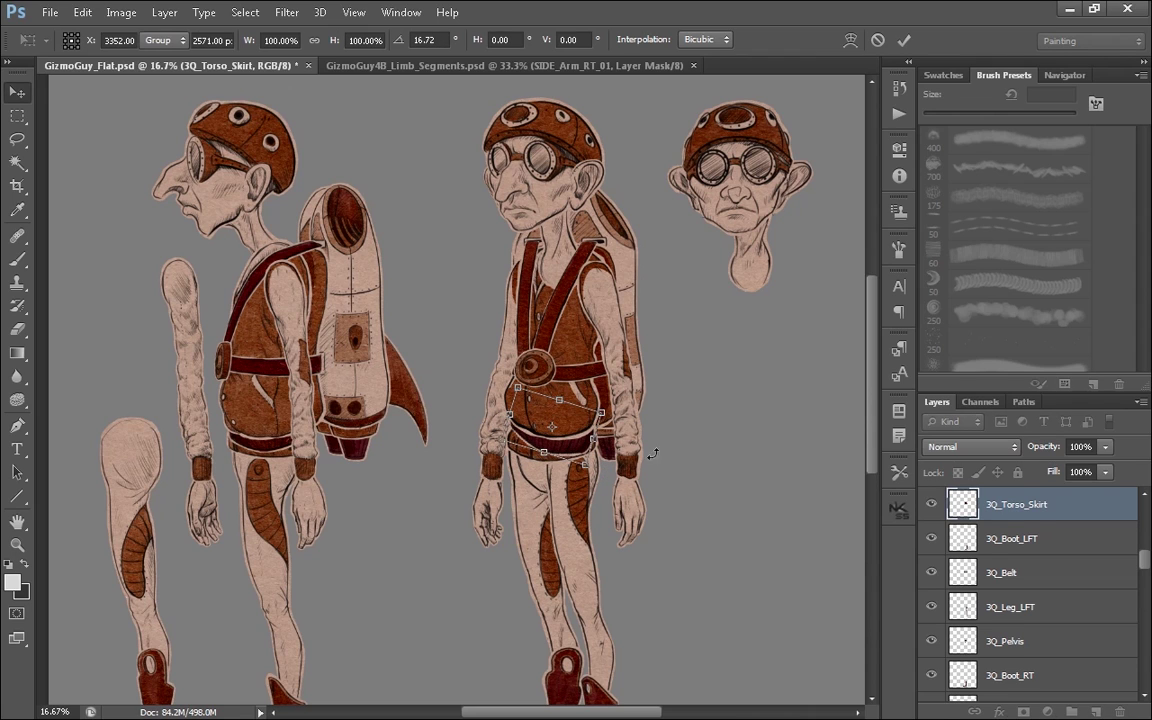
click(679, 455)
- Try shifting the three-quarter figure's belt and pulling its left leg away from the body, and undo the leg's move
drag(536, 466, 575, 458)
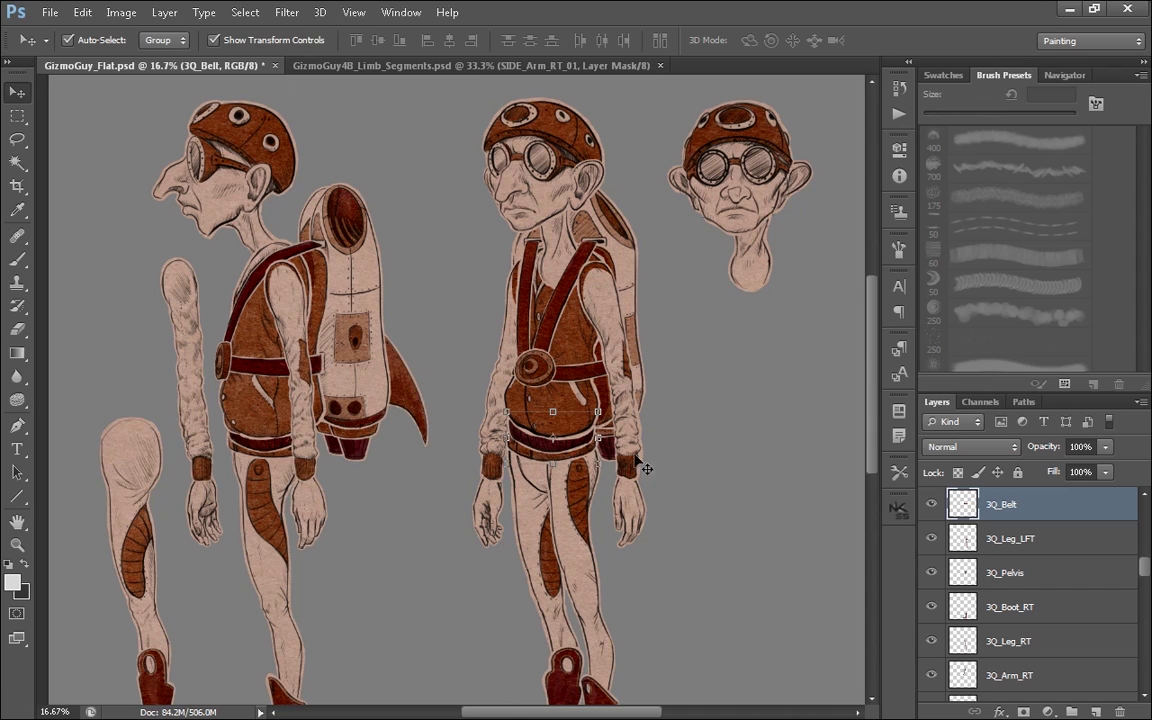
click(575, 508)
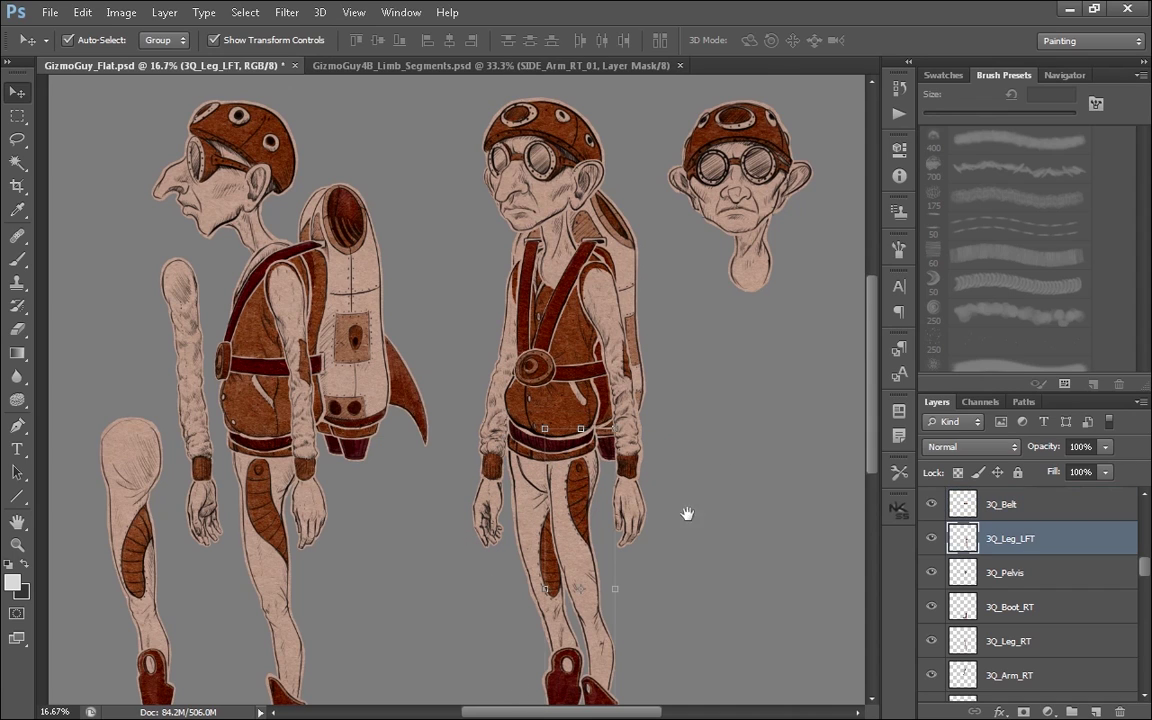
drag(716, 624, 694, 499)
drag(558, 437, 724, 418)
key(ctrl+z)
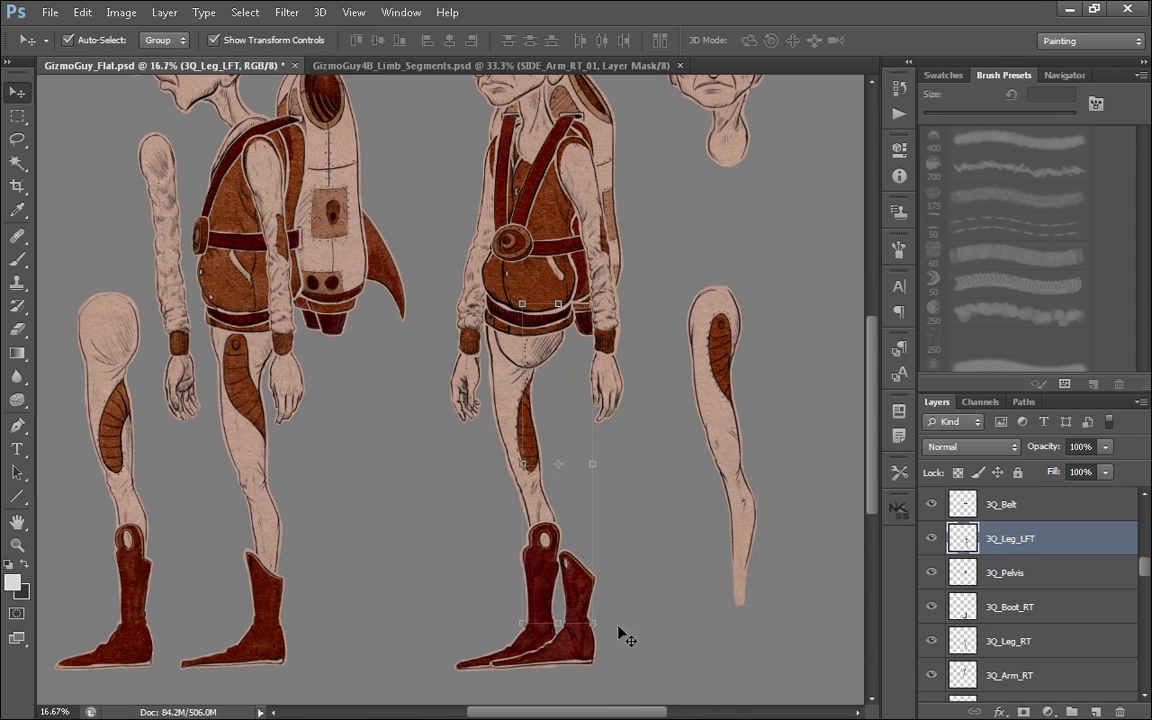
- Try moving the three-quarter figure's left boot away from the leg and rotating it by about 12 degrees, undoing both changes
click(572, 652)
drag(568, 649, 689, 621)
key(ctrl+z)
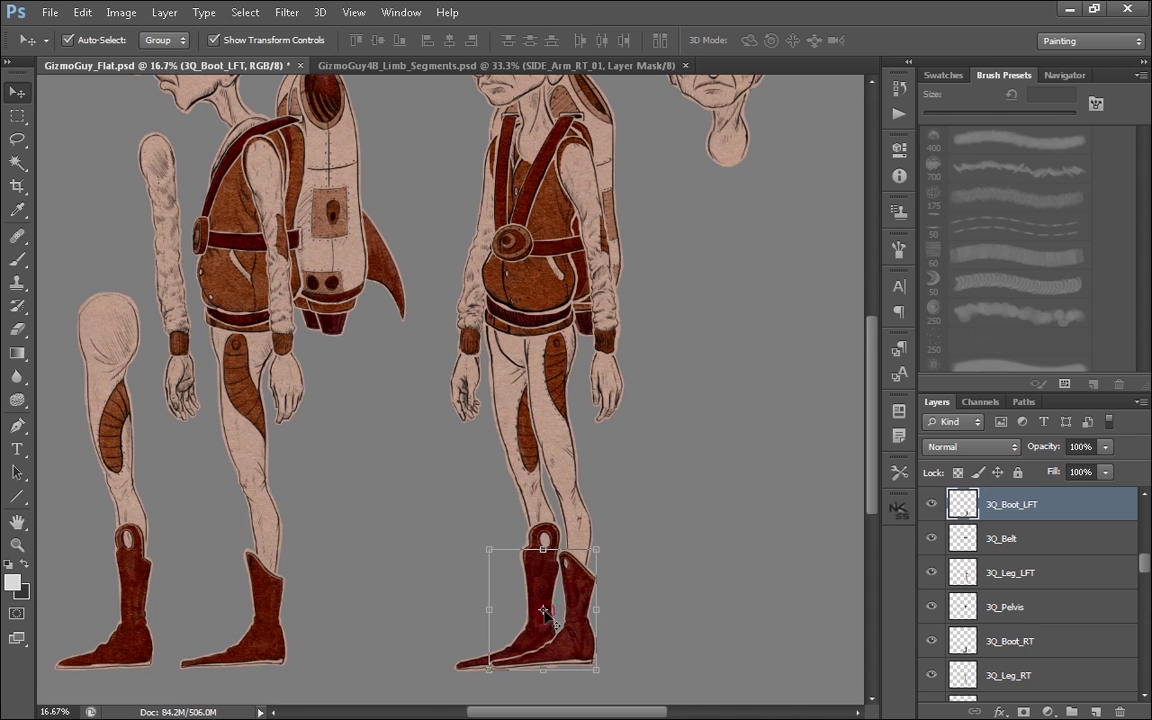
drag(543, 610, 623, 624)
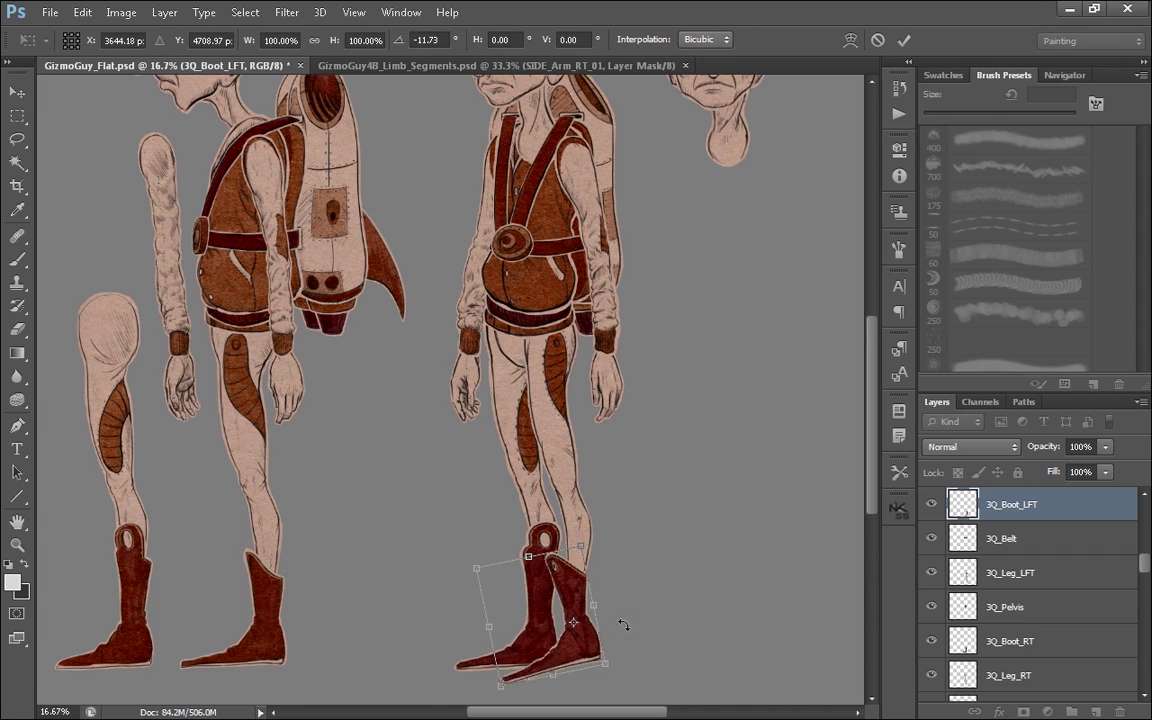
key(ctrl+z)
key(Return)
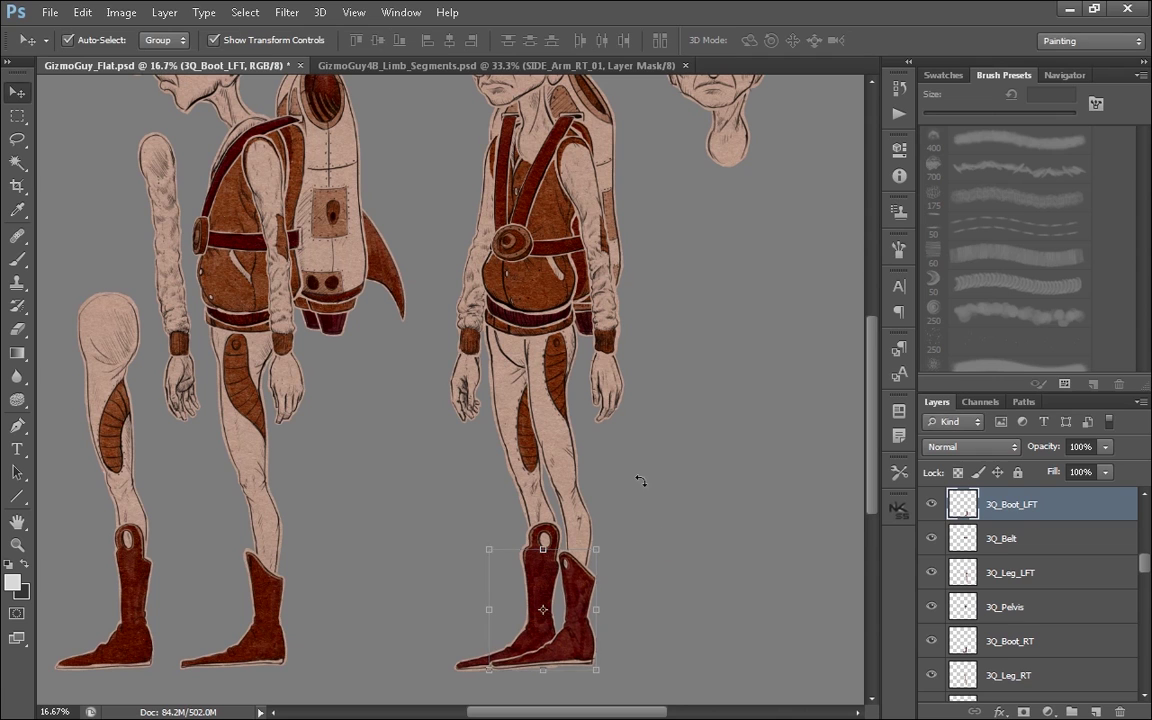
scroll(656, 465, up, 3)
scroll(640, 551, down, 5)
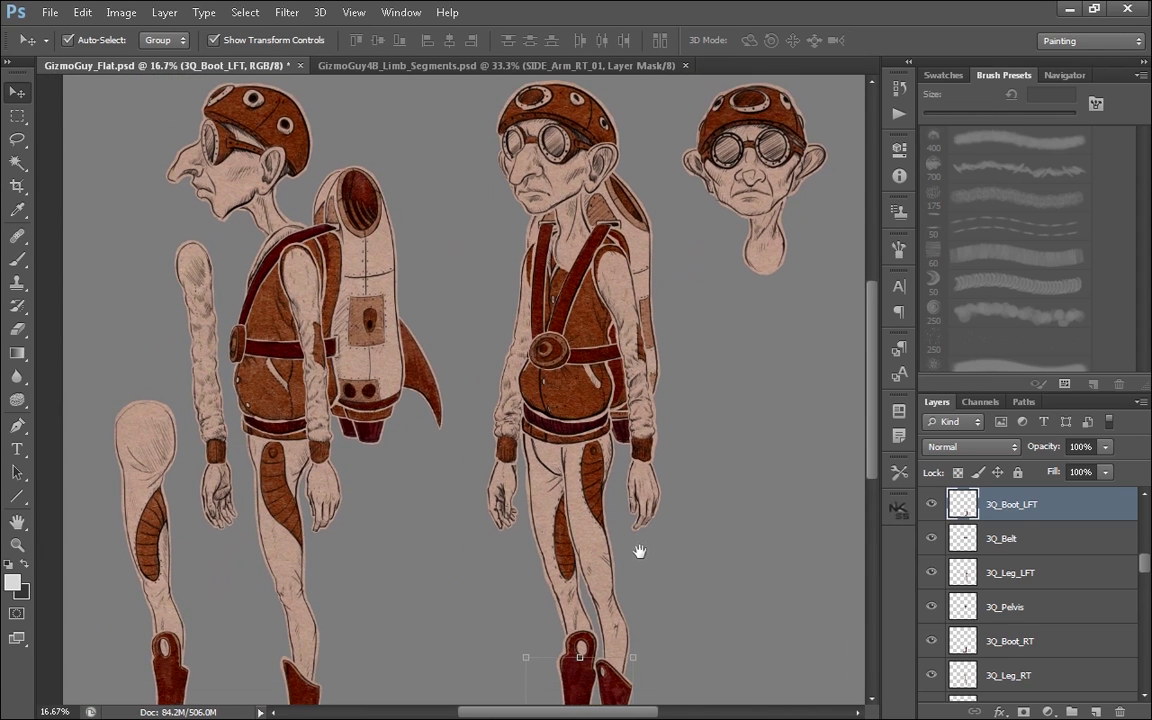
- Select the three-quarter figure's left leg together with its boot, and drop the selection
click(590, 450)
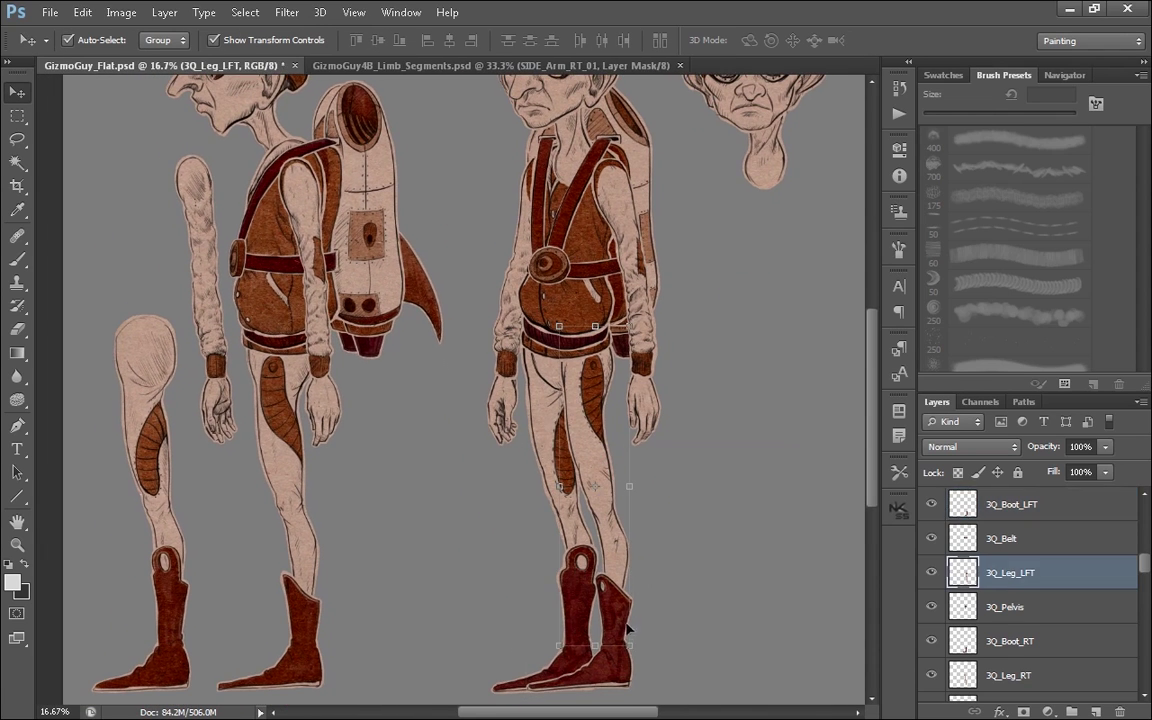
shift+click(609, 668)
click(705, 545)
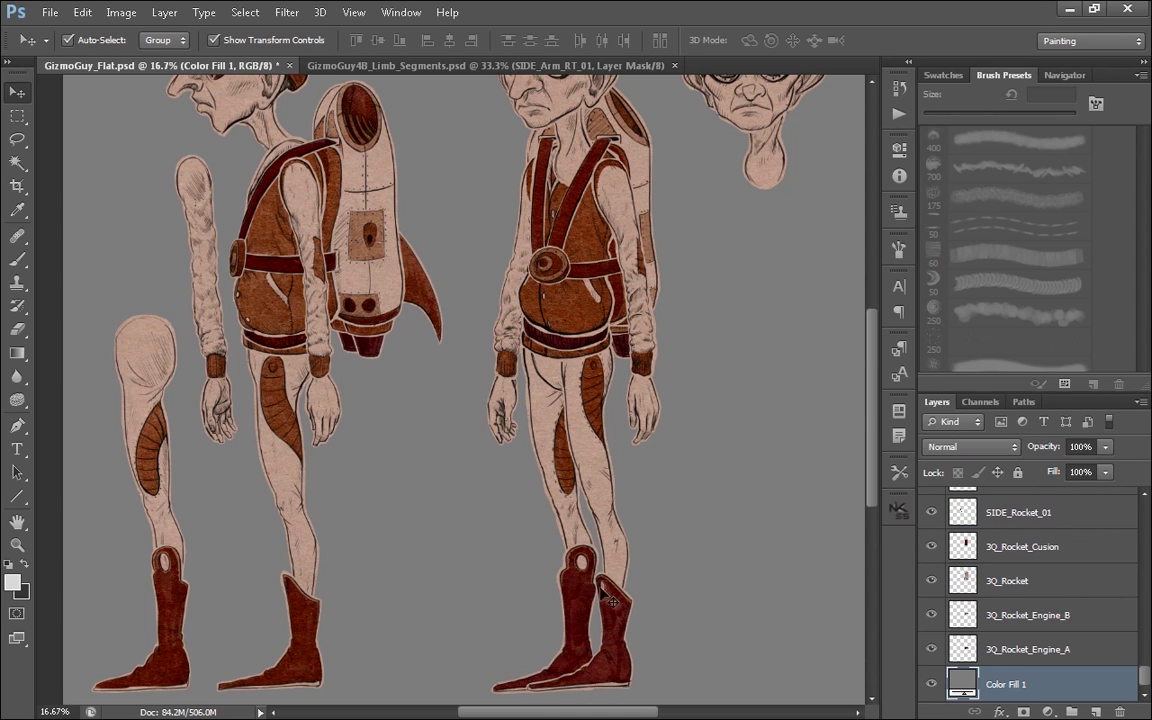
drag(585, 560, 619, 628)
- Try rotating the three-quarter figure's left hand by about 12 degrees around a pivot at the wrist
click(689, 499)
mouse_move(678, 452)
mouse_down()
mouse_move(716, 492)
mouse_move(640, 440)
mouse_move(688, 433)
mouse_up()
key(ctrl+t)
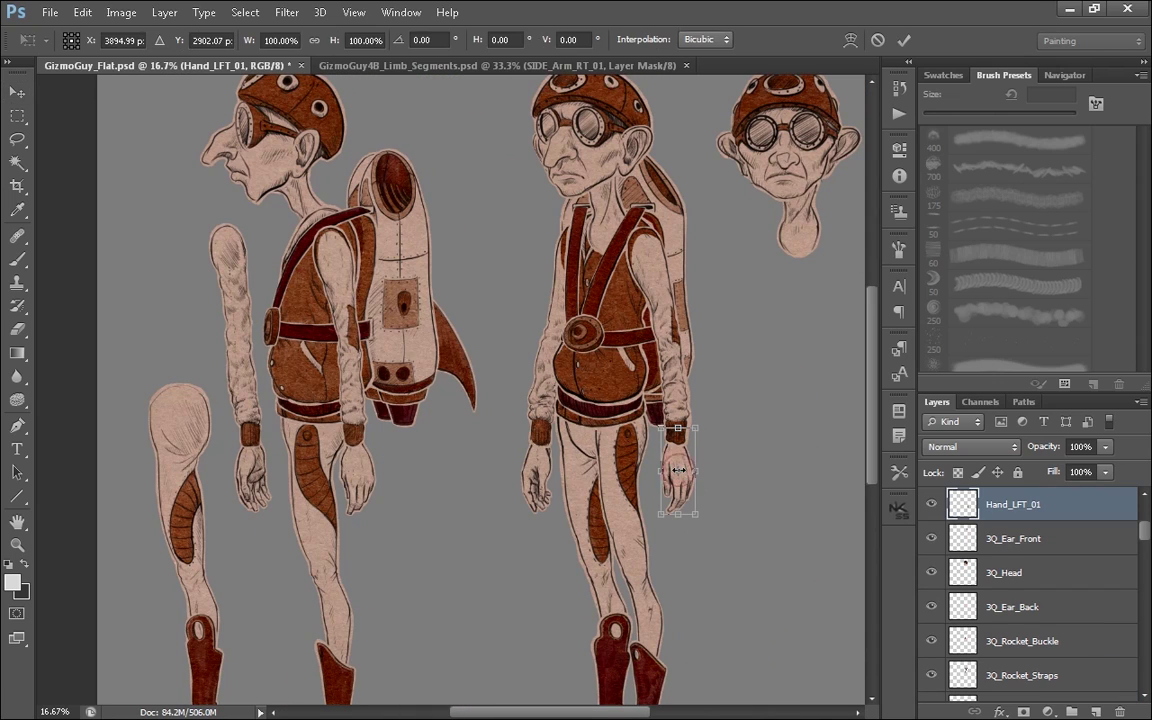
drag(712, 522, 718, 530)
key(ctrl+z)
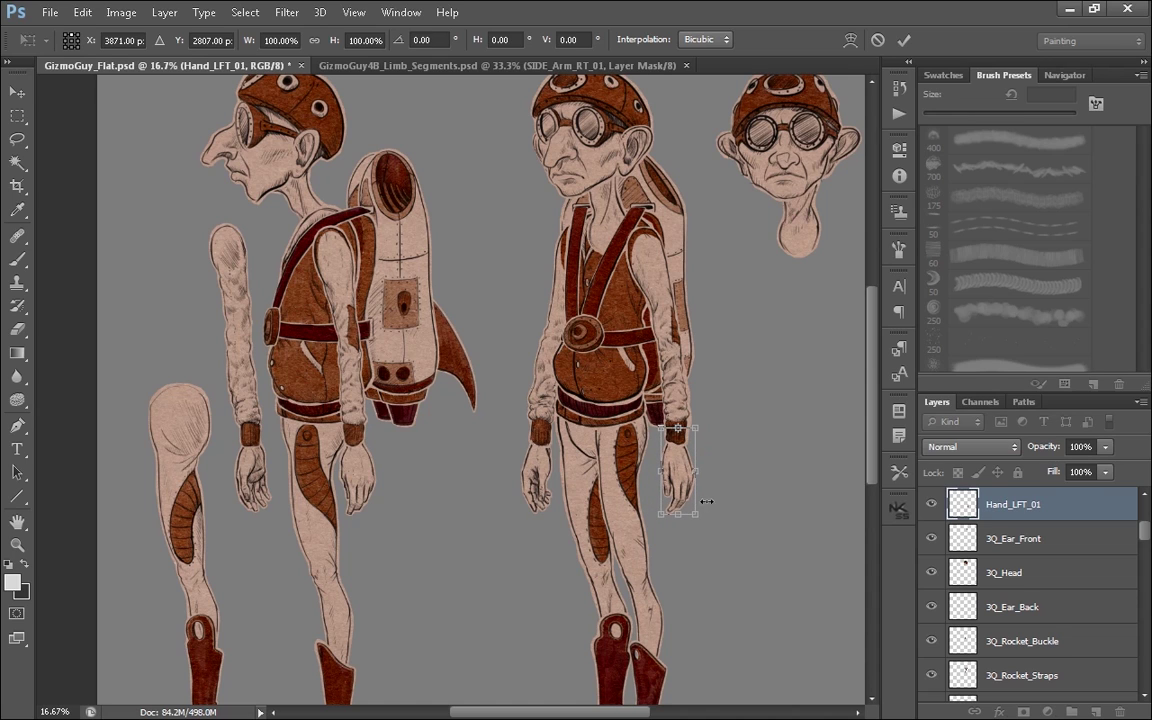
drag(706, 502, 712, 510)
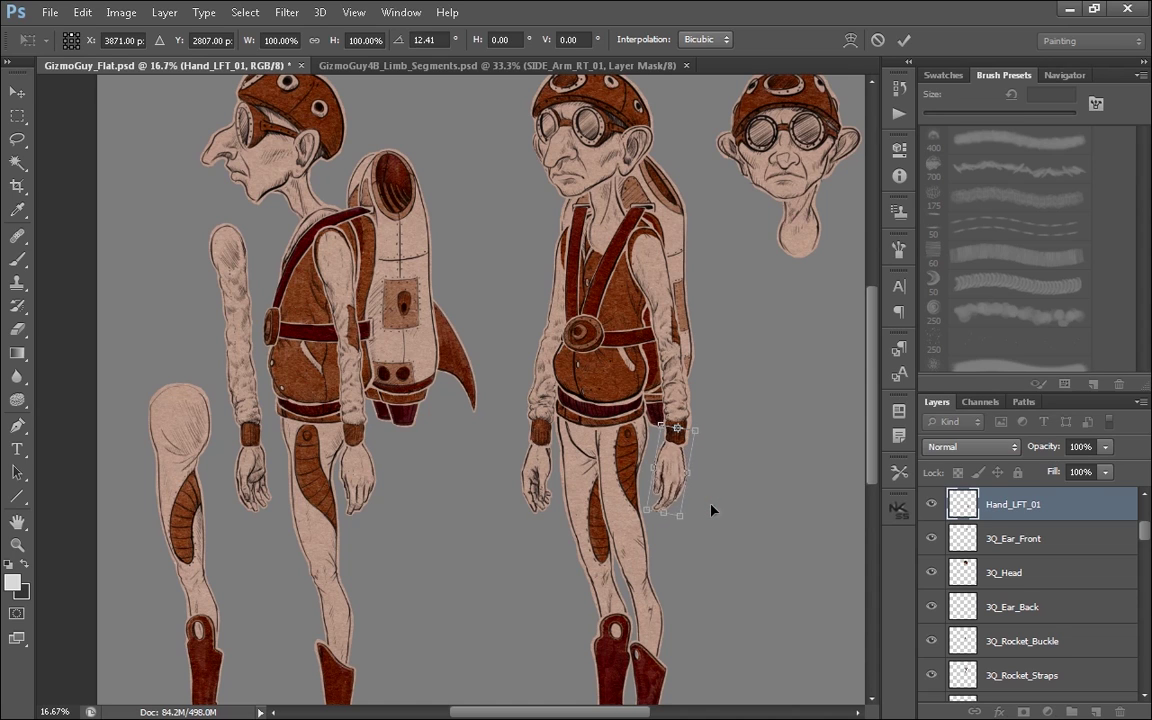
key(Return)
click(782, 484)
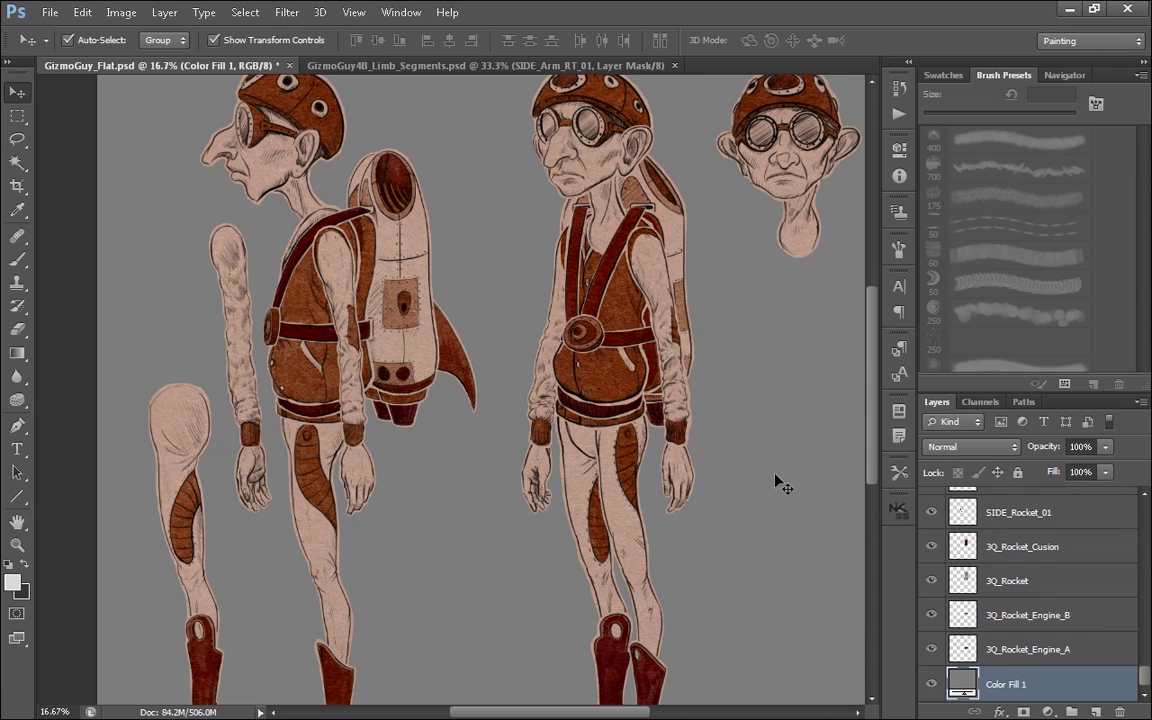
- Try pulling the three-quarter figure's torso piece out beside the body, and undo the move
drag(700, 447, 667, 520)
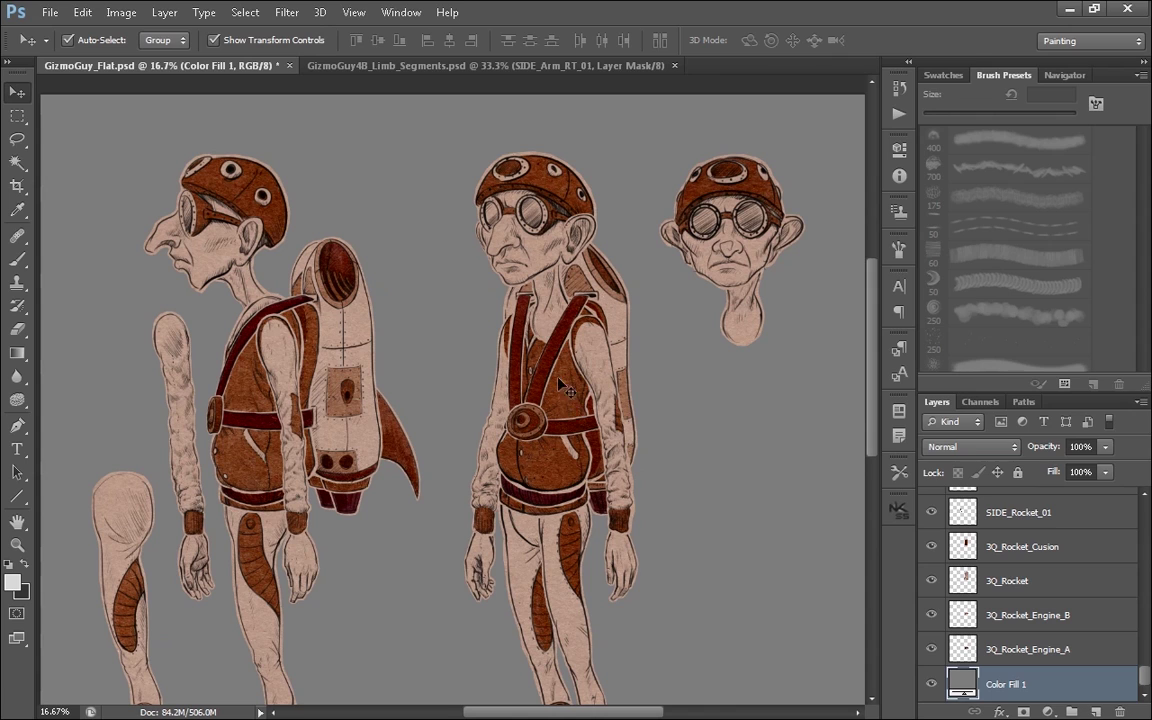
drag(565, 410, 745, 415)
drag(741, 512, 672, 547)
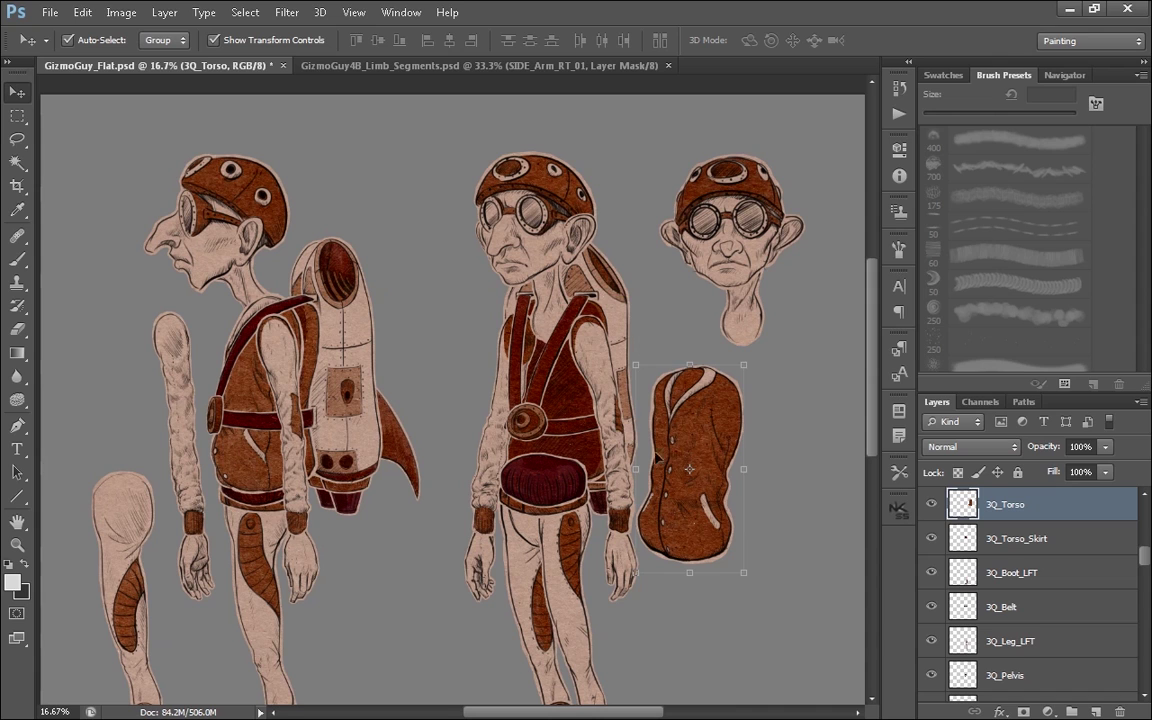
key(ctrl+z)
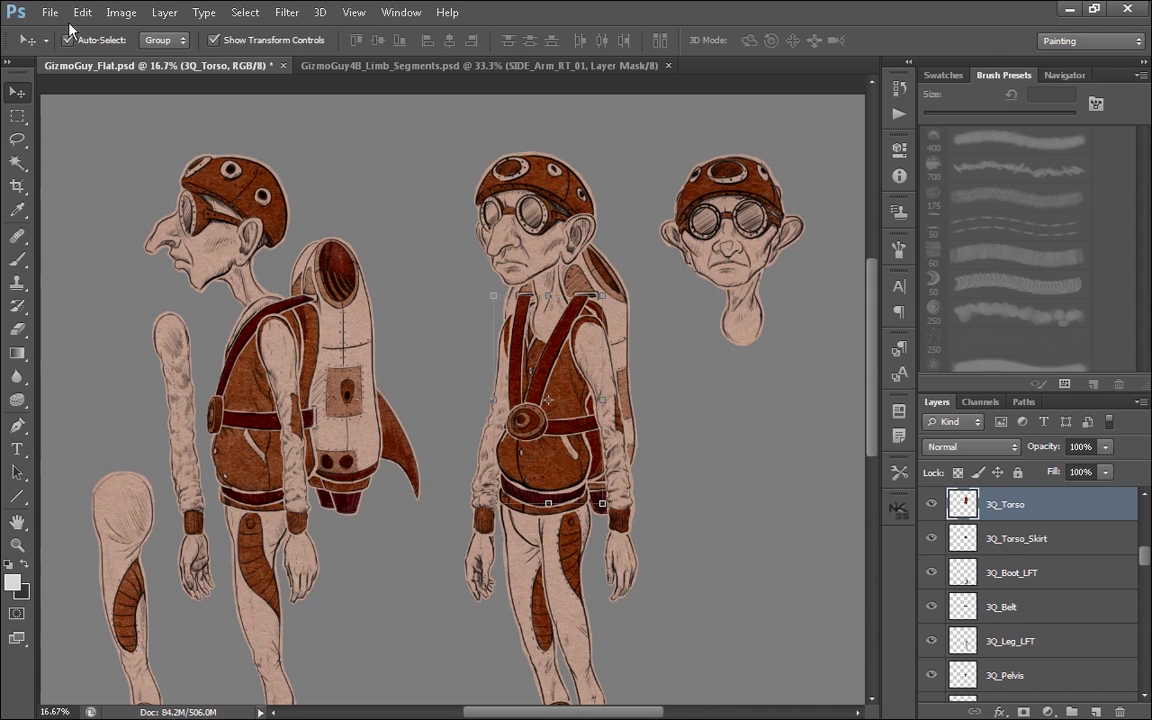
- Open Collar_Sweater_FLAT.psd from the PSD folder inside the AFX project folder
click(49, 12)
click(64, 44)
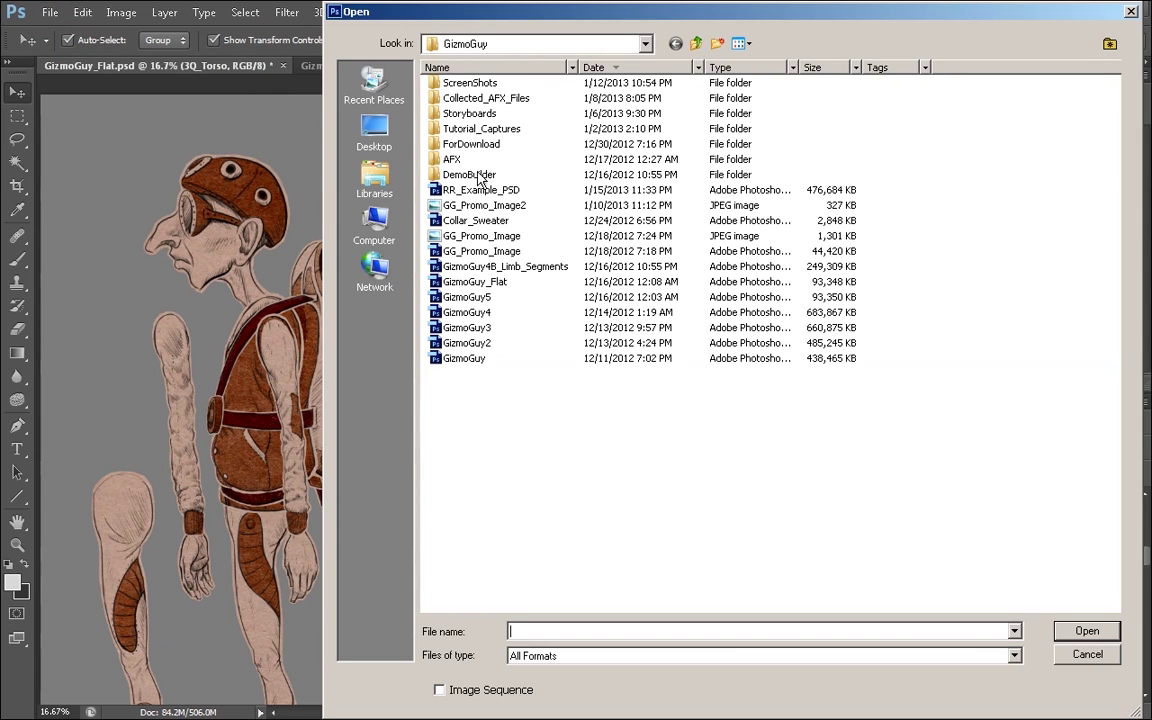
double_click(452, 159)
double_click(462, 98)
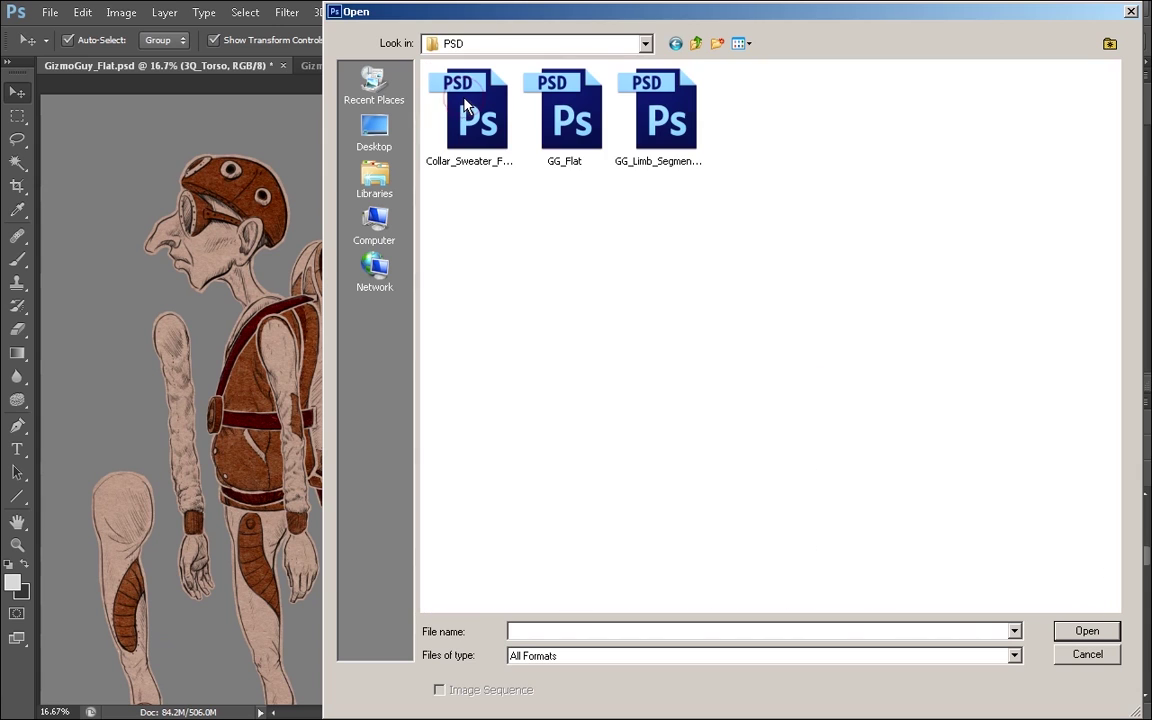
double_click(443, 108)
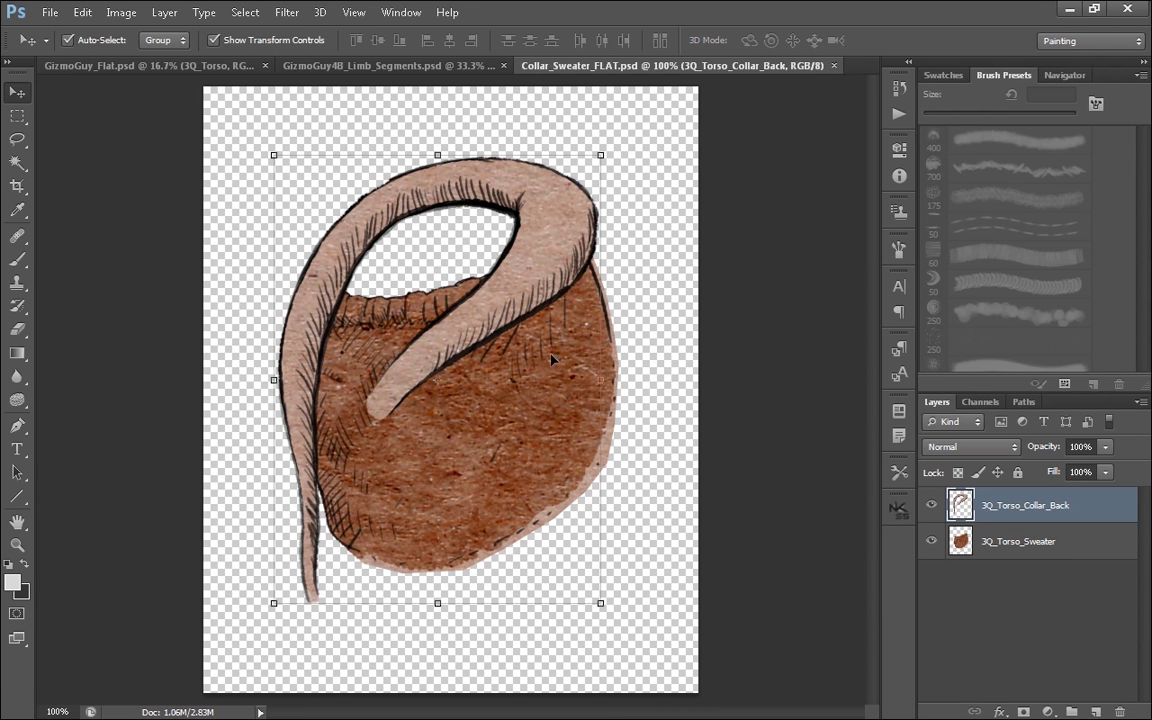
- Switch to GizmoGuy4B_Limb_Segments.psd and examine how the collar and sweater pieces sit on the three-quarter torso
key(ctrl+plus)
key(ctrl+plus)
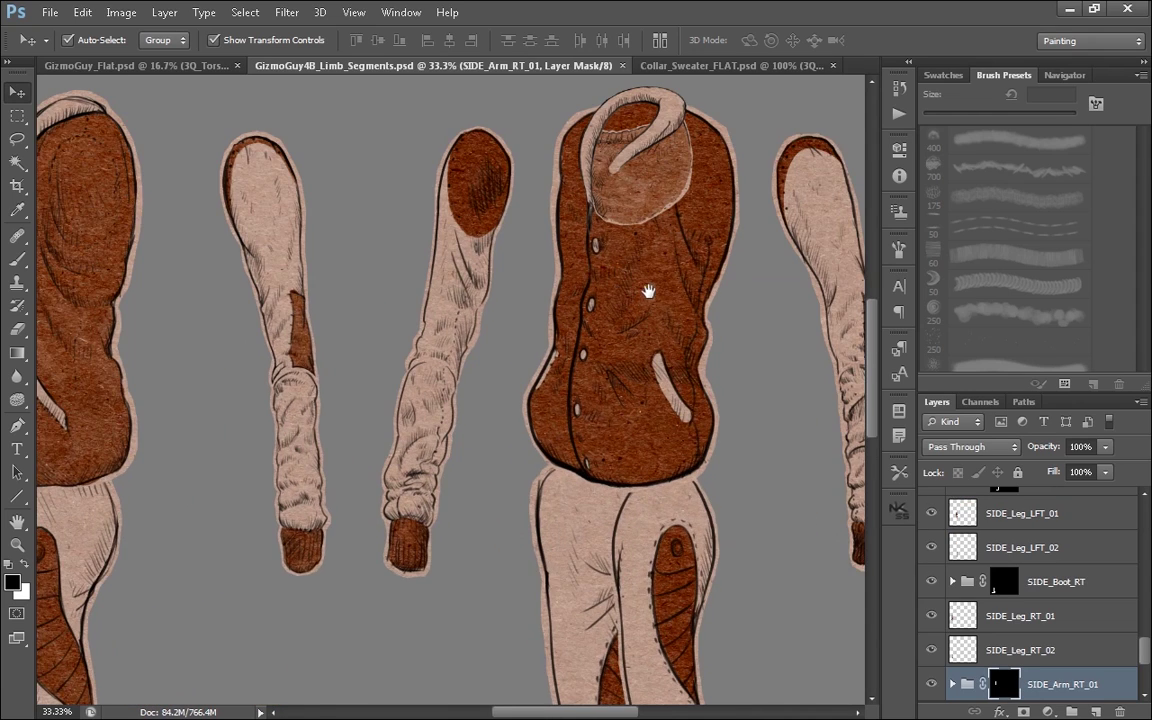
drag(648, 293, 540, 428)
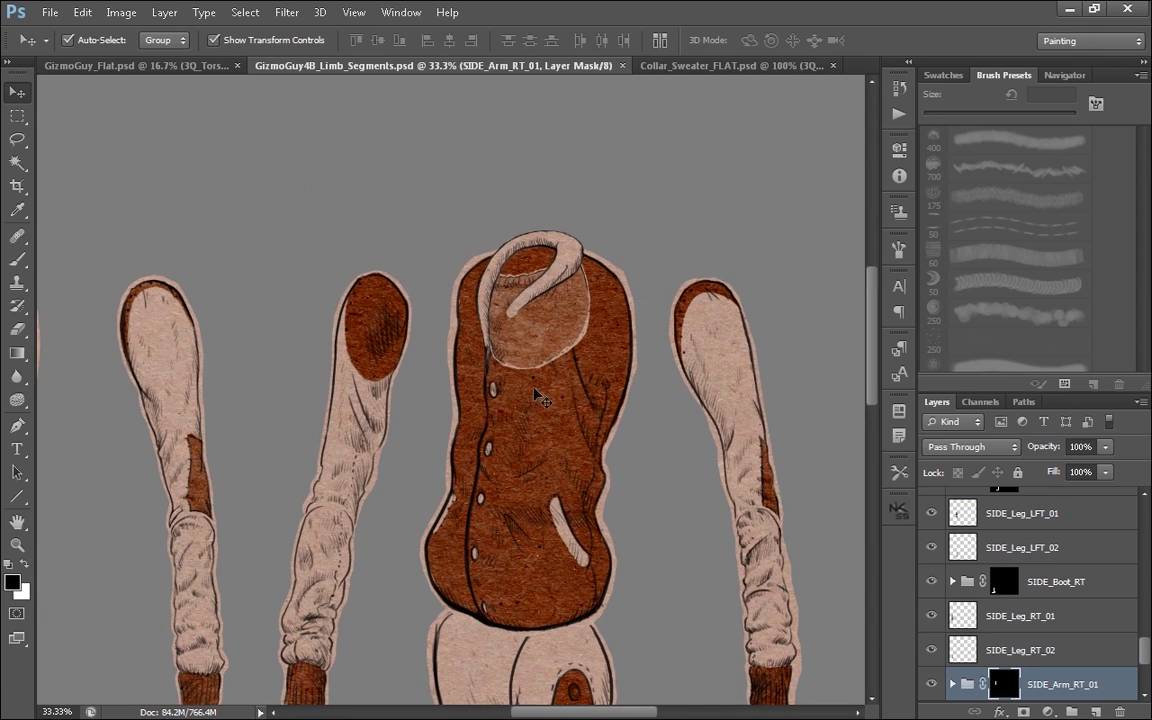
- Return to GizmoGuy_Flat.psd and select the three-quarter figure's neck piece
click(166, 62)
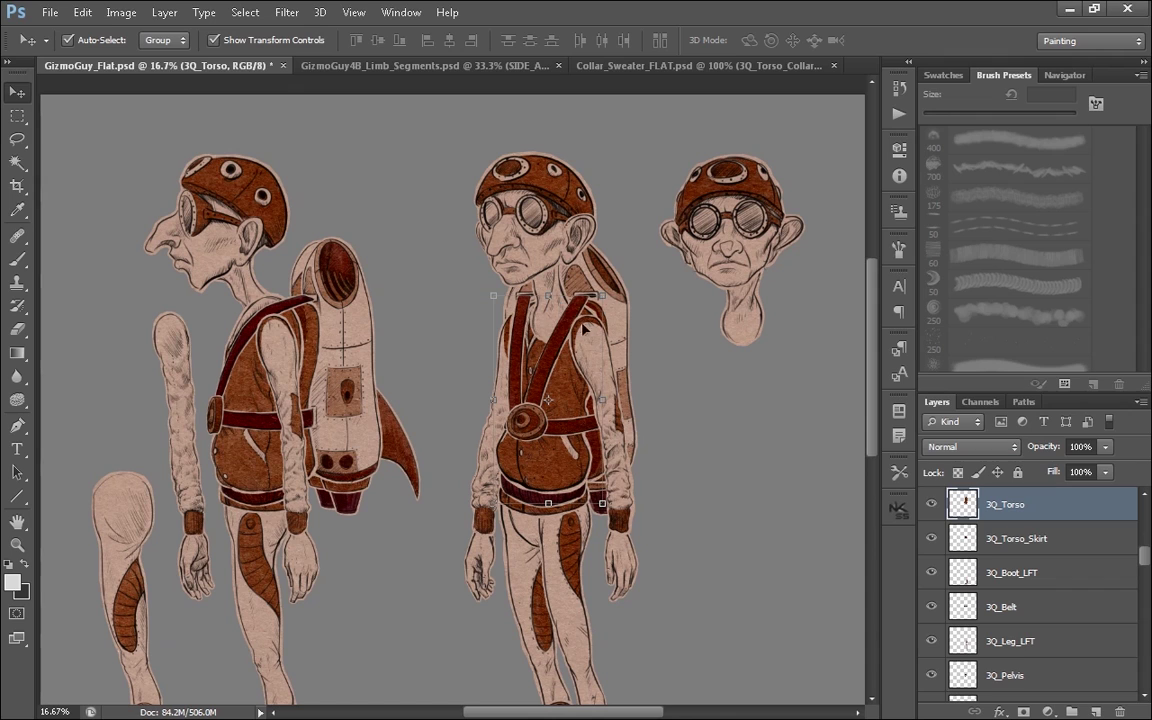
click(708, 385)
click(551, 288)
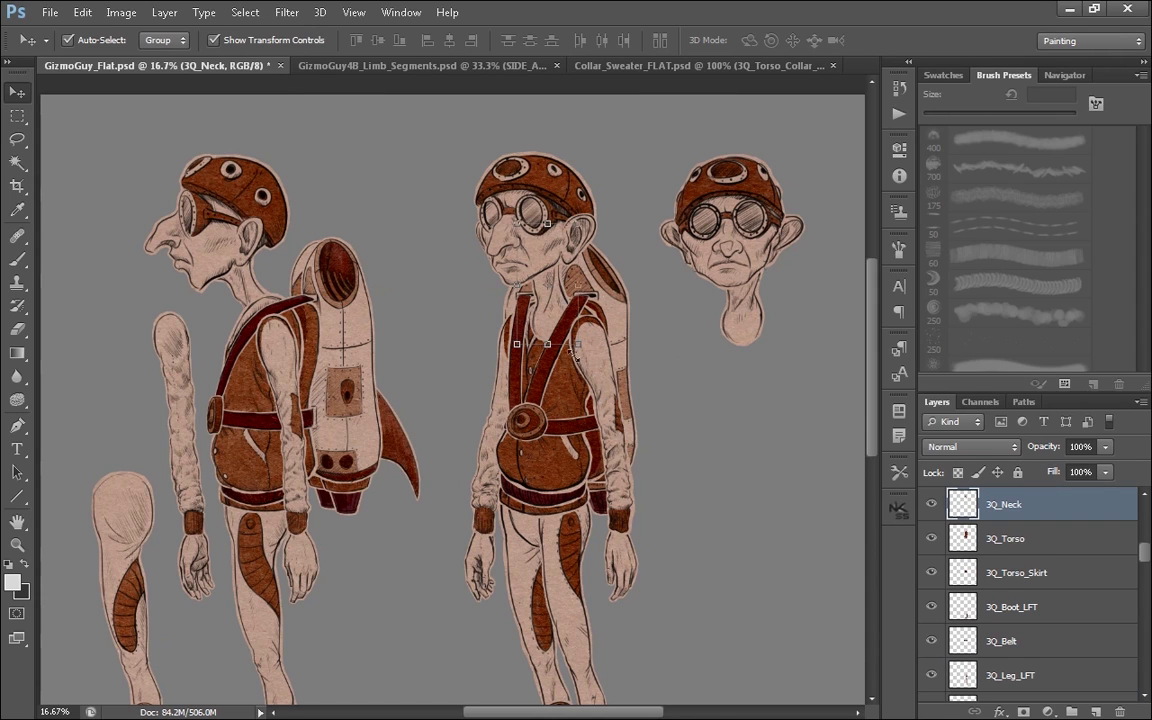
key(y)
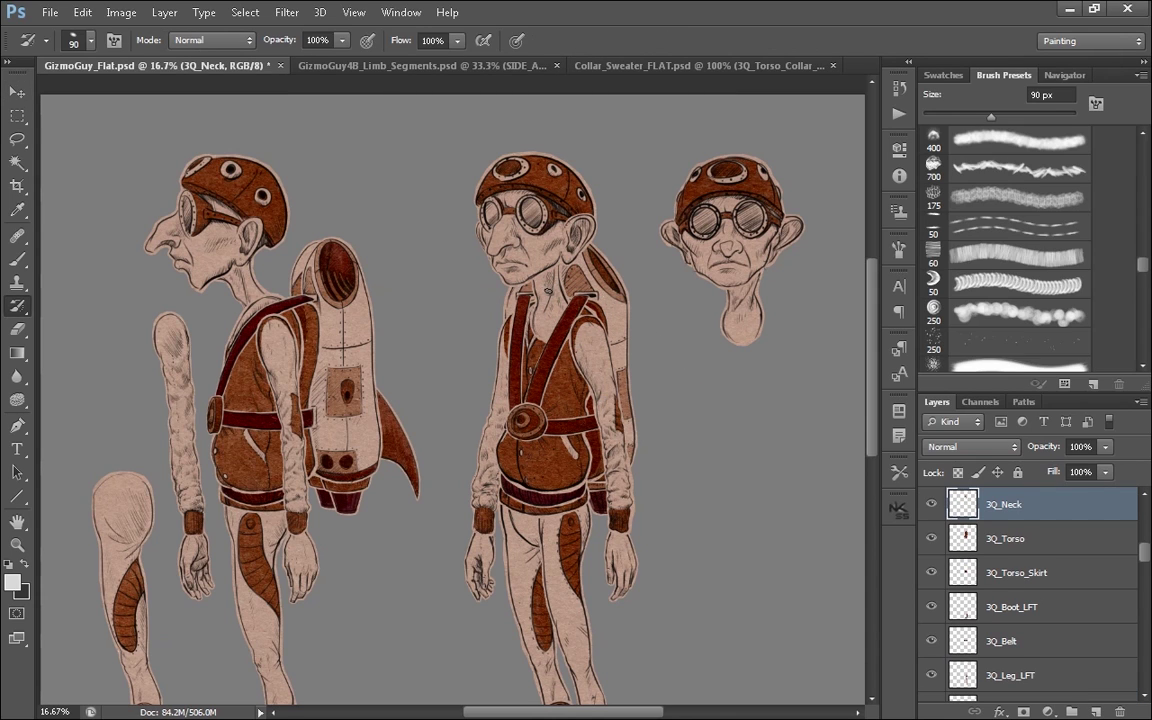
key(v)
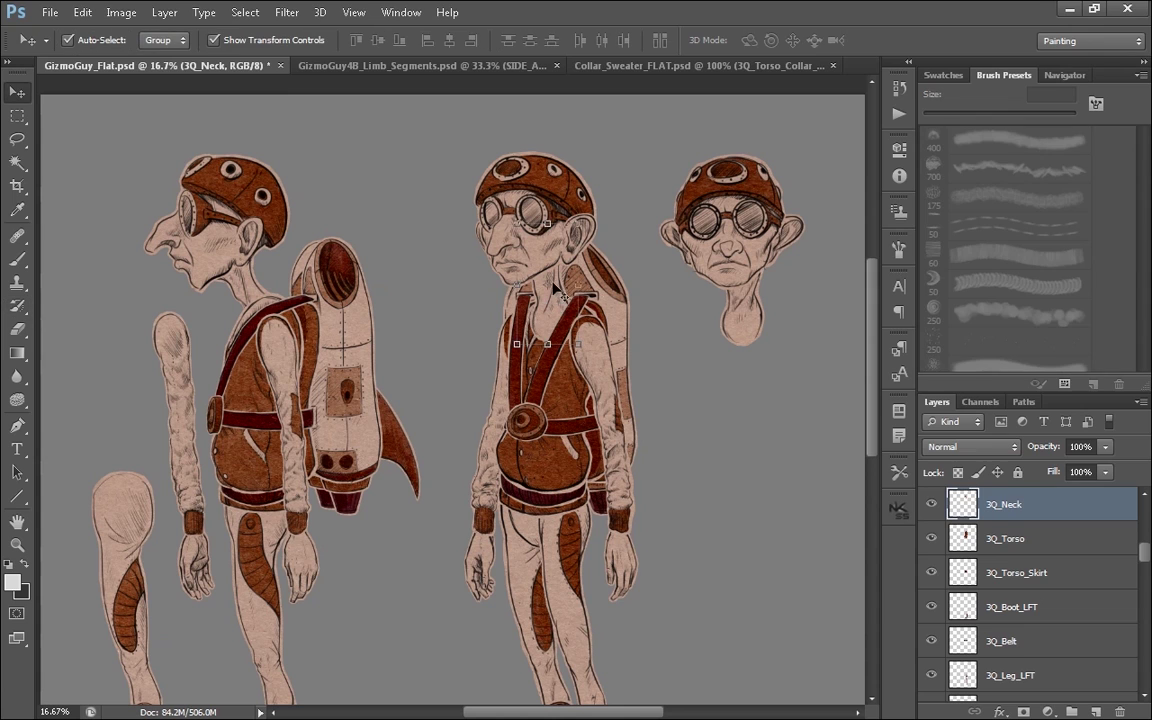
- Move the side figure's torso piece out in front of the body, past the separate arm
click(256, 455)
drag(525, 600, 628, 580)
click(357, 441)
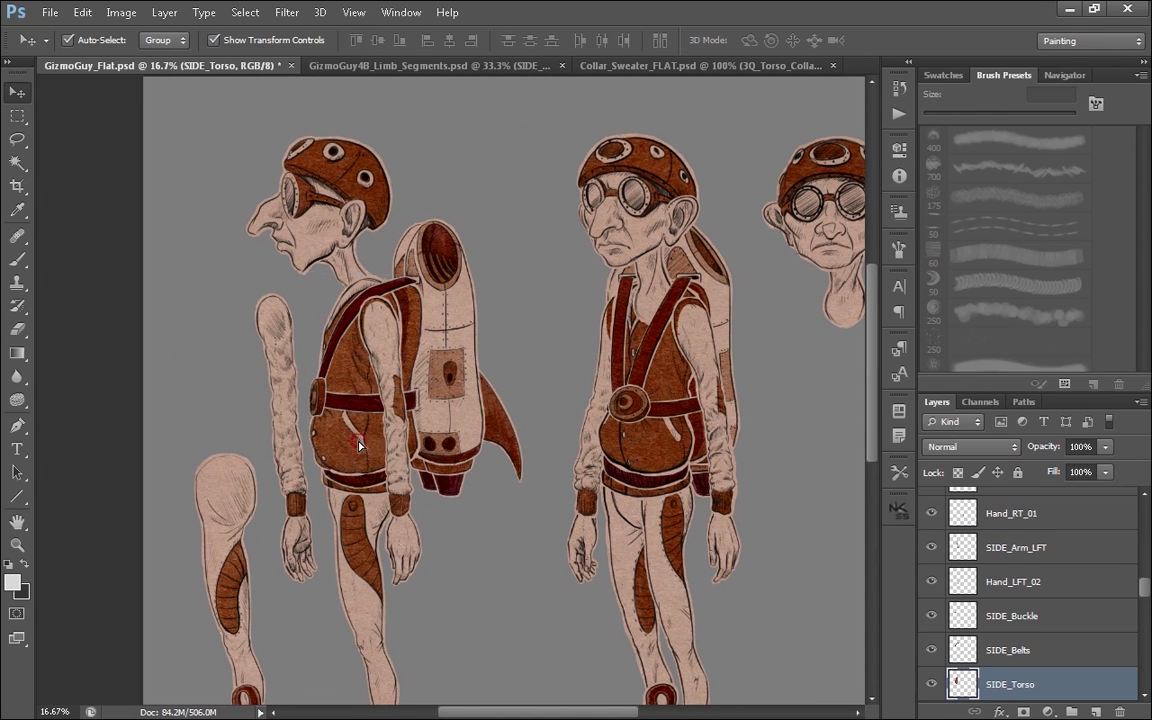
drag(358, 445, 193, 432)
- Try a free transform on the side figure's chest buckle
click(317, 397)
key(ctrl+t)
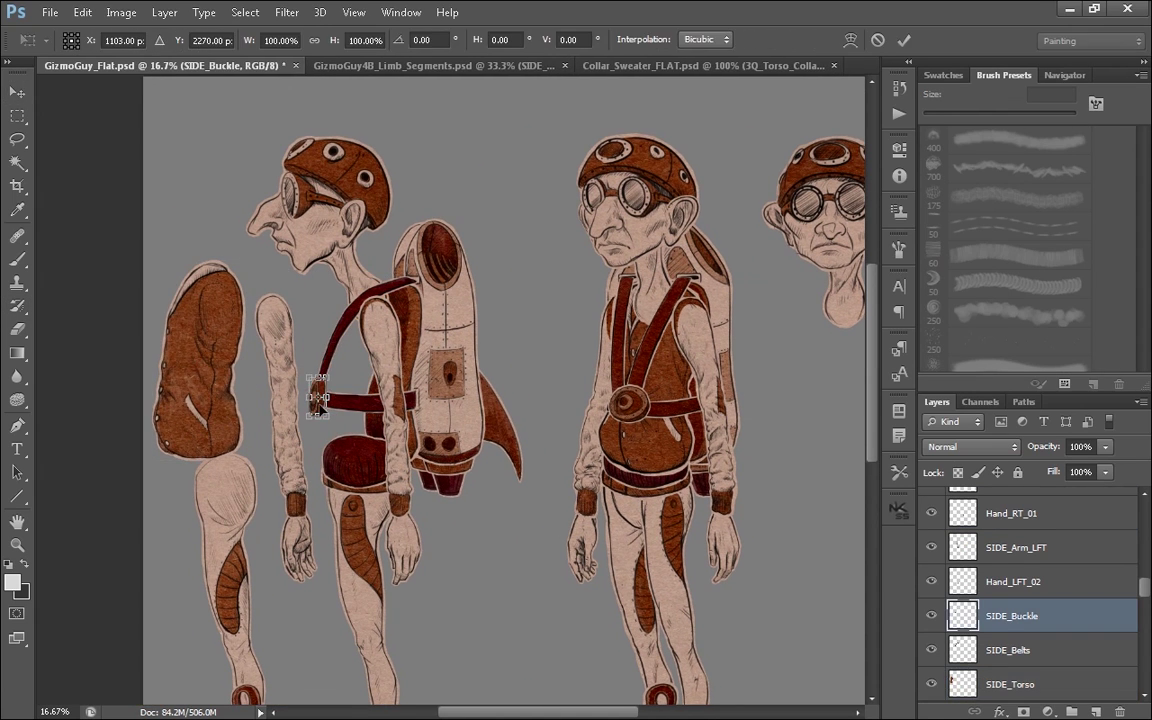
key(Return)
key(ctrl+t)
drag(317, 397, 278, 290)
key(Return)
- Pull the side figure's belts away from the body and put them back behind the buckle
drag(362, 349, 277, 309)
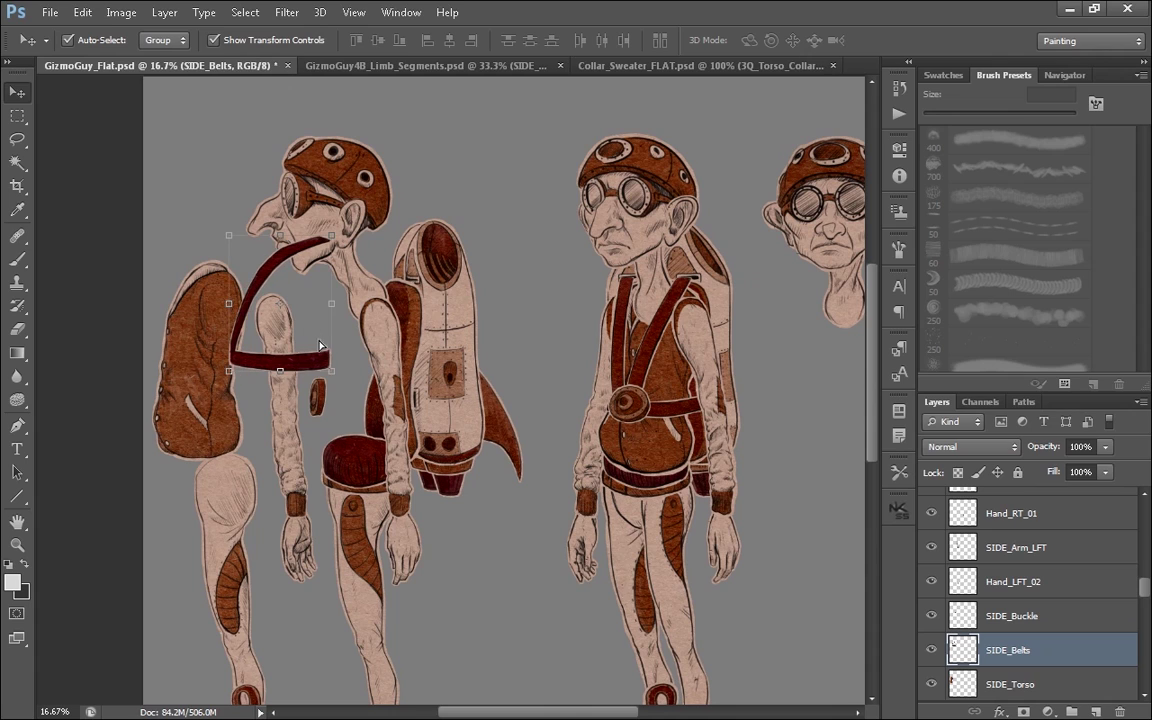
mouse_move(292, 352)
mouse_down()
mouse_move(375, 386)
mouse_move(352, 408)
mouse_move(307, 361)
mouse_up()
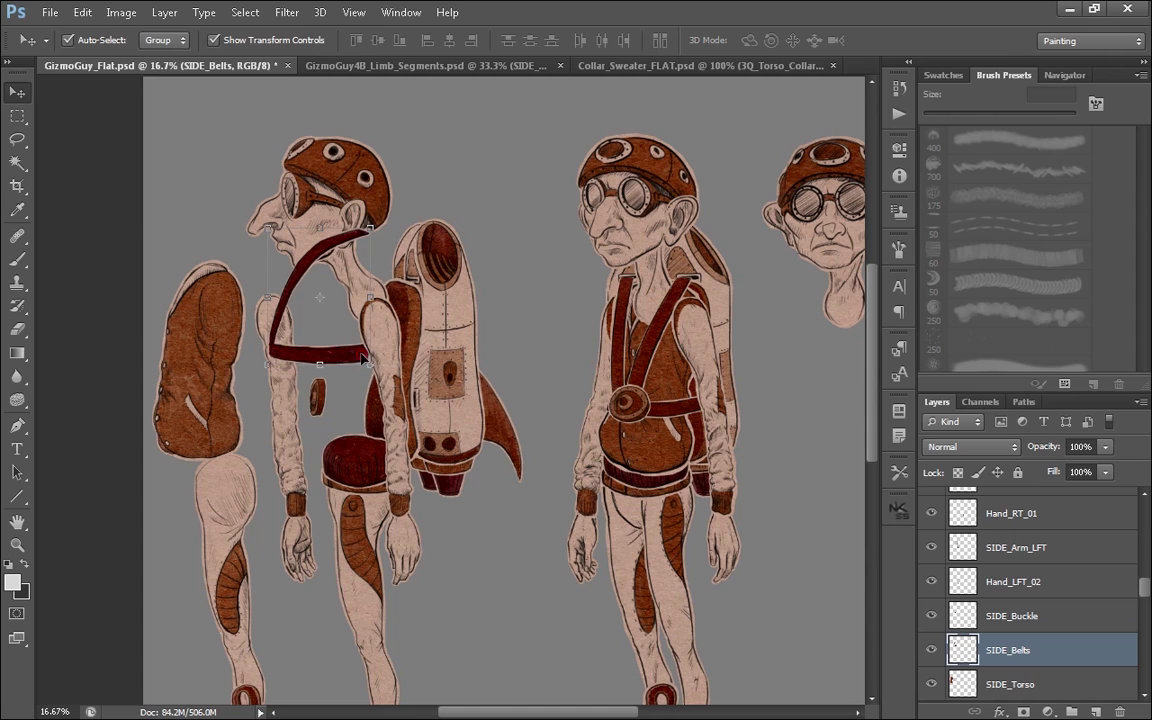
drag(340, 357, 388, 406)
click(489, 312)
- Try moving the side figure's rocket cushion above the torso piece and pulling the two rocket bodies apart
drag(405, 332, 229, 150)
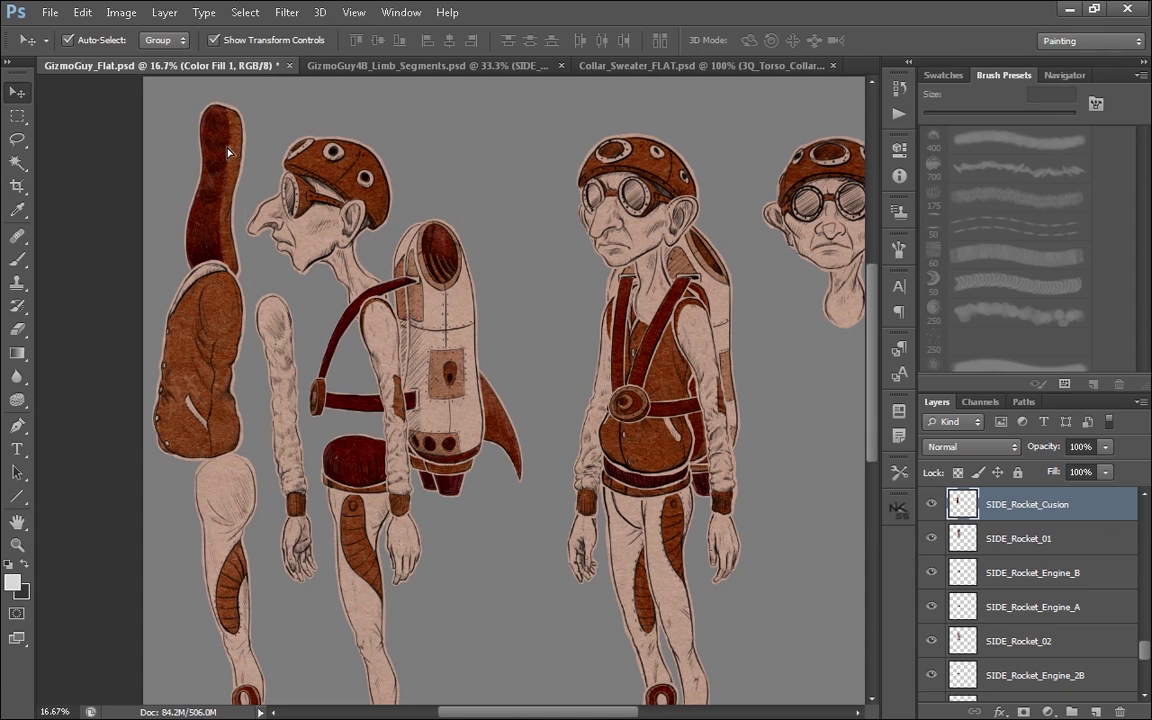
drag(455, 325, 534, 321)
drag(437, 389, 456, 279)
- Try separating the side rocket's engine pieces, lining up the front rocket body beside the rear one, and shifting the fin
drag(458, 462, 473, 607)
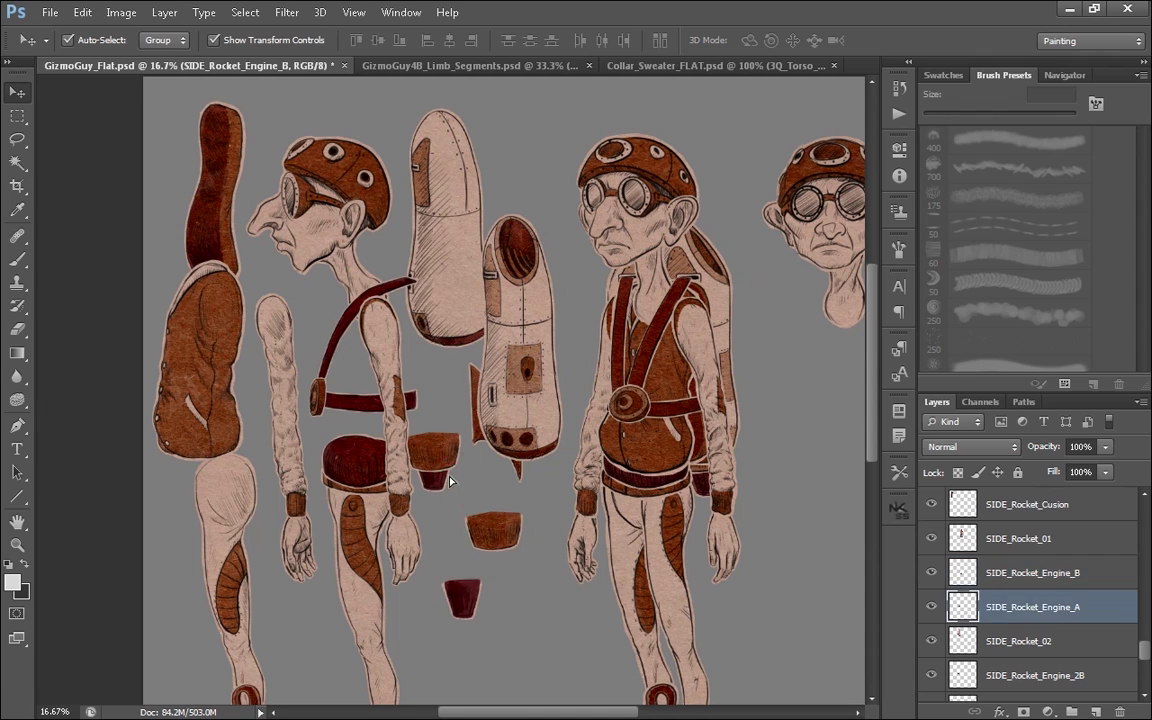
drag(450, 460, 439, 511)
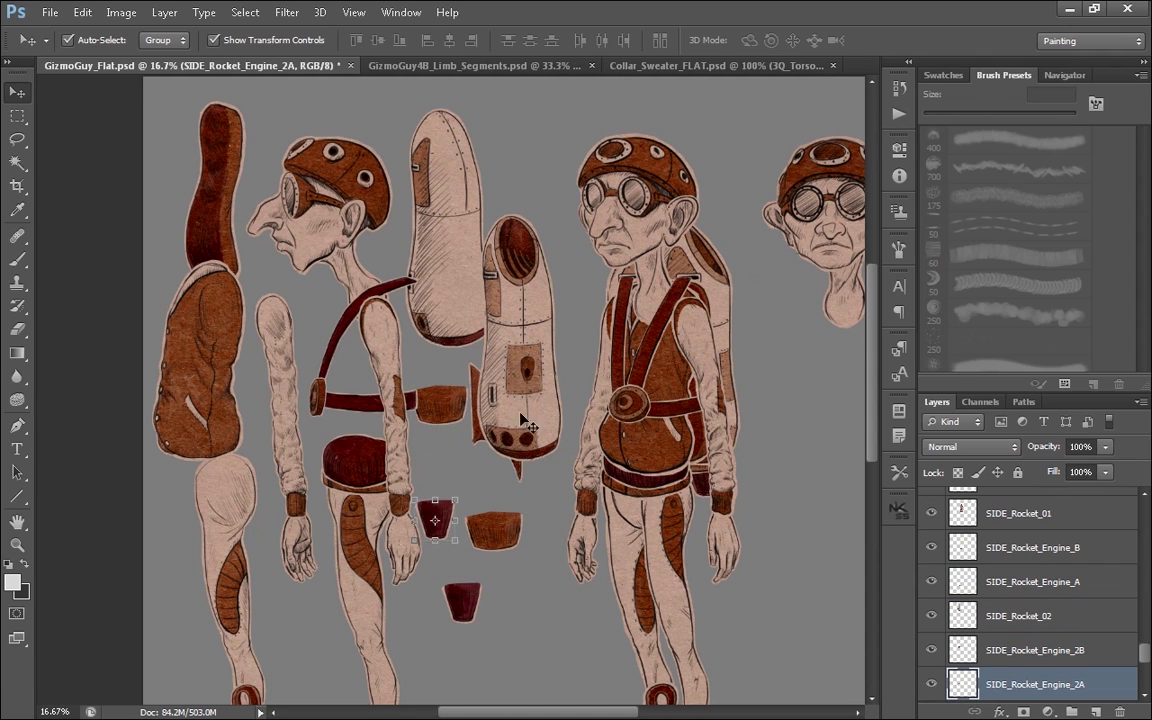
drag(529, 424, 542, 318)
drag(510, 443, 522, 468)
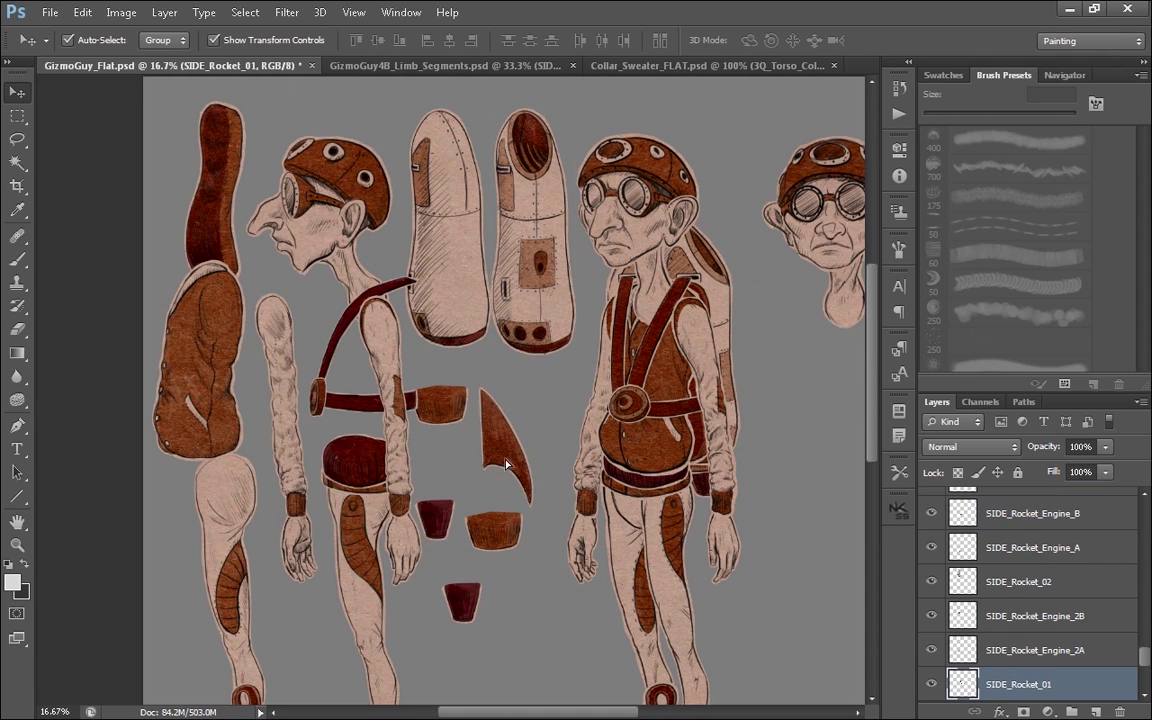
drag(646, 450, 561, 493)
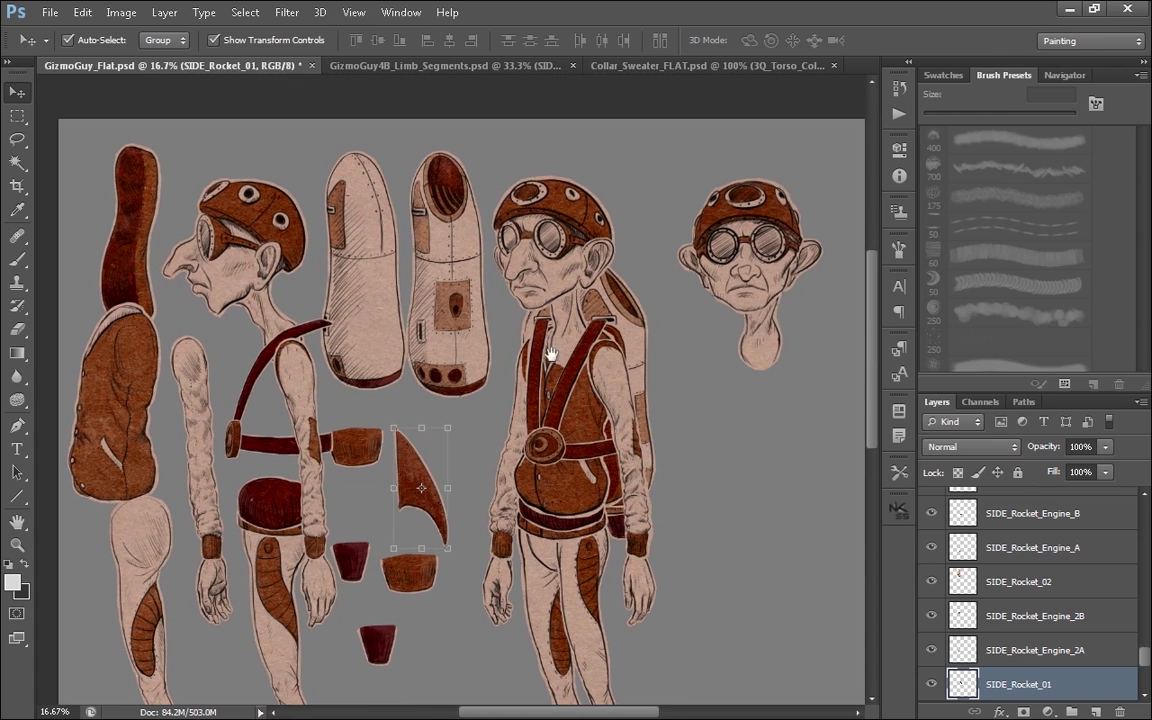
- Undo the moves of the side figure's fin, engine pieces, rocket bodies and rocket cushion
key(ctrl+alt+z)
key(ctrl+alt+z)
key(ctrl+alt+z)
key(ctrl+alt+z)
key(ctrl+alt+z)
key(ctrl+alt+z)
key(ctrl+alt+z)
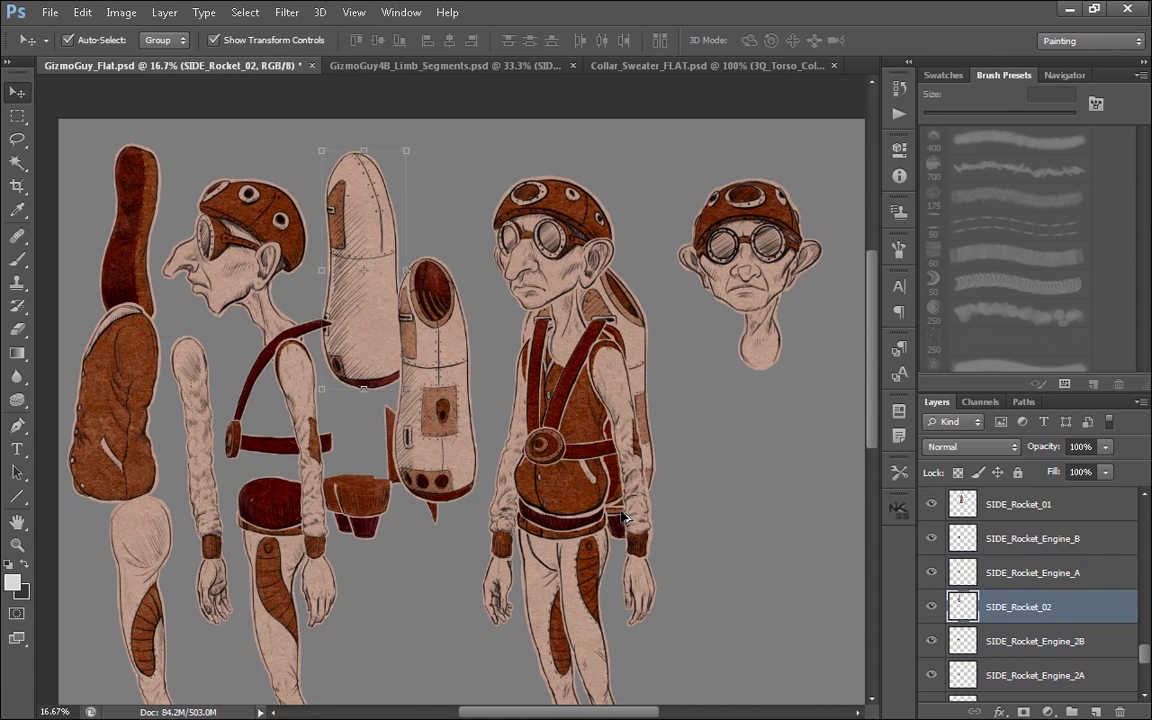
drag(609, 527, 700, 482)
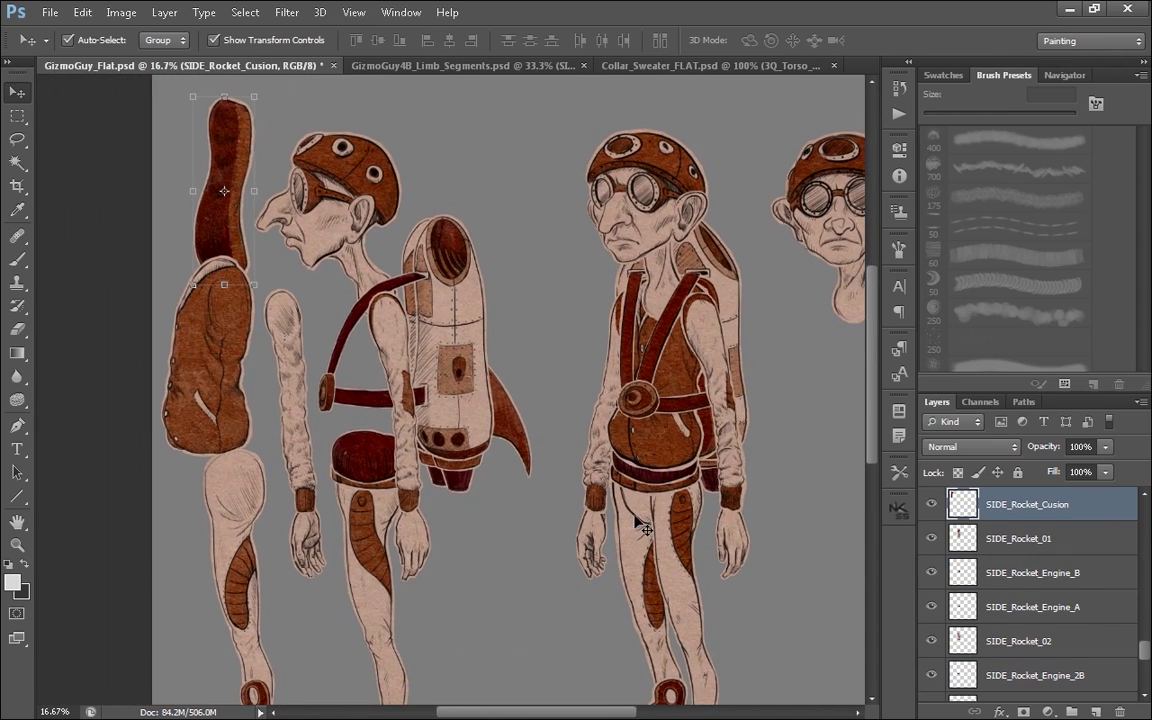
key(ctrl+alt+z)
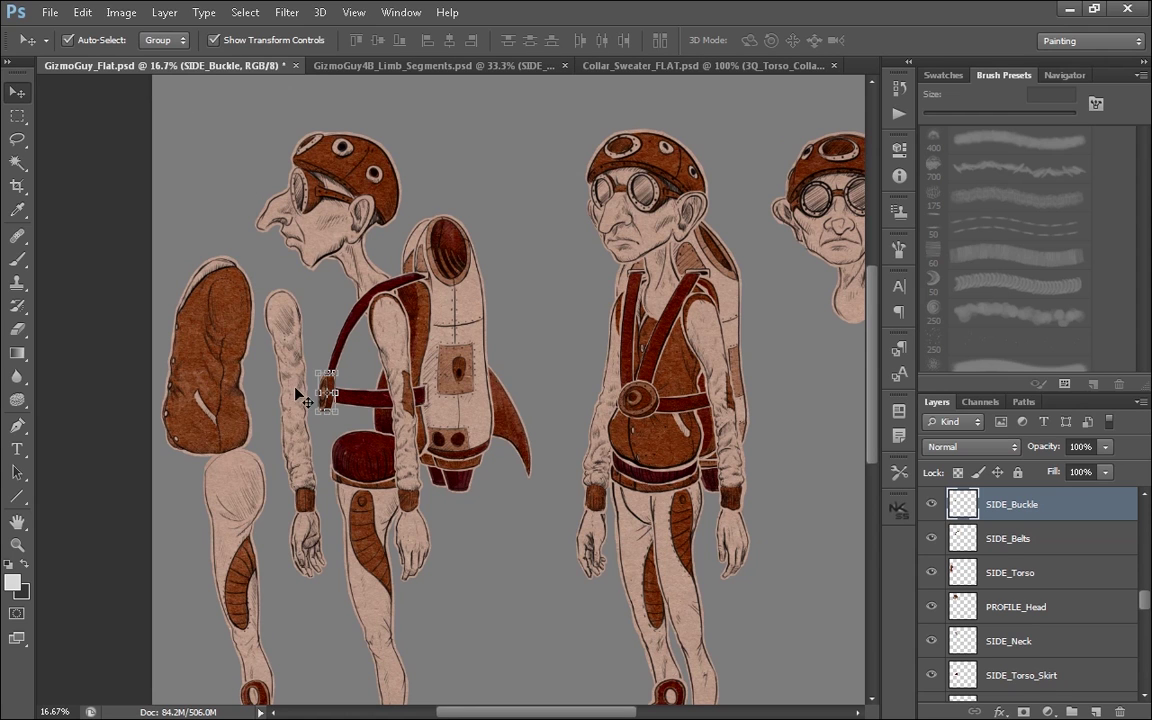
key(ctrl+alt+z)
- Select the turned neck piece below the separate front-facing head
drag(760, 514, 603, 500)
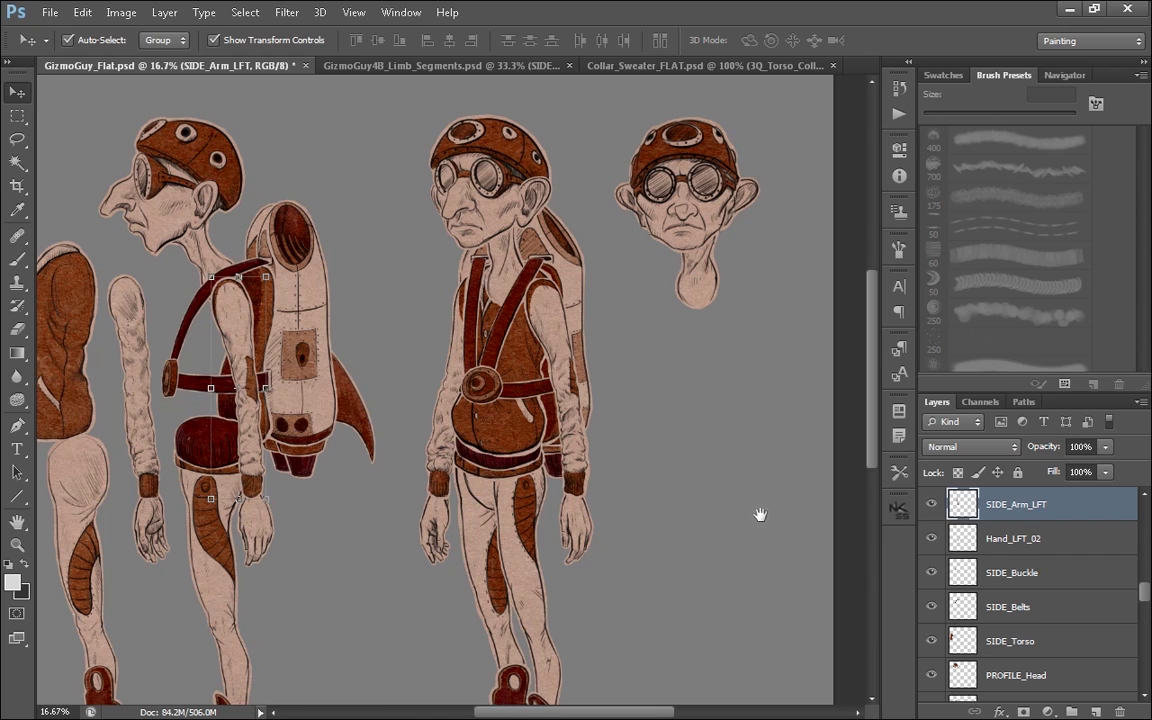
click(706, 296)
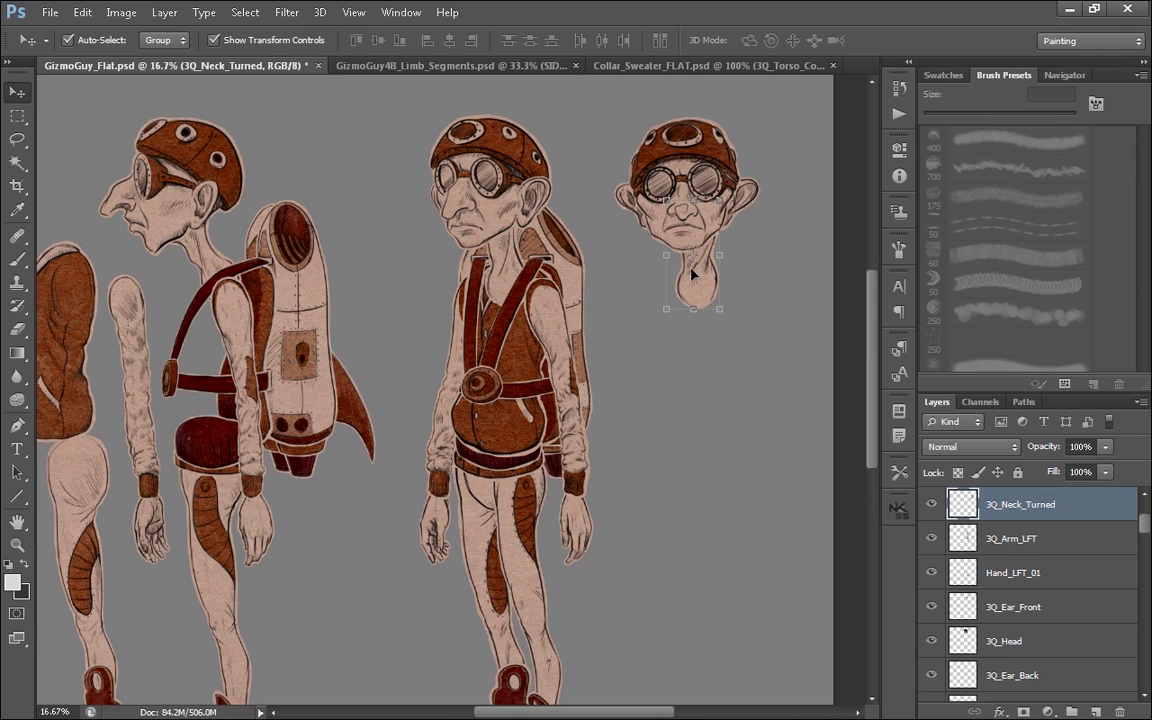
key(y)
key(v)
drag(697, 347, 717, 304)
- Bring up GizmoGuy4B_Limb_Segments.psd, select the three-quarter figure's upper right arm segment, and toggle its visibility off and back on
click(440, 66)
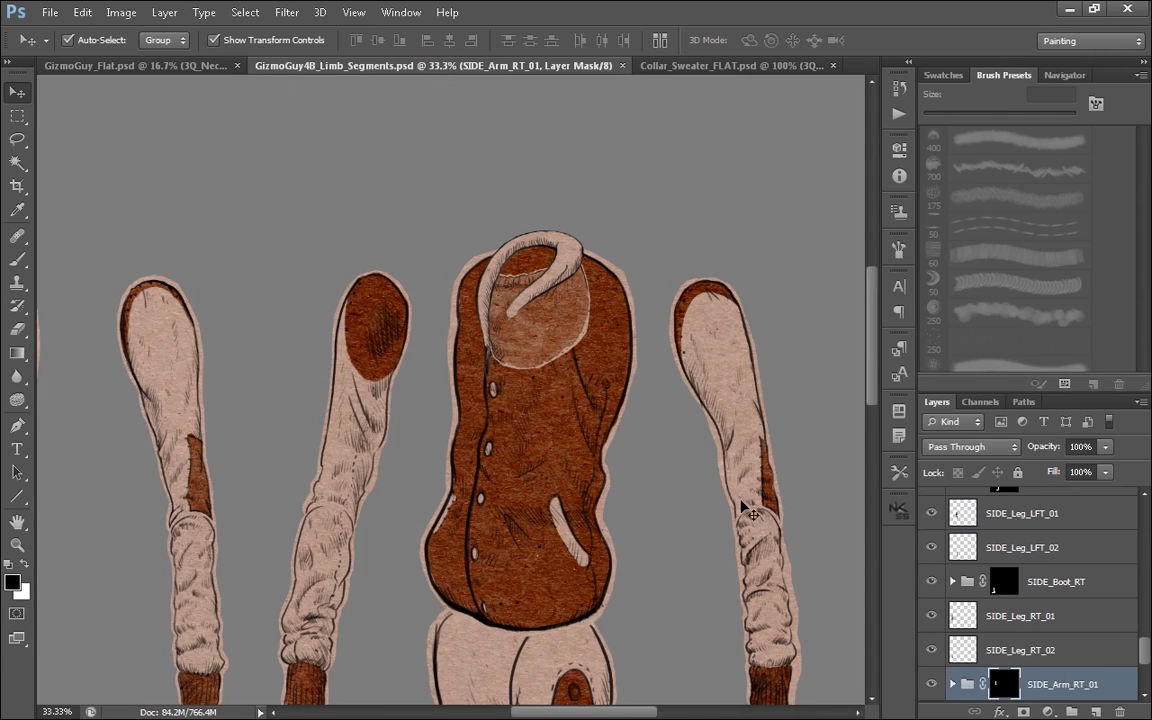
drag(712, 664, 748, 571)
click(400, 385)
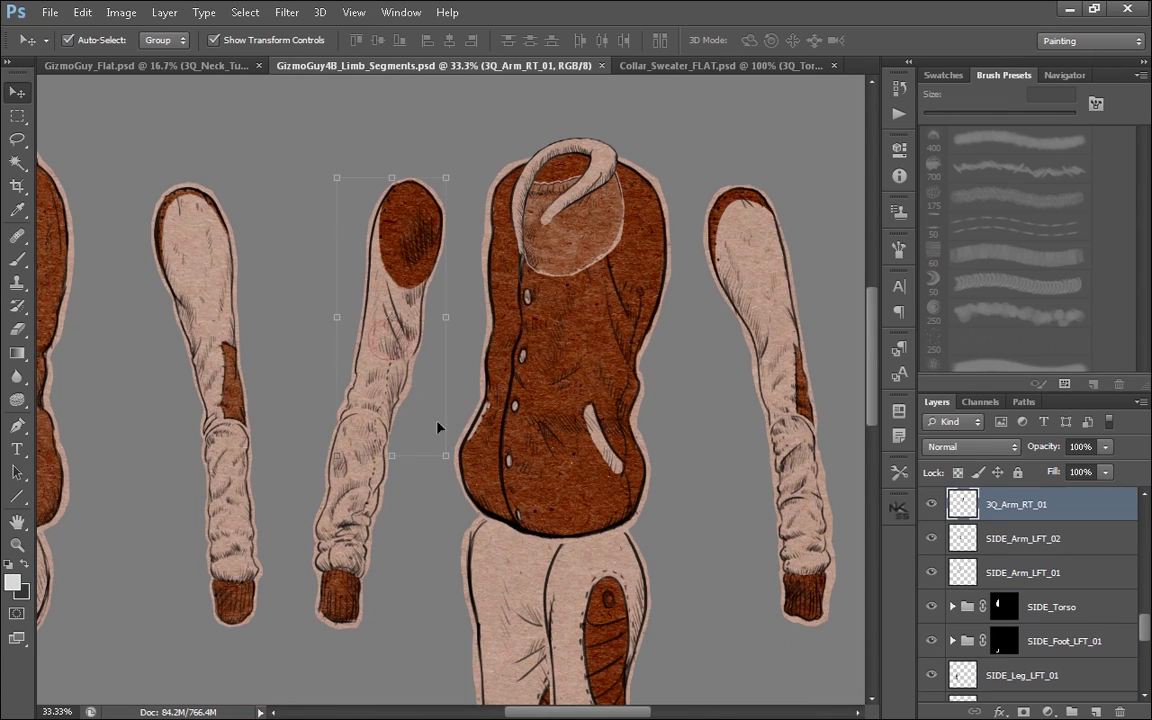
shift+click(1025, 558)
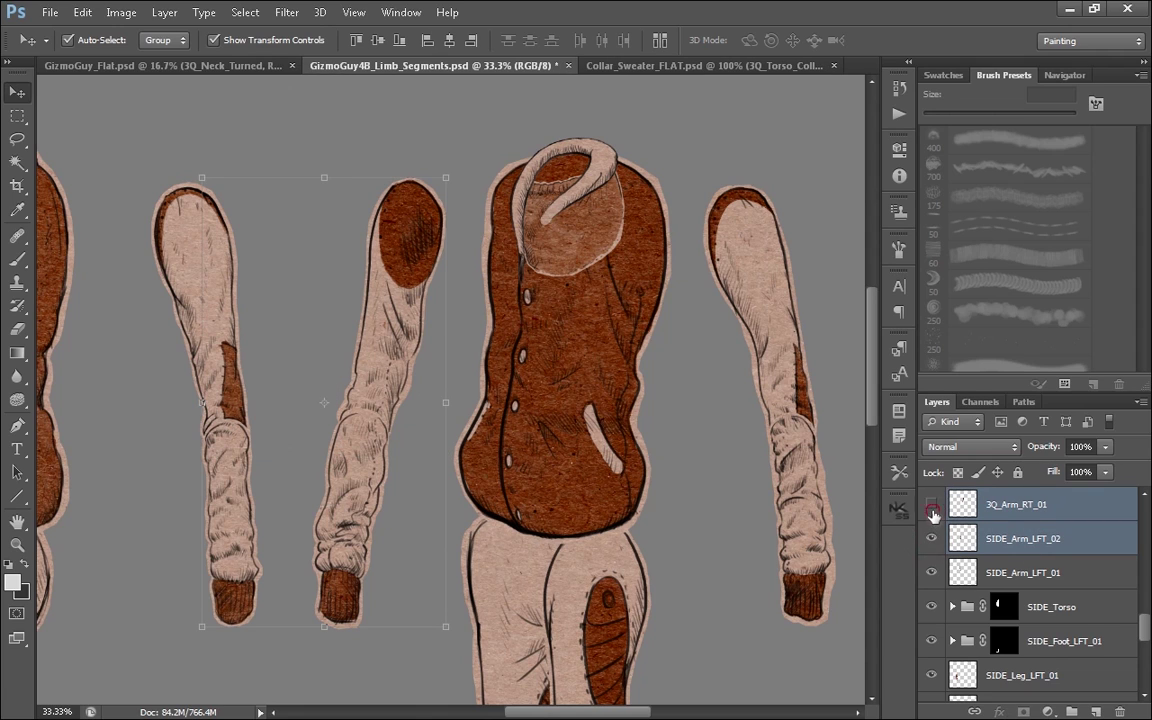
click(932, 505)
click(932, 505)
click(1040, 507)
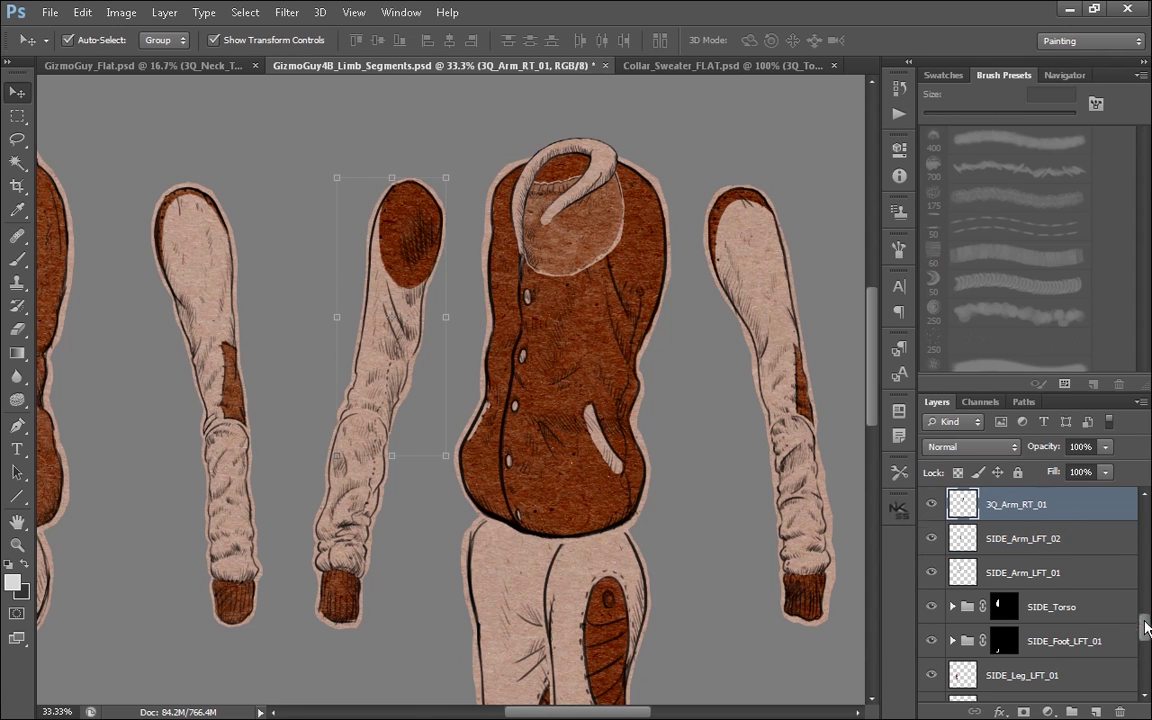
- Extend the layer selection from 3Q_Arm_RT_01 to include 3Q_Arm_RT_02 and 3Q_Leg_RT_02
drag(1147, 628, 1145, 607)
shift+click(969, 600)
shift+click(1010, 568)
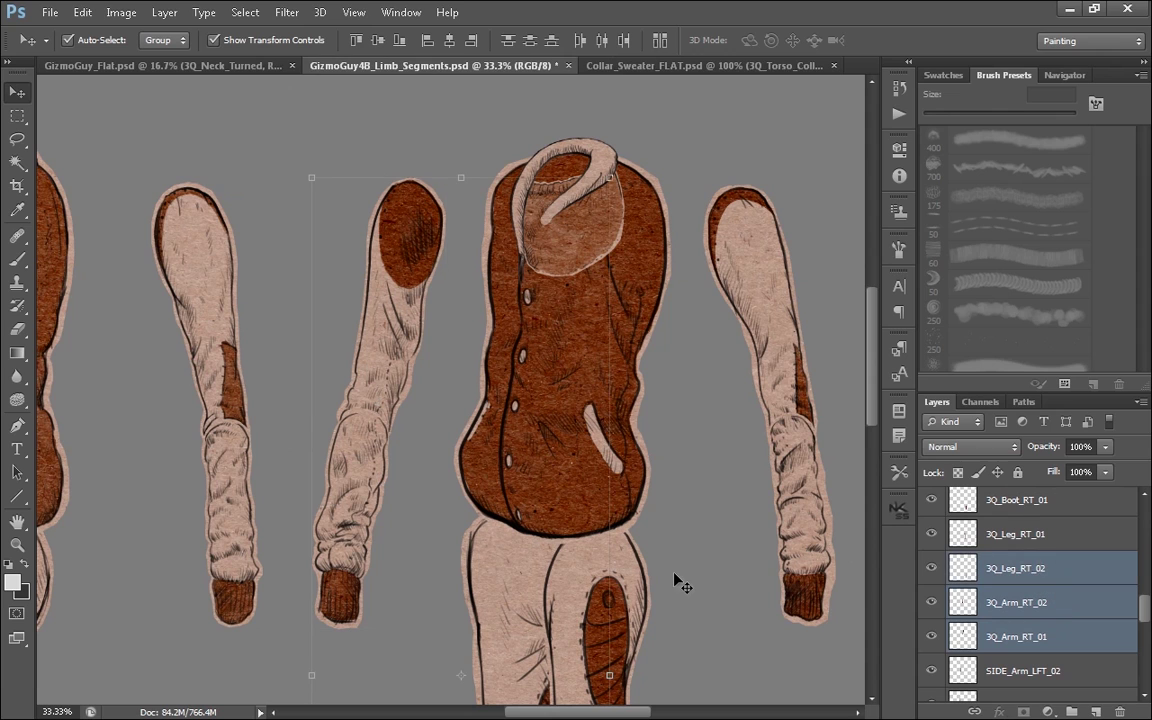
- Compare with the whole figures in GizmoGuy_Flat.psd, and select the three-quarter right forearm in the limb segments file
click(189, 60)
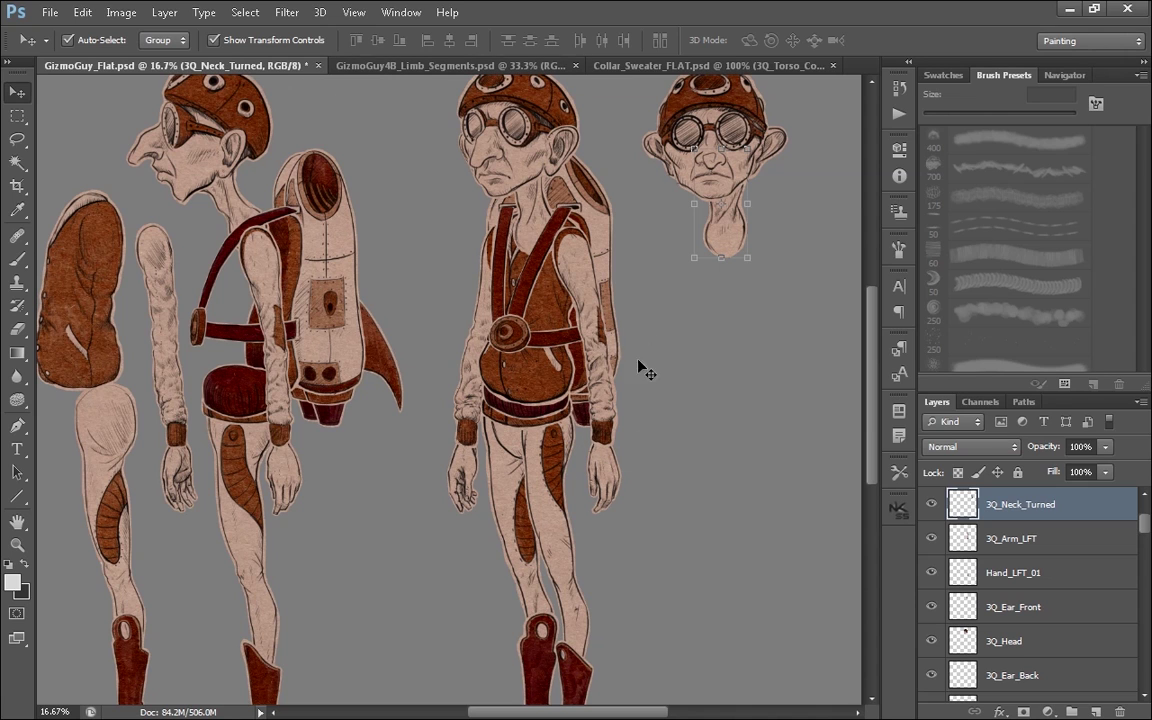
click(355, 60)
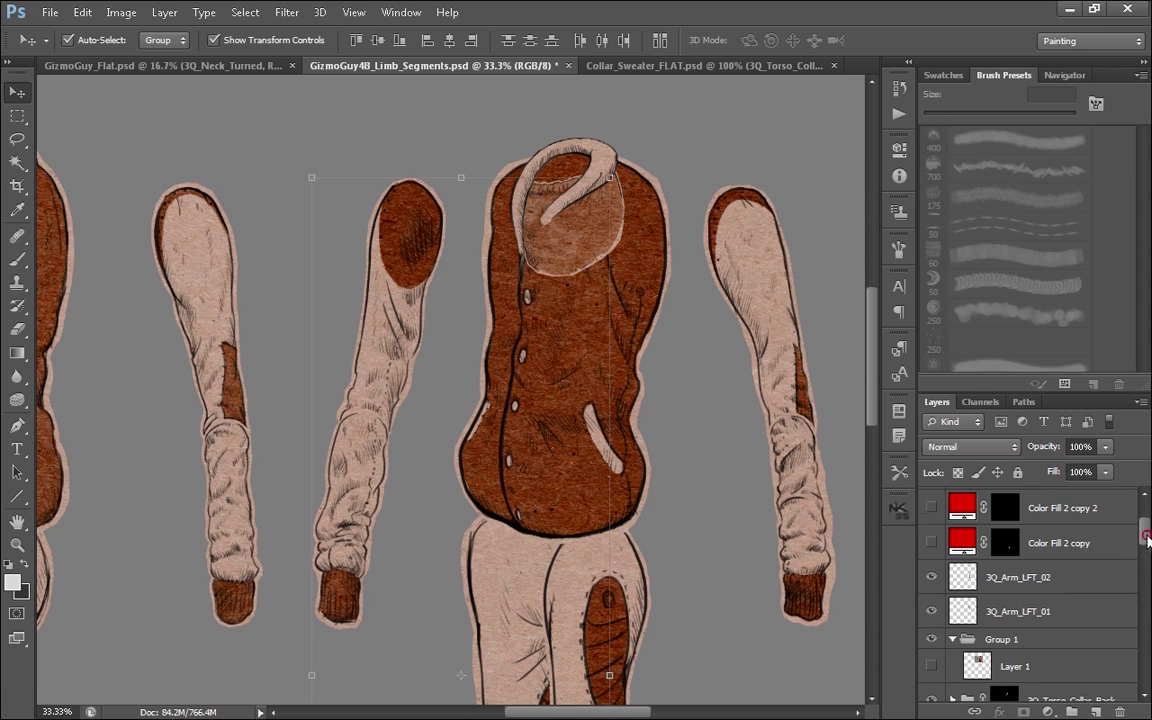
drag(1146, 536, 1147, 586)
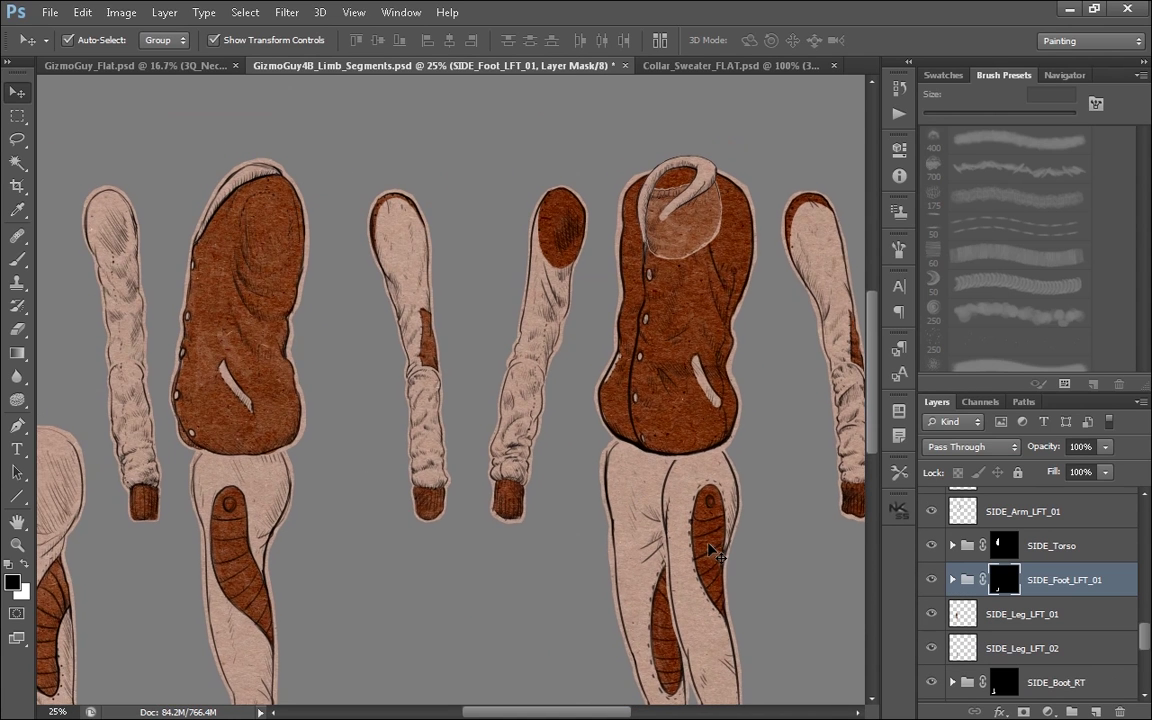
key(ctrl+plus)
click(537, 463)
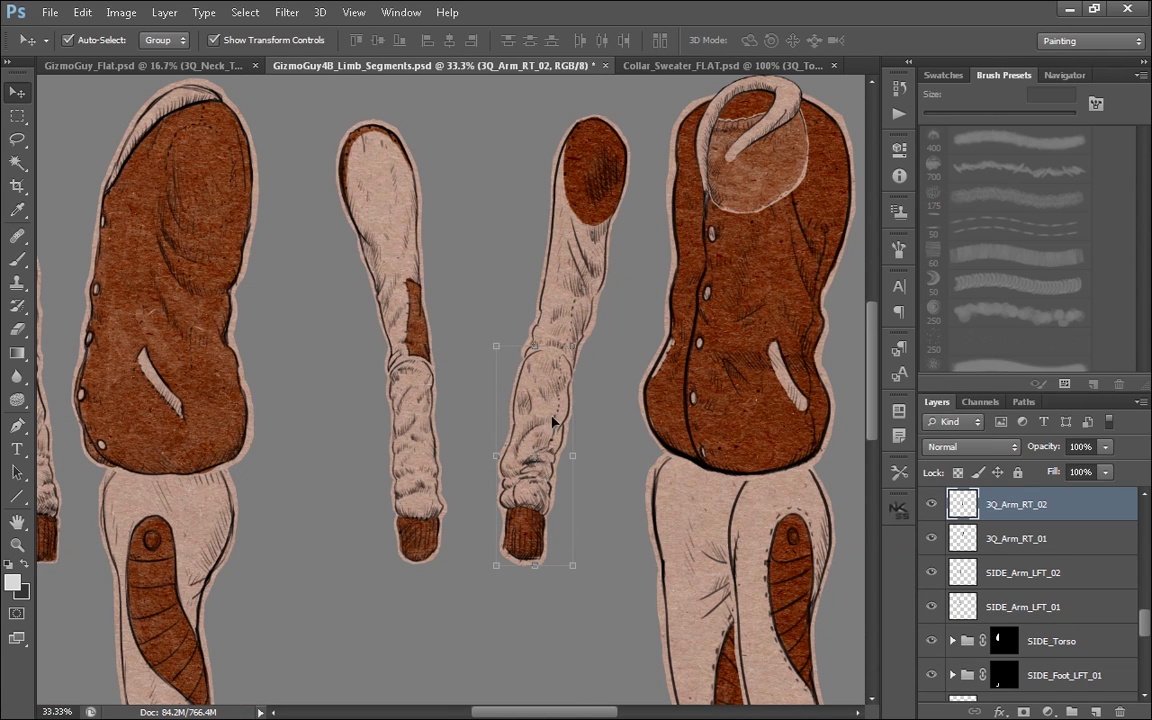
- Try rotating the three-quarter right forearm about a pivot placed at the elbow
key(ctrl+t)
drag(536, 457, 548, 375)
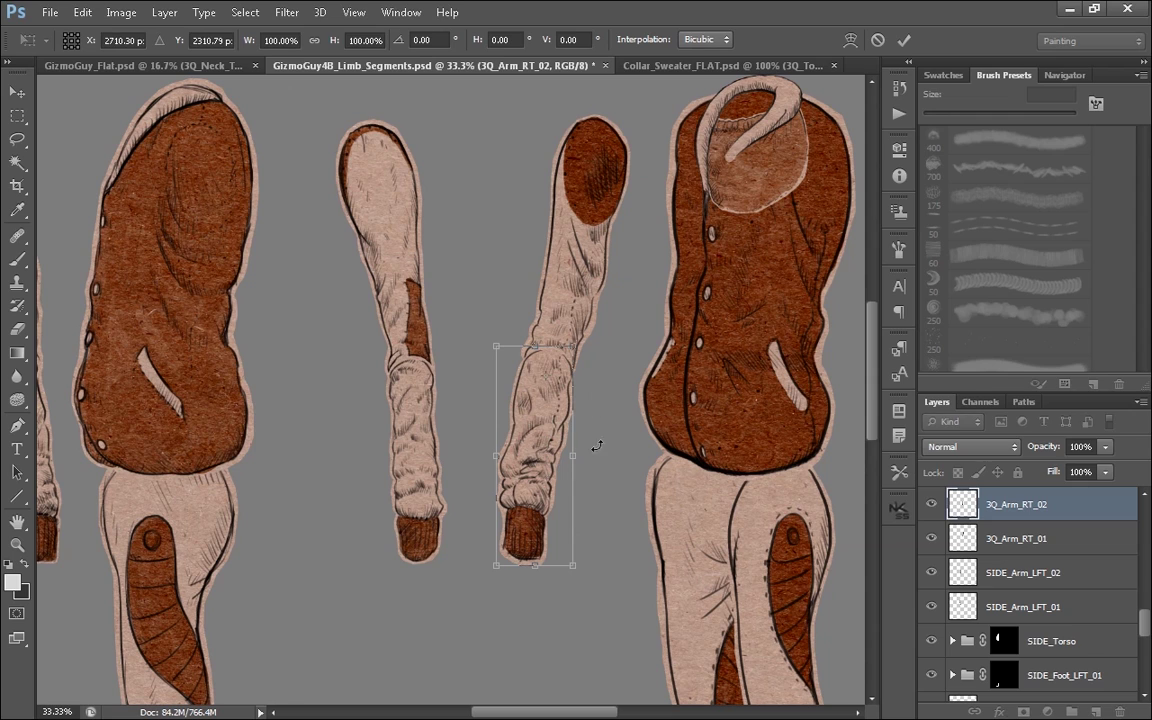
drag(613, 532, 388, 439)
key(ctrl+z)
key(Return)
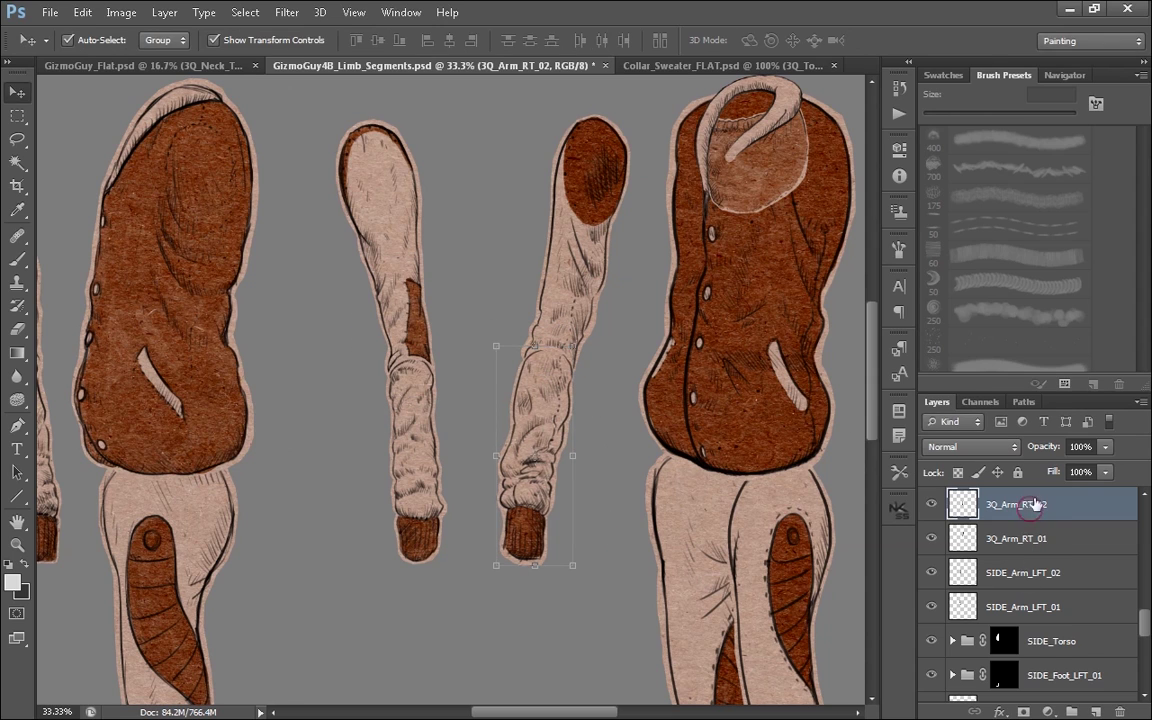
- Try the elbow rotation again with the right forearm faded to 44% opacity
click(1104, 448)
drag(1055, 472, 1057, 472)
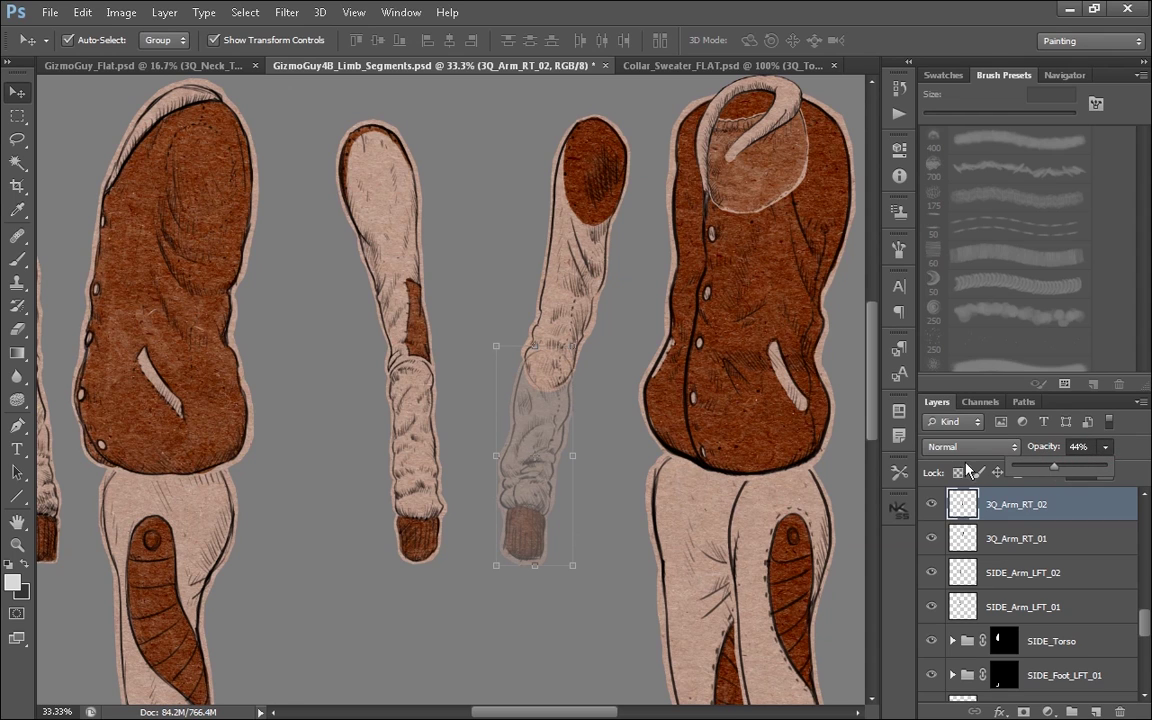
key(ctrl+t)
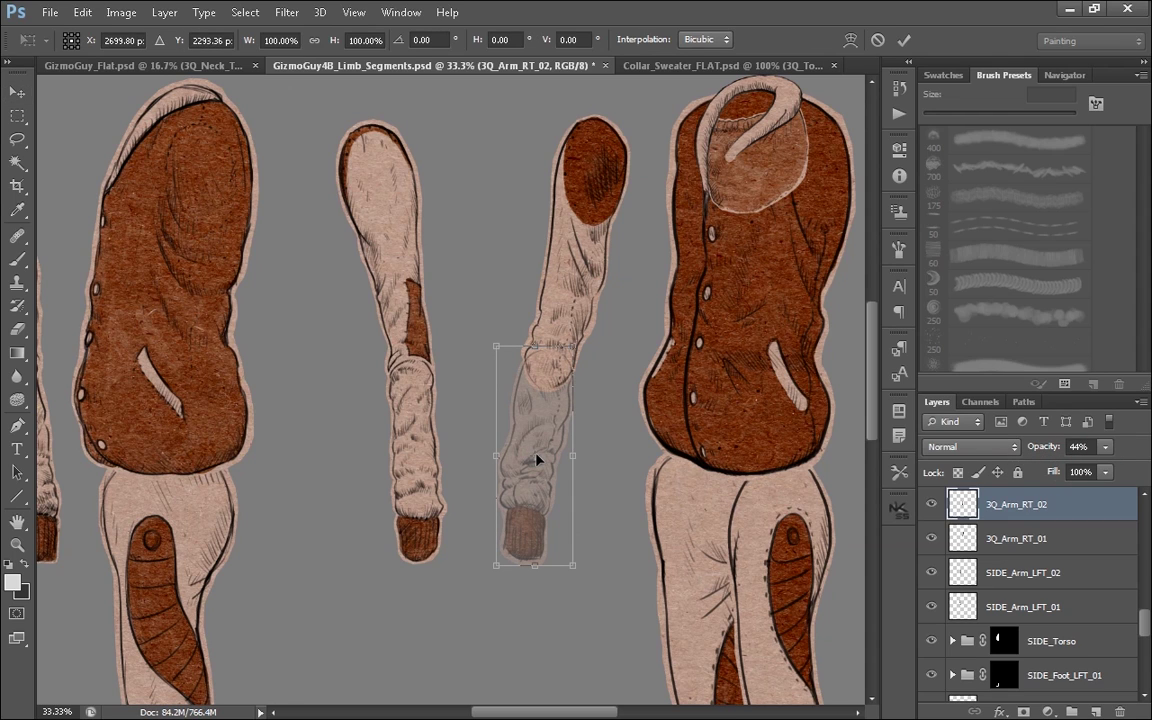
drag(535, 455, 543, 368)
mouse_move(597, 422)
mouse_down()
mouse_move(444, 471)
mouse_move(410, 314)
mouse_move(430, 456)
mouse_move(617, 490)
mouse_move(674, 431)
mouse_move(418, 427)
mouse_move(419, 306)
mouse_move(412, 409)
mouse_move(548, 505)
mouse_move(408, 345)
mouse_move(413, 326)
mouse_up()
key(Escape)
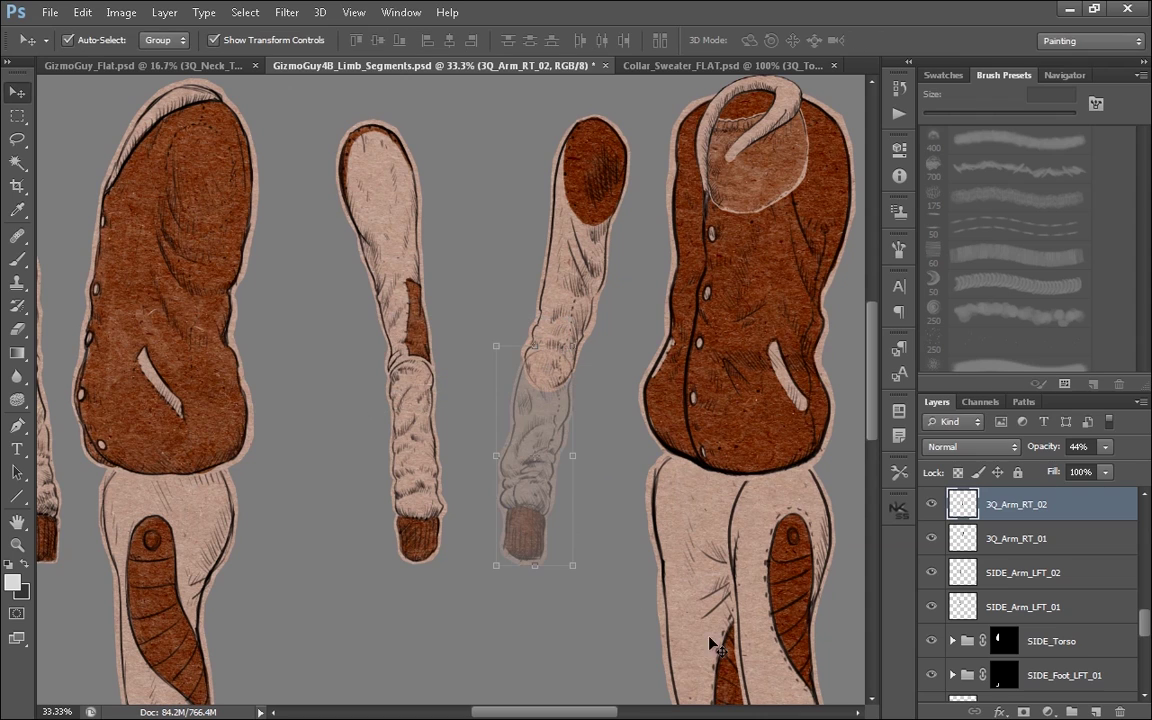
- Rotate the fully opaque right forearm about the elbow until it points nearly horizontally across the side figure's arm
click(613, 458)
click(543, 500)
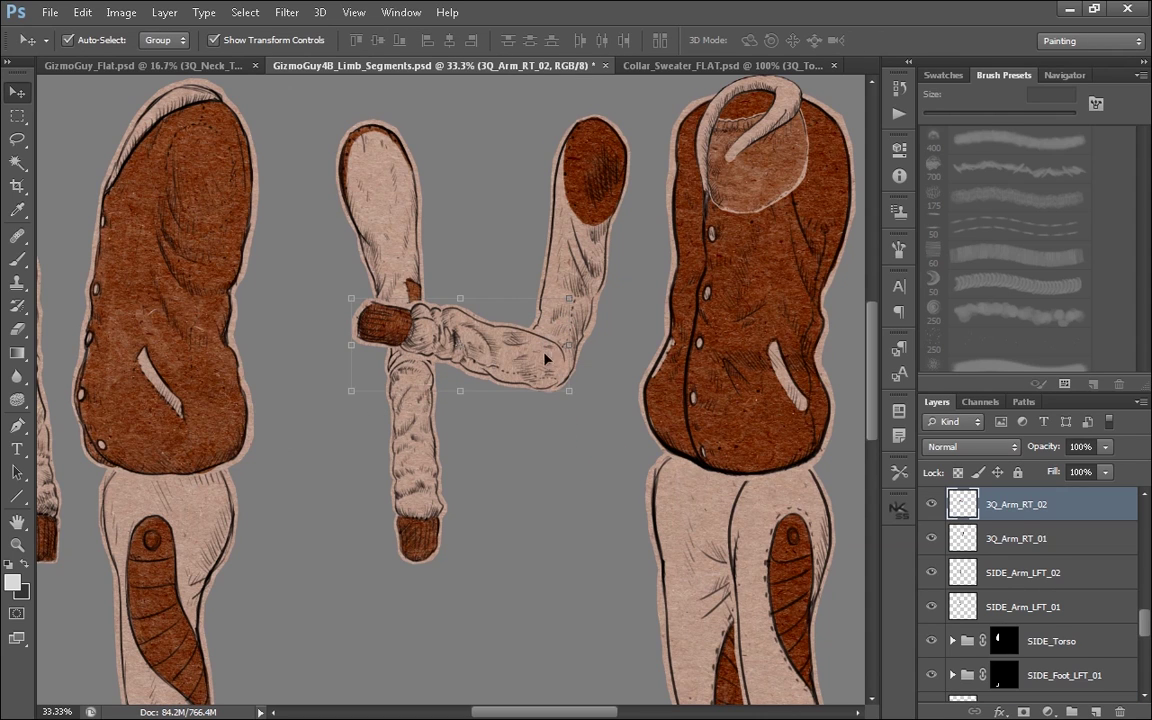
- Toggle the bent forearm's visibility off and on, and set its layer opacity to 50%
key(y)
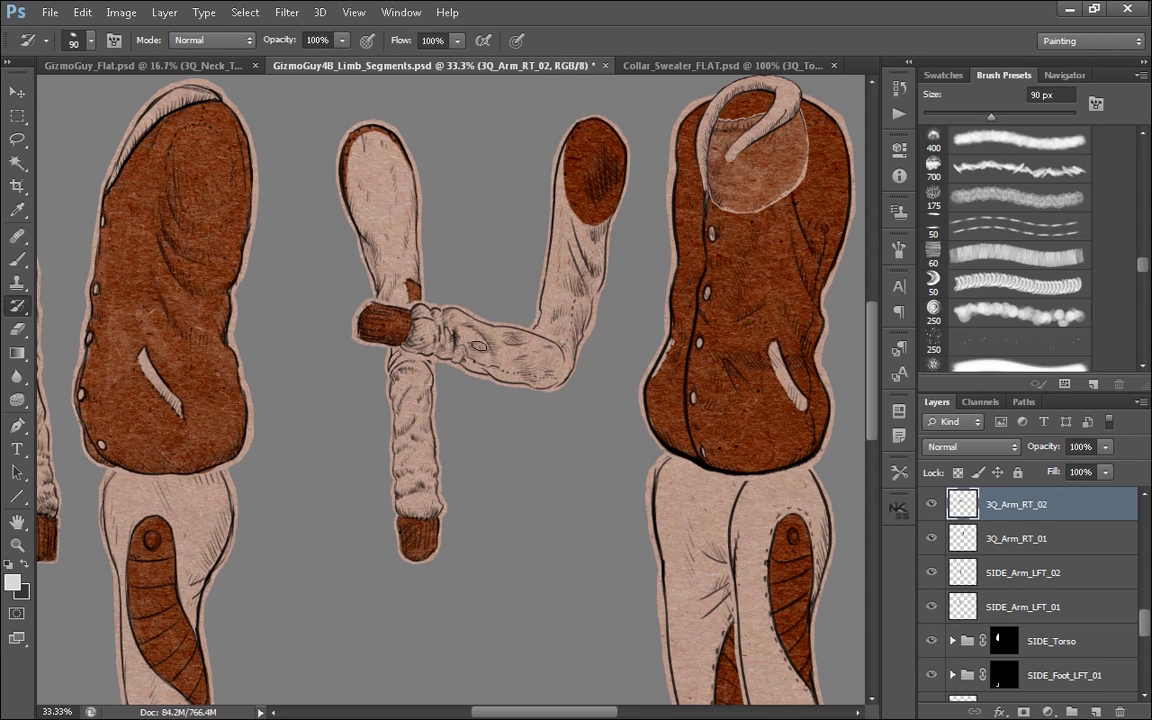
click(931, 504)
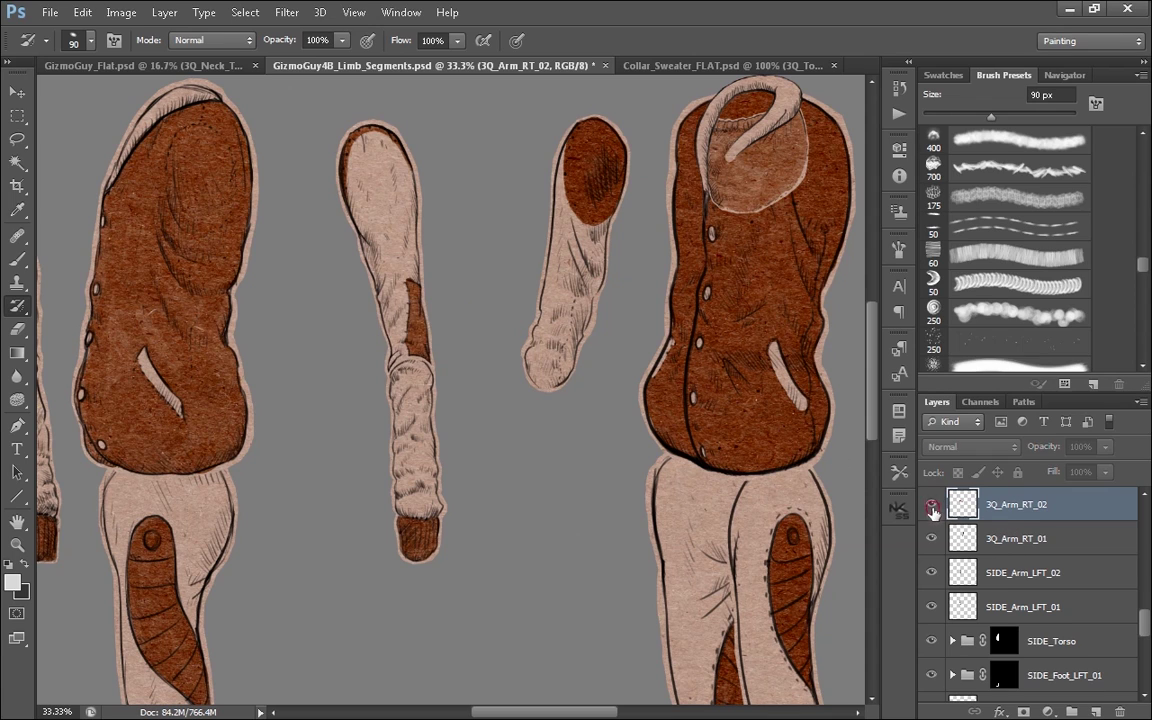
click(931, 504)
click(1085, 447)
text(50)
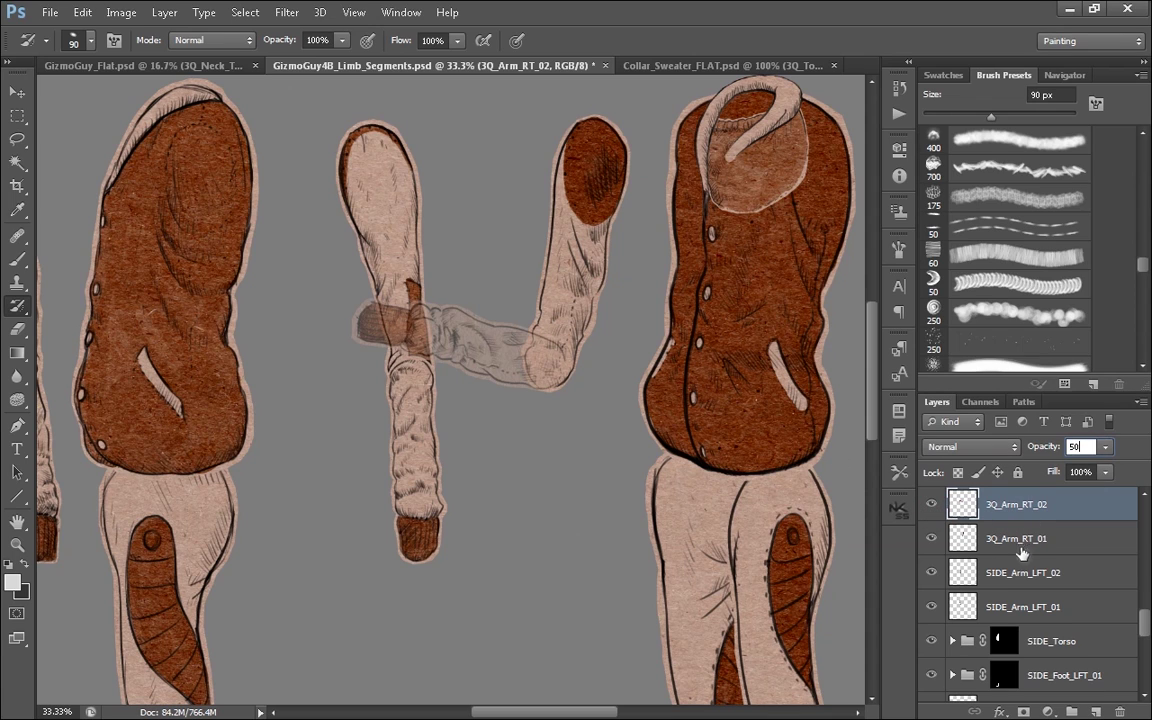
- Toggle the upper right arm segment's visibility off and on, and set its layer opacity to 50%
click(1015, 538)
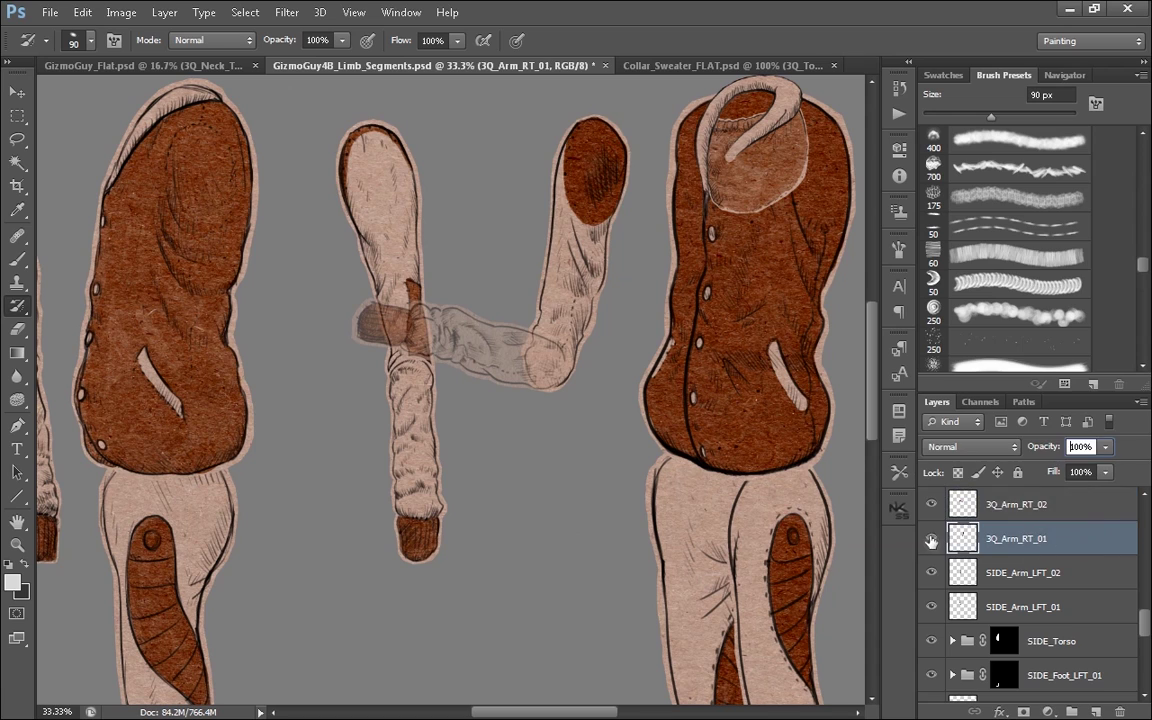
click(931, 538)
click(931, 538)
text(50)
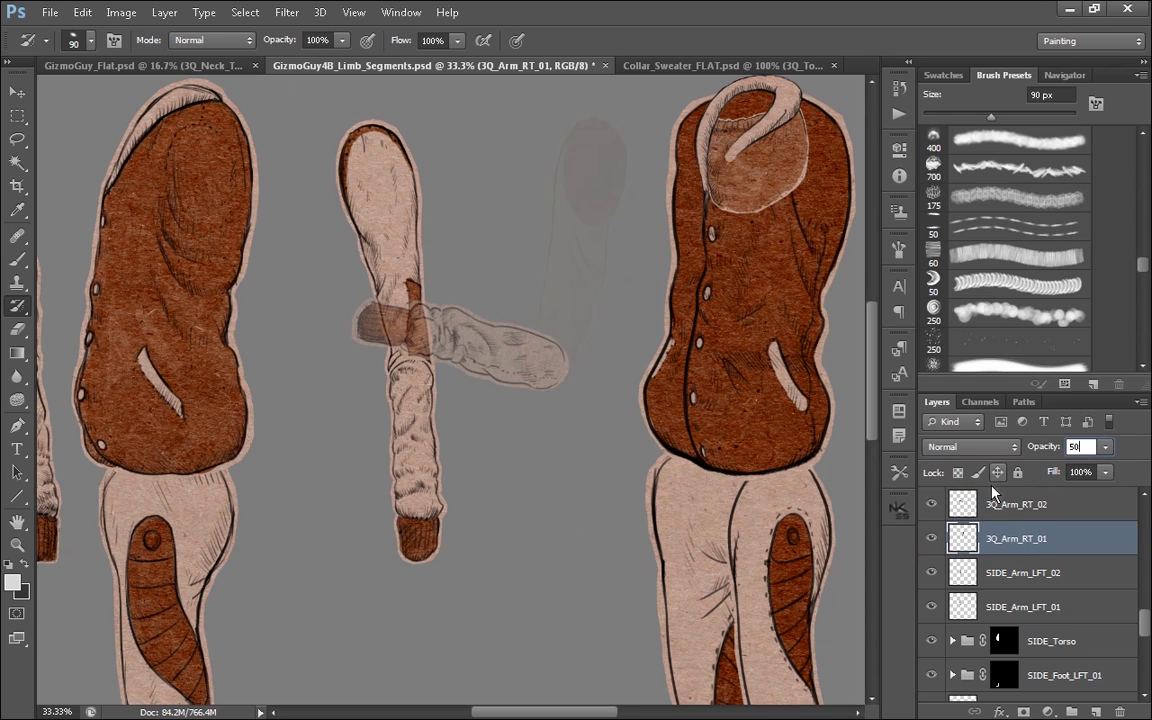
- Shift the semi-transparent forearm slightly so its rounded end overlaps the upper arm's rounded end at the elbow
text(v)
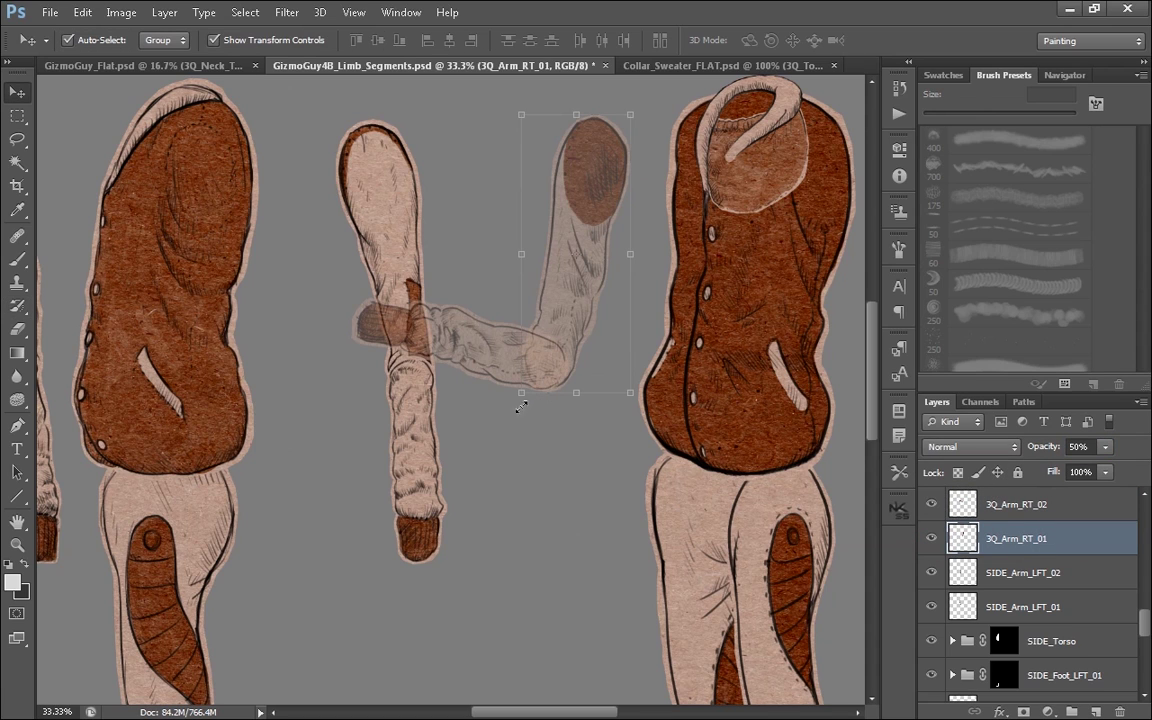
click(494, 359)
drag(489, 354, 508, 365)
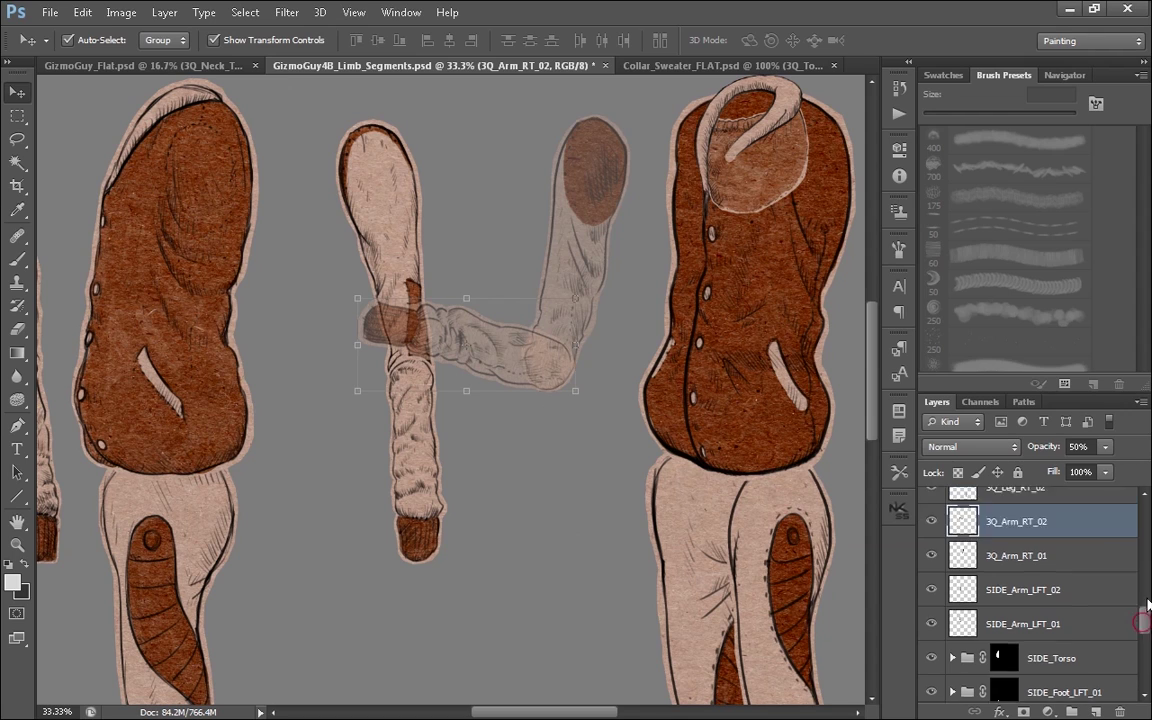
- Toggle the red Color Fill 2 copy layers on and off one at a time to check their joint markers
scroll(1130, 618, up, 5)
click(932, 634)
click(932, 599)
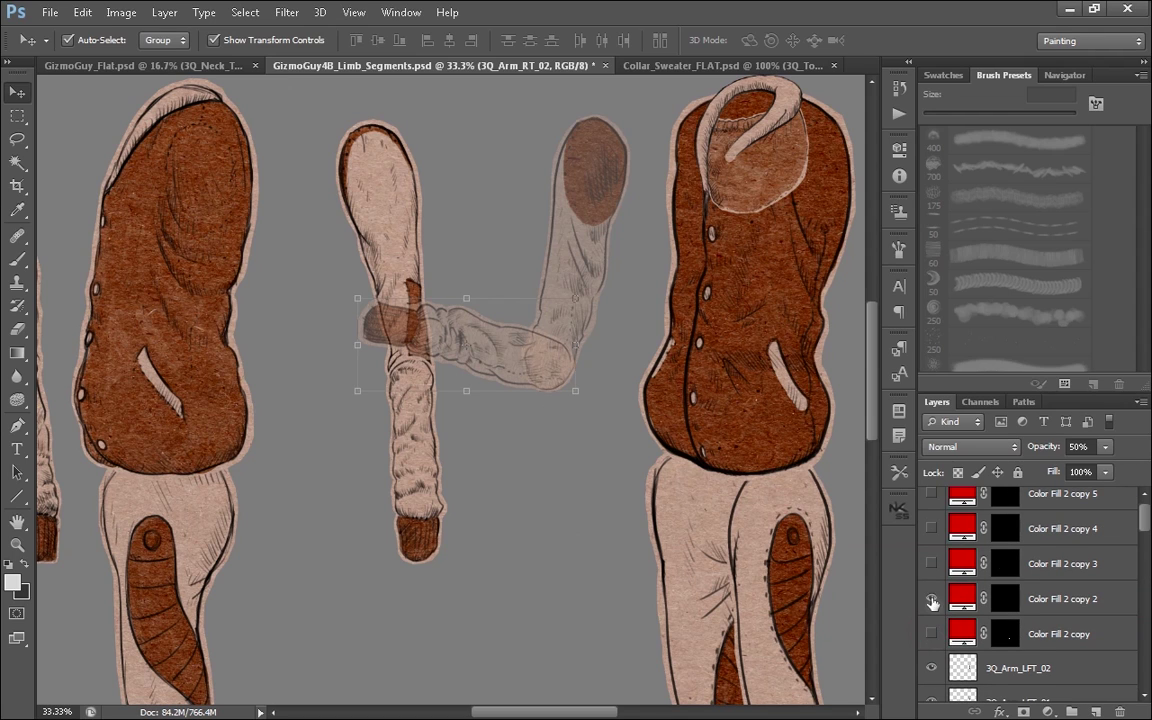
click(931, 529)
click(931, 529)
click(931, 499)
drag(1145, 519, 1145, 515)
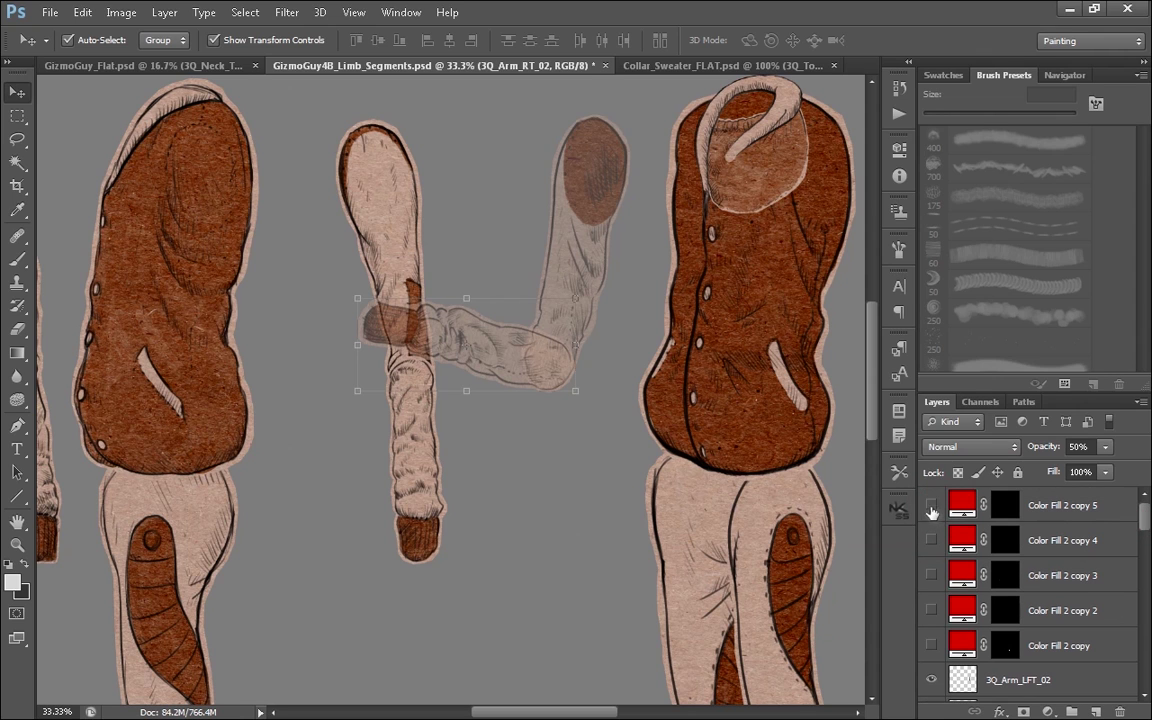
click(930, 505)
- Show the red joint markers on the legs by making Color Fill 2 copy through copy 5 visible
drag(443, 668, 854, 548)
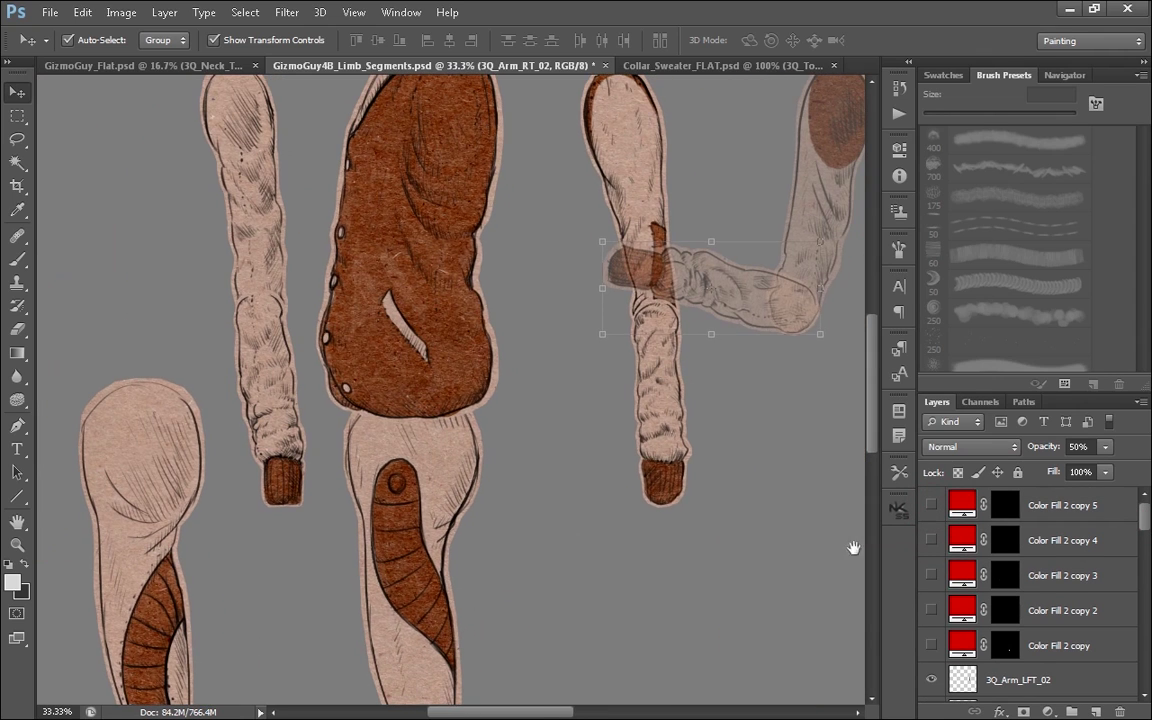
key(ctrl+minus)
drag(931, 543, 931, 645)
drag(676, 643, 690, 469)
key(ctrl+plus)
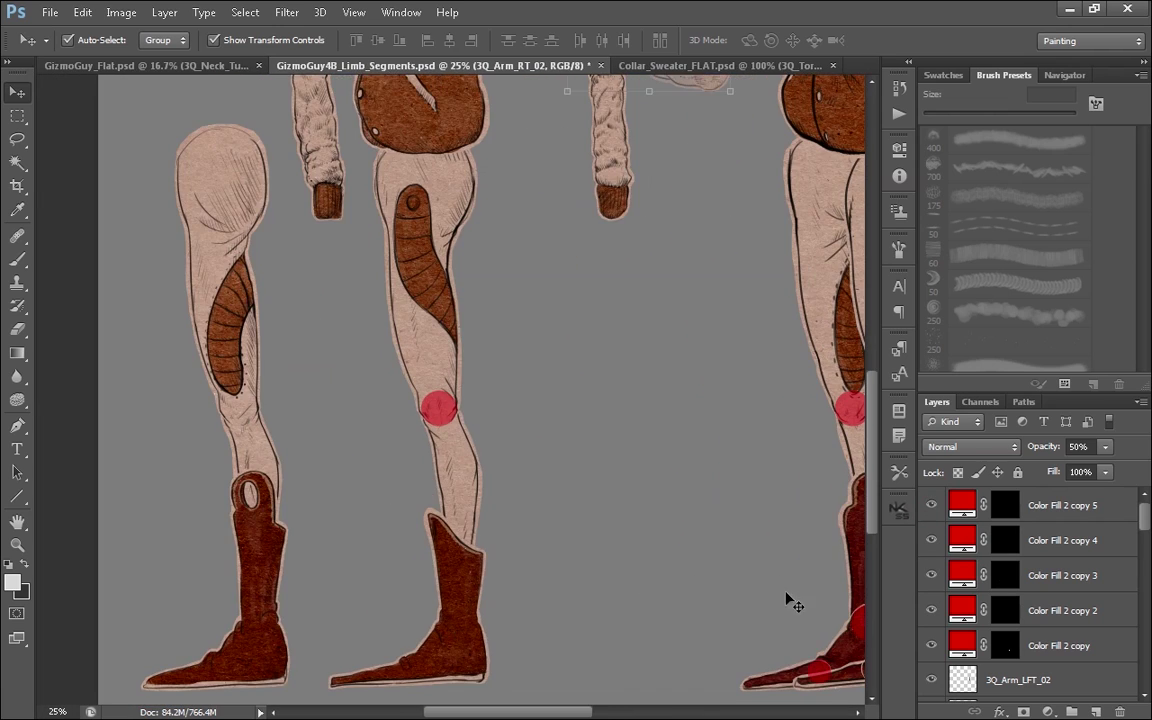
- Examine the circular knee markers on the three-quarter legs and compare them with the intact legs in GizmoGuy_Flat.psd
drag(850, 590, 771, 582)
key(ctrl+plus)
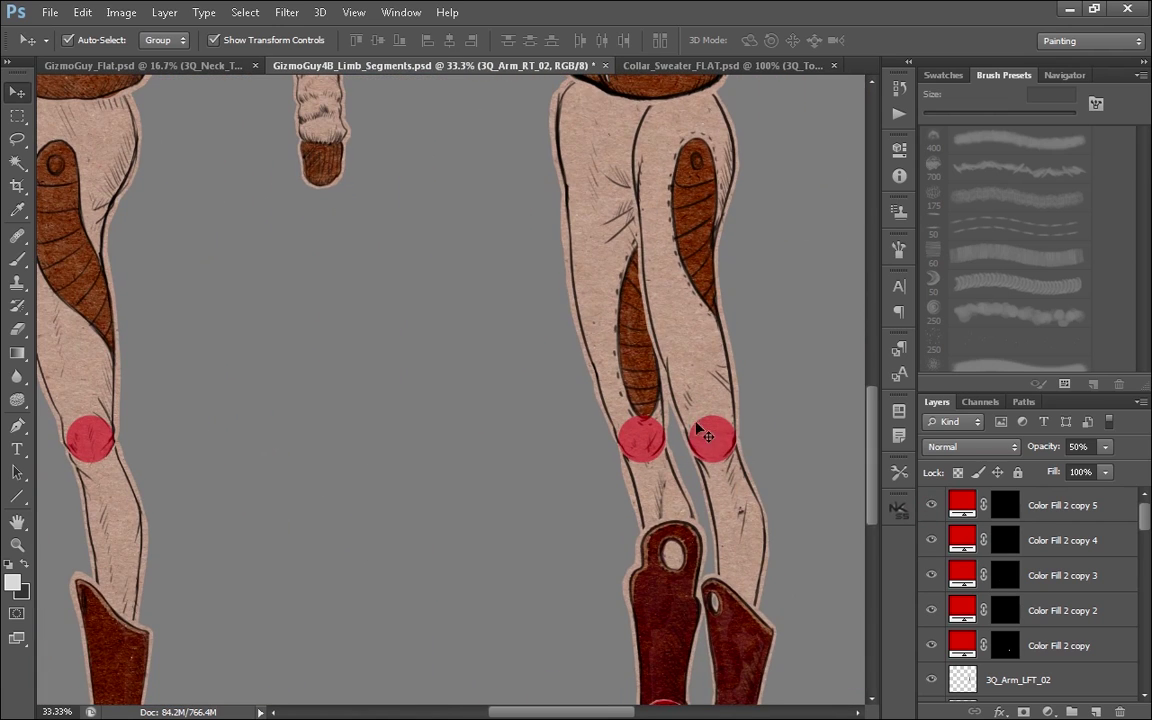
scroll(771, 504, right, 3)
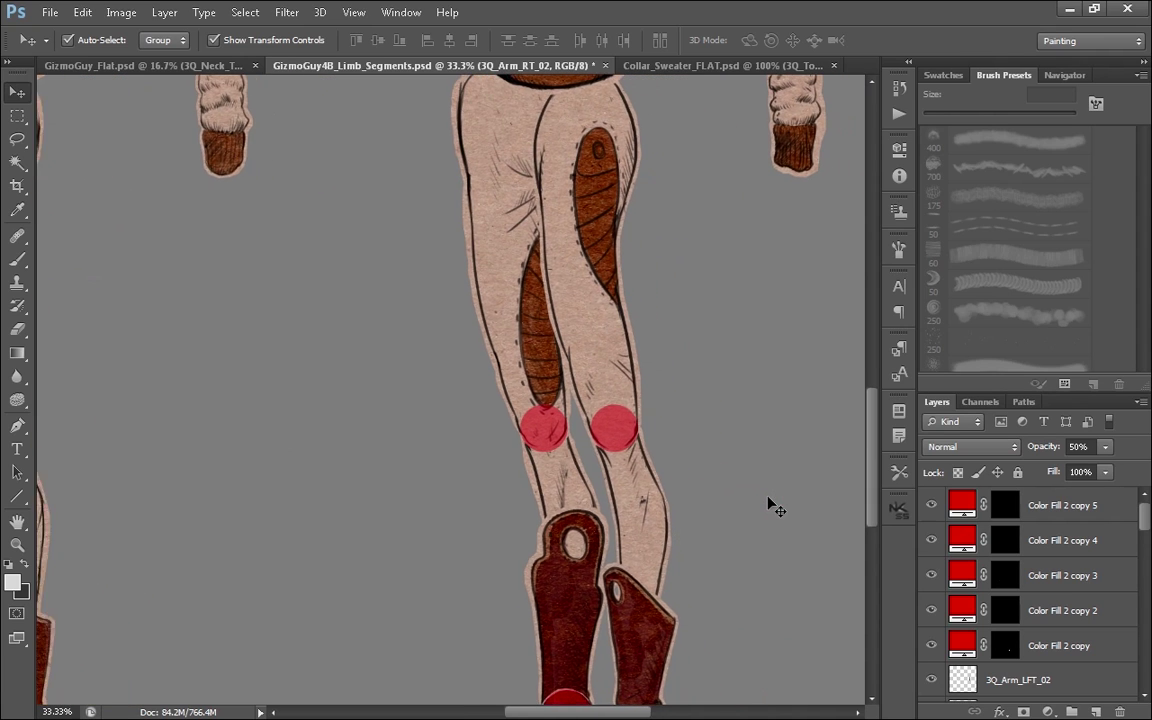
key(ctrl+plus)
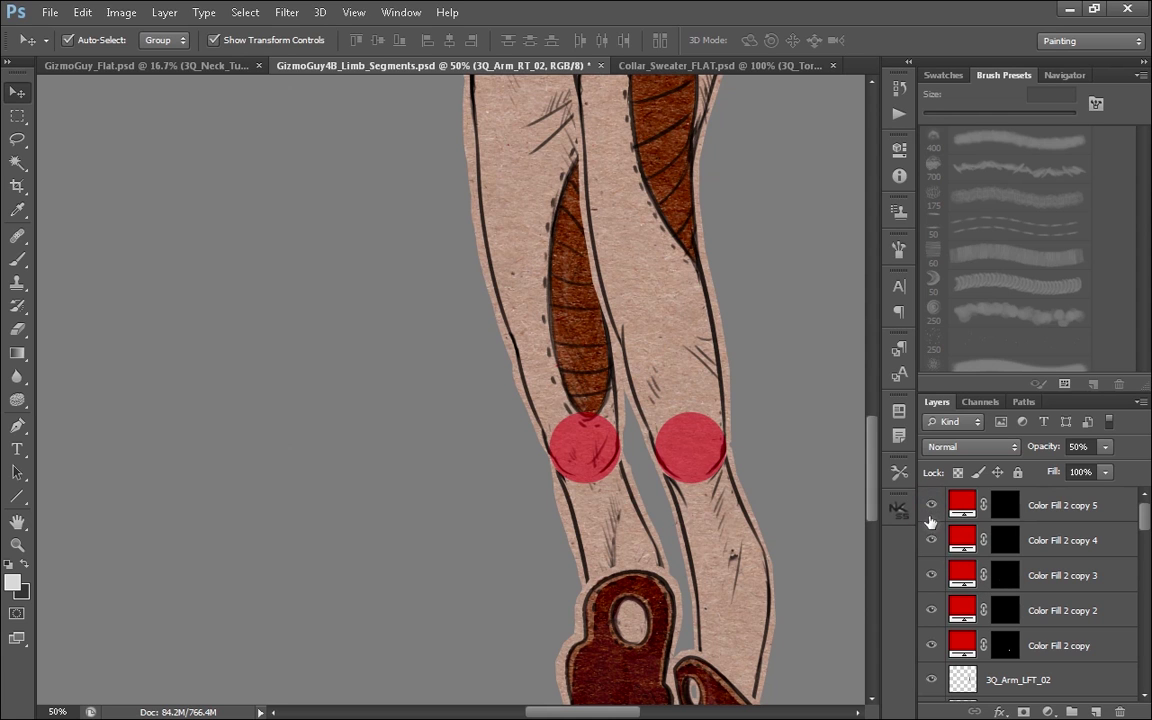
key(ctrl+minus)
key(ctrl+minus)
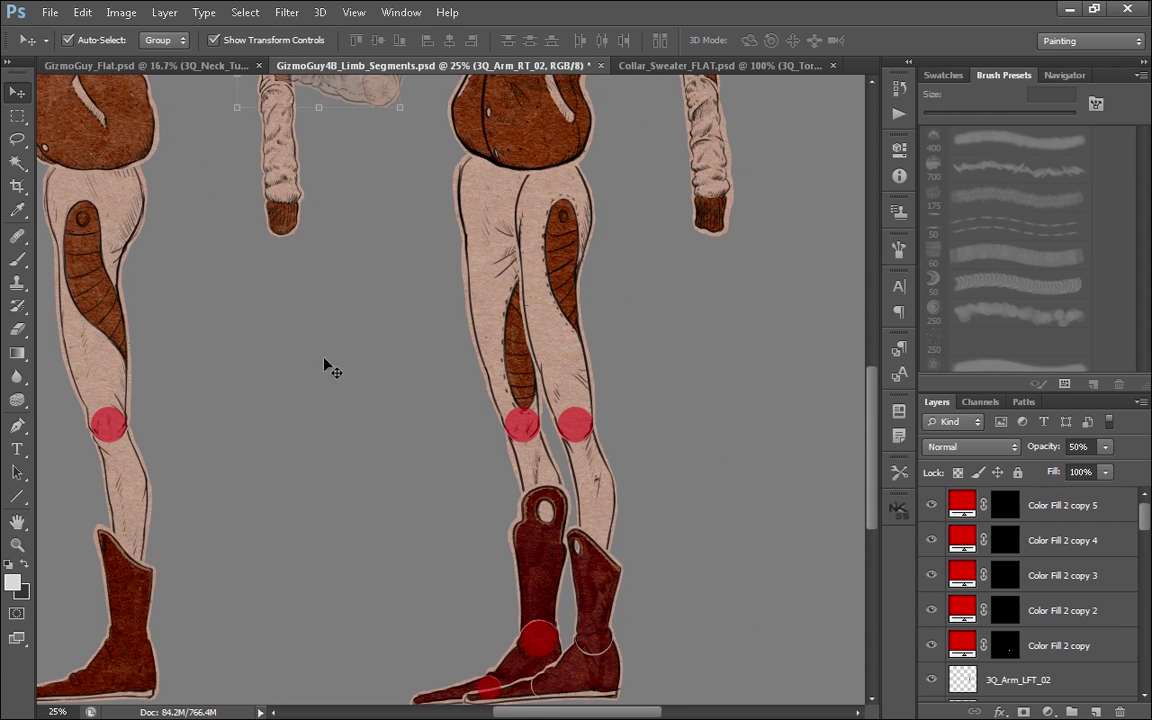
click(197, 66)
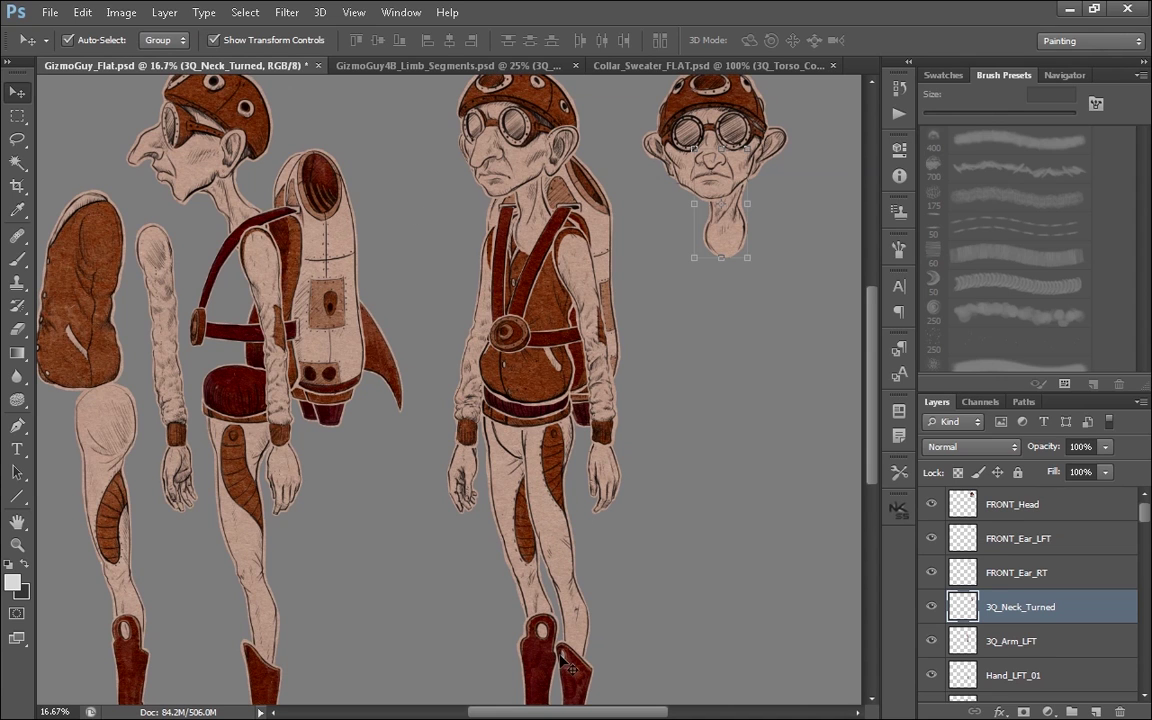
click(372, 68)
- Select the three-quarter figure's lower left leg segment, 3Q_Leg_LFT_02, below the knee marker
key(ctrl+plus)
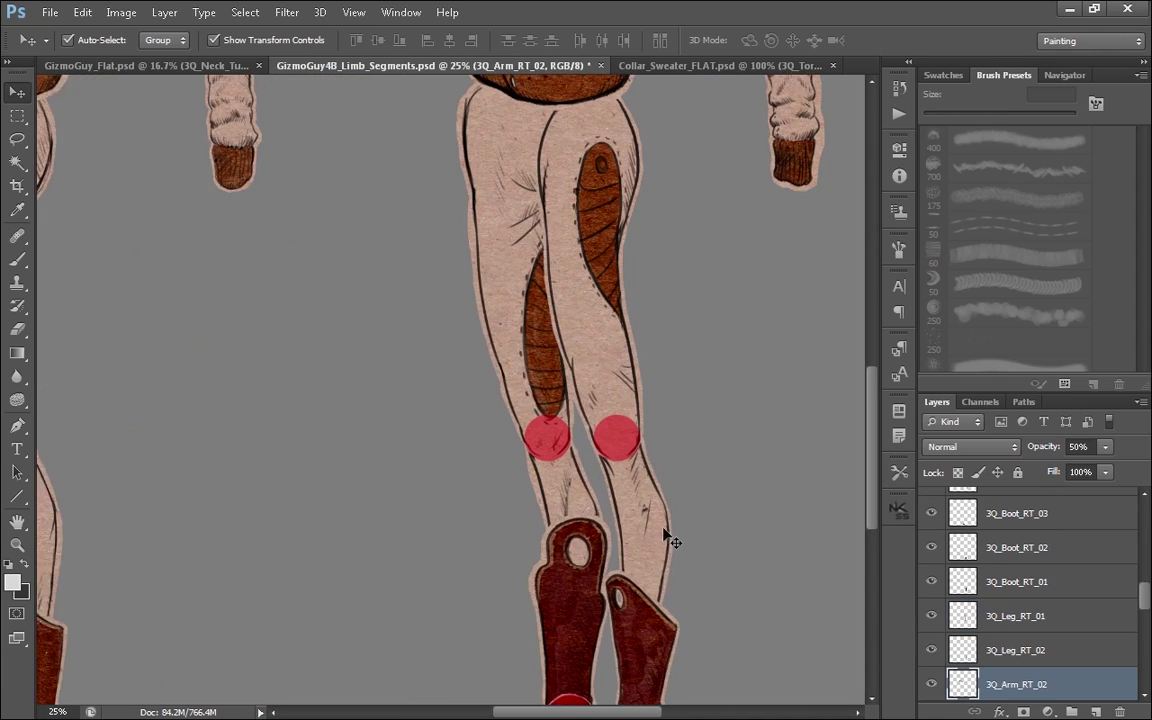
drag(800, 522, 709, 548)
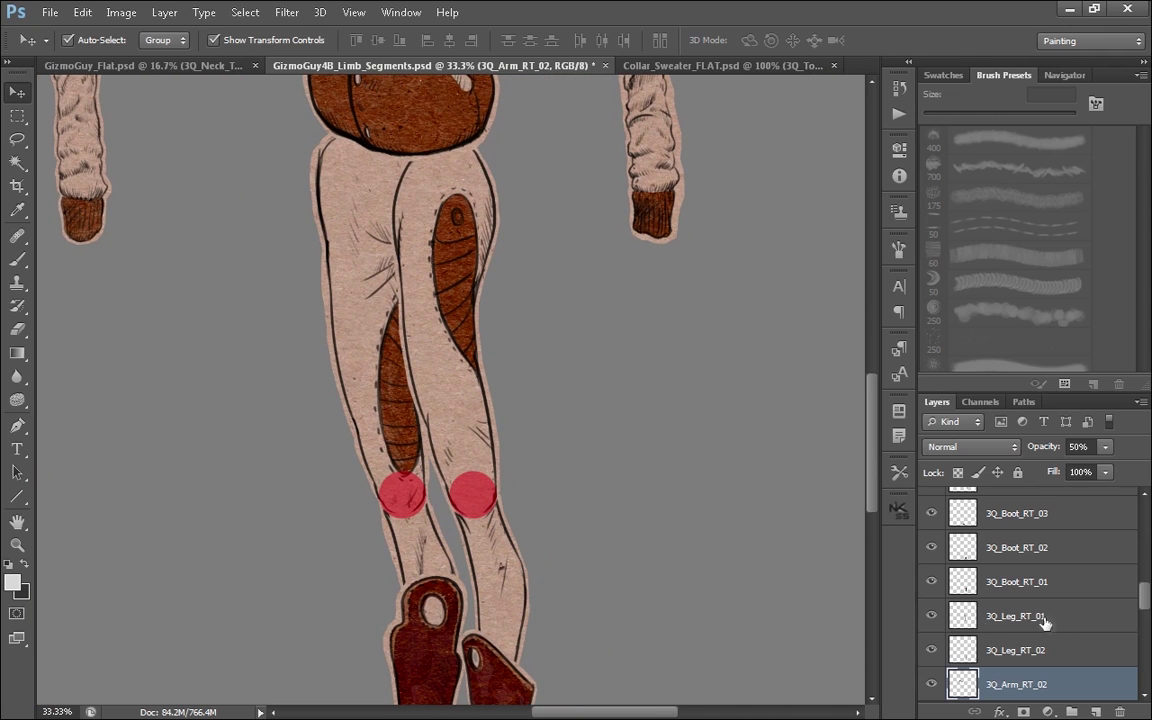
scroll(1140, 588, up, 10)
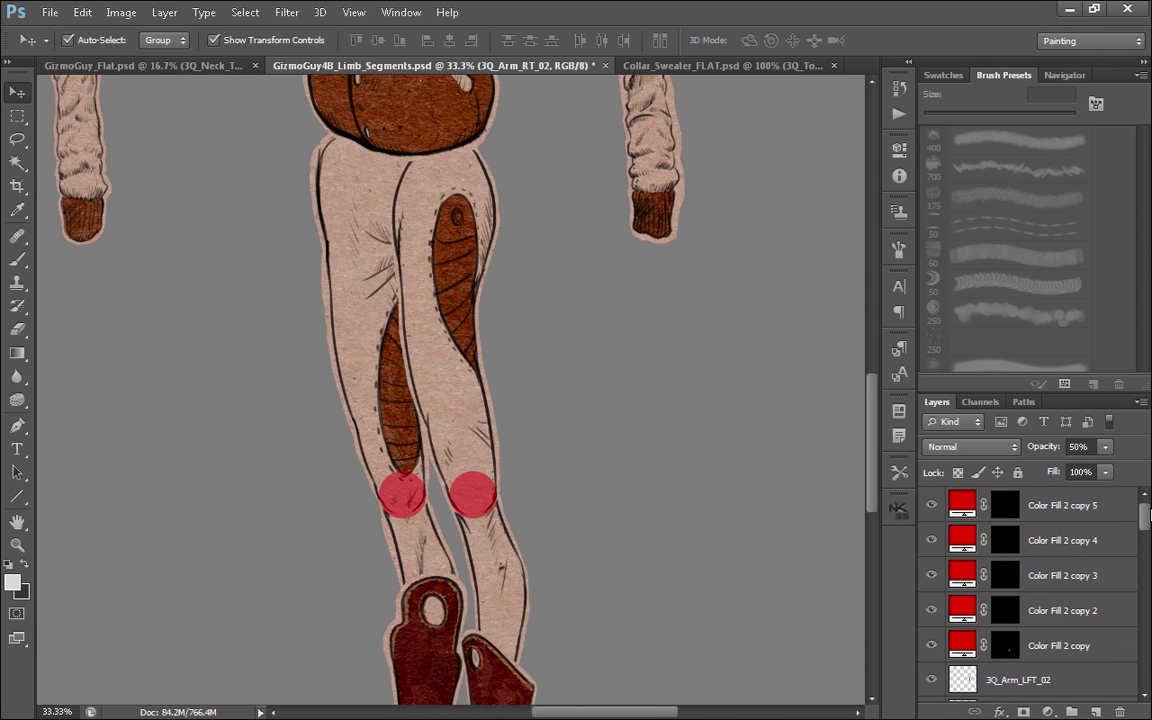
click(982, 515)
scroll(525, 530, down, 2)
click(500, 540)
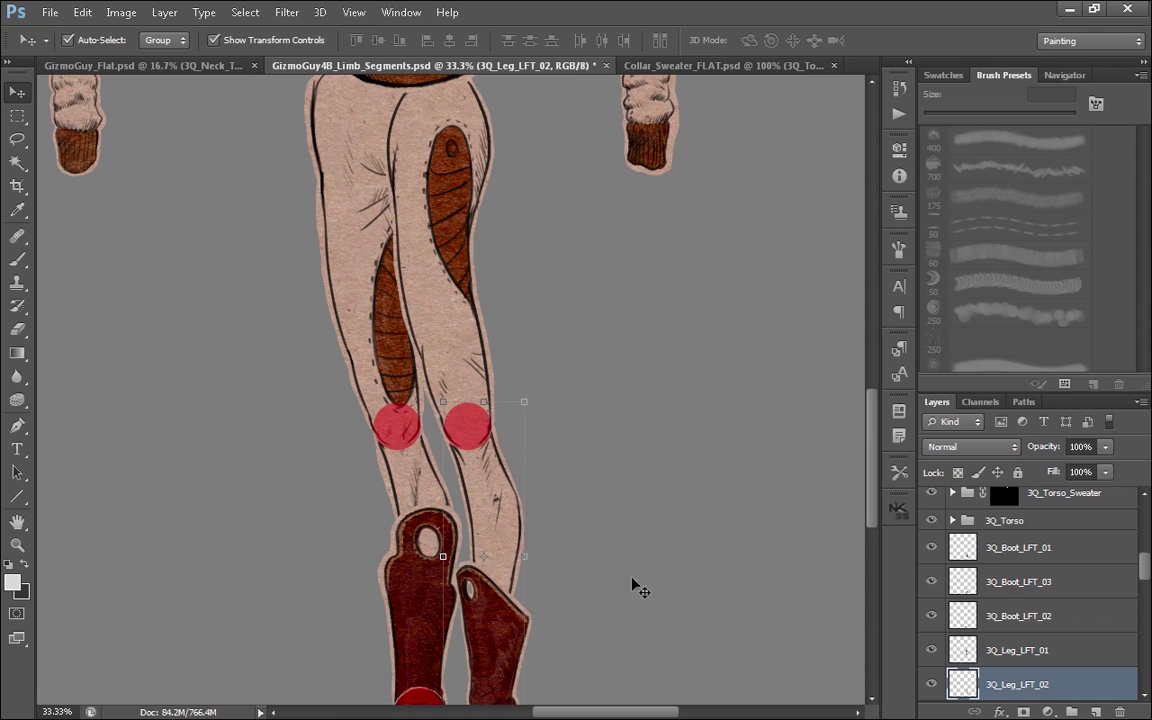
- Try rotating the lower left leg segment about its knee marker until it points sideways, and undo the rotation
key(ctrl+t)
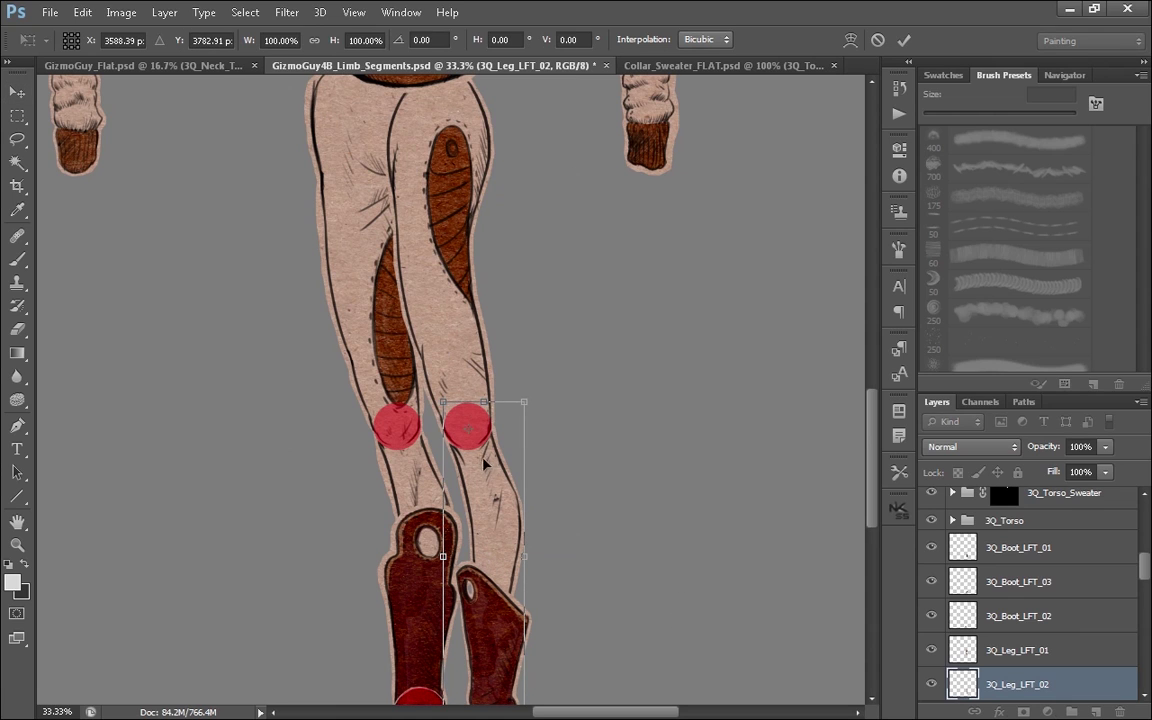
drag(540, 490, 617, 560)
key(Return)
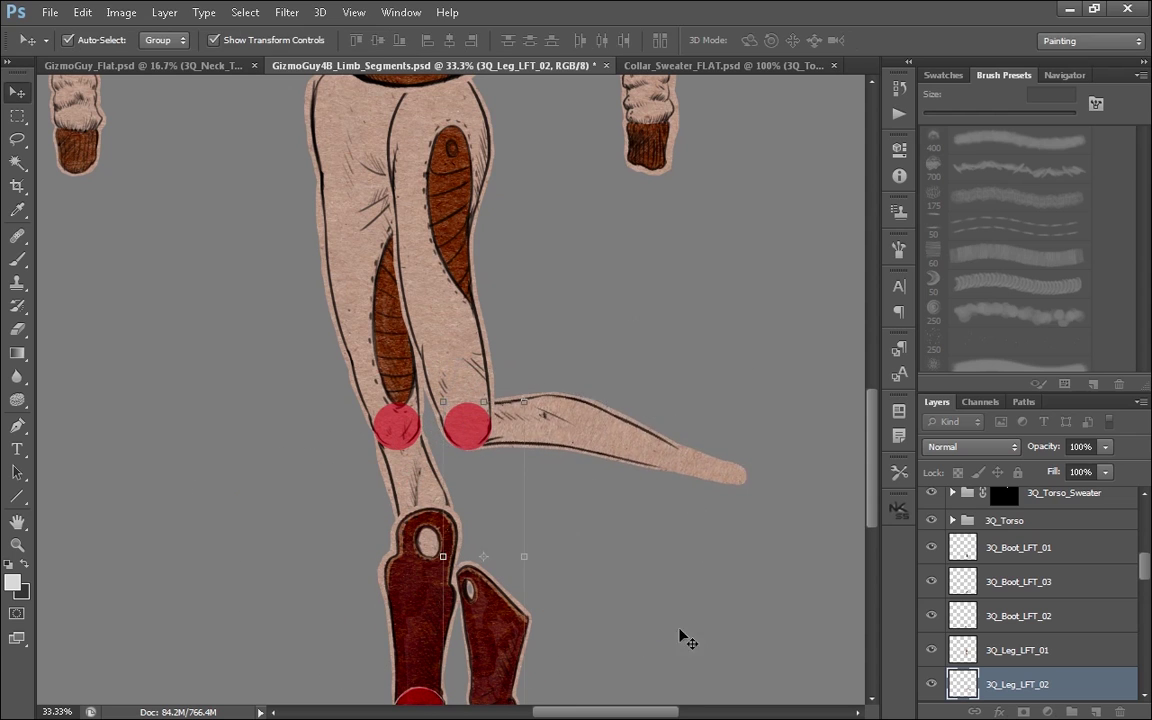
key(ctrl+z)
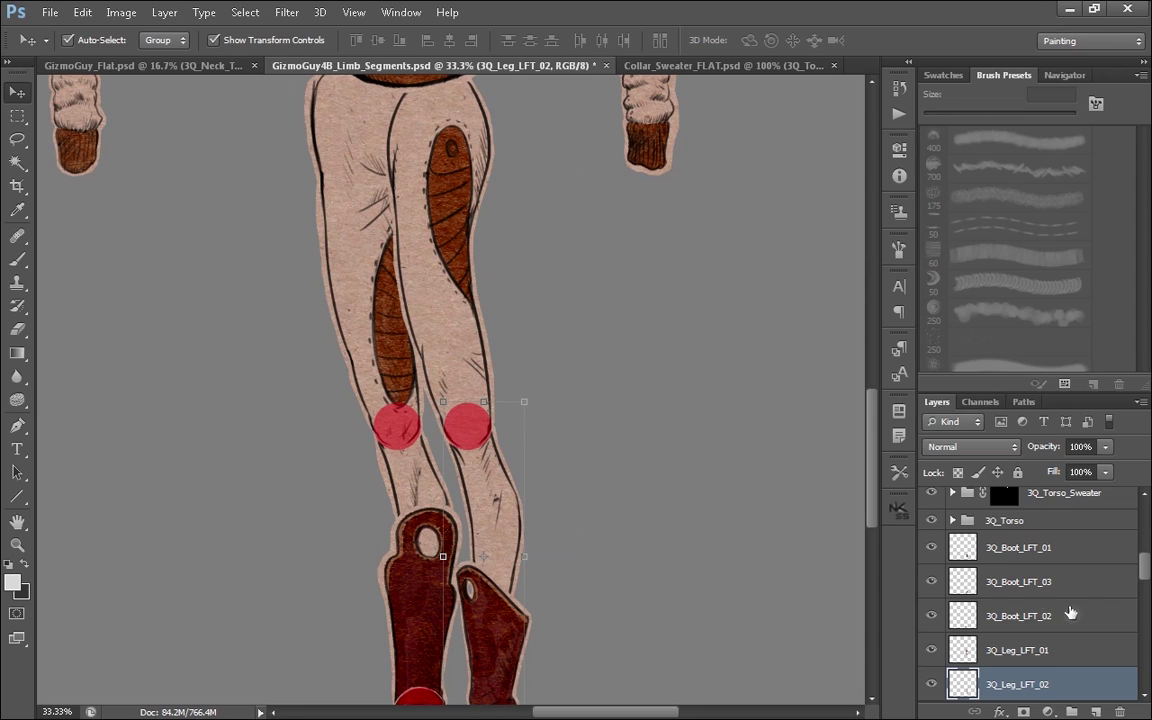
- Set the opacity of the left leg segments 3Q_Leg_LFT_01 and 3Q_Leg_LFT_02 to 50%
click(931, 650)
click(931, 650)
click(1010, 655)
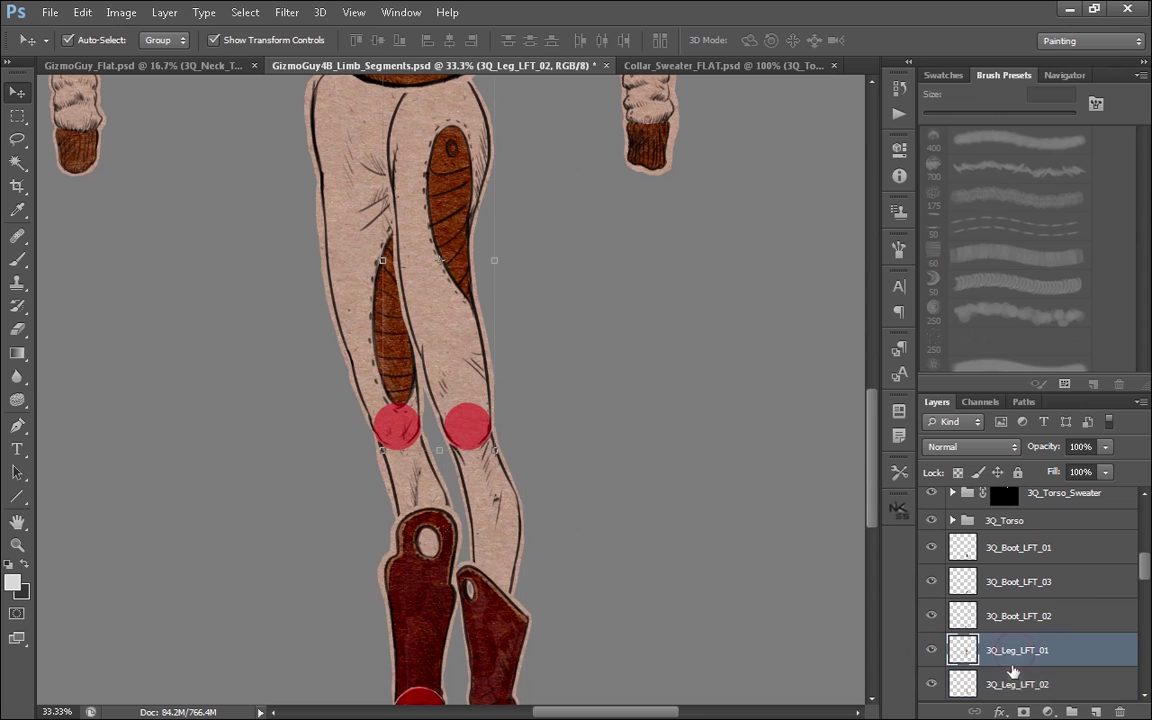
shift+click(1012, 684)
key(5)
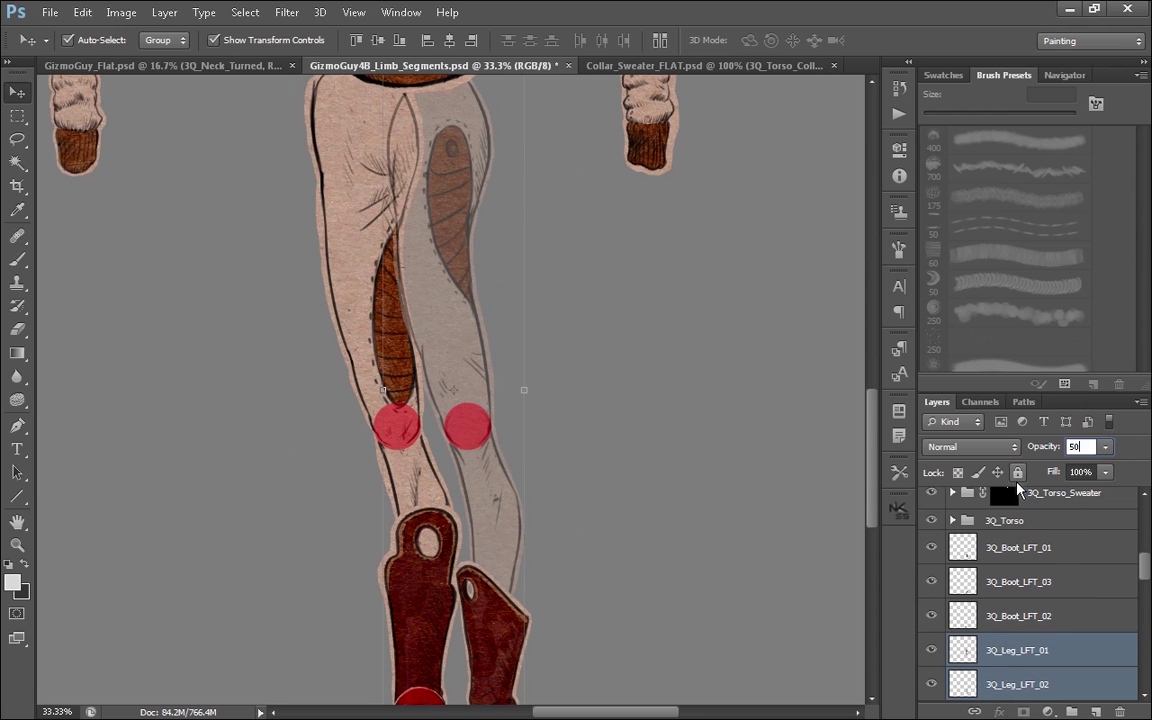
- Hide the red joint markers on layers Color Fill 2 copy through copy 5
key(ctrl+plus)
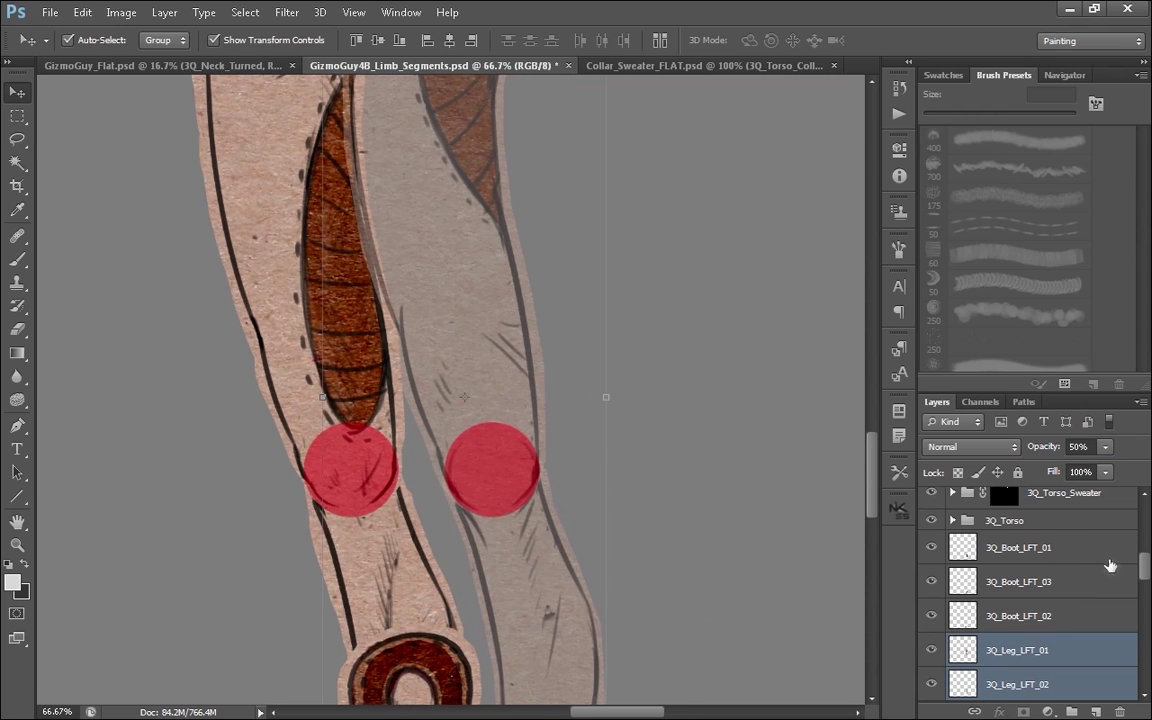
drag(1144, 571, 1147, 515)
drag(931, 645, 931, 505)
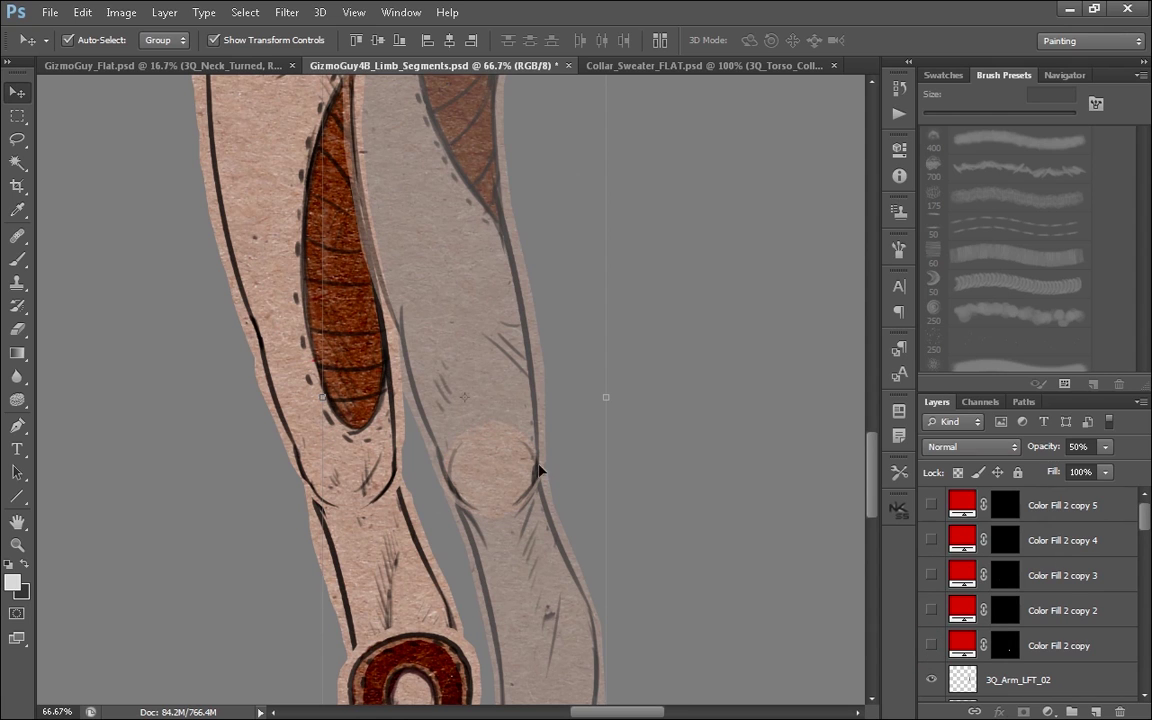
key(ctrl+minus)
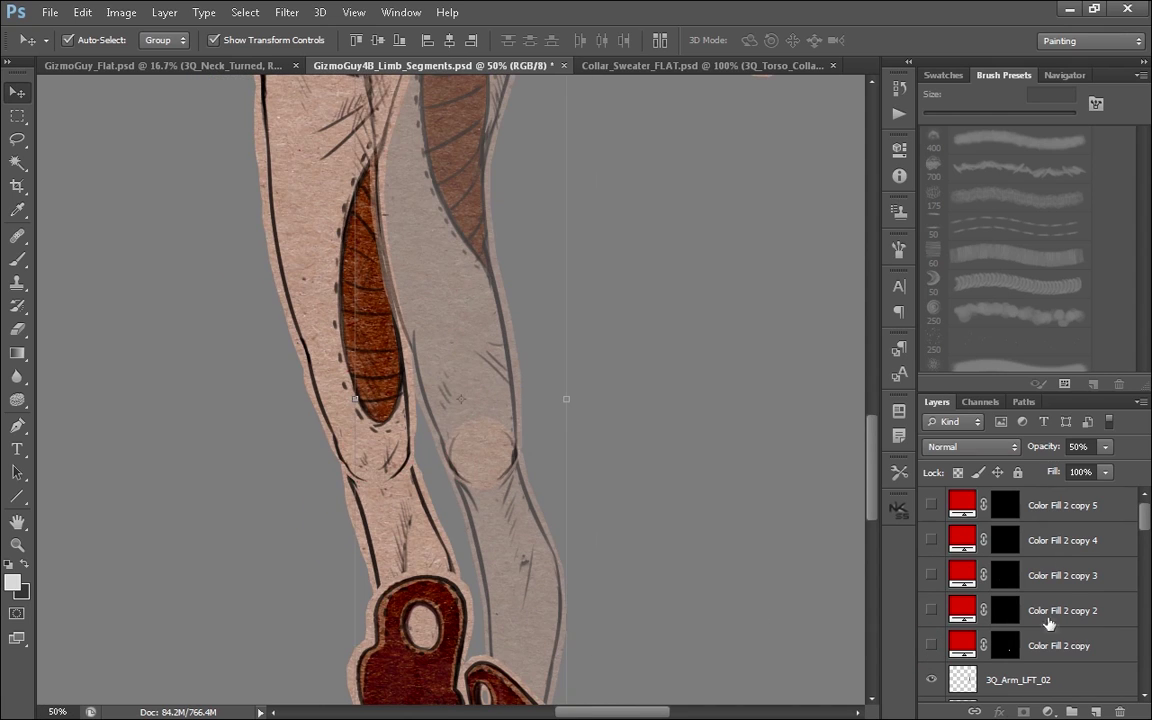
- Select only the translucent lower left leg segment, 3Q_Leg_LFT_02, on the three-quarter figure
scroll(1035, 628, down, 10)
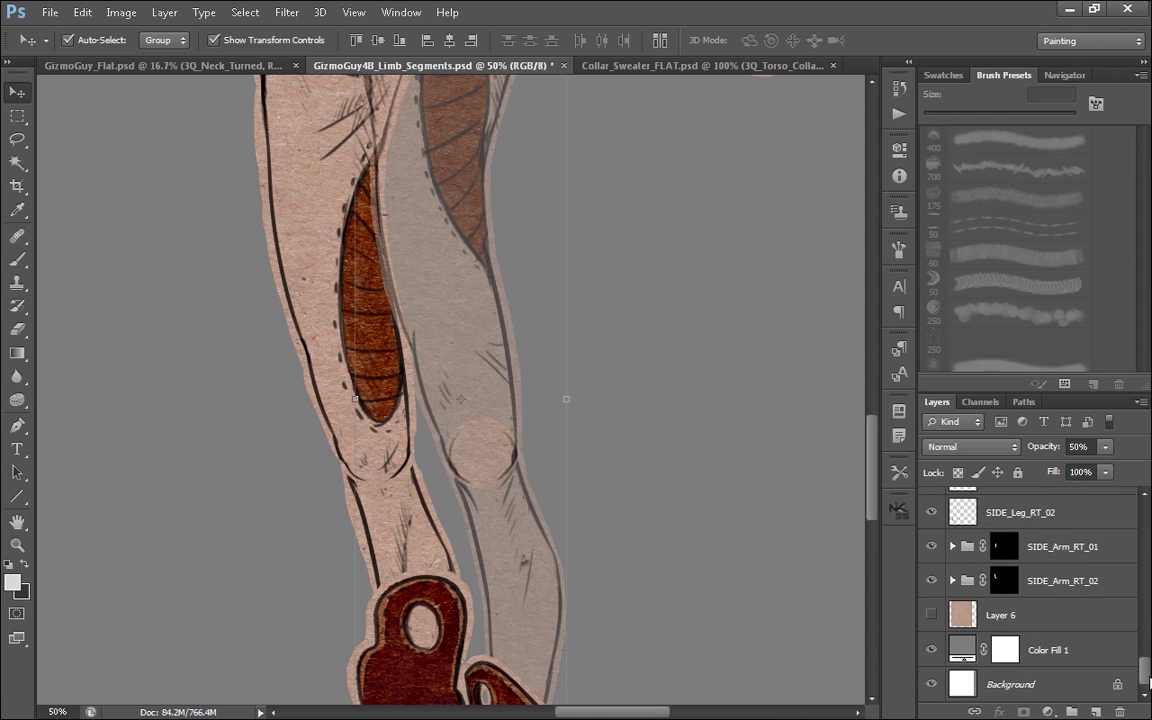
click(1035, 626)
click(669, 548)
click(485, 551)
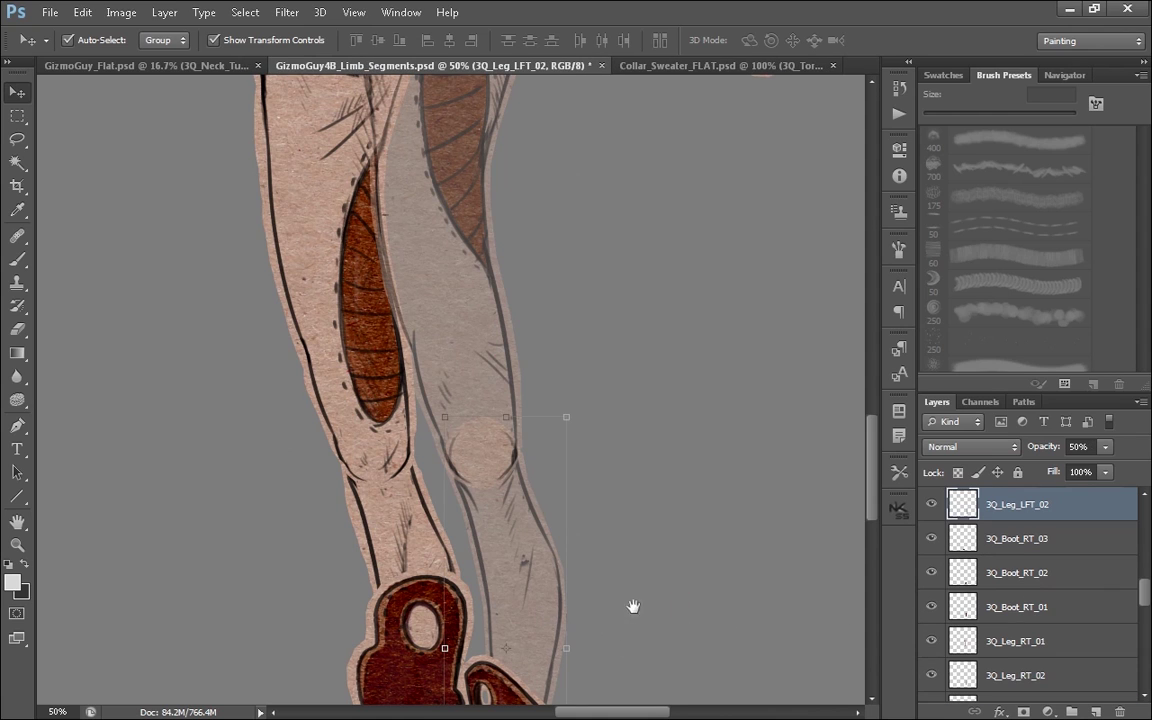
scroll(641, 593, down, 3)
scroll(641, 593, down, 2)
key(y)
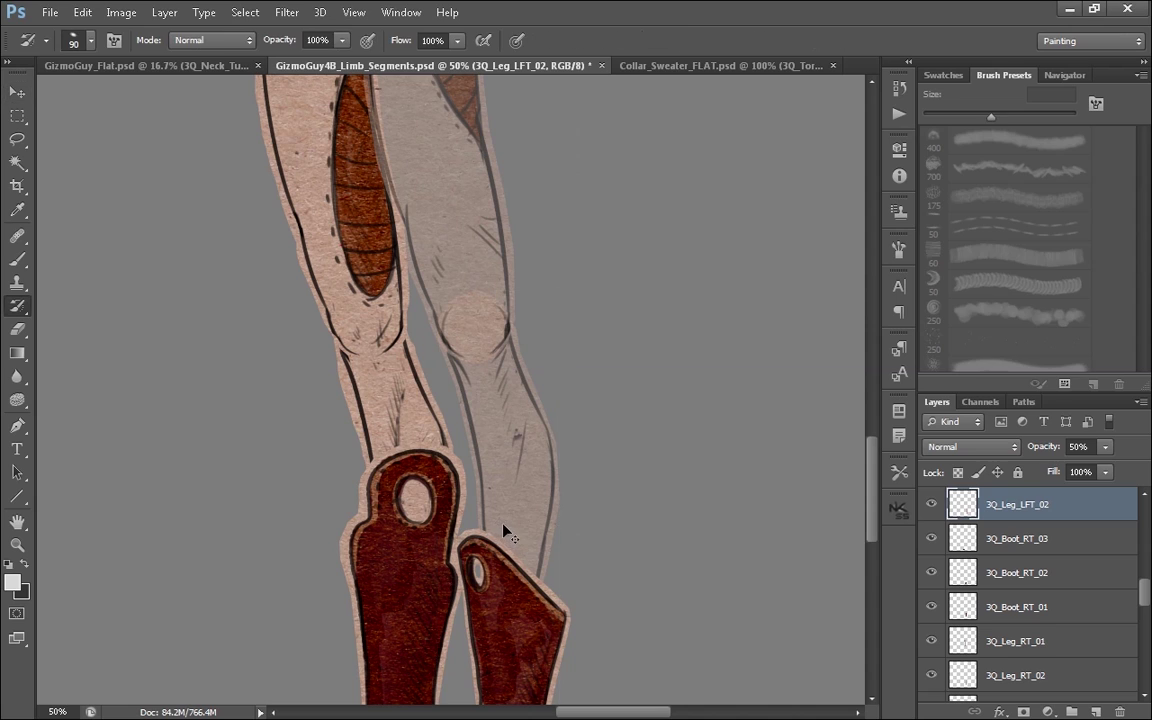
key(v)
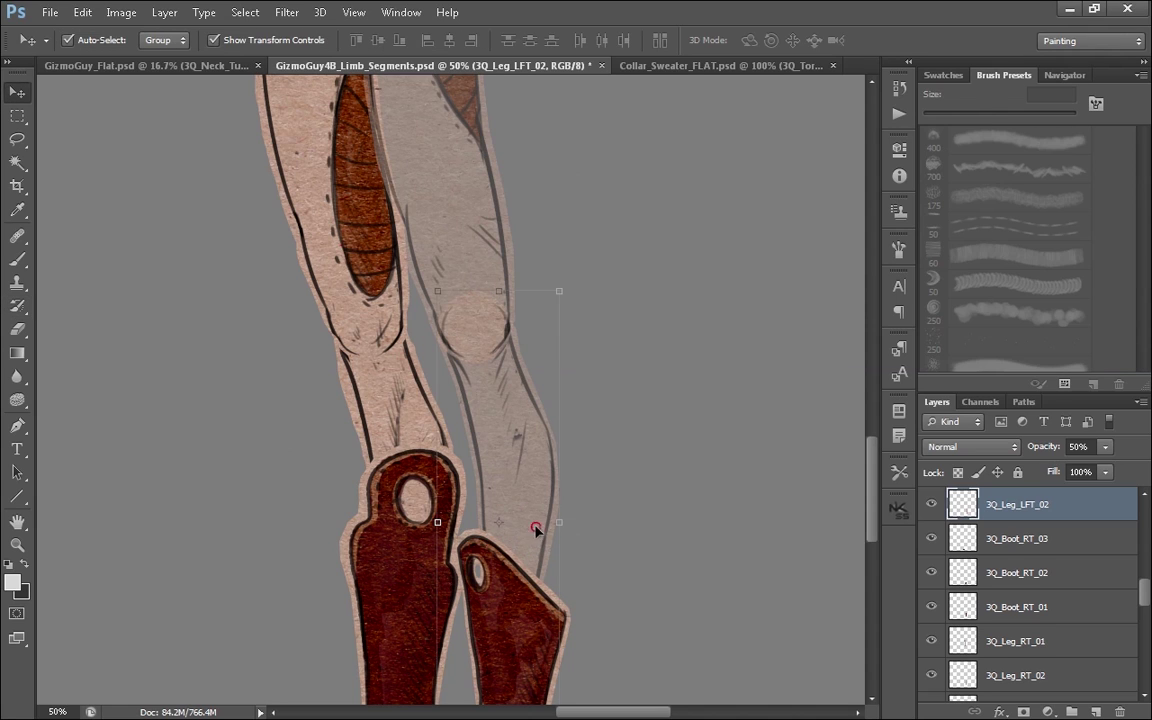
- Try rotating the lower left leg about a pivot centred in the circular knee overlap, and undo the rotation
key(ctrl+t)
drag(499, 523, 472, 326)
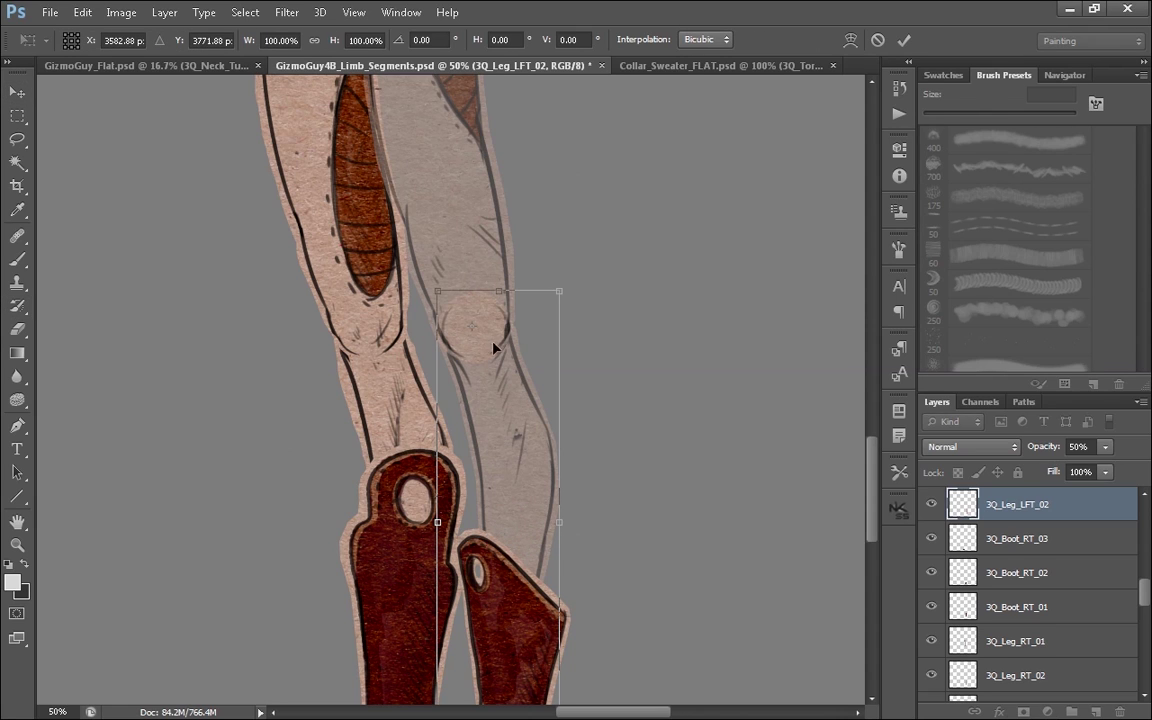
drag(631, 525, 721, 281)
key(ctrl+z)
key(ctrl+z)
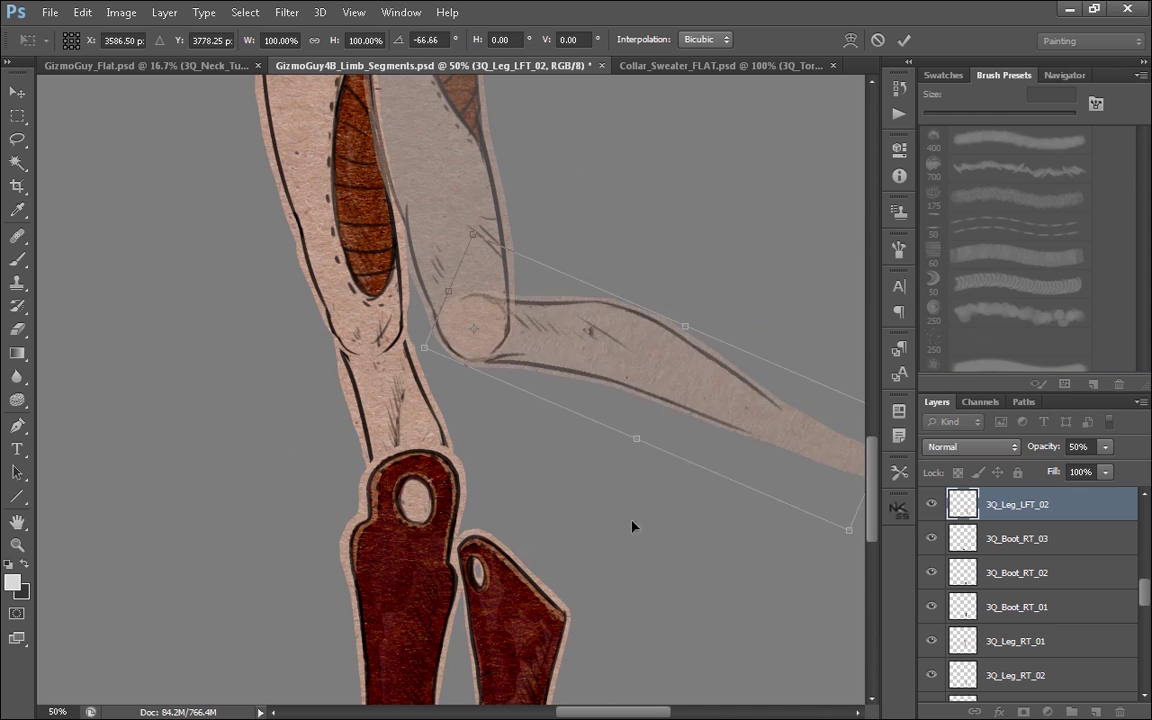
key(ctrl+z)
- Try shifting the lower left leg off the knee circle and rotating it about -86.53°, and undo the change
mouse_move(493, 384)
mouse_down()
mouse_move(504, 425)
mouse_move(503, 400)
mouse_move(489, 398)
mouse_up()
drag(473, 327, 477, 339)
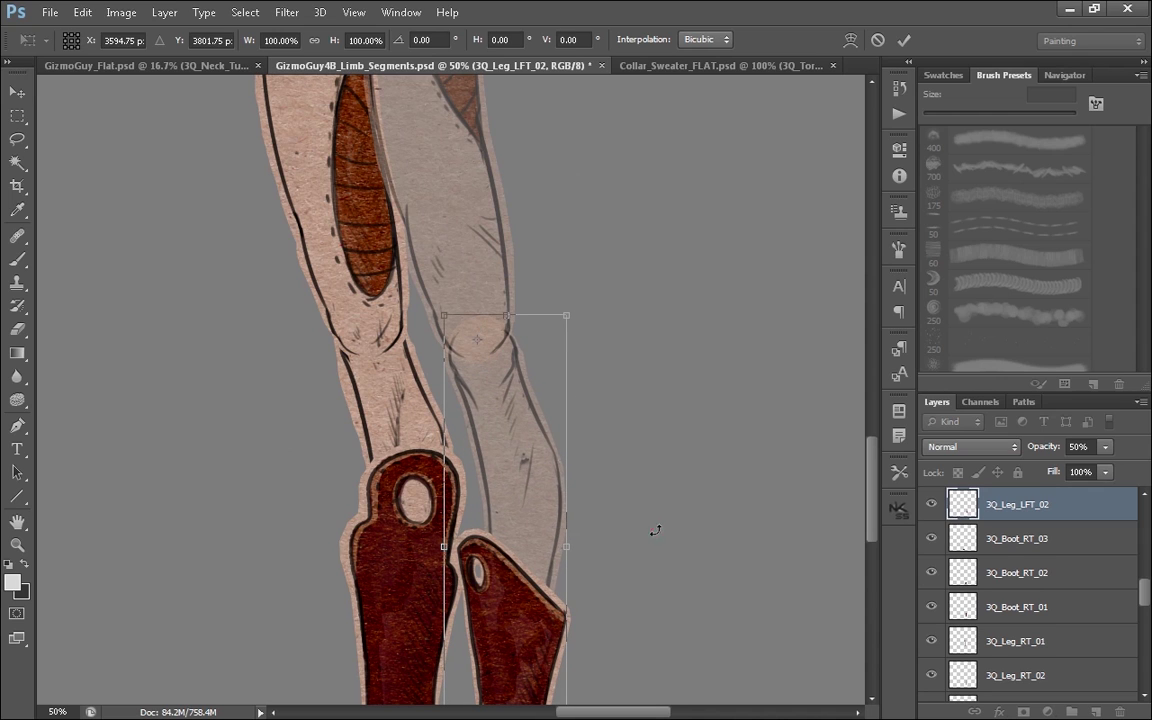
drag(656, 531, 695, 263)
drag(619, 452, 495, 400)
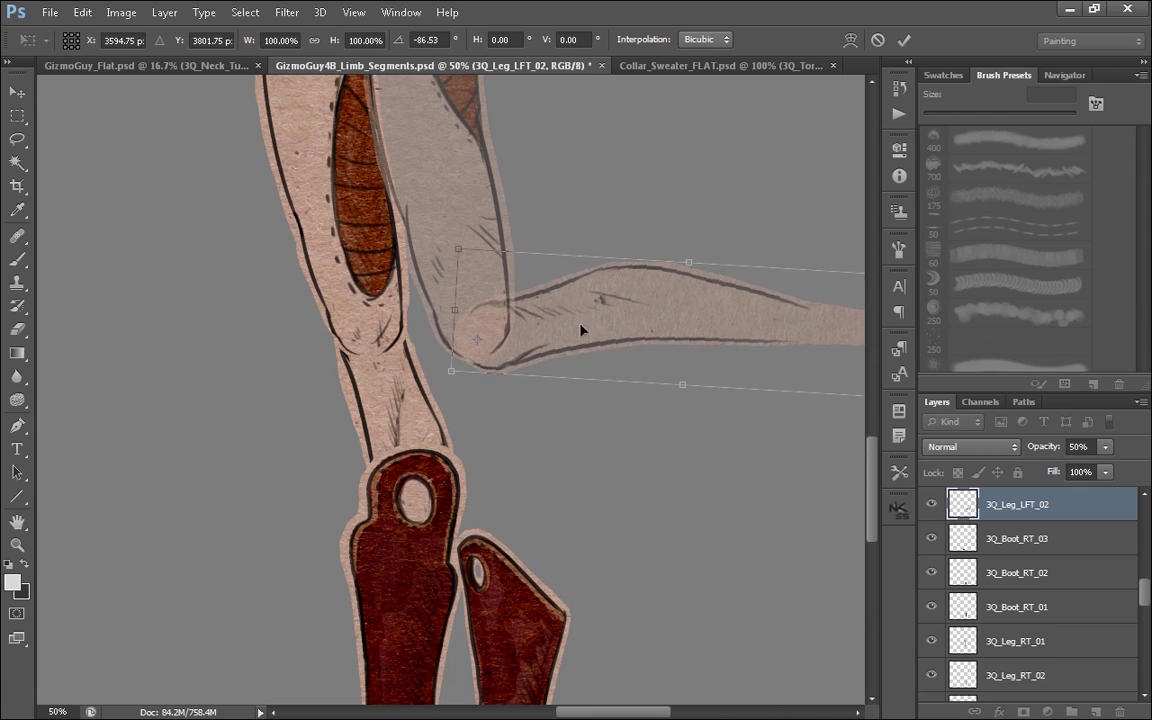
key(ctrl+z)
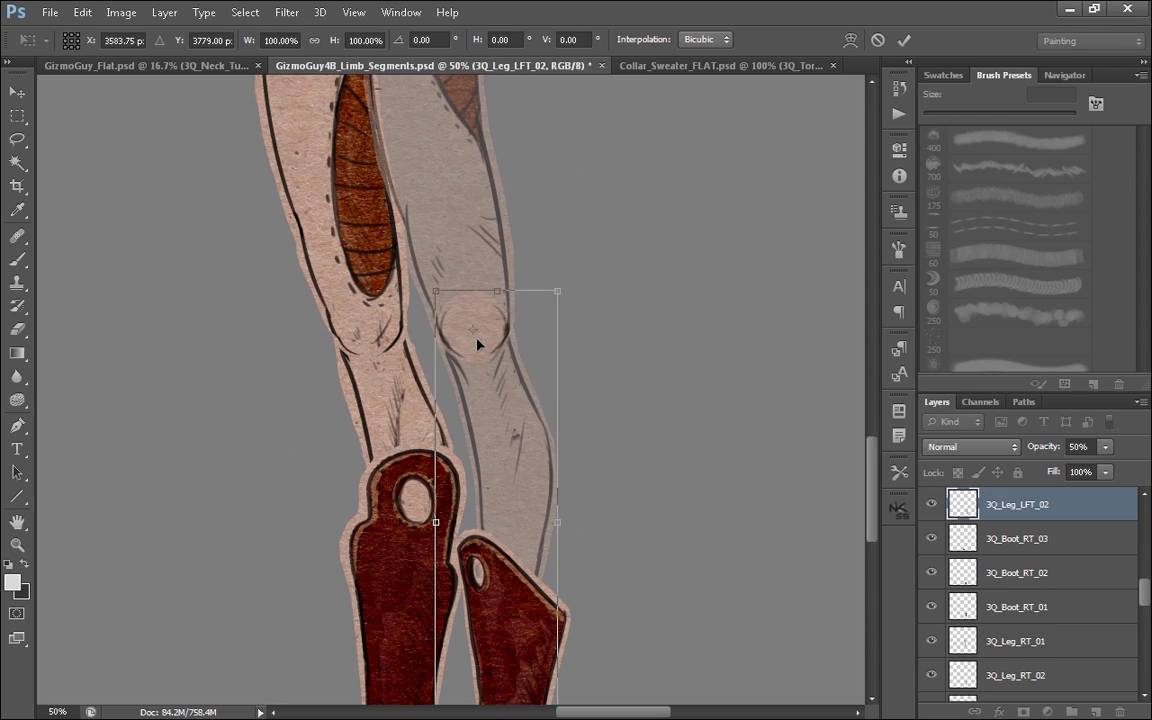
- Try rotating the realigned lower left leg about -83.98° around the knee circle's centre, and undo the rotation
drag(477, 344, 476, 342)
mouse_move(636, 420)
mouse_down()
mouse_move(580, 174)
mouse_move(634, 424)
mouse_move(580, 174)
mouse_move(569, 489)
mouse_move(636, 420)
mouse_up()
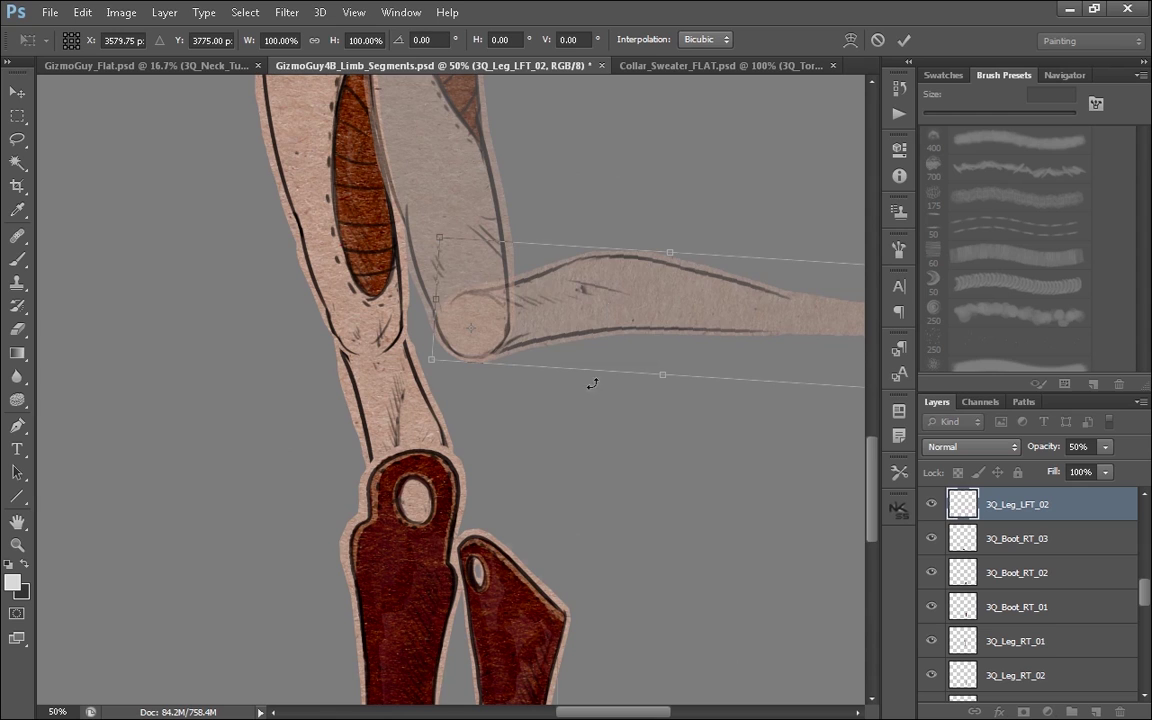
key(ctrl+z)
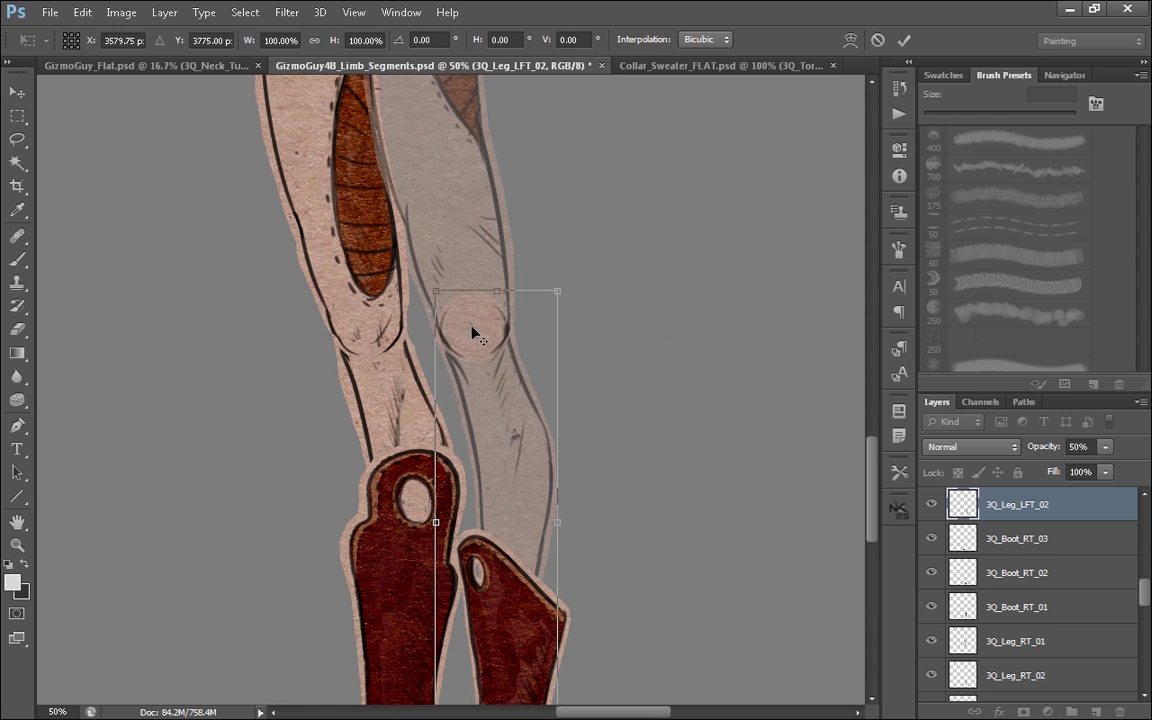
drag(625, 476, 626, 478)
key(ctrl+minus)
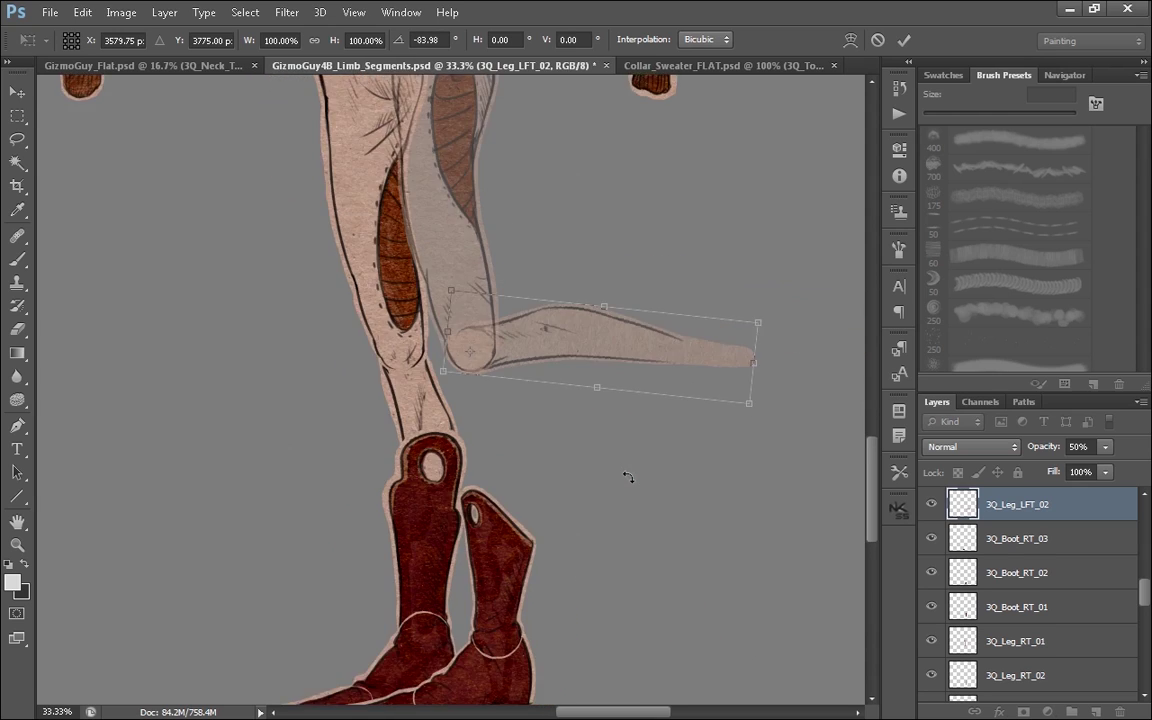
key(ctrl+minus)
scroll(634, 275, up, 5)
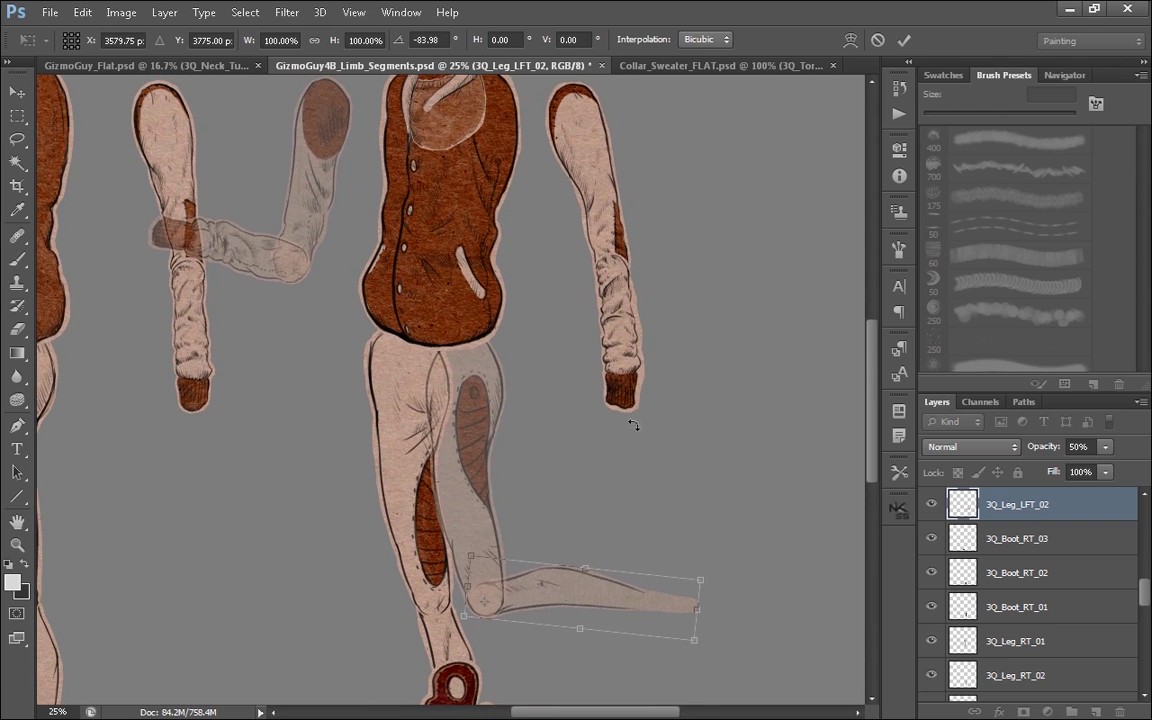
key(ctrl+z)
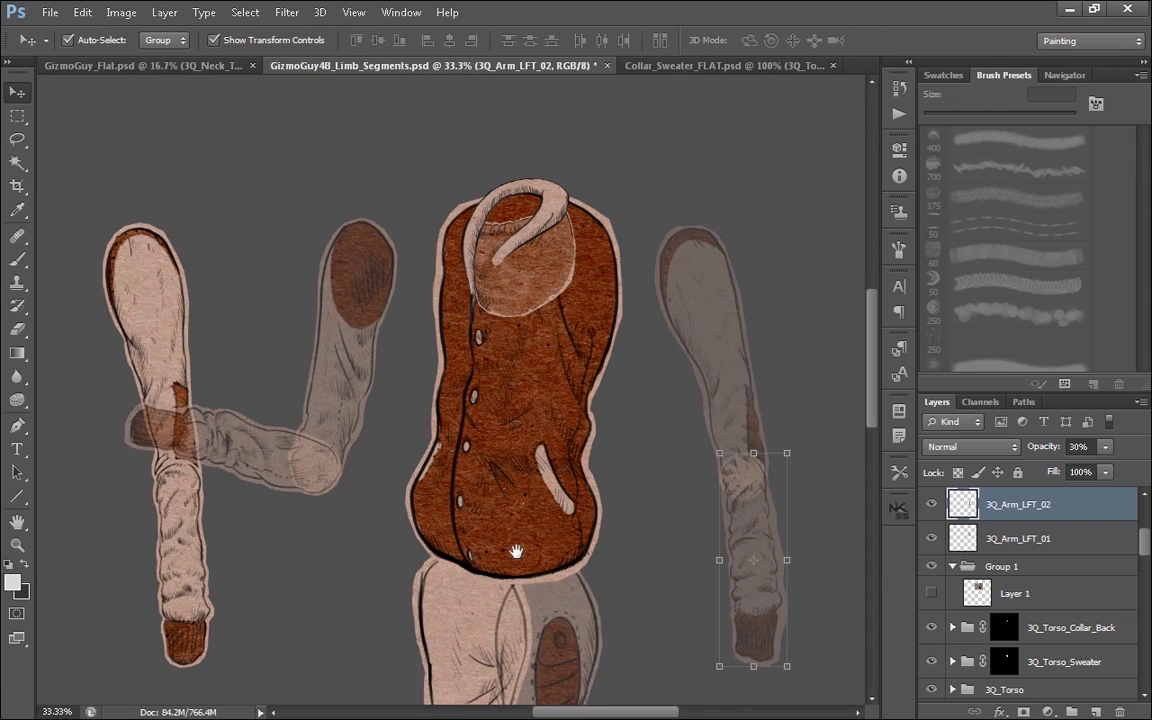
- Examine how the arms, torsos and legs are separated across the side and three-quarter figures
drag(516, 553, 580, 543)
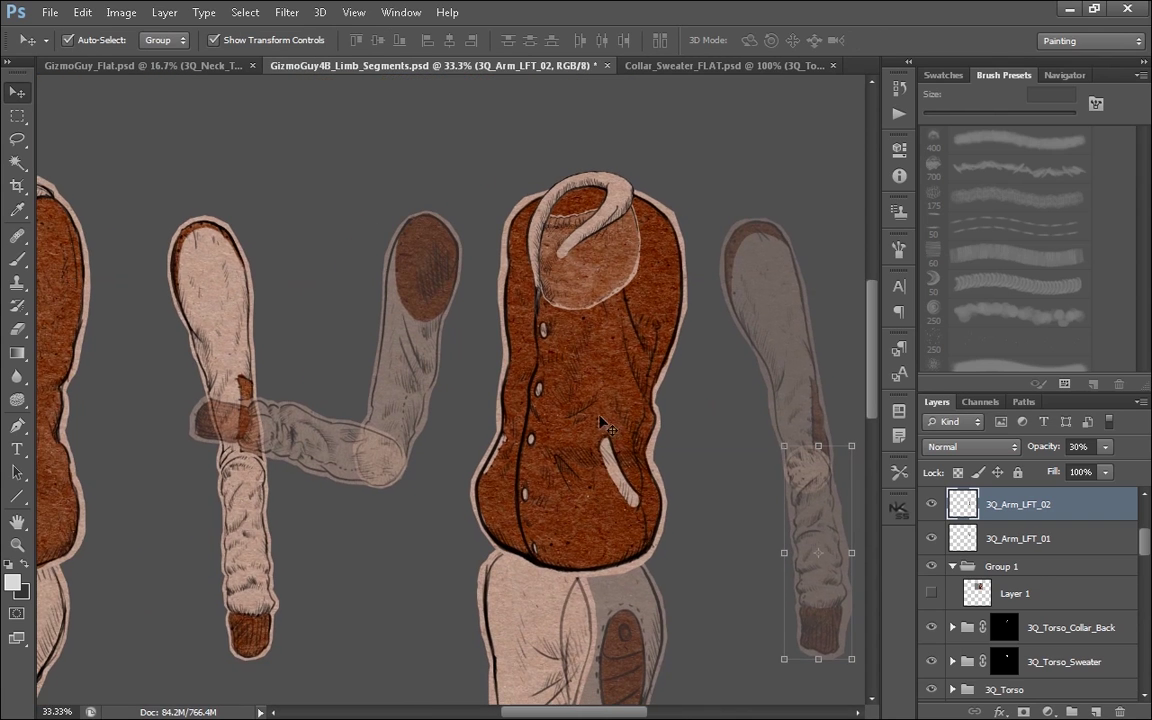
scroll(448, 580, left, 10)
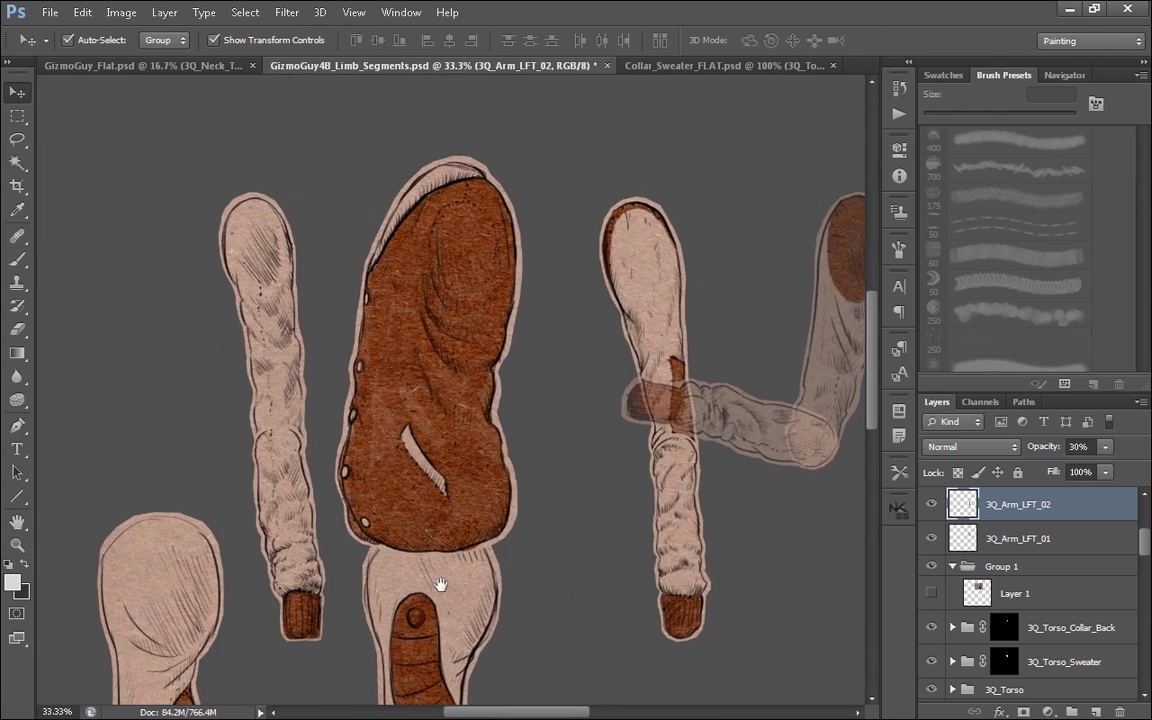
scroll(537, 482, down, 4)
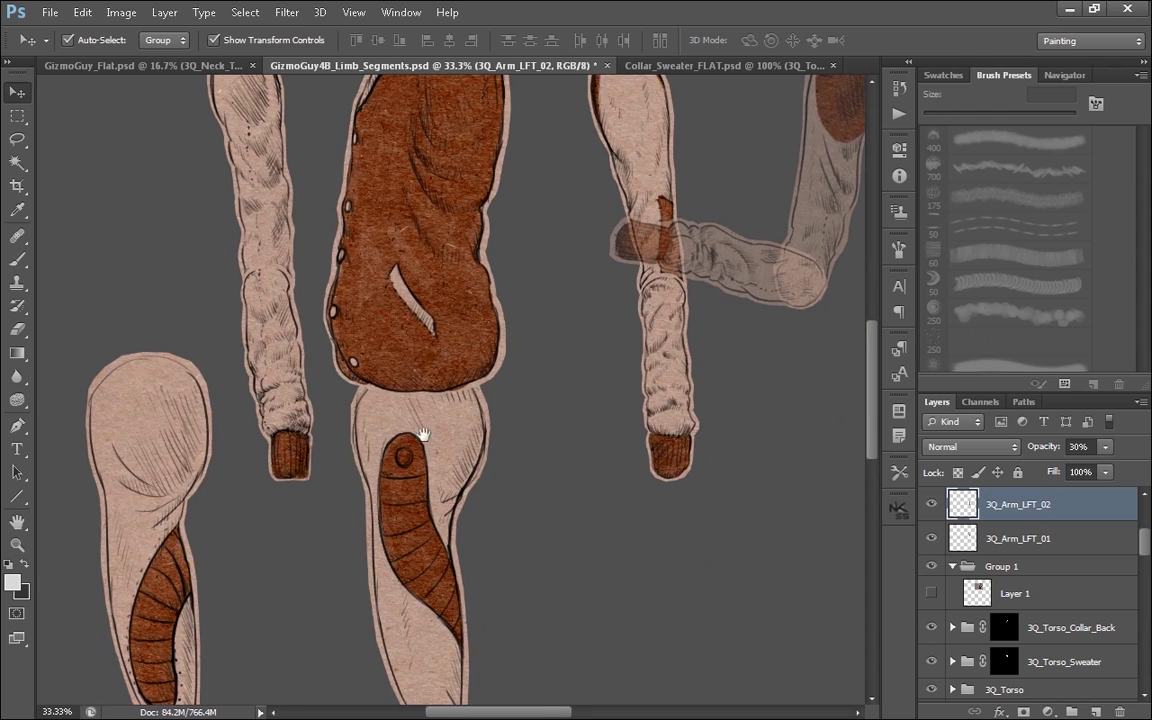
scroll(434, 289, up, 4)
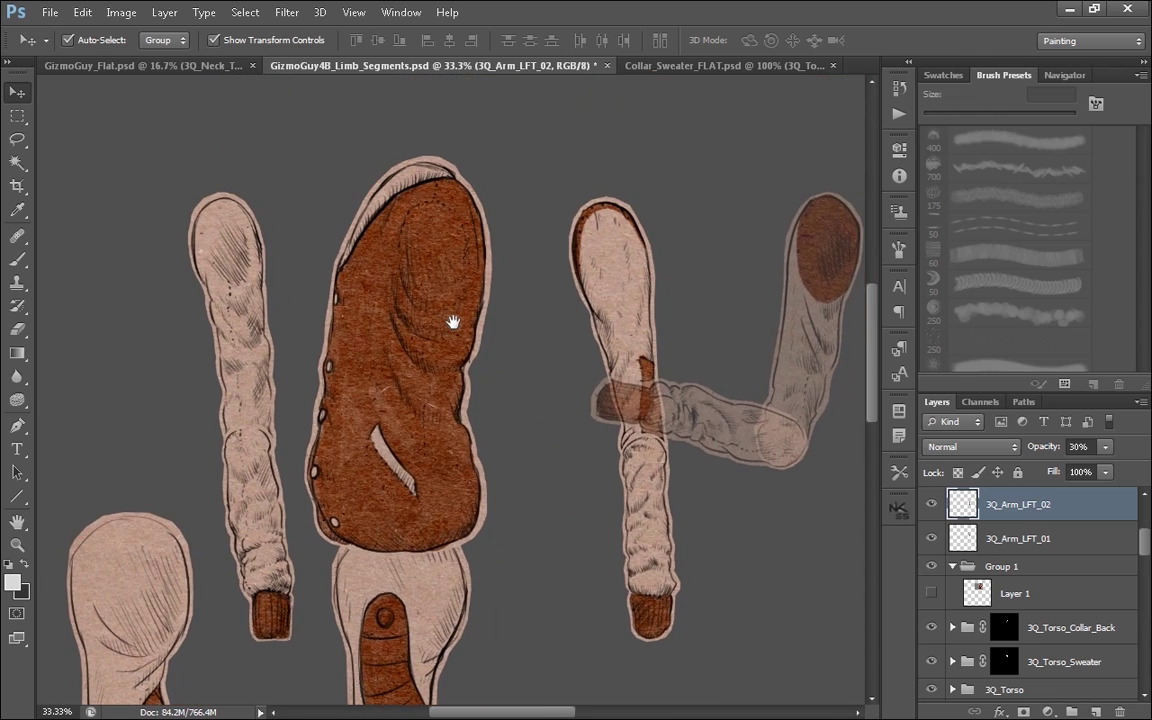
scroll(453, 322, down, 2)
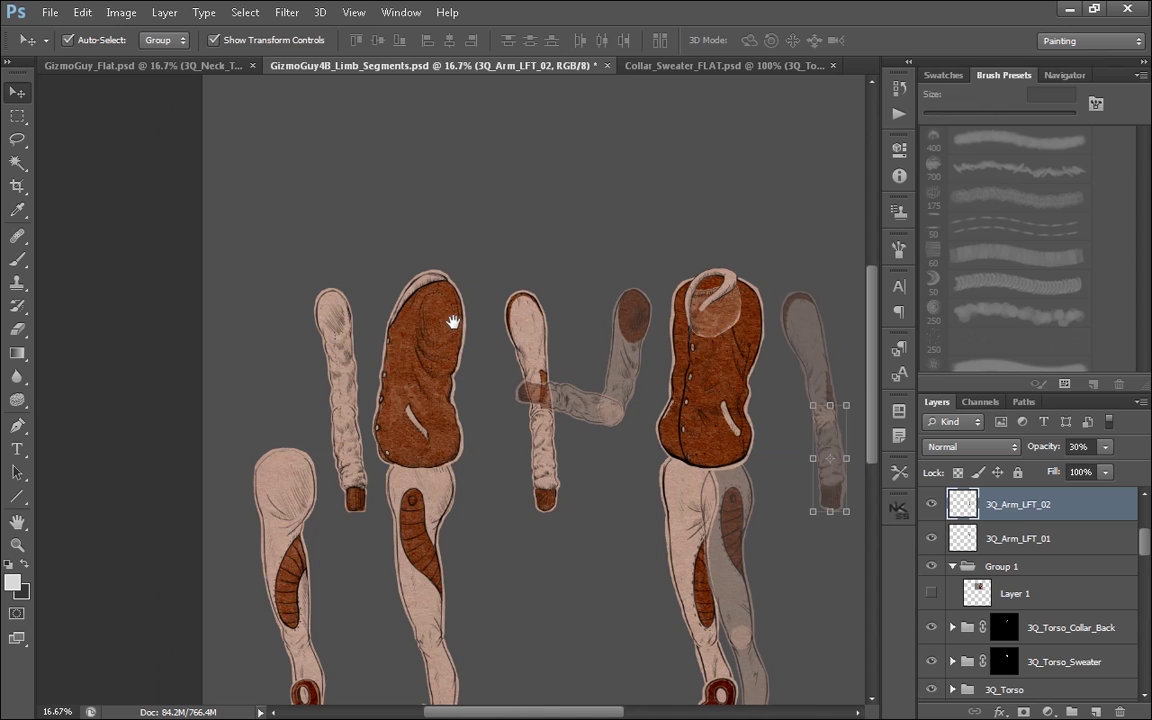
drag(738, 562, 657, 498)
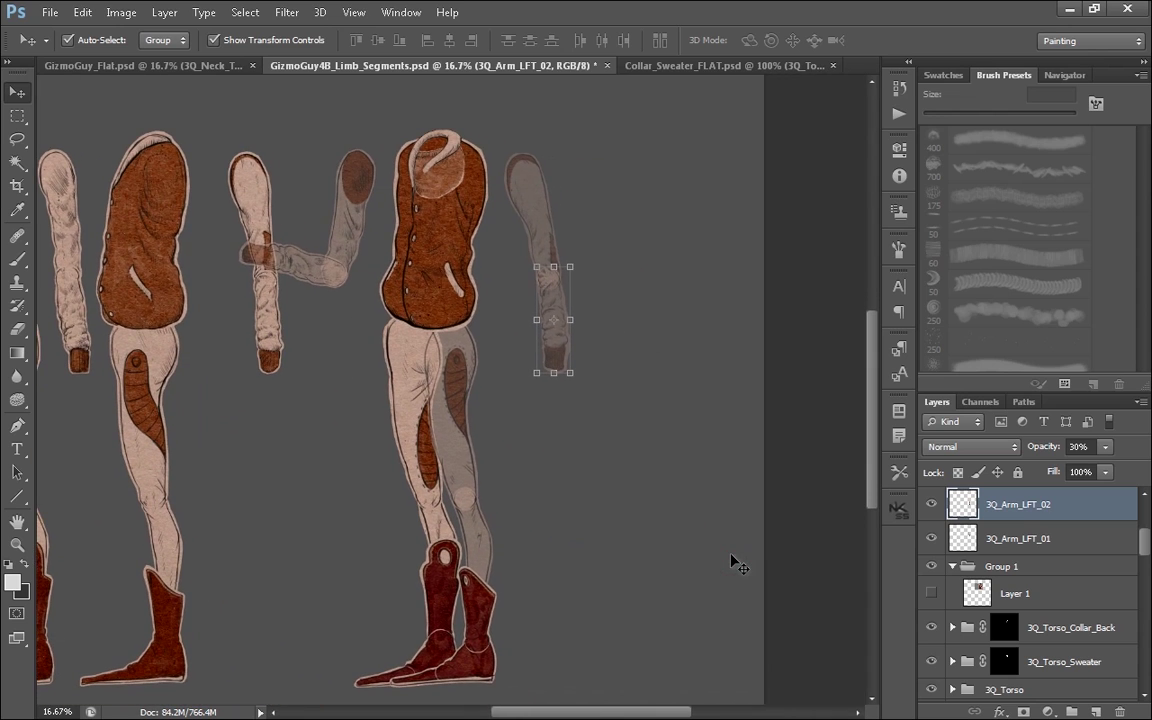
scroll(547, 530, left, 2)
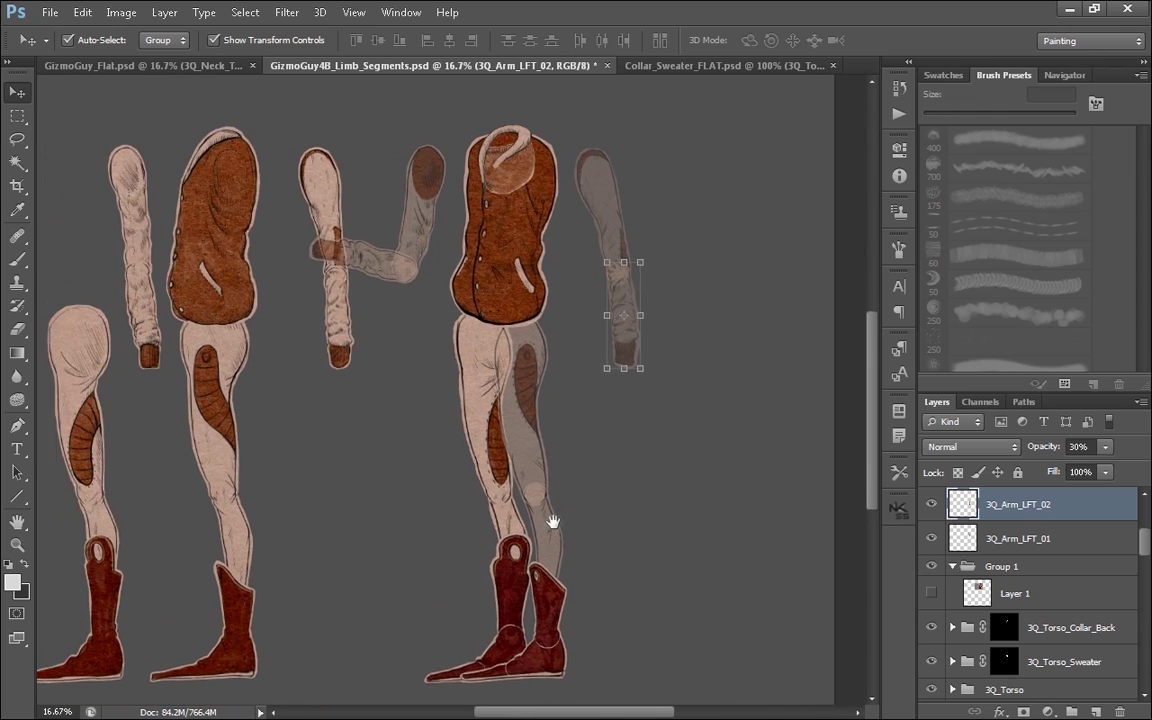
- Try rotating the left boot's foot segment, 3Q_Boot_LFT_03, around its circular ankle joint, and undo the rotation
key(ctrl+plus)
drag(645, 586, 637, 544)
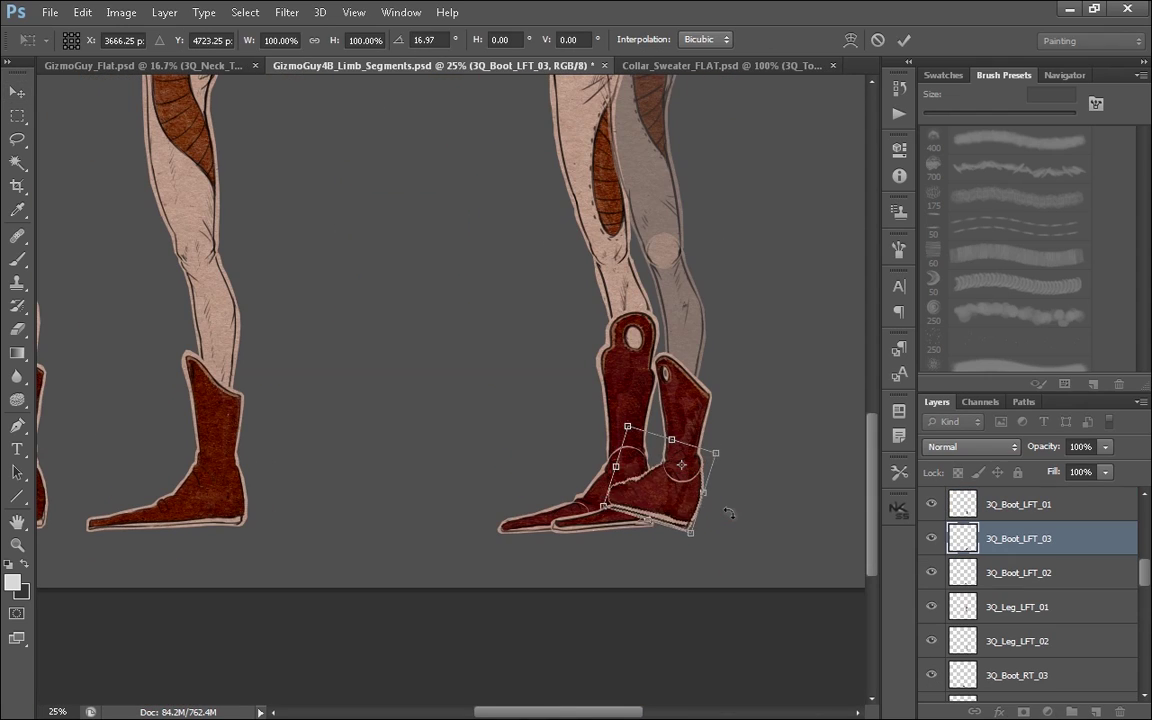
drag(729, 513, 749, 469)
key(ctrl+z)
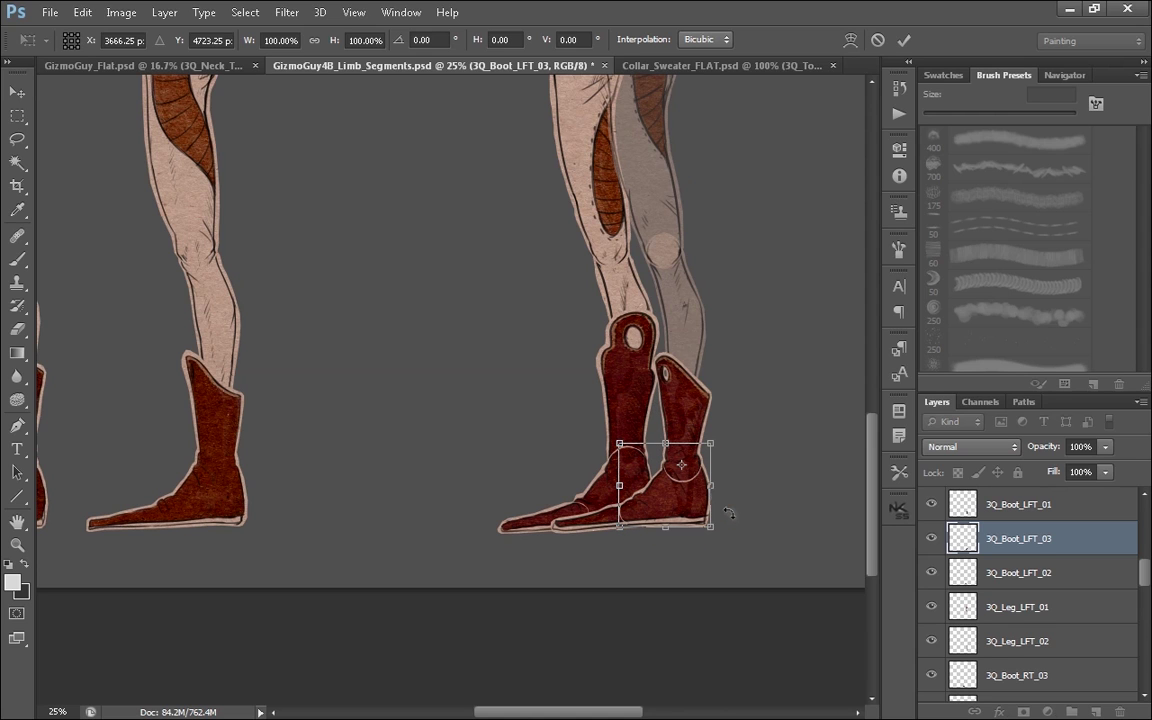
key(Return)
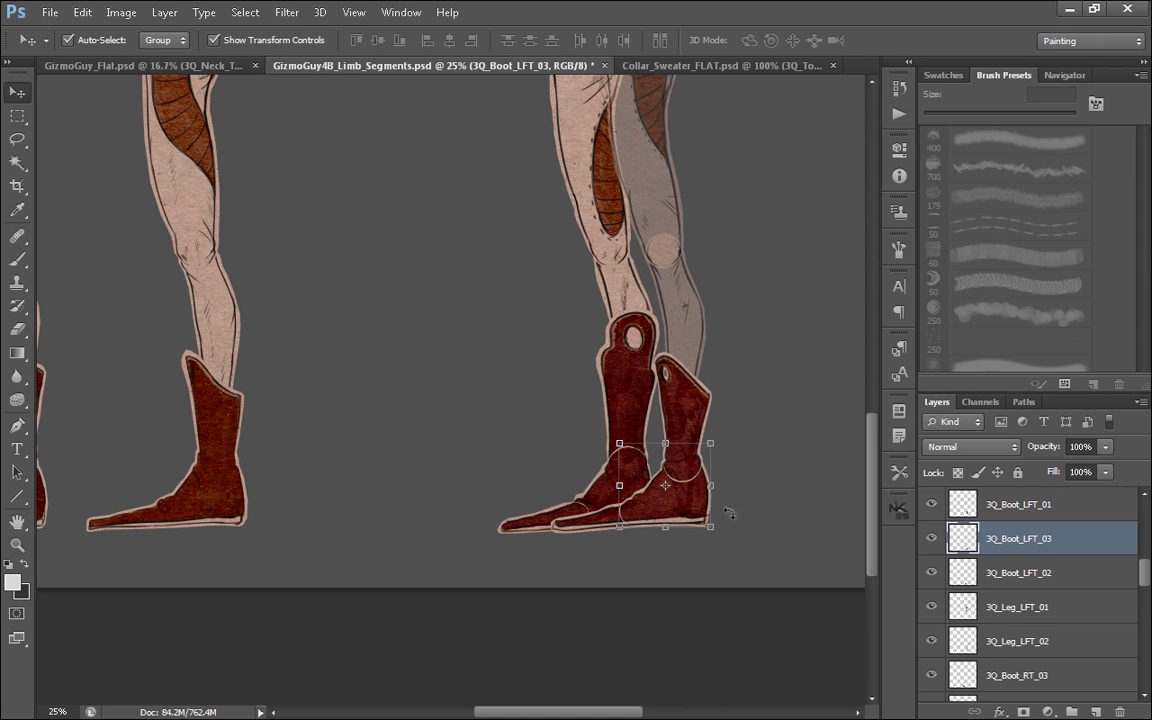
- Set the blending mode of Layer 76 in GizmoGuy.psd to Multiply
scroll(728, 513, down, 2)
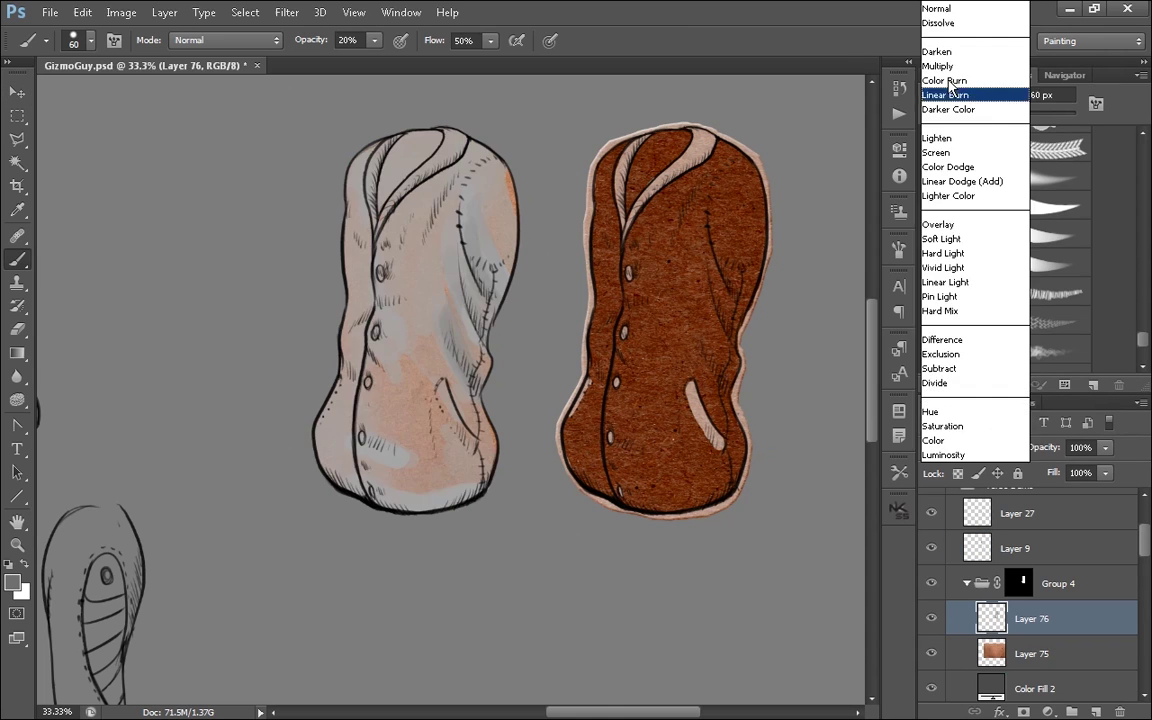
click(950, 64)
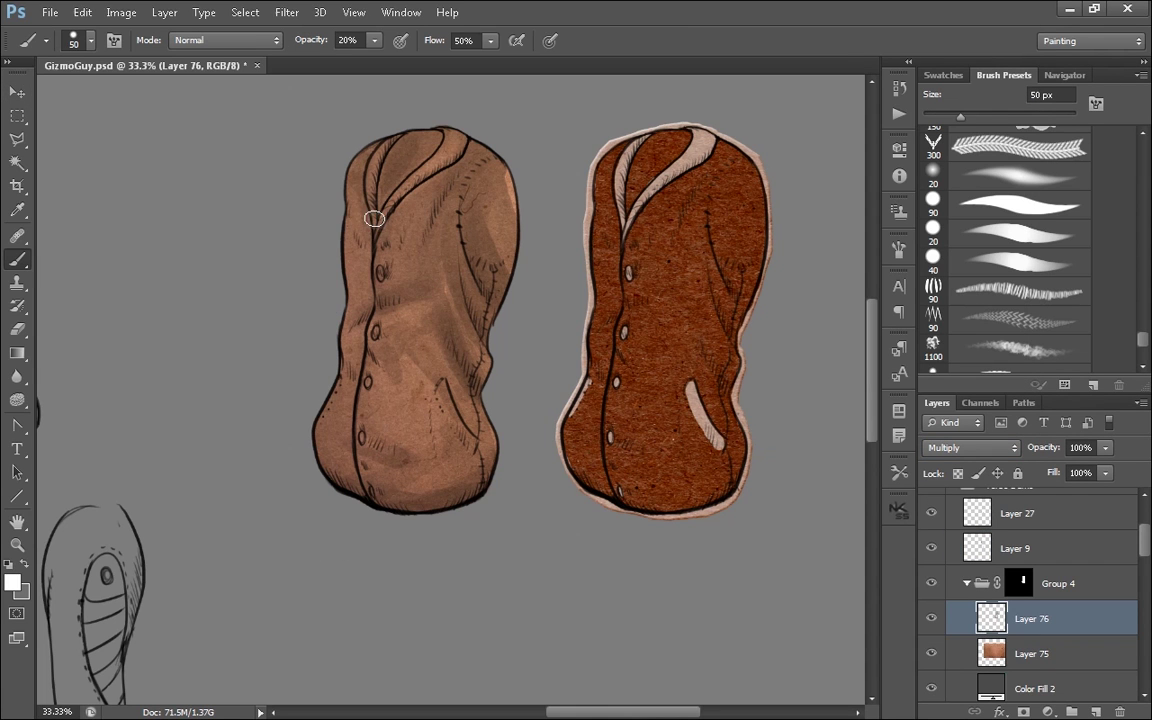
- Paste a photo of a black leather jacket into Group 4 of GizmoGuy.psd as a new layer
key(ctrl+o)
click(651, 44)
double_click(658, 120)
click(900, 255)
scroll(658, 437, down, 5)
scroll(658, 437, up, 5)
click(1045, 655)
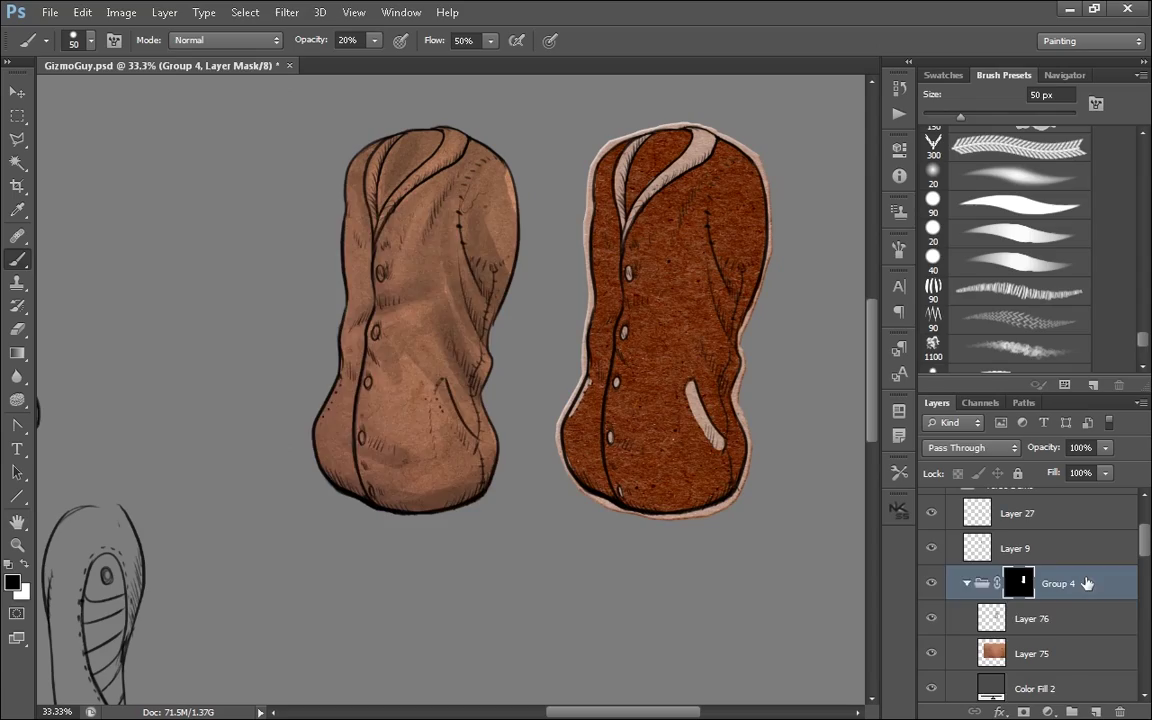
key(ctrl+v)
drag(1087, 618, 1087, 566)
- Place the jacket photo over the sketched jacket, keep its layer topmost in Group 4, and hide Layer 76
key(v)
drag(513, 509, 401, 645)
drag(1087, 583, 1087, 637)
click(931, 653)
- Scale the jacket photo to about 126% and rotate it about 8.16° to match the sketched jacket
key(ctrl+t)
drag(517, 551, 560, 599)
drag(575, 606, 530, 628)
drag(410, 432, 371, 419)
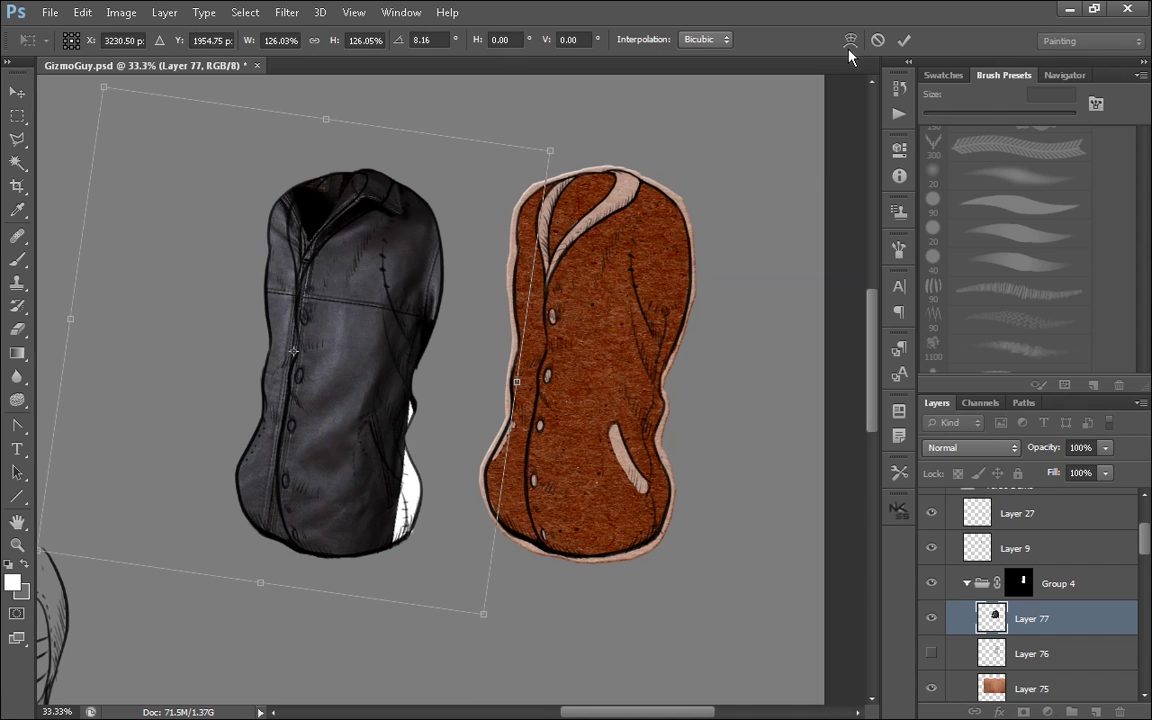
- Warp the jacket photo, pulling its left edge inward and its button line toward the sketched jacket's opening
click(849, 40)
mouse_move(300, 420)
mouse_down()
mouse_move(330, 385)
mouse_move(307, 410)
mouse_up()
drag(402, 130, 311, 126)
drag(103, 87, 193, 110)
drag(38, 551, 160, 566)
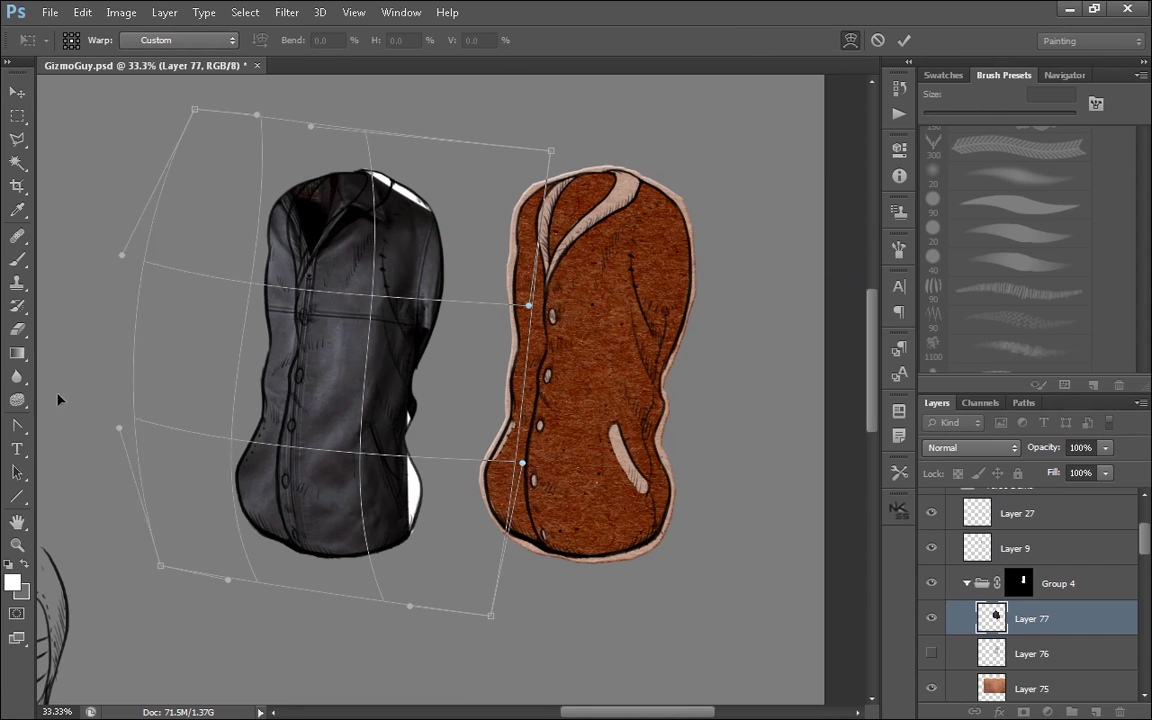
drag(145, 340, 203, 357)
drag(350, 500, 319, 504)
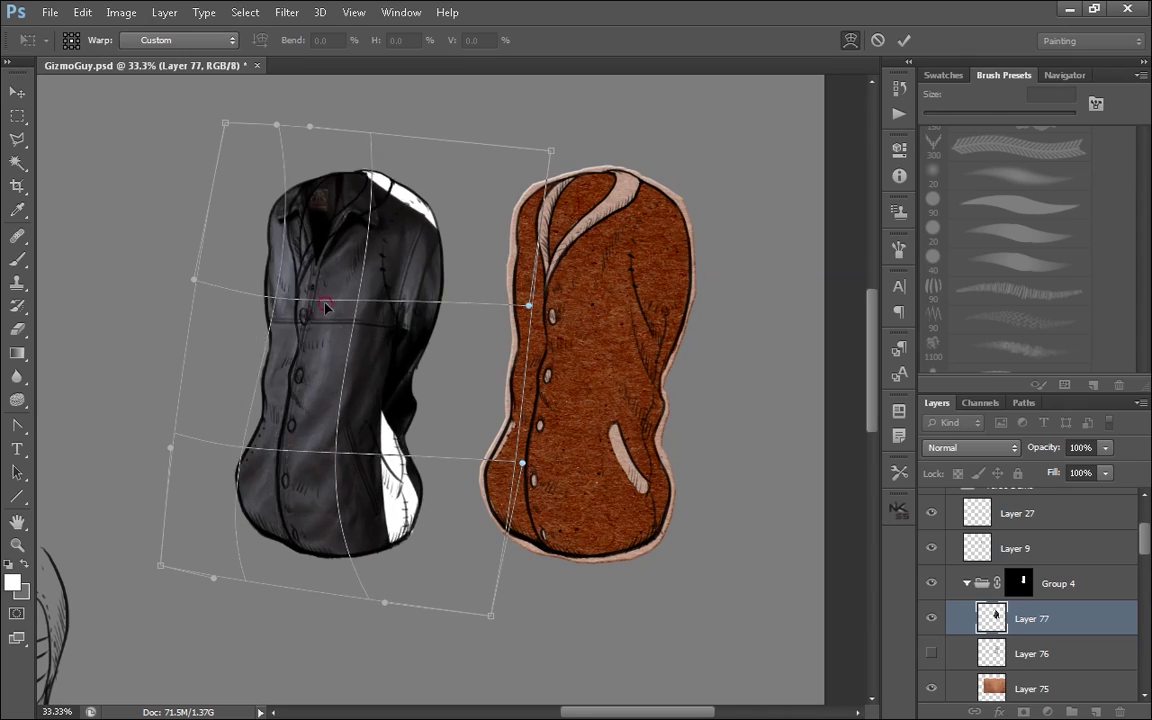
- Warp the photo's right side and collar outward to cover the sketched jacket's shoulder, sleeve and lower right edge
drag(326, 306, 312, 300)
drag(424, 478, 540, 455)
drag(322, 305, 332, 288)
drag(558, 134, 616, 130)
drag(540, 290, 471, 293)
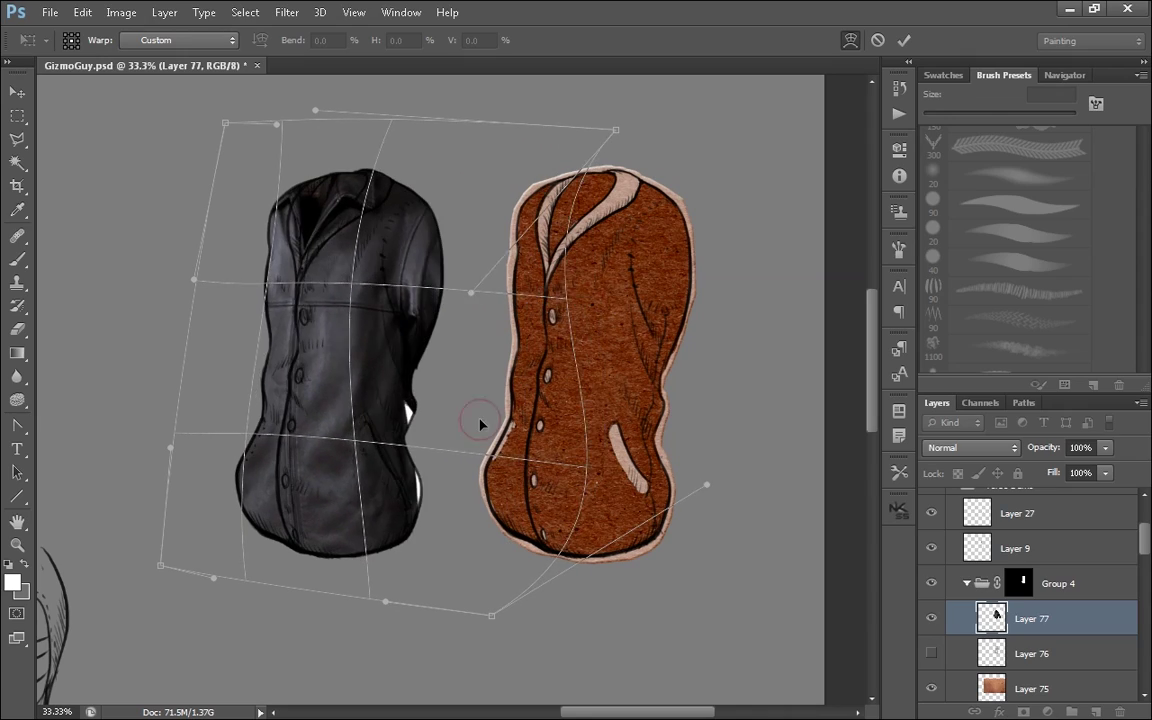
drag(481, 424, 505, 424)
drag(335, 192, 321, 113)
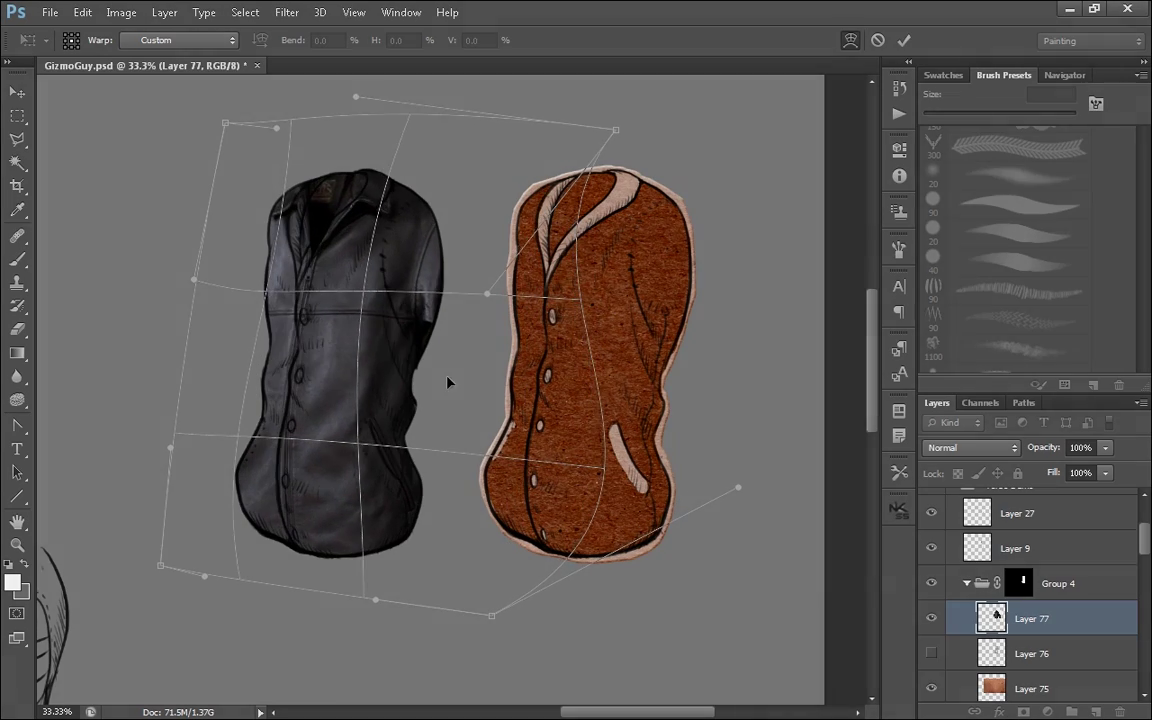